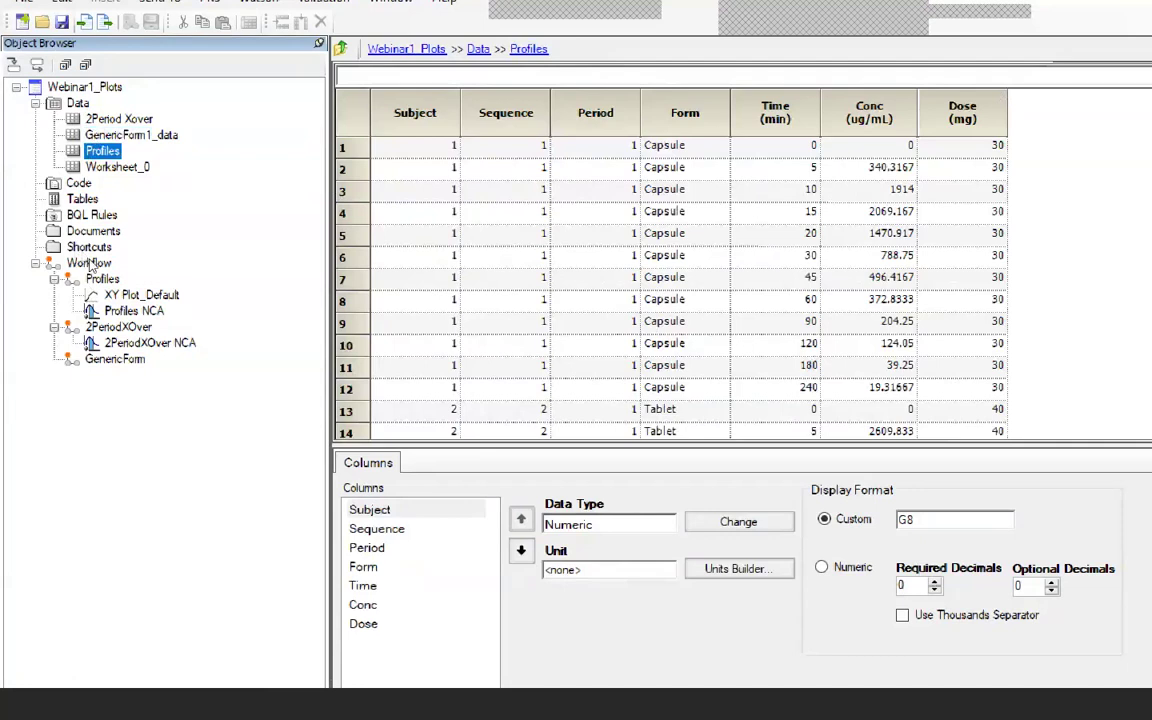
Show the XY Plot_Default object in the Profiles workflow and open the plotting defaults in the preferences.
{"action": "left_click", "coordinate": [112, 294]}
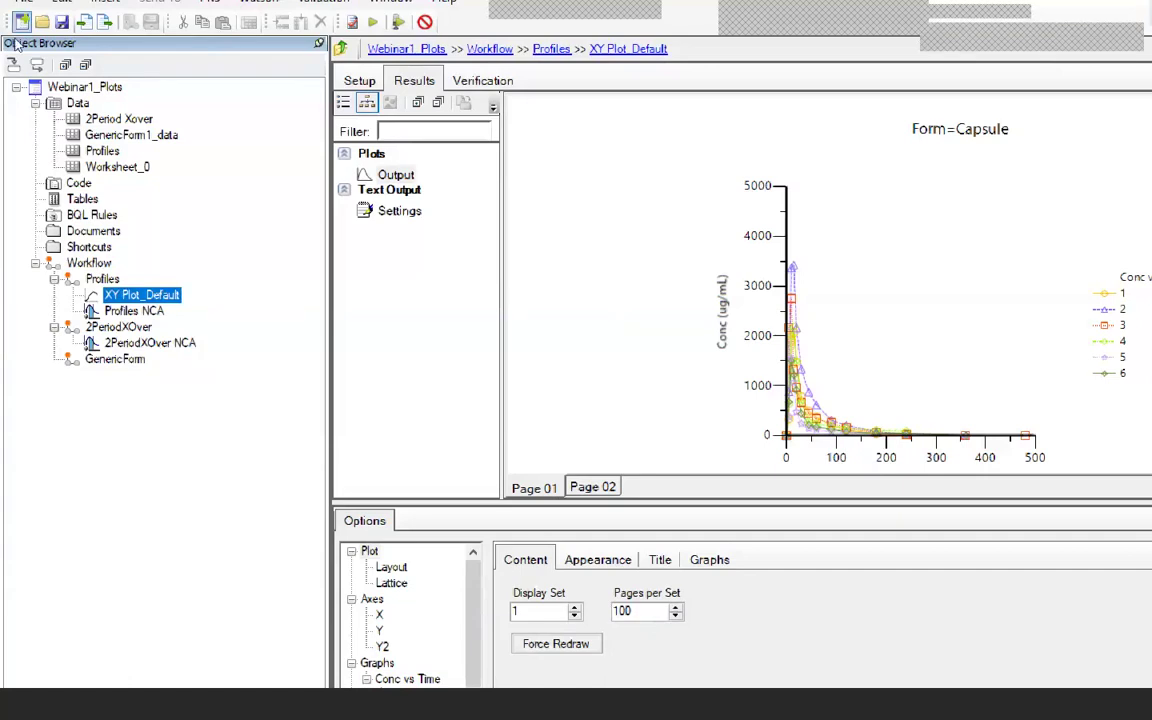
{"action": "left_click", "coordinate": [42, 12]}
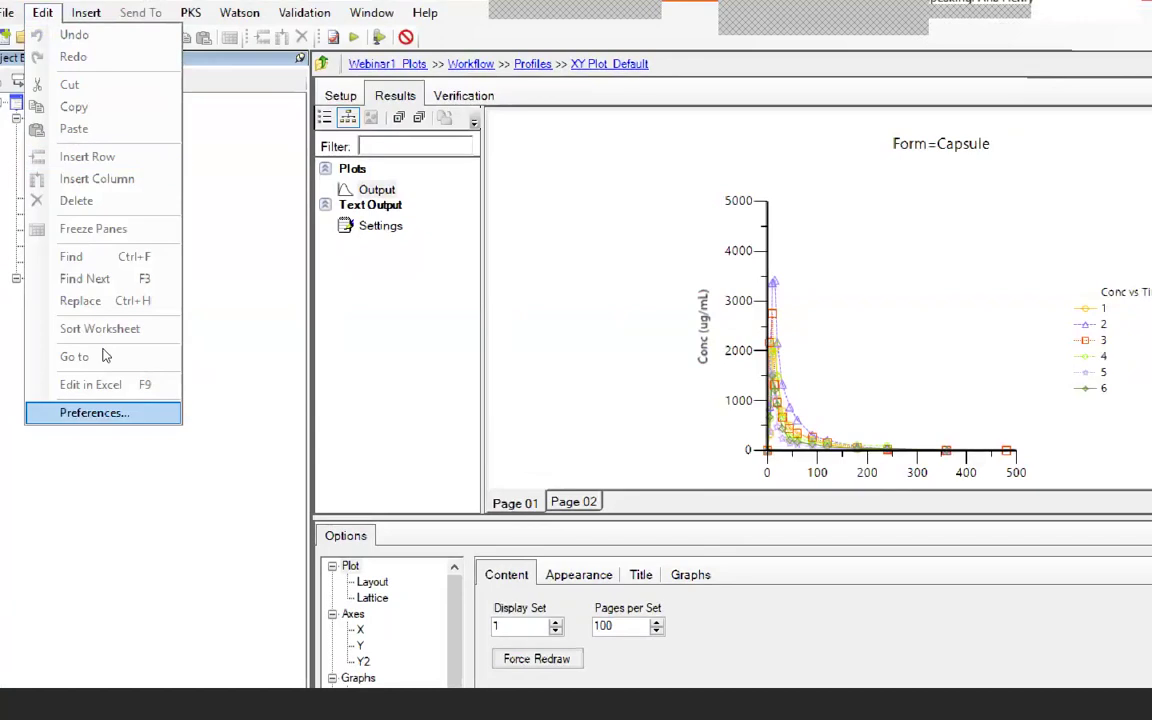
{"action": "left_click", "coordinate": [95, 412]}
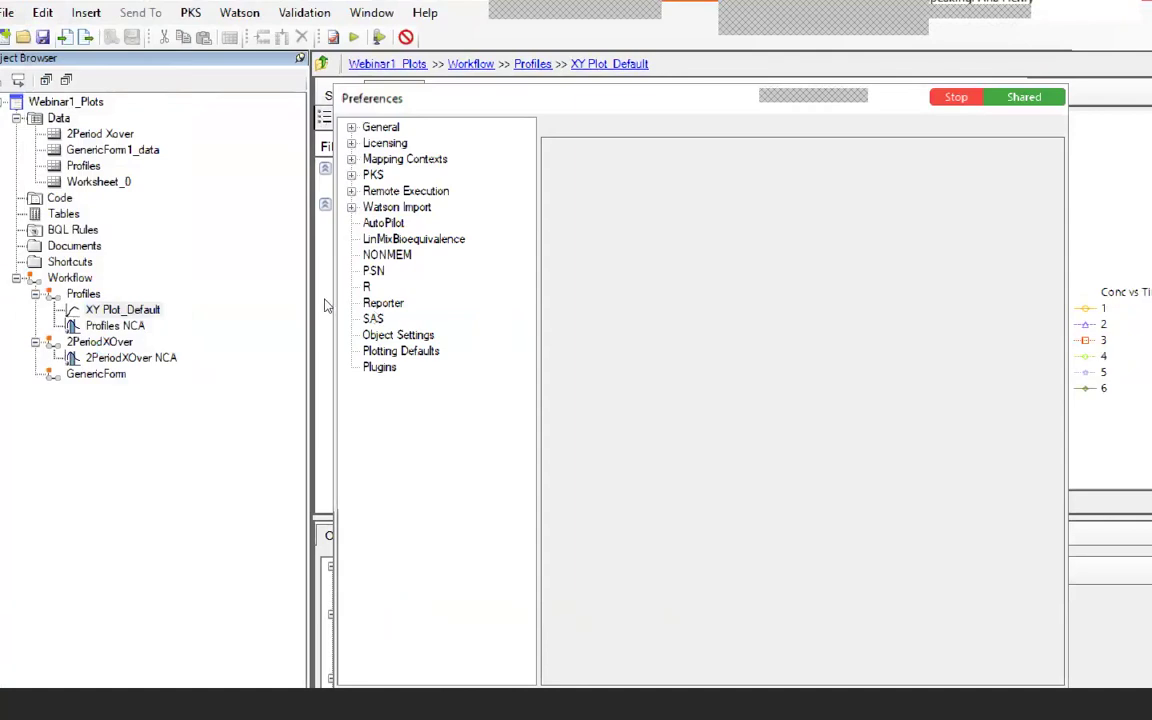
{"action": "left_click", "coordinate": [400, 351]}
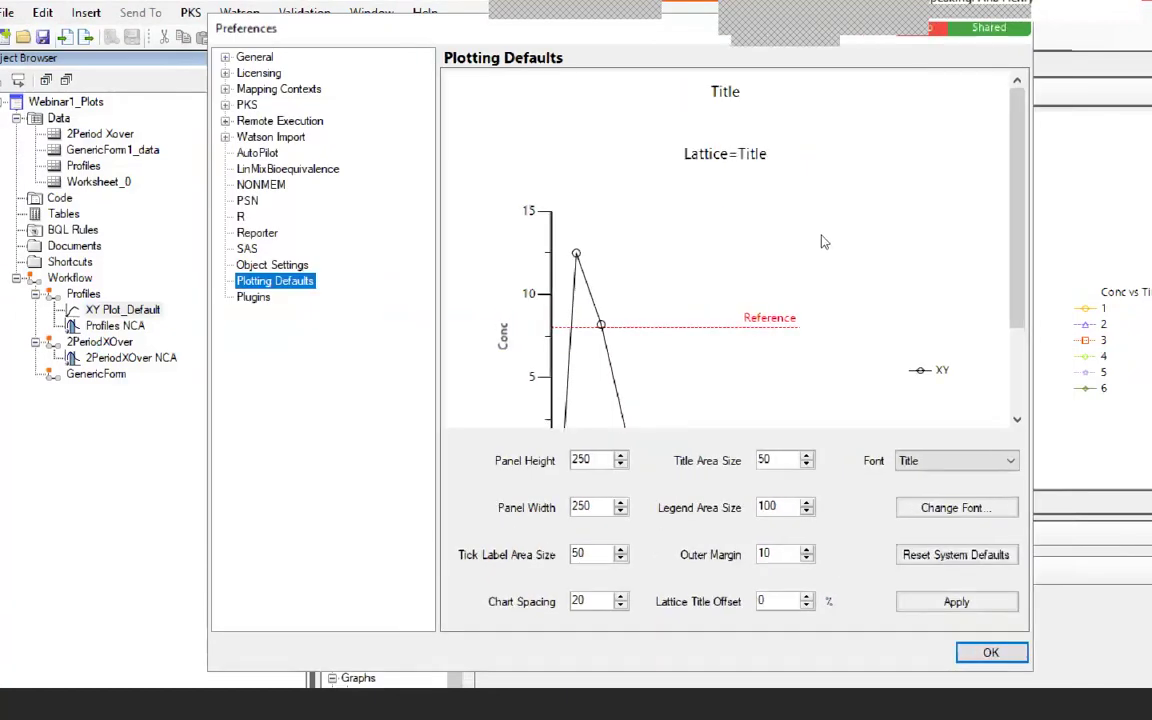
Set the default plot panel width to 350.
{"action": "scroll", "coordinate": [826, 281], "scroll_direction": "down", "scroll_amount": 3}
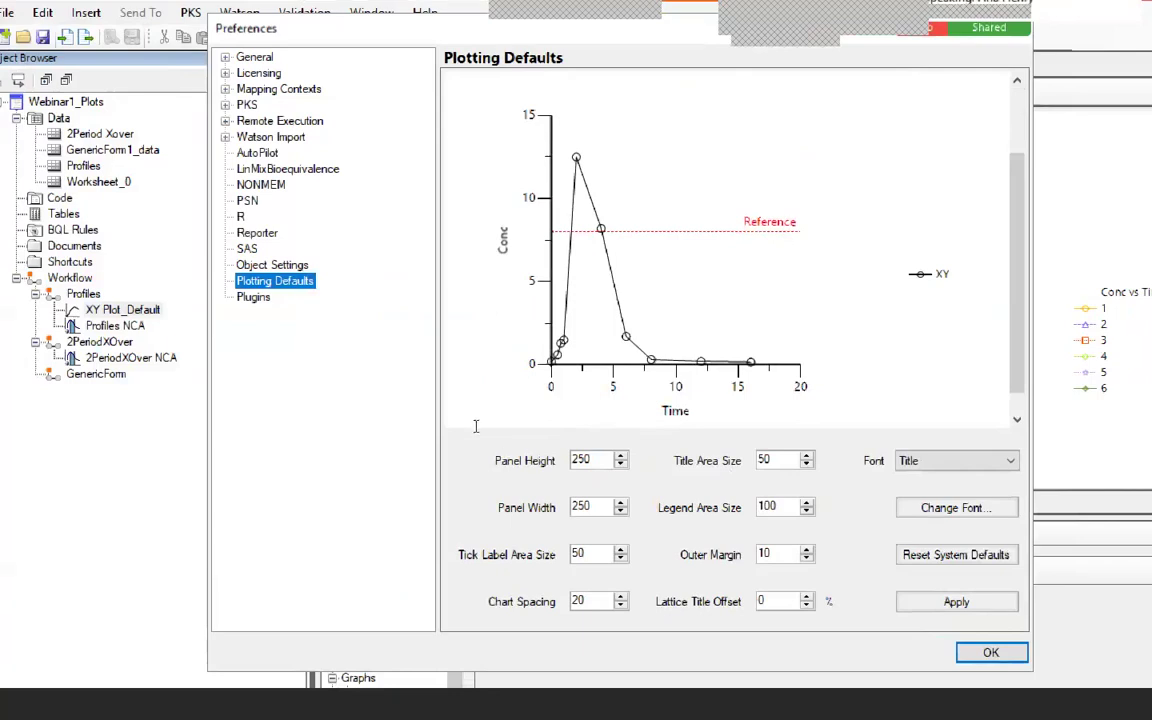
{"action": "left_click", "coordinate": [507, 404]}
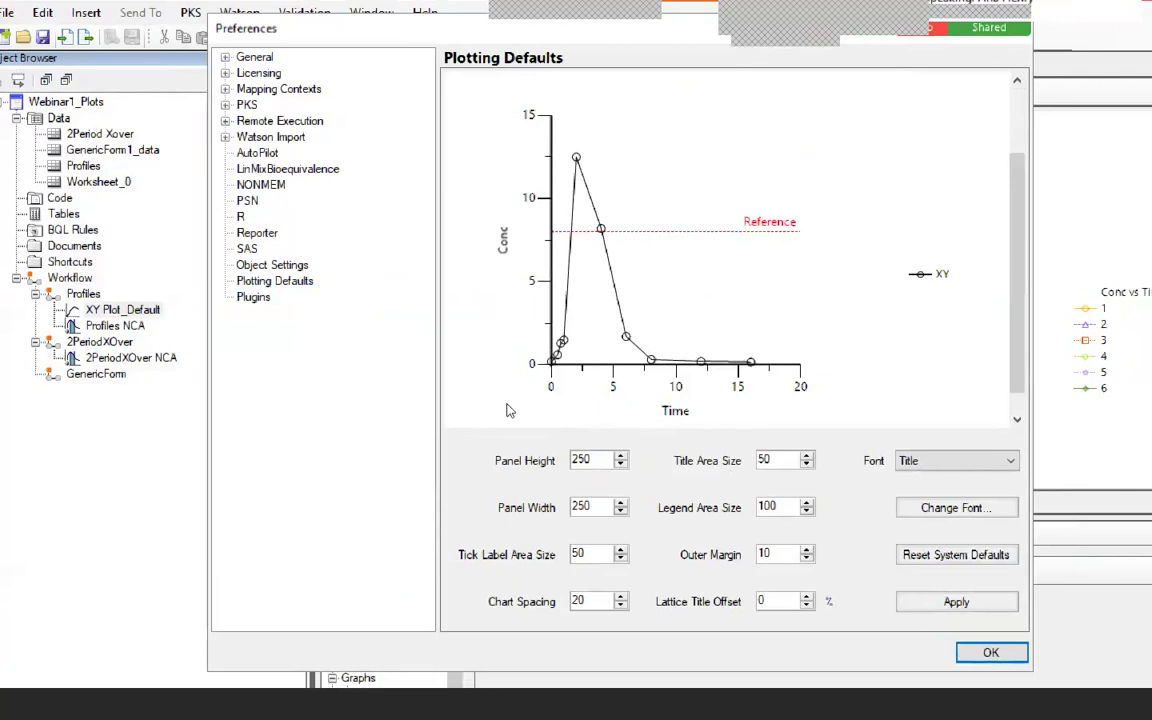
{"action": "left_click_drag", "start_coordinate": [571, 506], "coordinate": [578, 506]}
{"action": "type", "text": "3"}
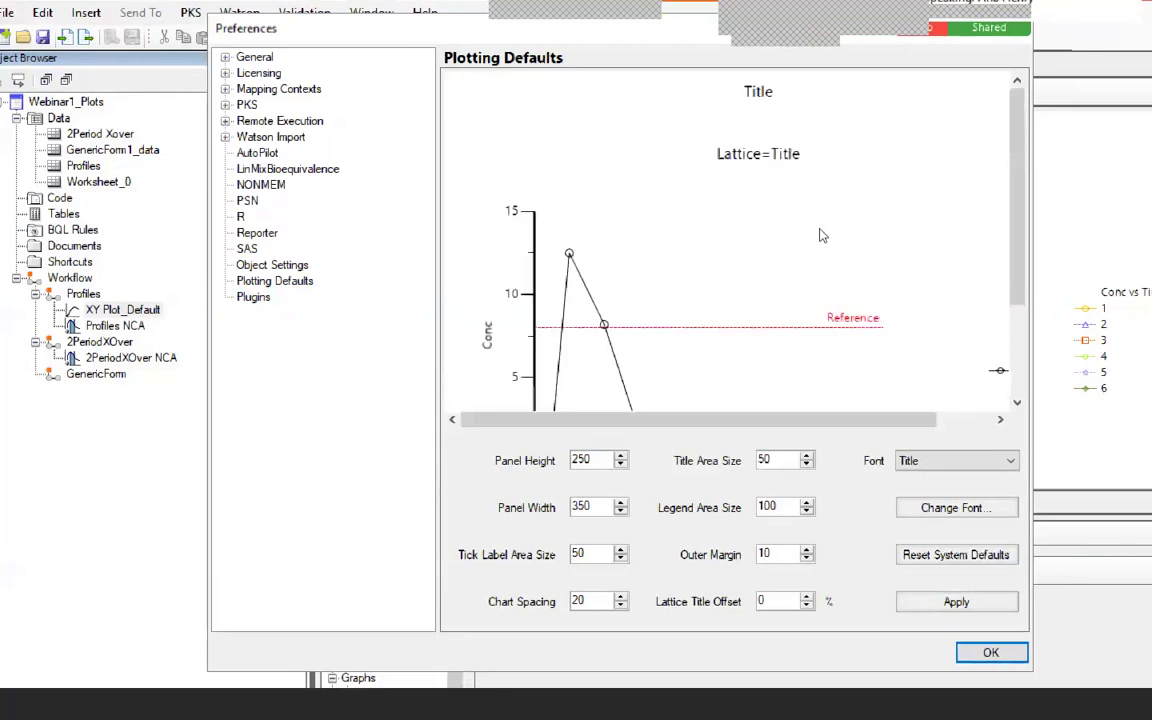
Set the default plot title font to Showcard Gothic, size 14.
{"action": "scroll", "coordinate": [829, 260], "scroll_direction": "down", "scroll_amount": 2}
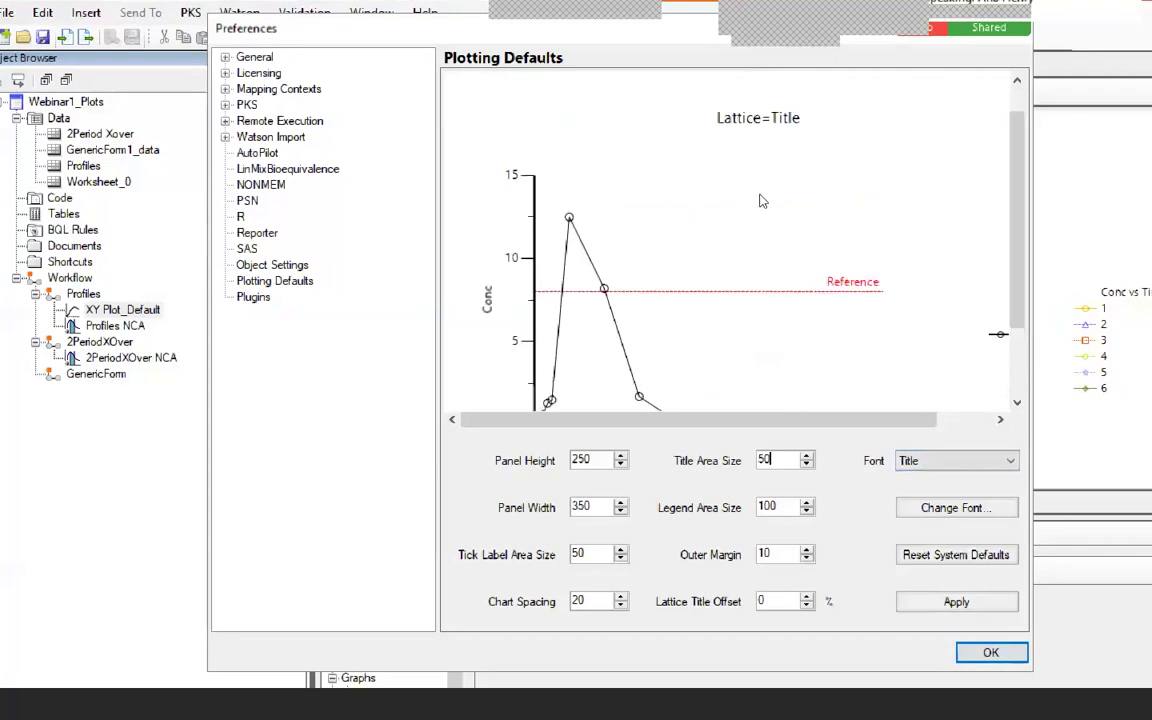
{"action": "scroll", "coordinate": [838, 244], "scroll_direction": "up", "scroll_amount": 2}
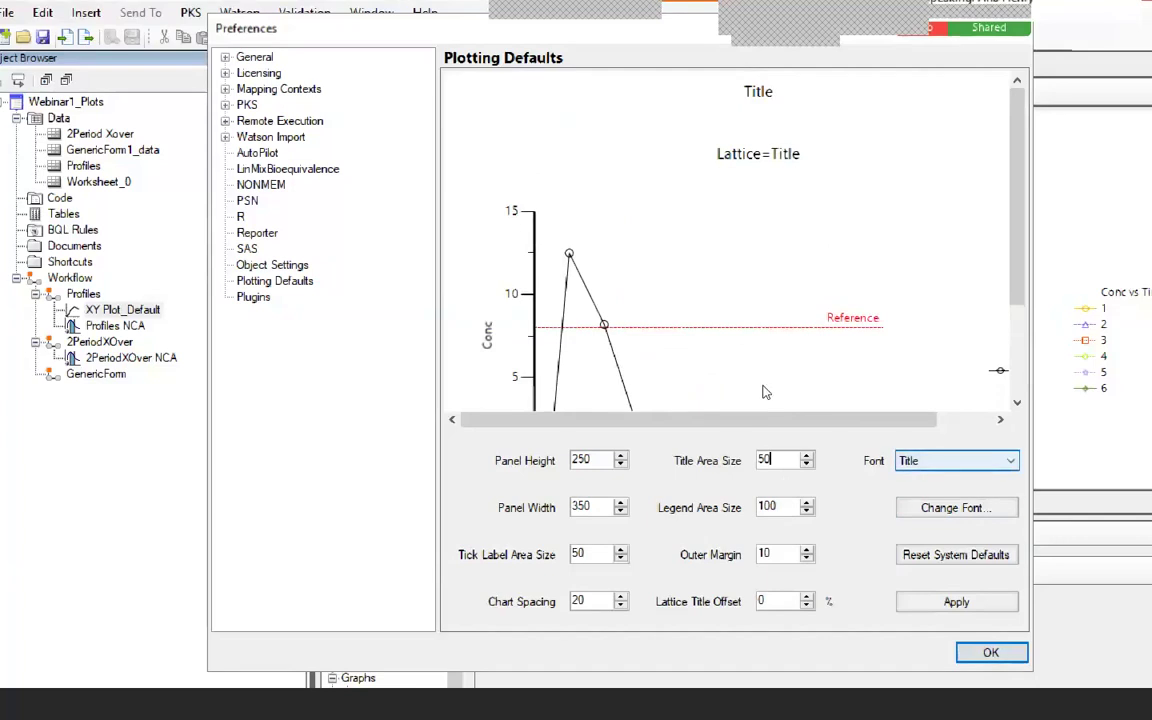
{"action": "left_click", "coordinate": [955, 507]}
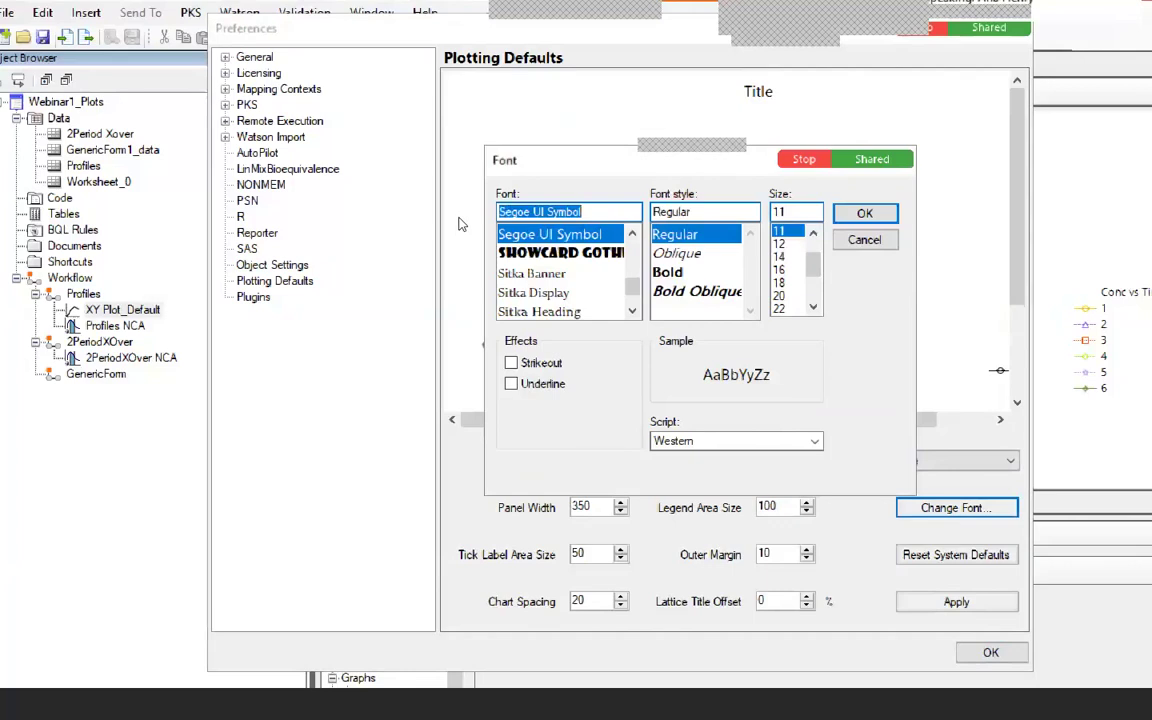
{"action": "key", "text": "Down"}
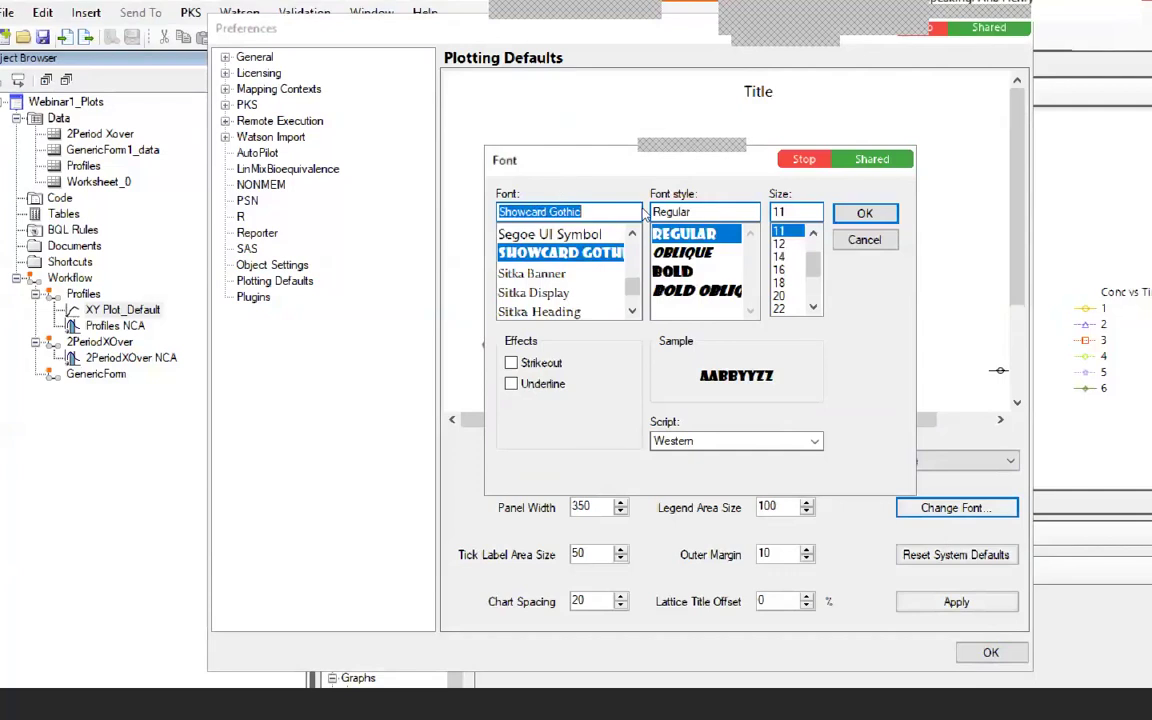
{"action": "key", "text": "Tab"}
{"action": "key", "text": "Tab"}
{"action": "key", "text": "Down"}
{"action": "key", "text": "Down"}
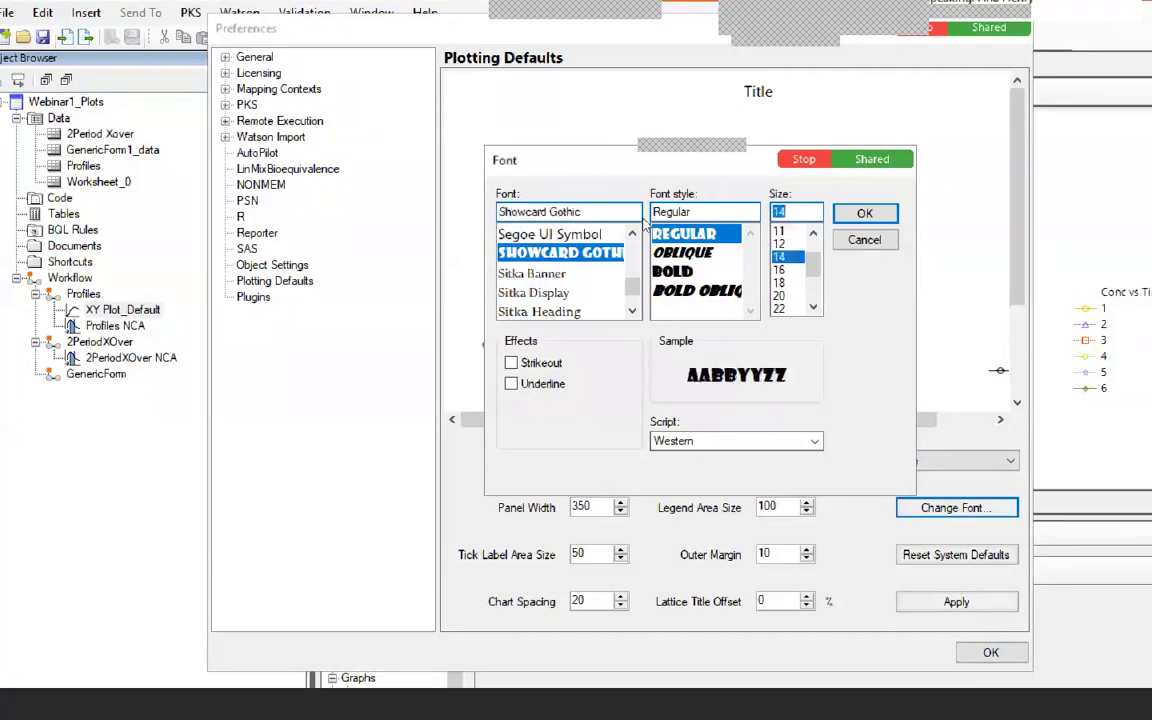
{"action": "key", "text": "Return"}
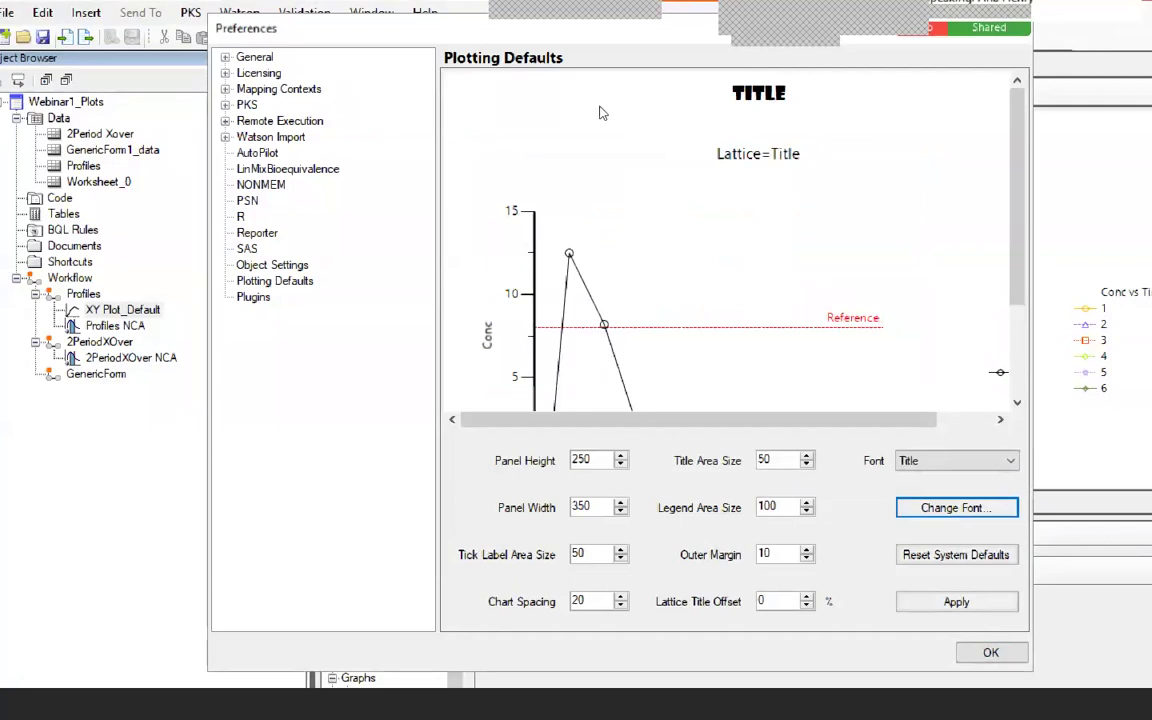
Set the default lattice title font to Showcard Gothic, size 12.
{"action": "key", "text": "shift+Tab"}
{"action": "key", "text": "alt+Down"}
{"action": "key", "text": "Down"}
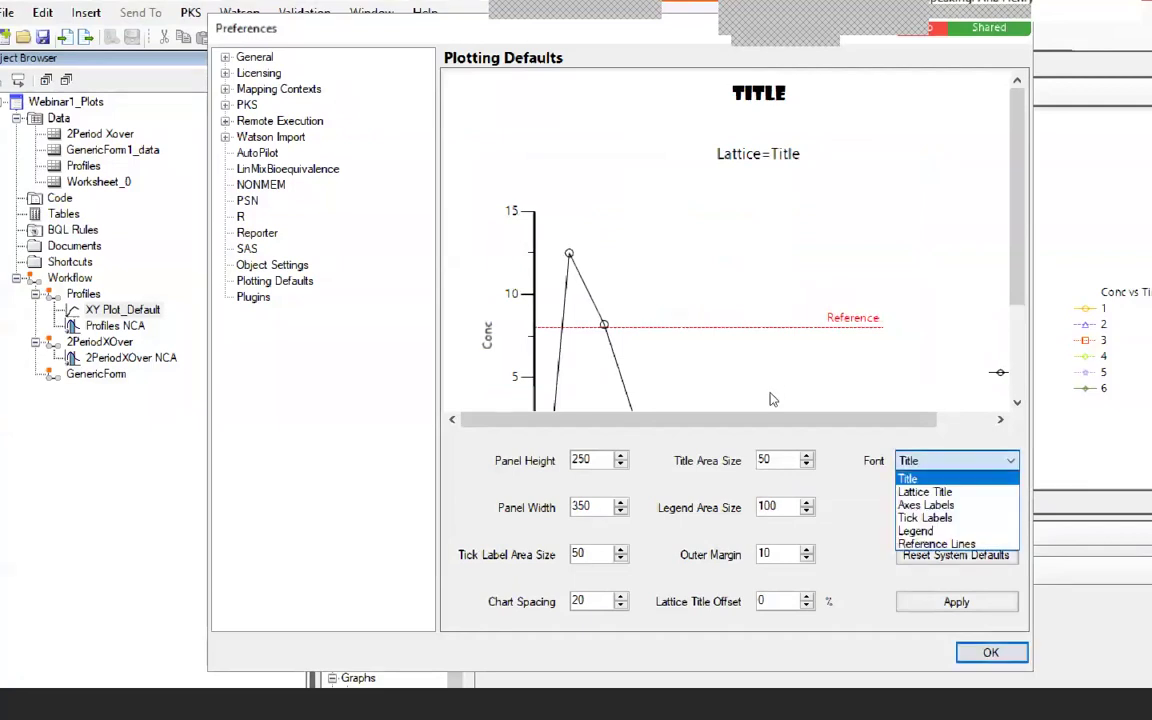
{"action": "key", "text": "Return"}
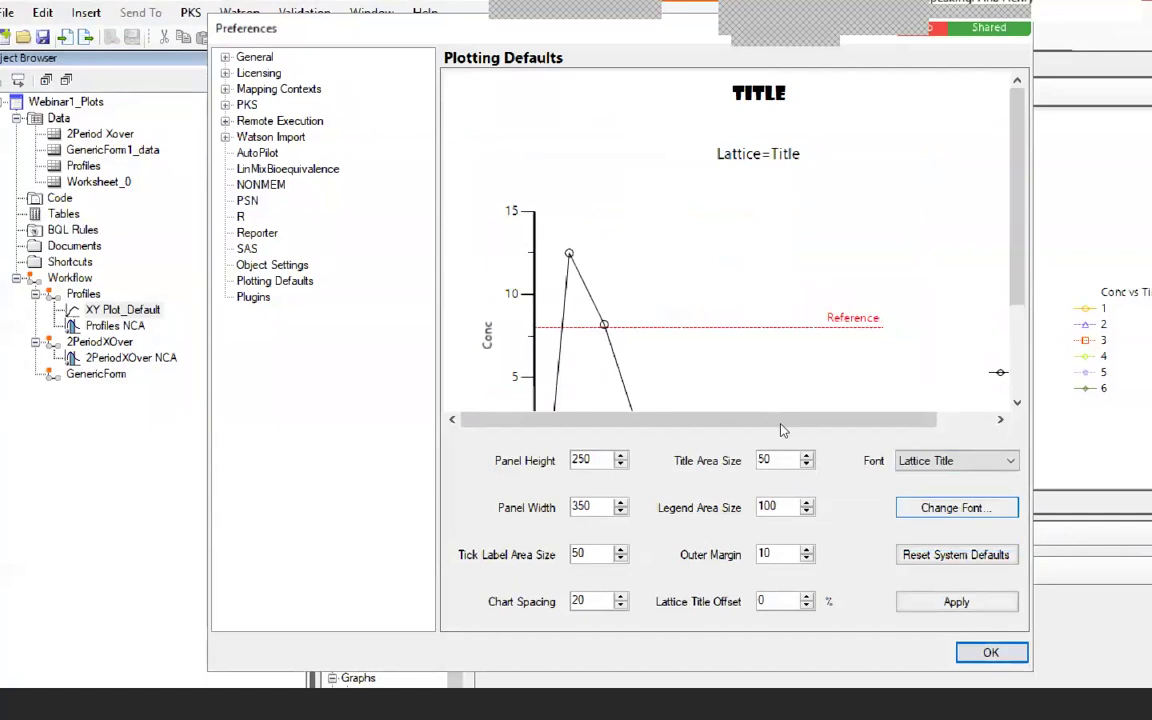
{"action": "key", "text": "Return"}
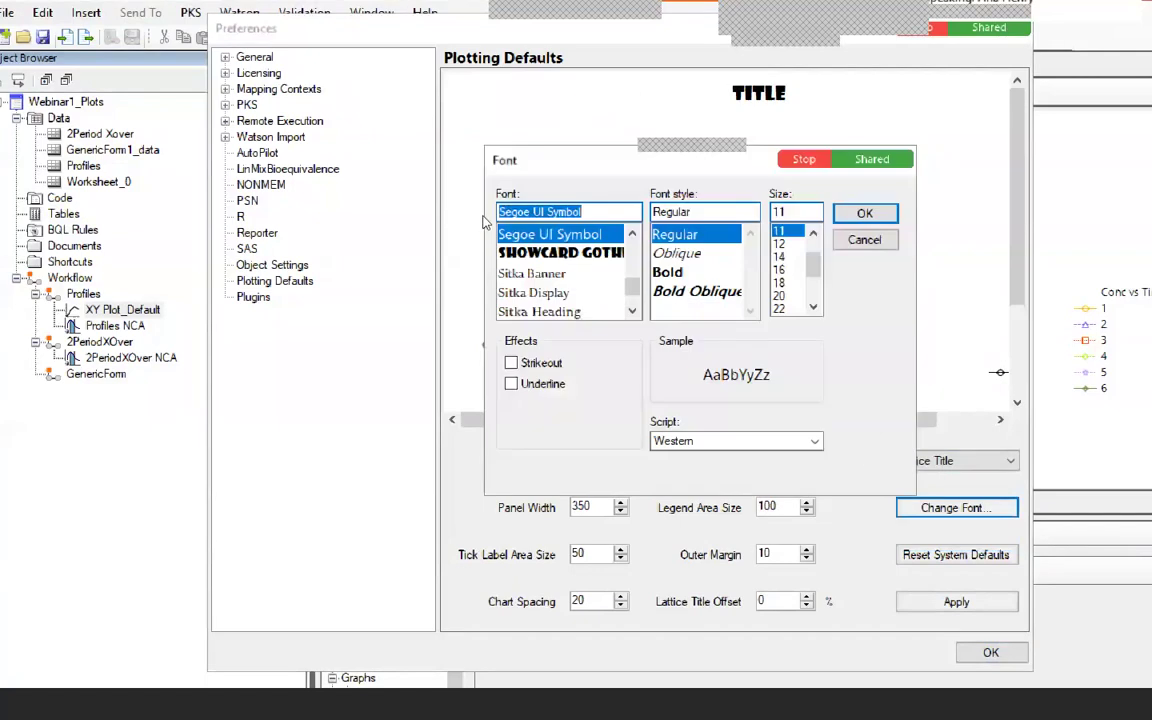
{"action": "key", "text": "Down"}
{"action": "key", "text": "Tab"}
{"action": "key", "text": "Tab"}
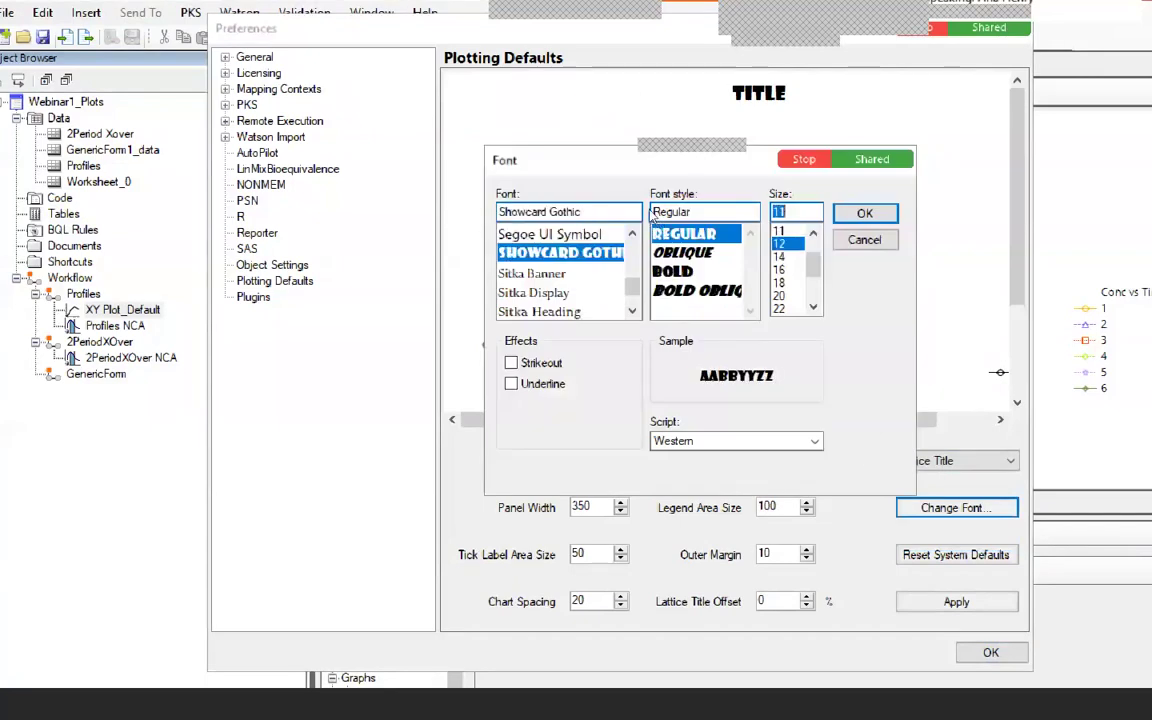
{"action": "key", "text": "Return"}
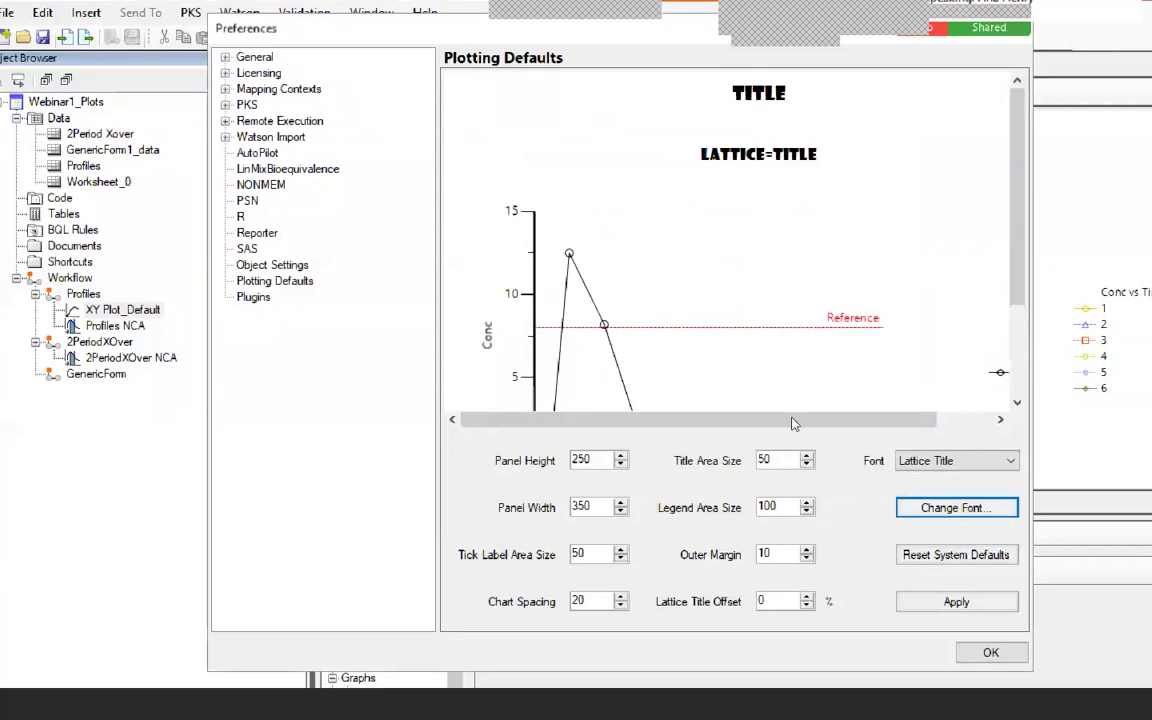
Set the default axes labels font to Showcard Gothic.
{"action": "left_click", "coordinate": [947, 461]}
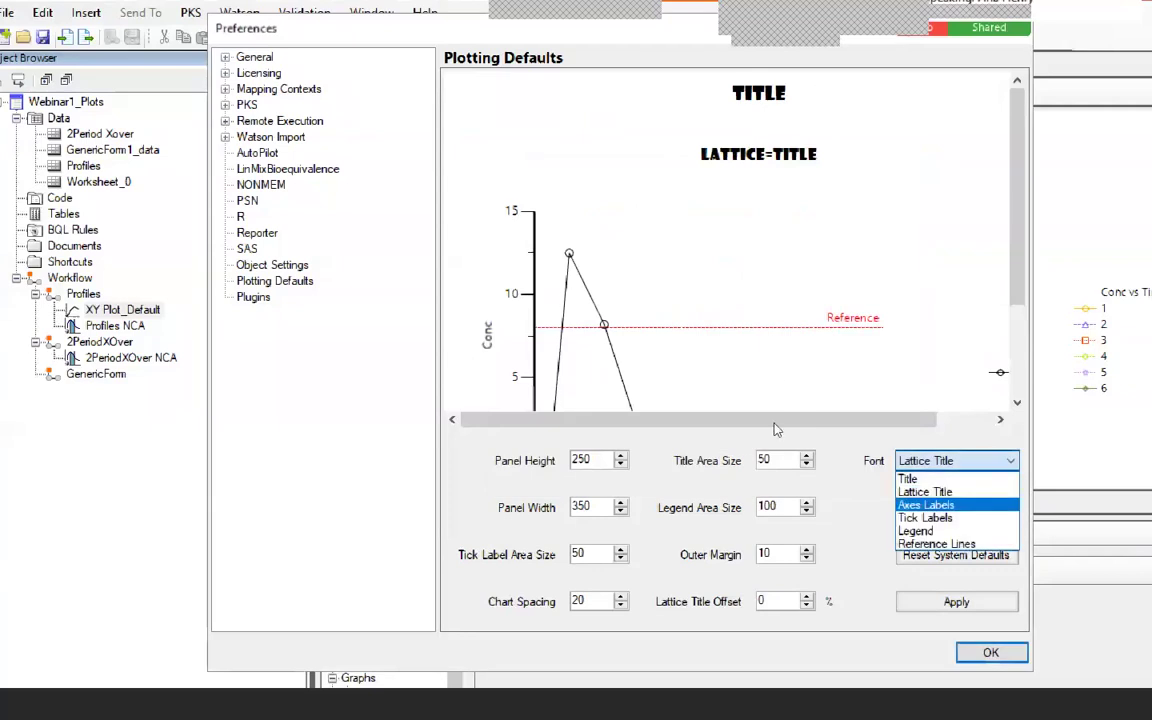
{"action": "key", "text": "Return"}
{"action": "key", "text": "Tab"}
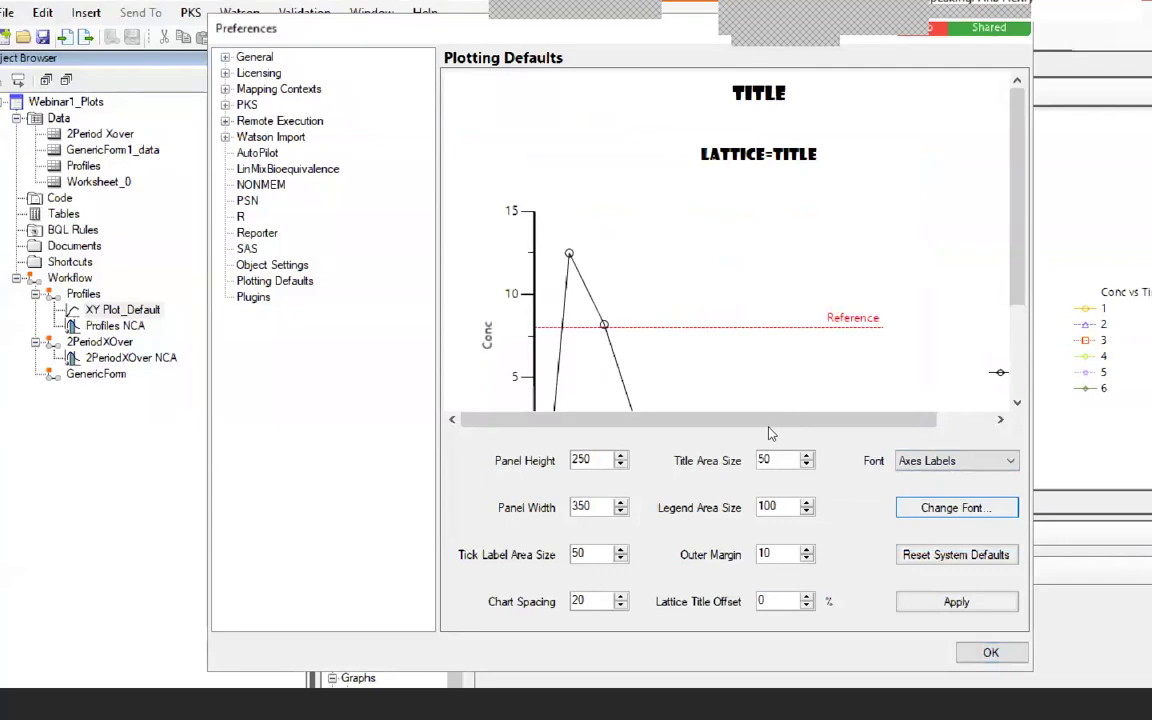
{"action": "key", "text": "Return"}
{"action": "key", "text": "Down"}
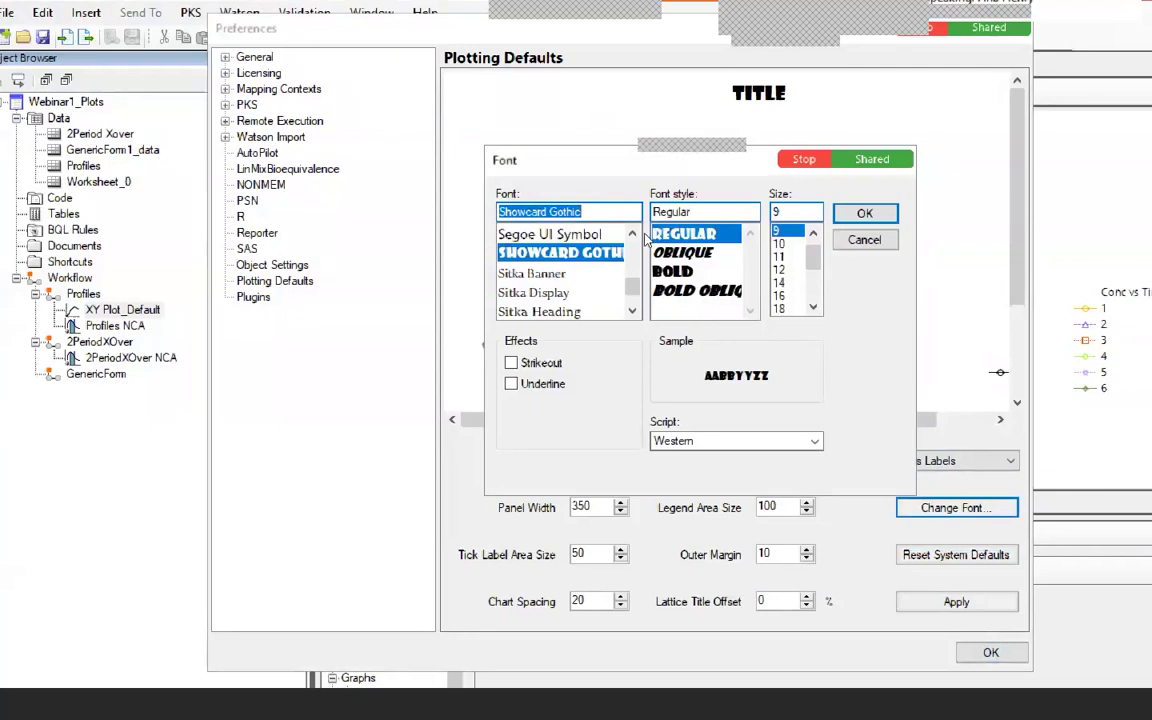
{"action": "key", "text": "Return"}
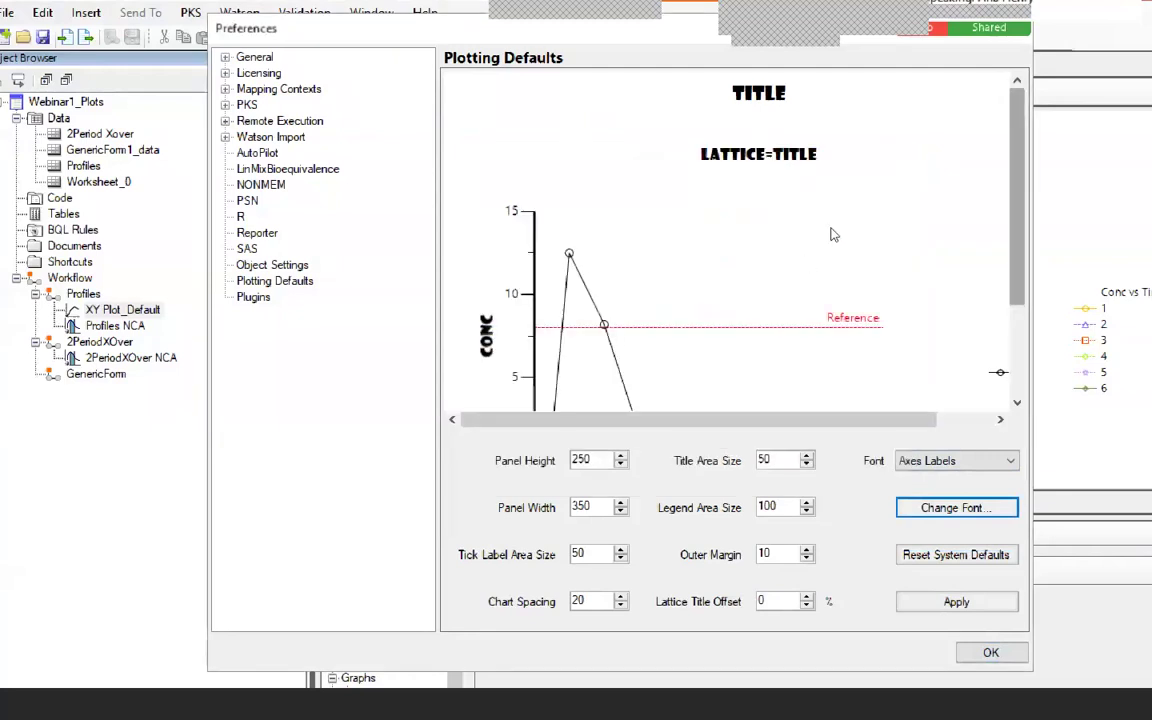
Check the axis labels in the preview, then apply the new plotting defaults and close the preferences.
{"action": "scroll", "coordinate": [924, 226], "scroll_direction": "down", "scroll_amount": 1}
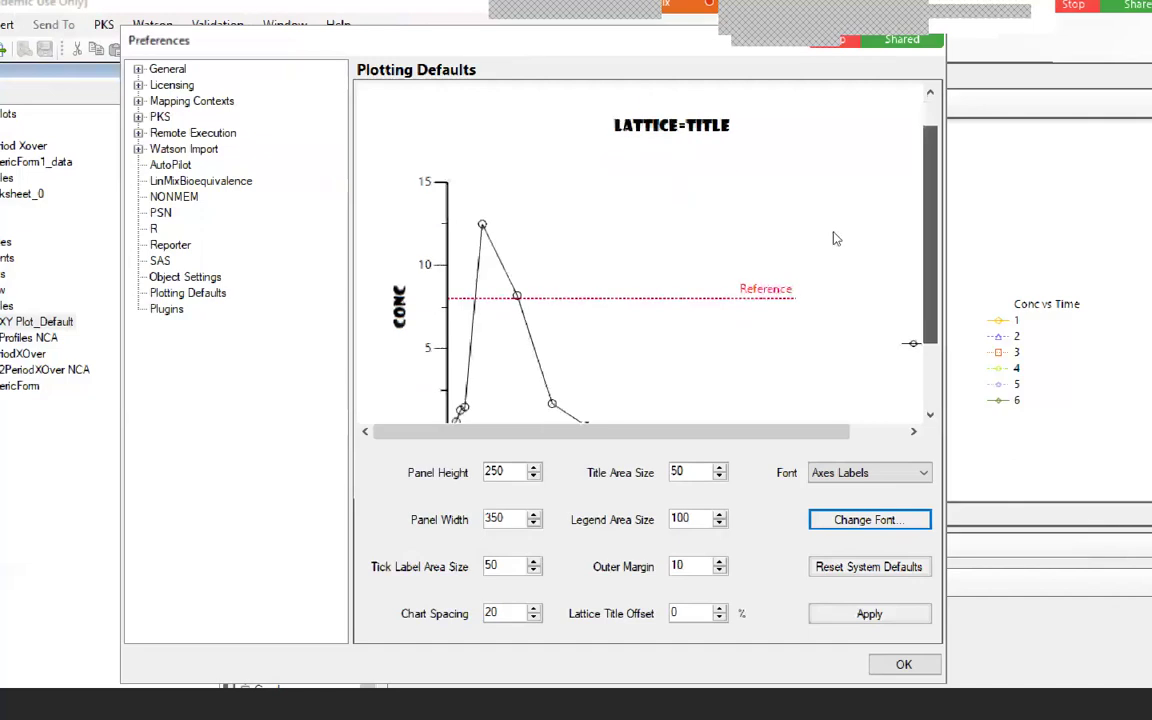
{"action": "scroll", "coordinate": [836, 238], "scroll_direction": "down", "scroll_amount": 1}
{"action": "scroll", "coordinate": [836, 272], "scroll_direction": "down", "scroll_amount": 1}
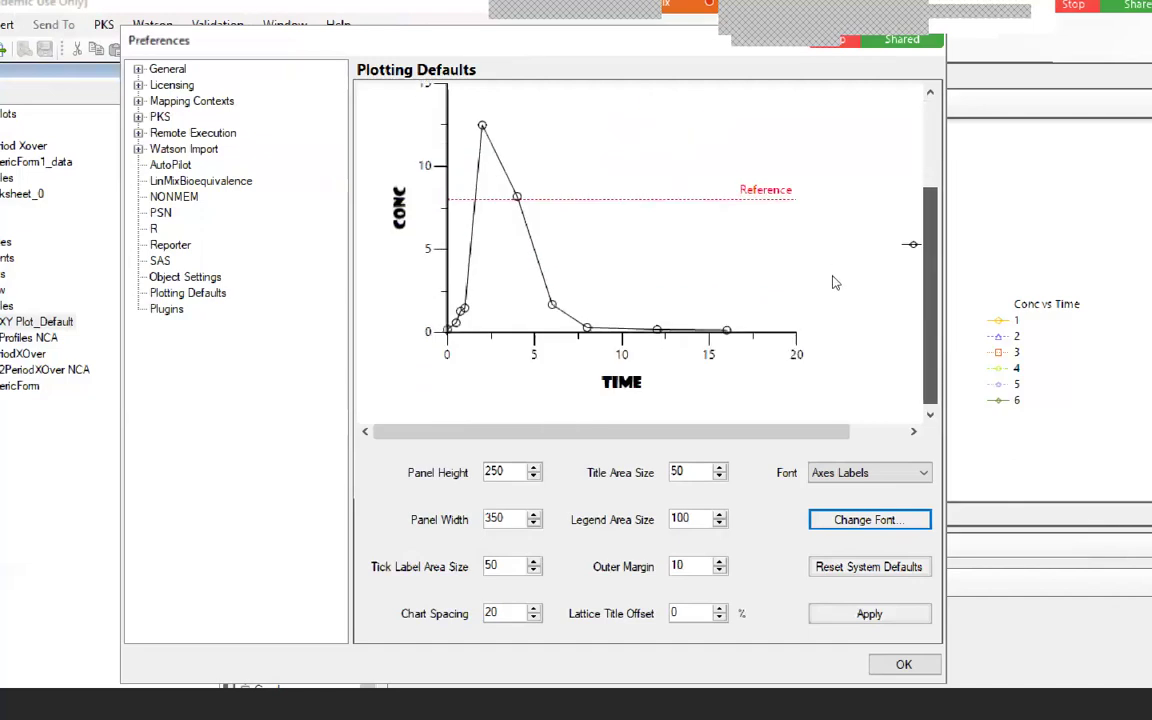
{"action": "left_click", "coordinate": [869, 613]}
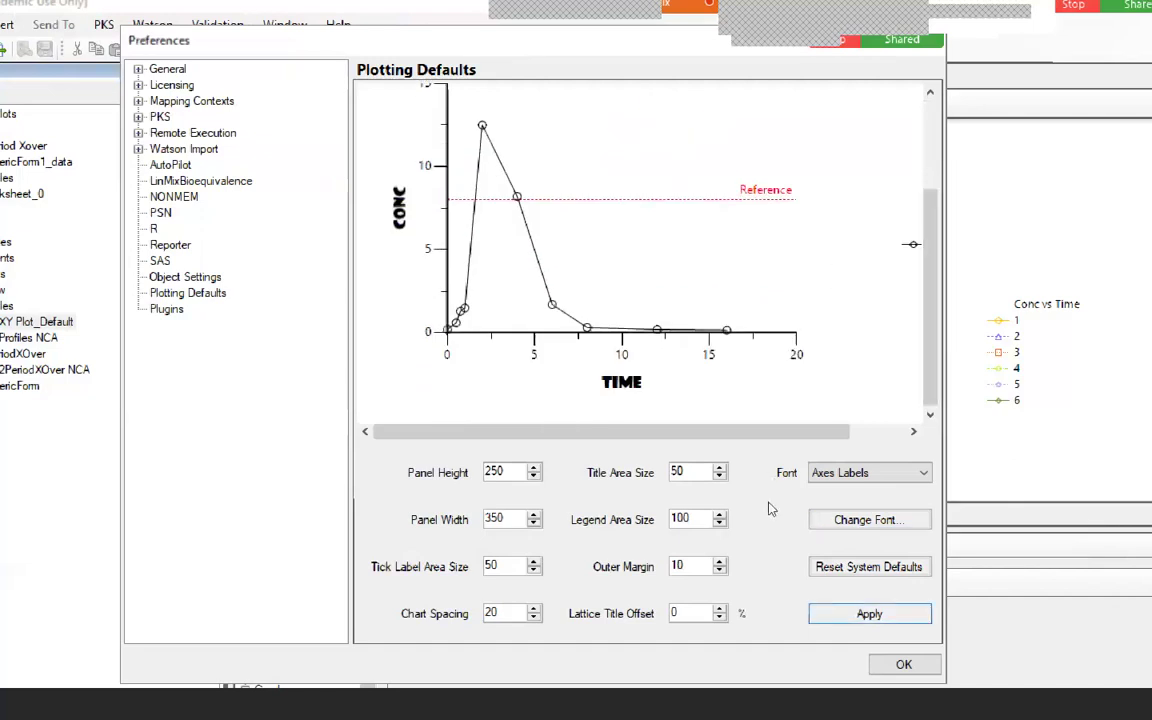
{"action": "left_click", "coordinate": [904, 664]}
{"action": "left_click", "coordinate": [903, 664]}
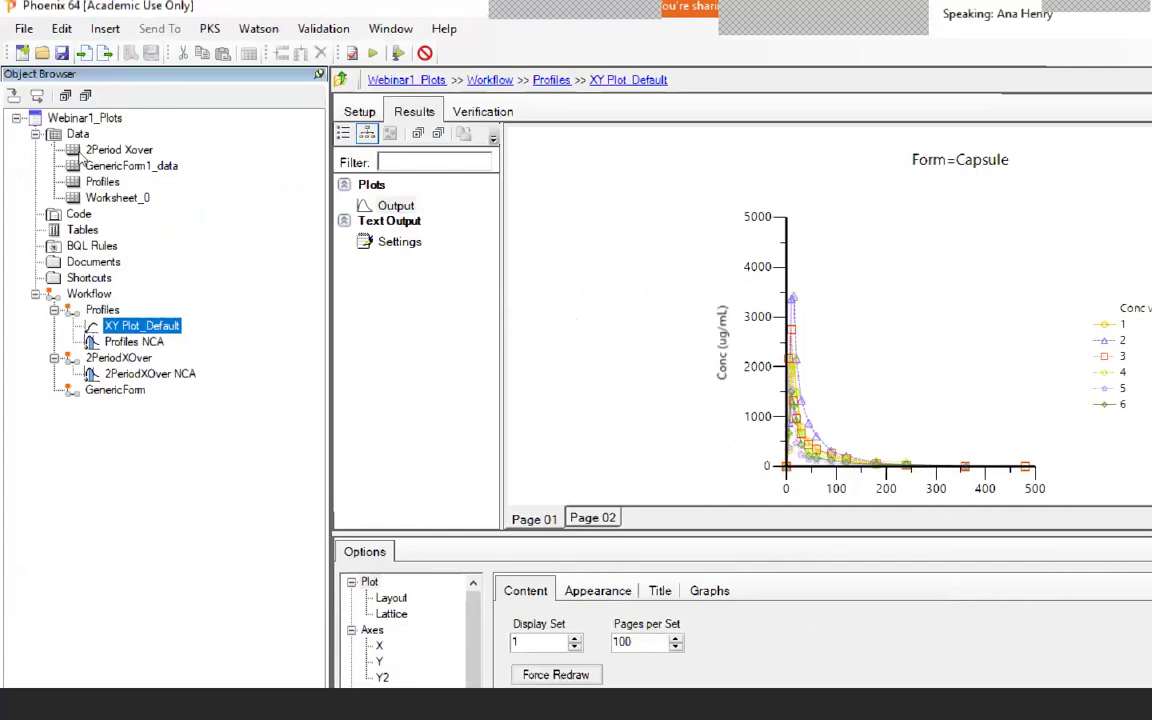
Send the Profiles worksheet to a new XY Plot object in the Profiles workflow.
{"action": "right_click", "coordinate": [102, 181]}
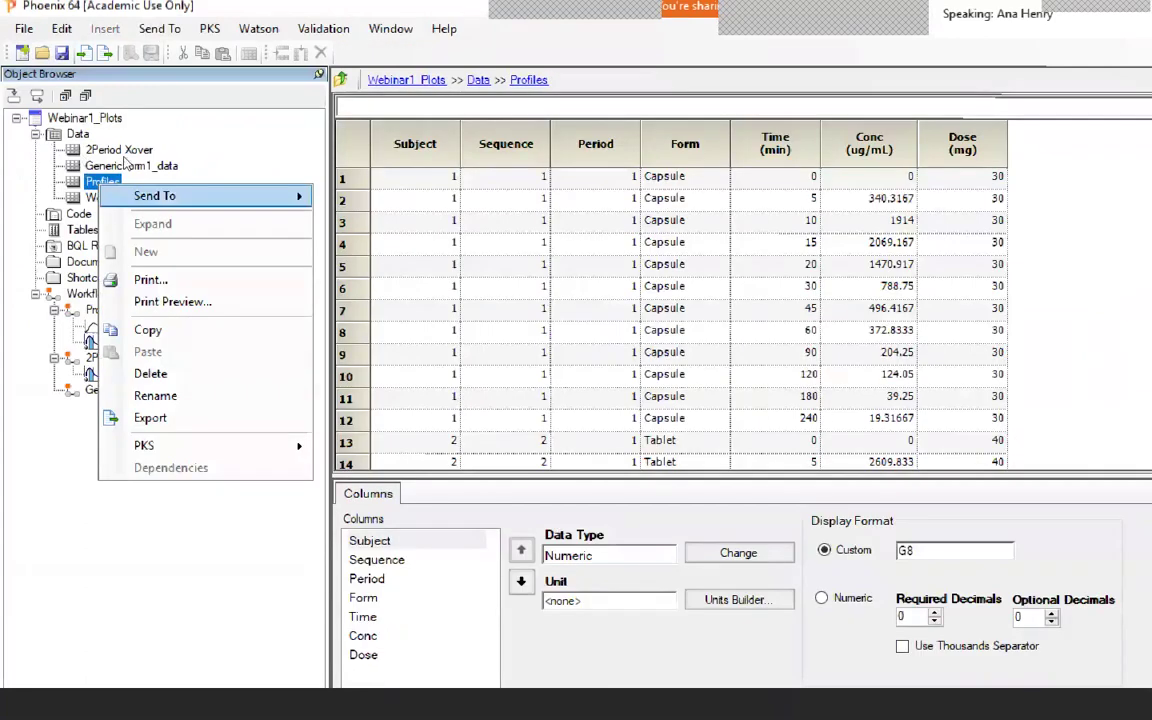
{"action": "mouse_move", "coordinate": [290, 196]}
{"action": "mouse_move", "coordinate": [369, 241]}
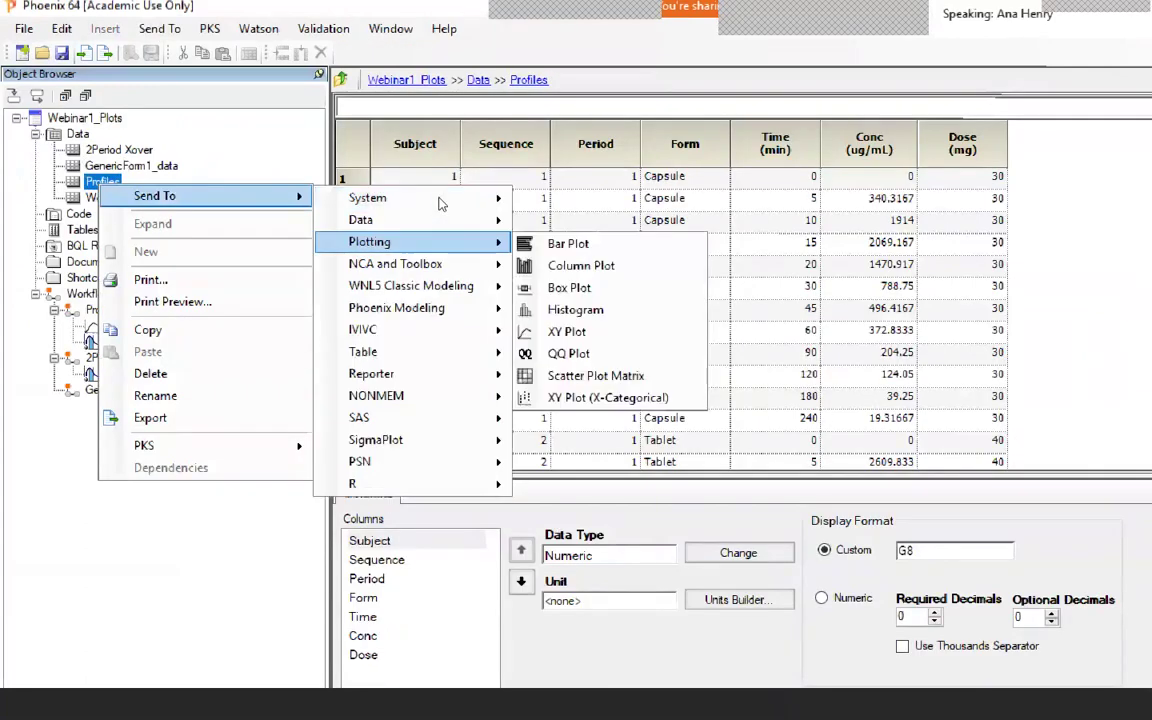
{"action": "key", "text": "Return"}
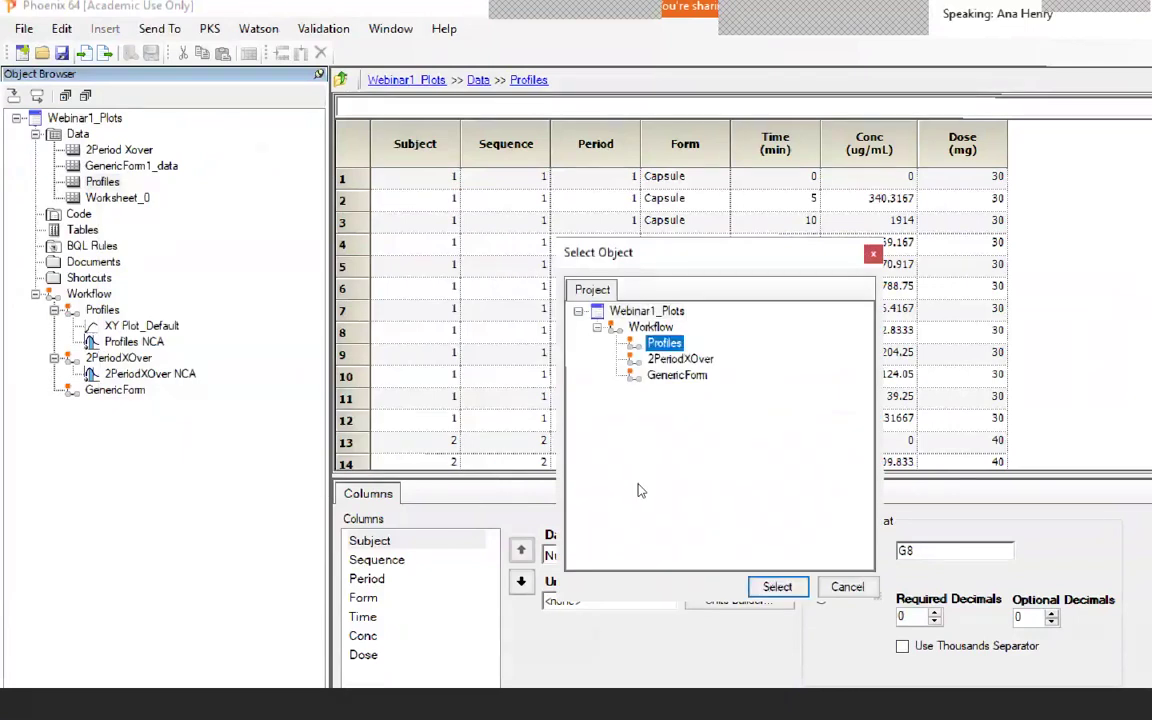
{"action": "key", "text": "Return"}
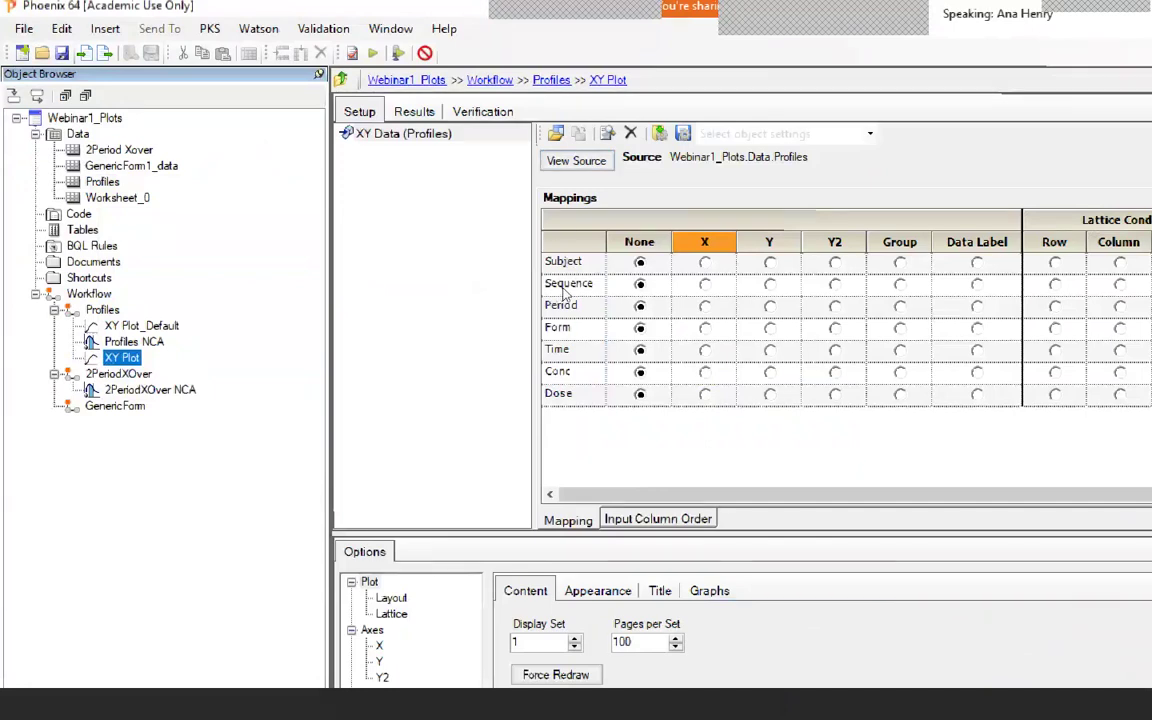
Map Time to X, Conc to Y, Subject to Group and Form to Page (Sort) for the new XY plot.
{"action": "left_click", "coordinate": [705, 350]}
{"action": "left_click", "coordinate": [769, 371]}
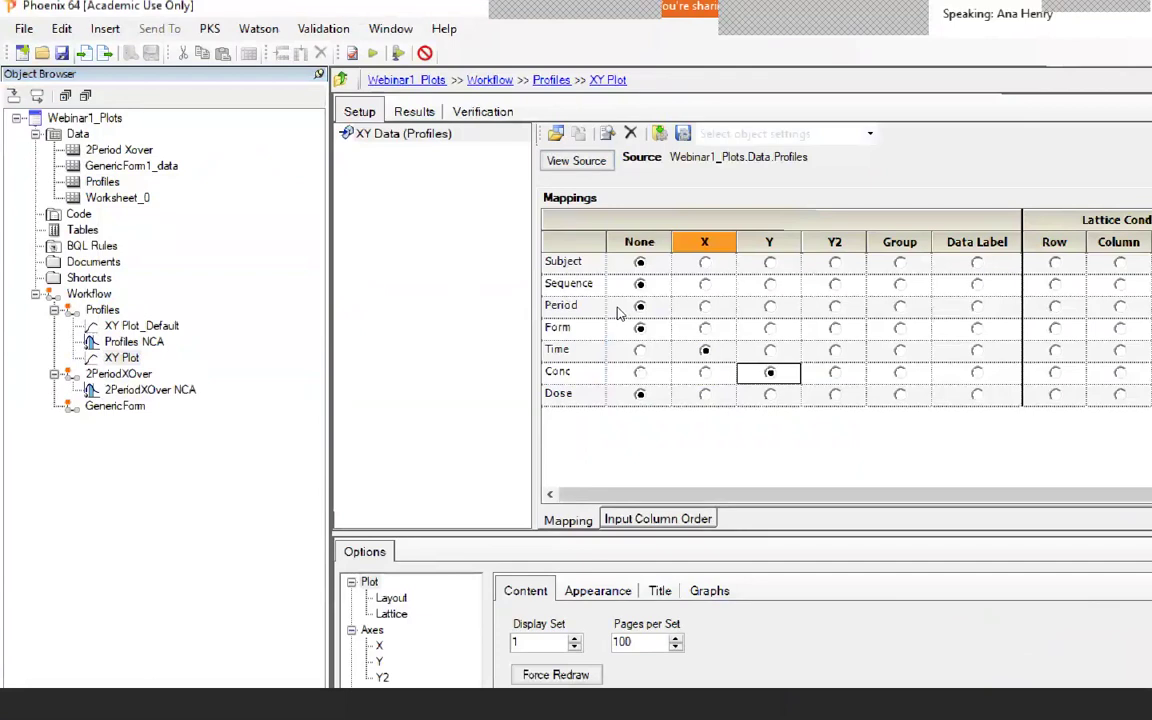
{"action": "left_click", "coordinate": [899, 262]}
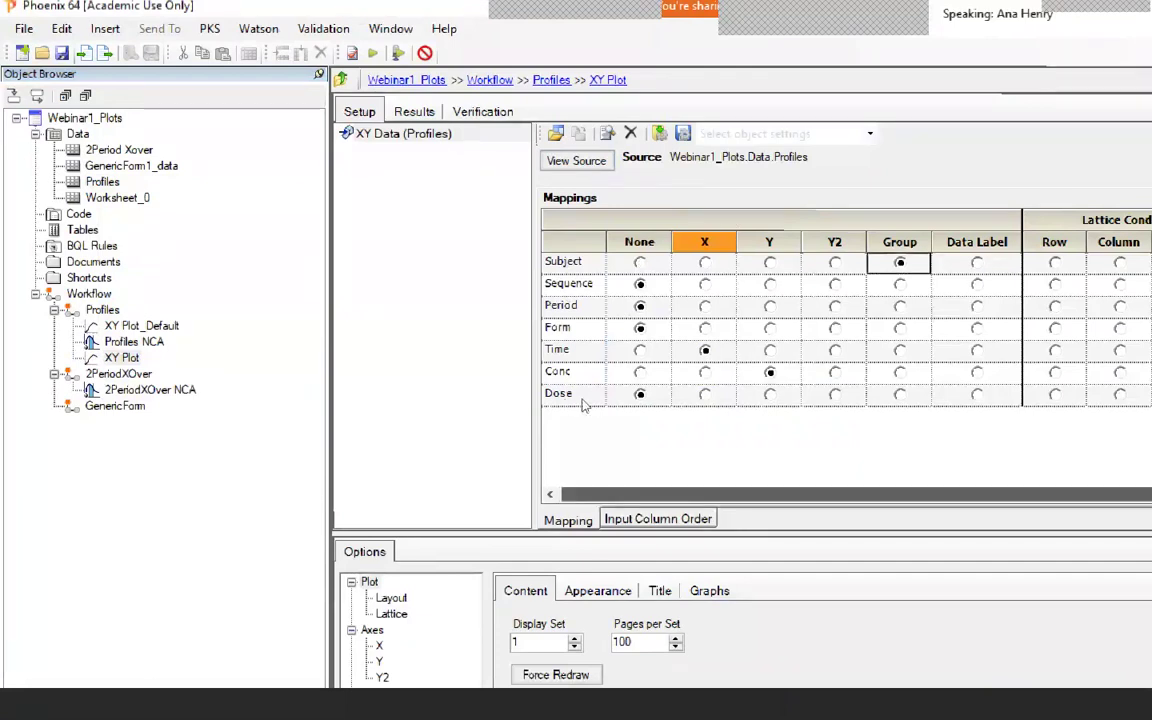
{"action": "scroll", "coordinate": [639, 398], "scroll_direction": "right", "scroll_amount": 1}
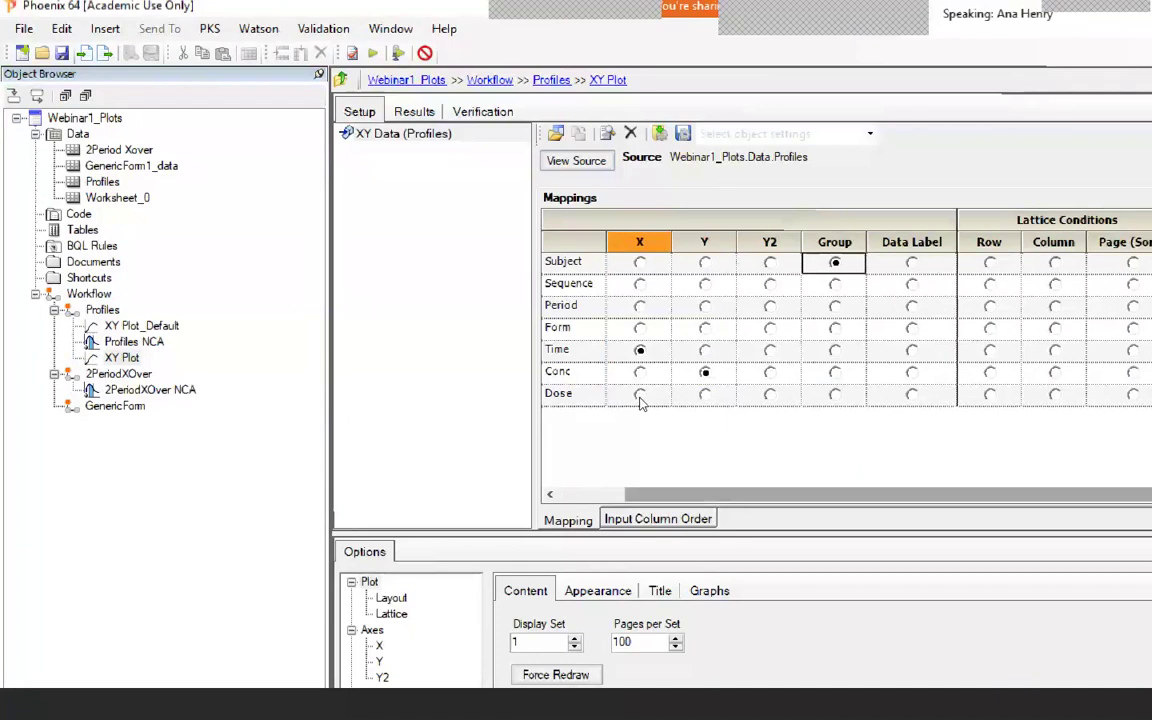
{"action": "scroll", "coordinate": [676, 399], "scroll_direction": "right", "scroll_amount": 1}
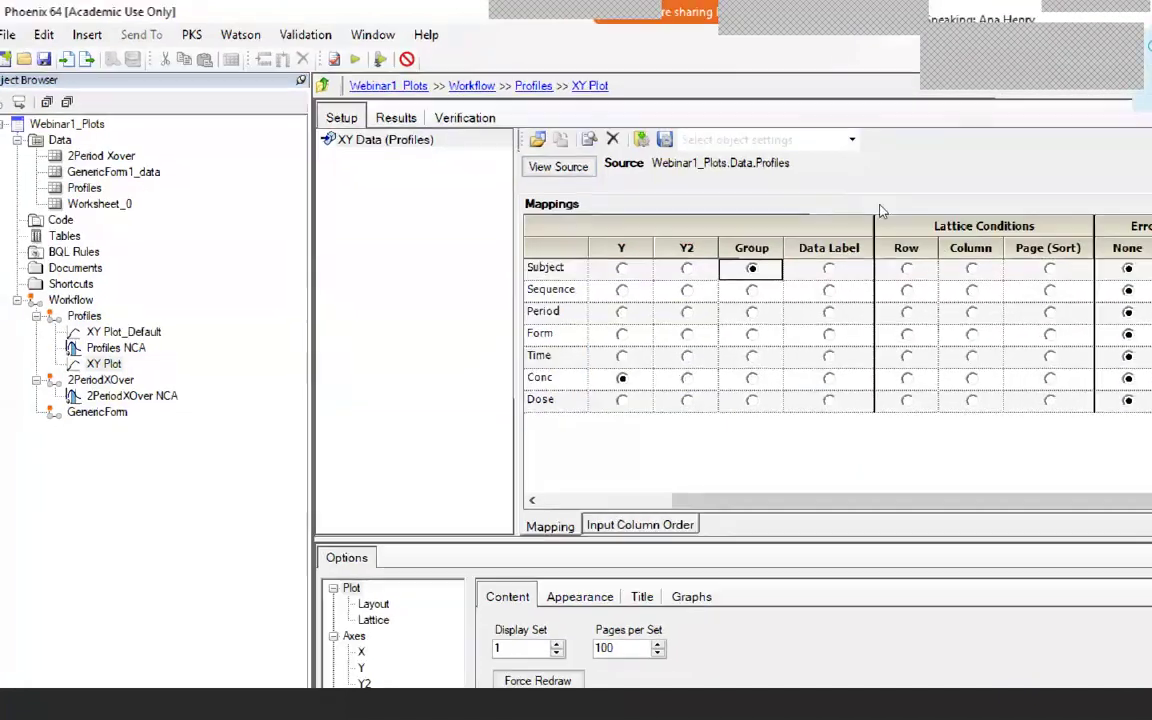
{"action": "left_click", "coordinate": [1067, 327]}
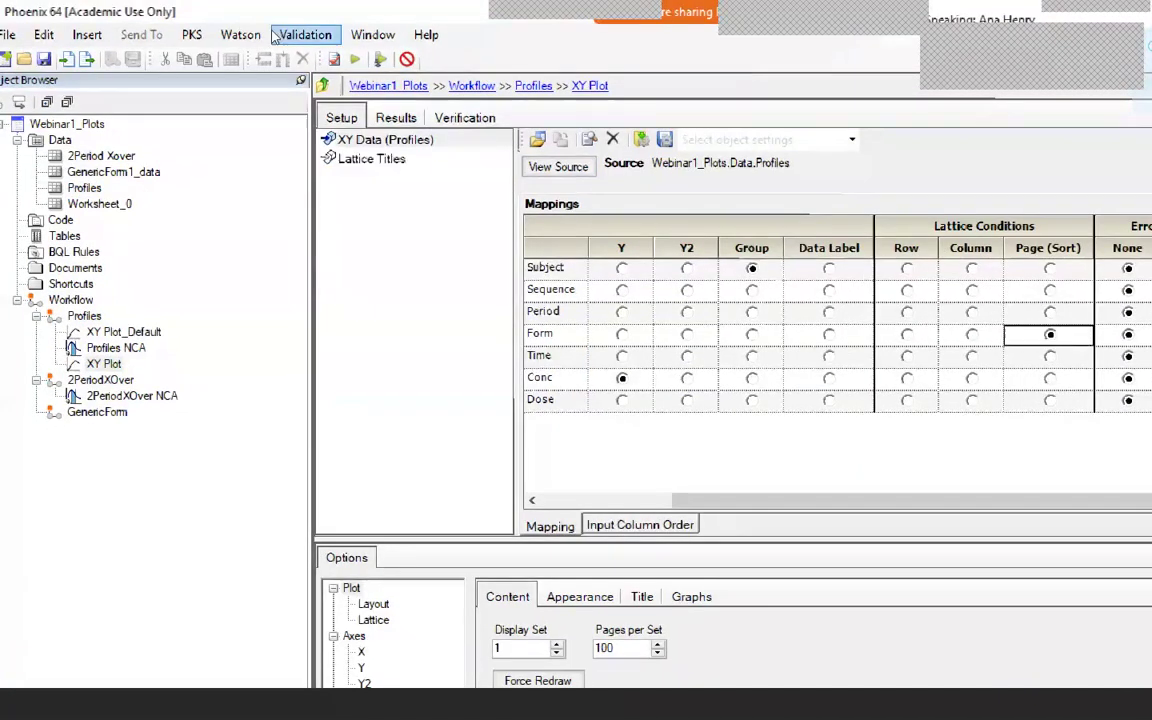
Execute the new XY plot, check its output, and return to its setup mappings.
{"action": "left_click", "coordinate": [354, 59]}
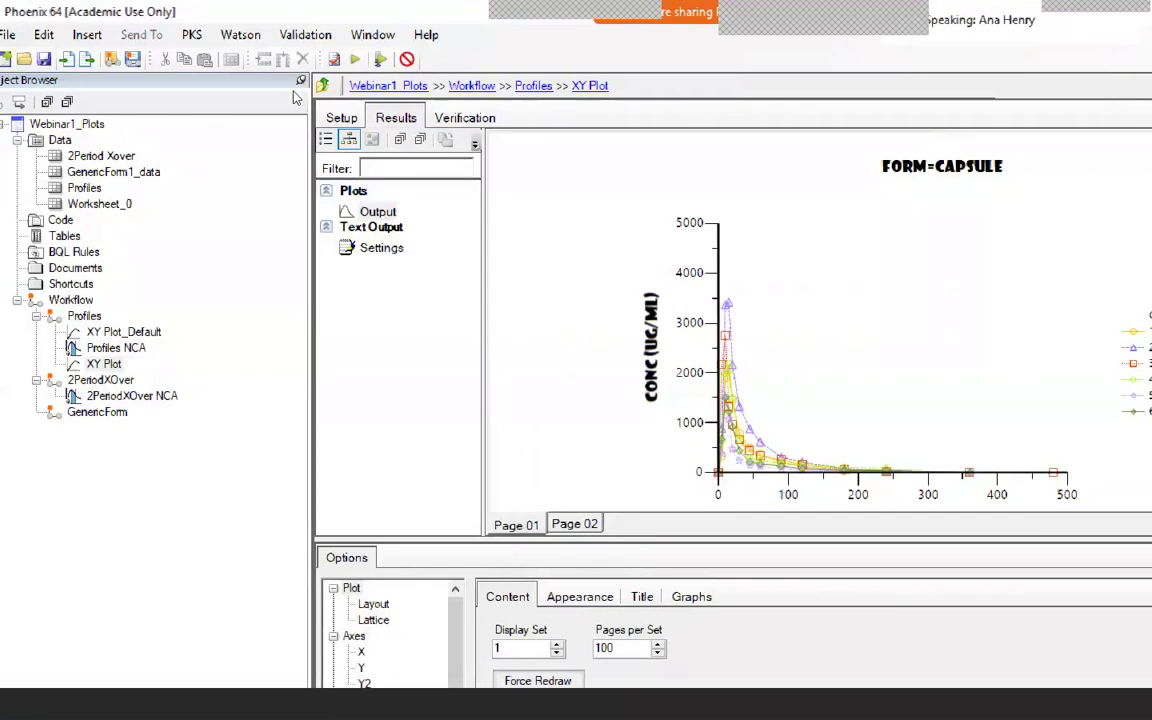
{"action": "left_click", "coordinate": [341, 117]}
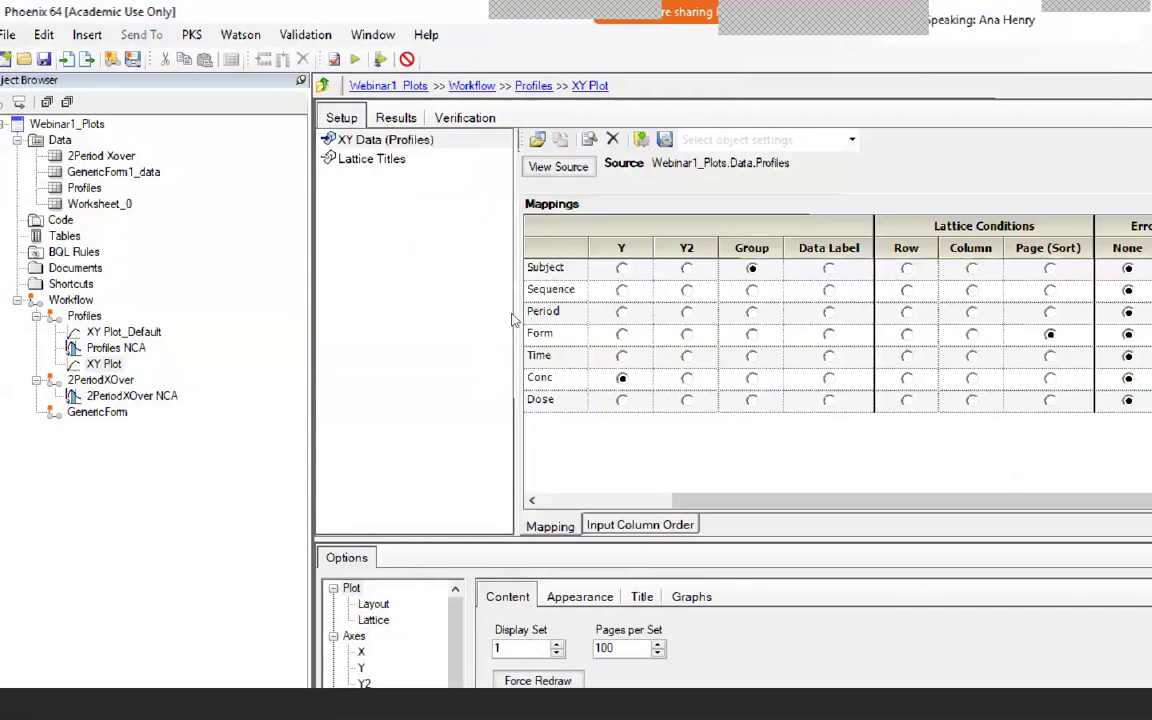
{"action": "left_click_drag", "start_coordinate": [665, 499], "coordinate": [560, 499]}
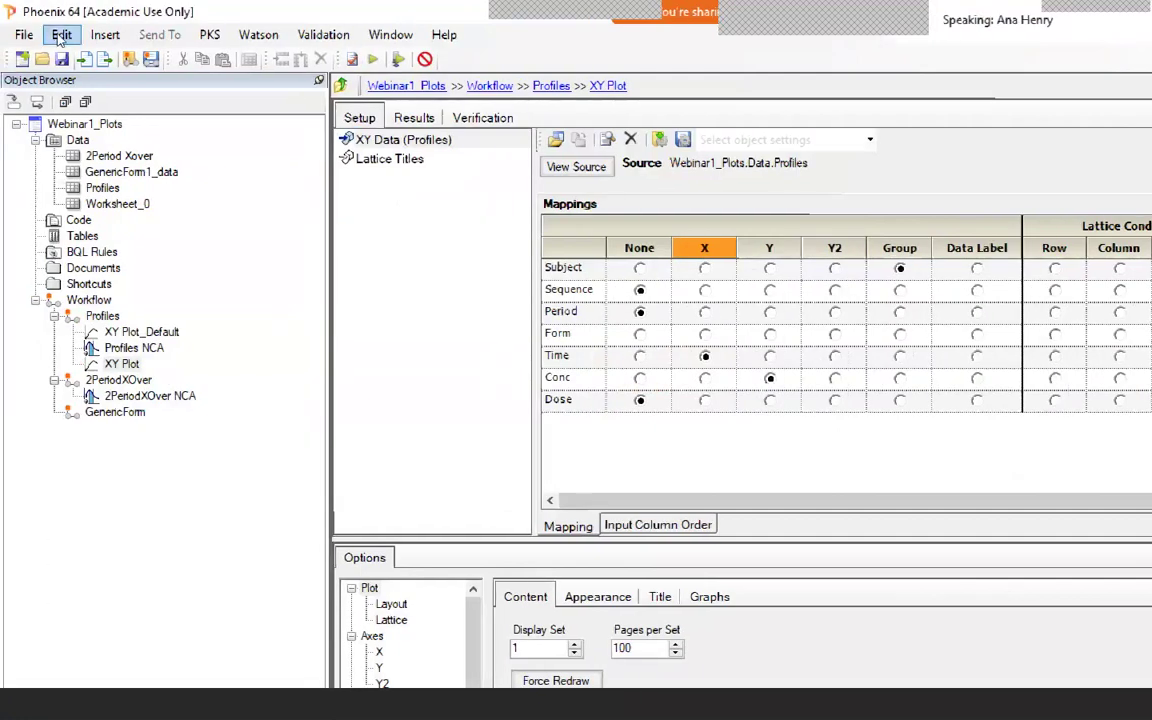
Open the preferences and review the Context Associations and Global Contexts pages under Mapping Contexts.
{"action": "left_click", "coordinate": [40, 34]}
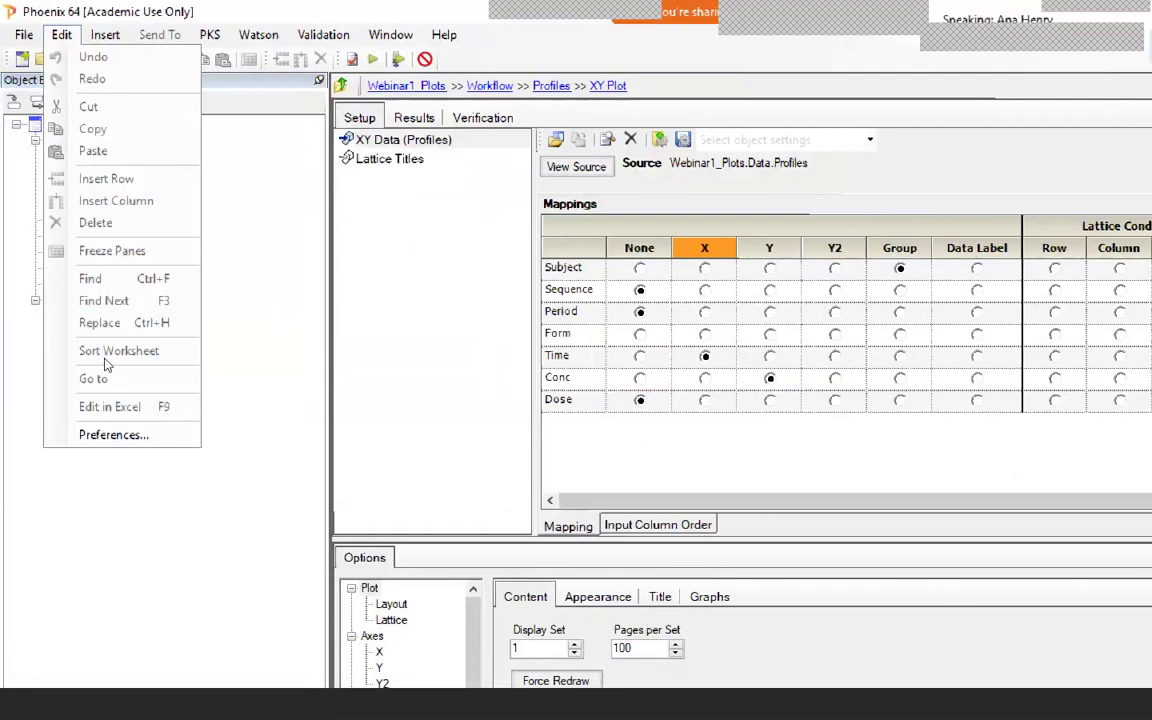
{"action": "key", "text": "Up"}
{"action": "key", "text": "Return"}
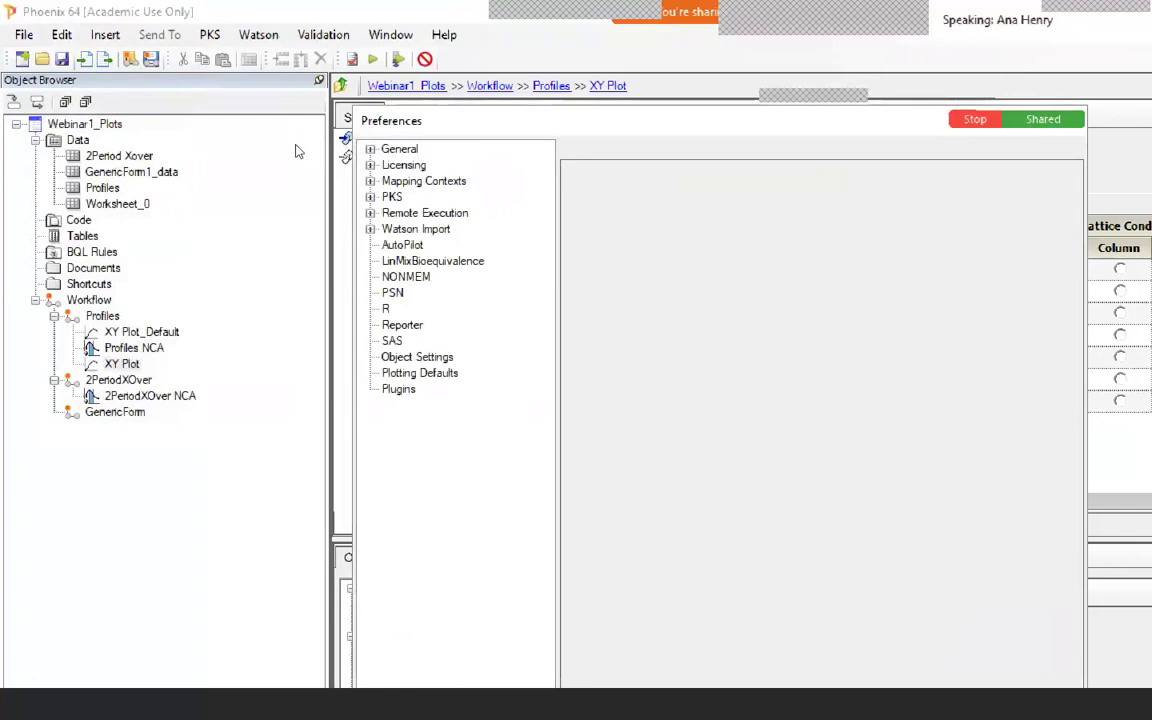
{"action": "key", "text": "Right"}
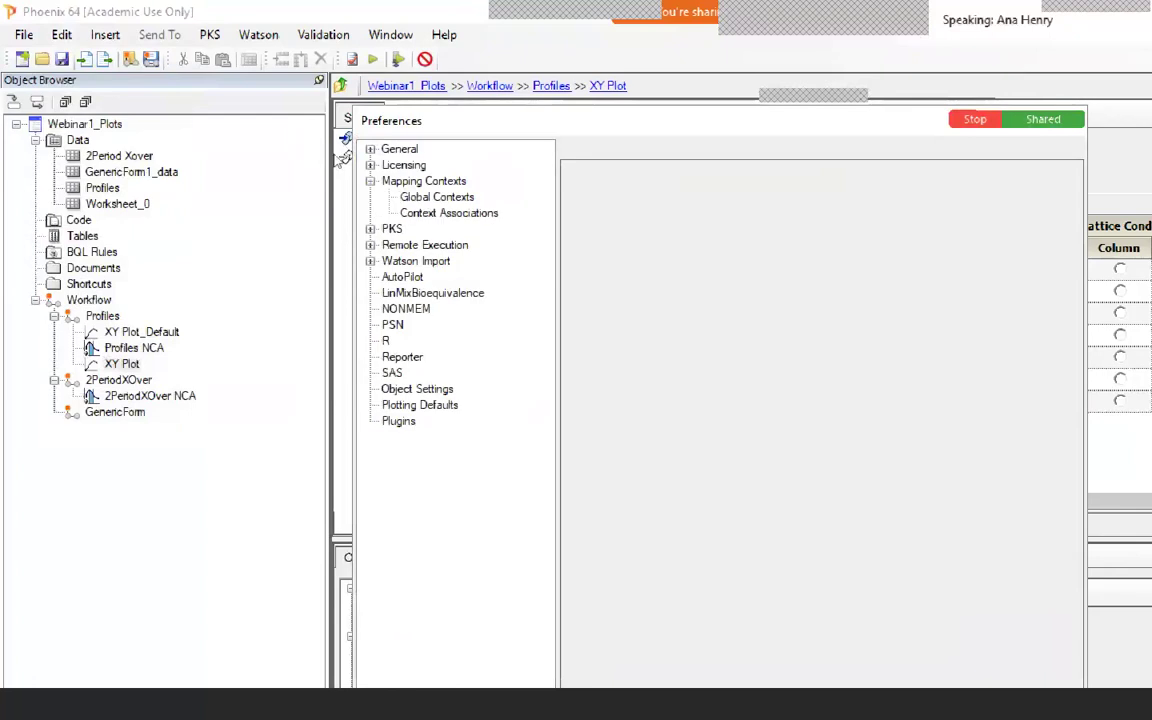
{"action": "key", "text": "Down"}
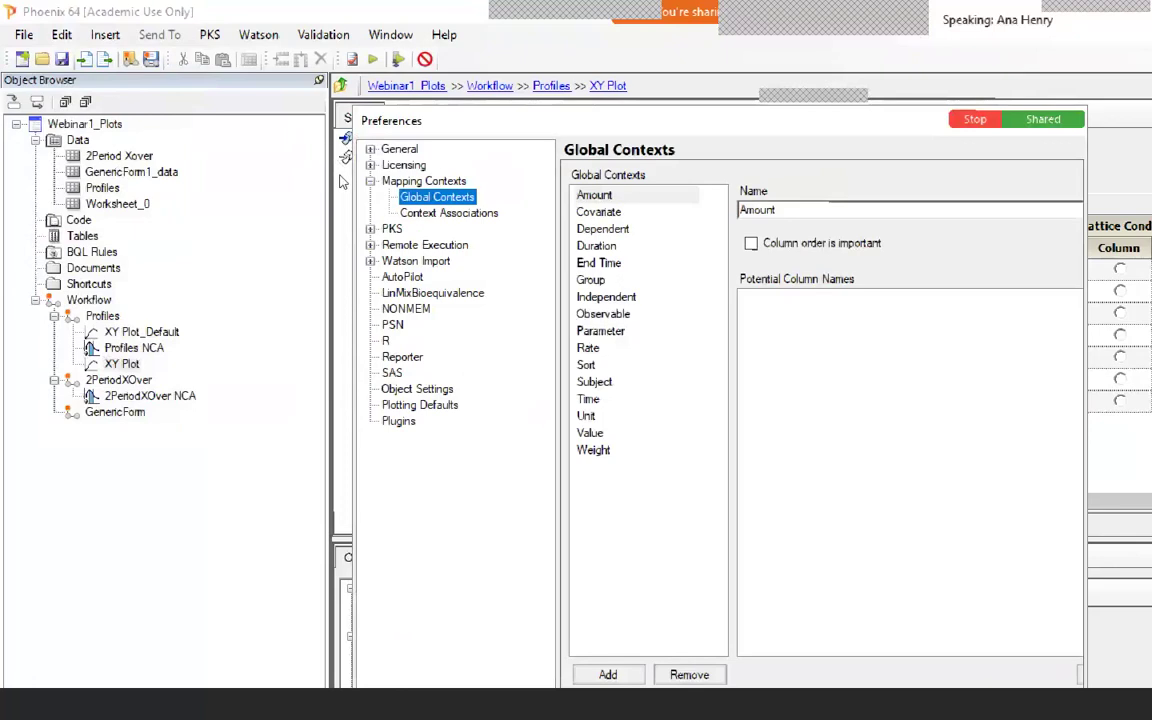
{"action": "key", "text": "Down"}
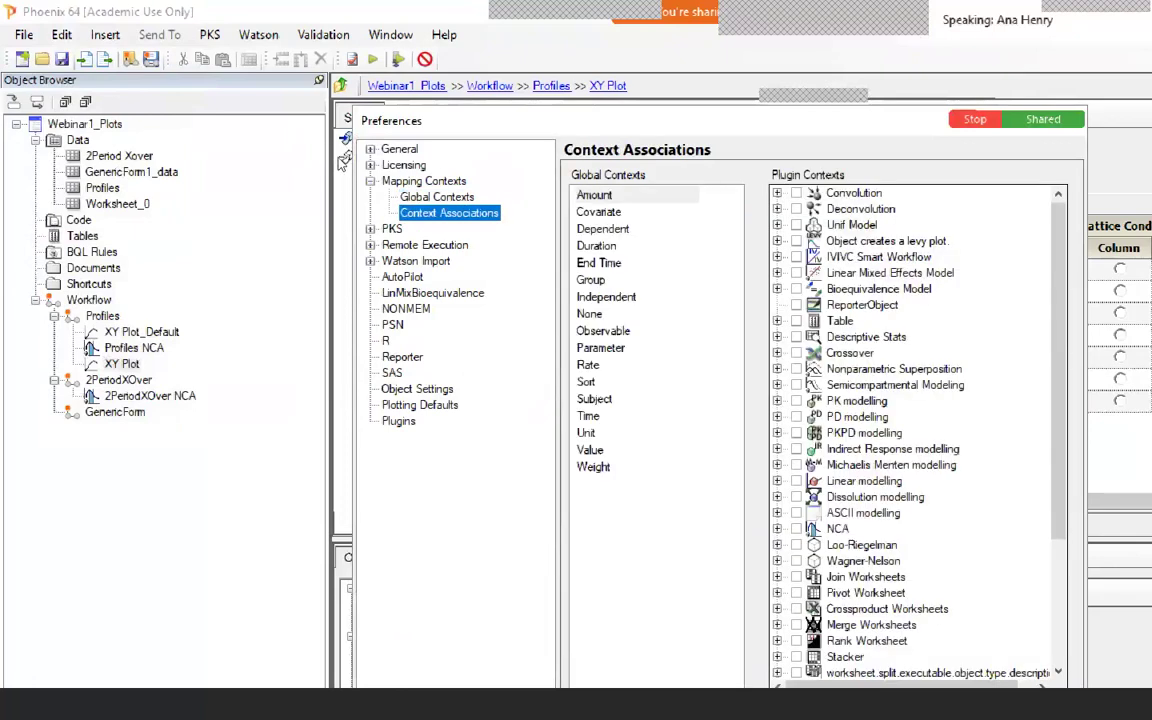
{"action": "key", "text": "Up"}
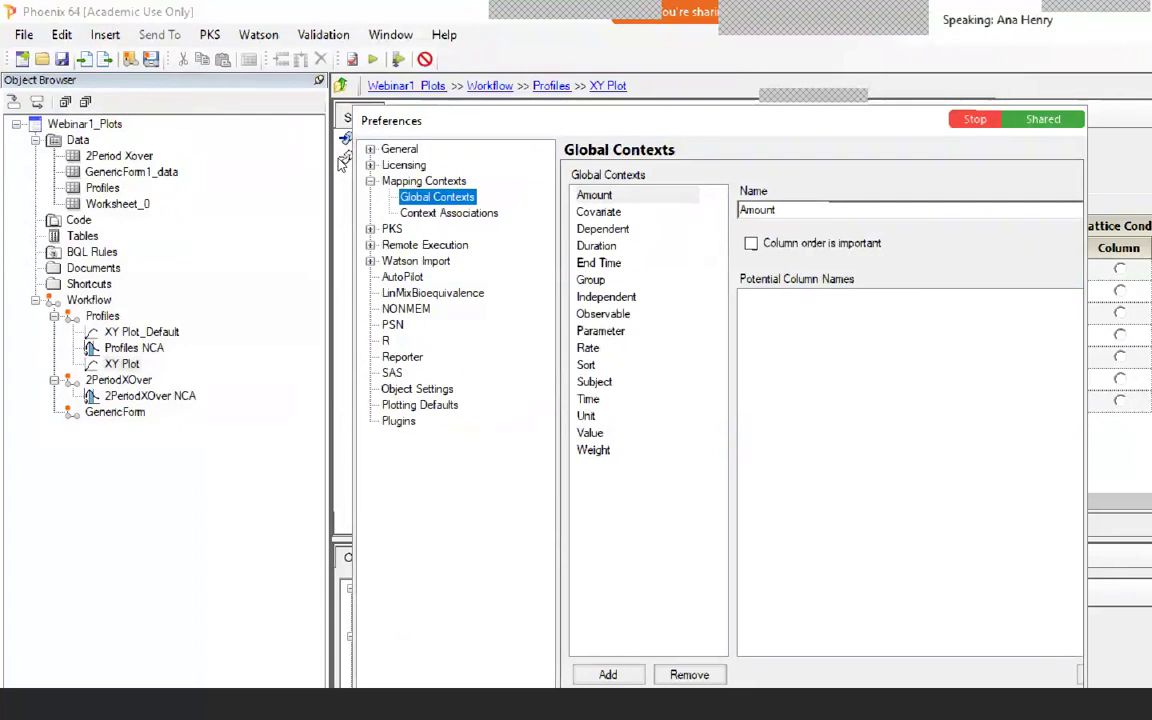
Add Conc as a potential column name for the Dependent global context.
{"action": "key", "text": "Tab"}
{"action": "key", "text": "Down"}
{"action": "key", "text": "Down"}
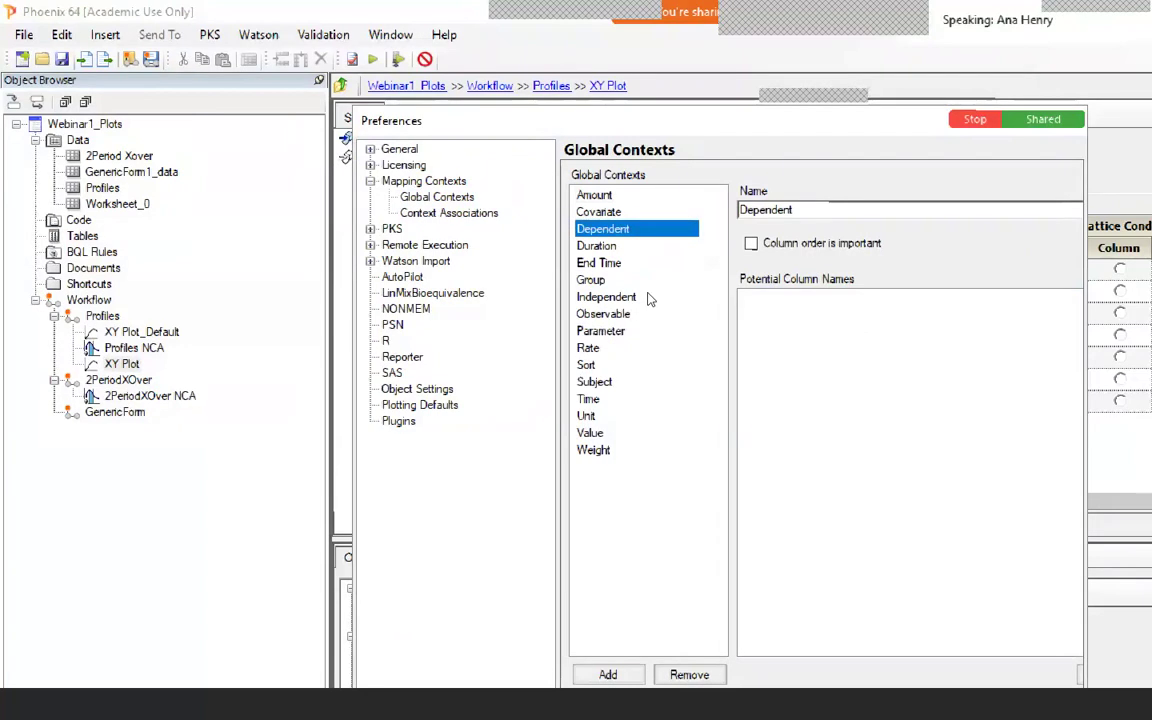
{"action": "left_click_drag", "start_coordinate": [507, 117], "coordinate": [369, 47]}
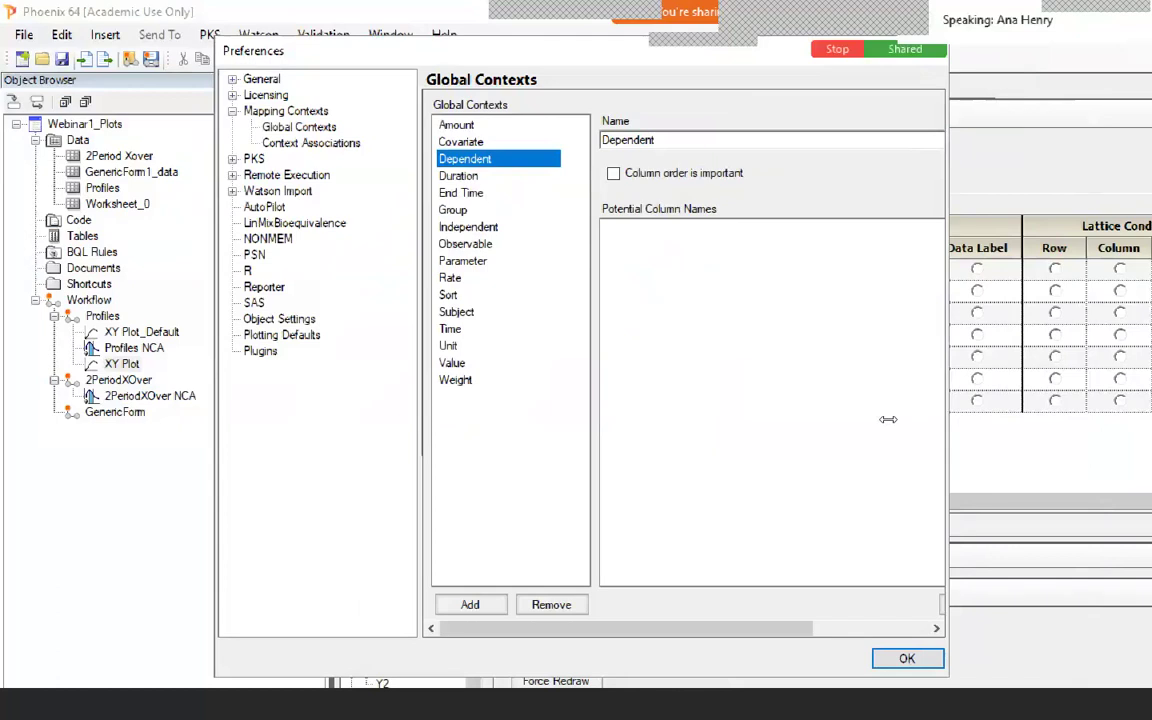
{"action": "left_click_drag", "start_coordinate": [945, 404], "coordinate": [1113, 404]}
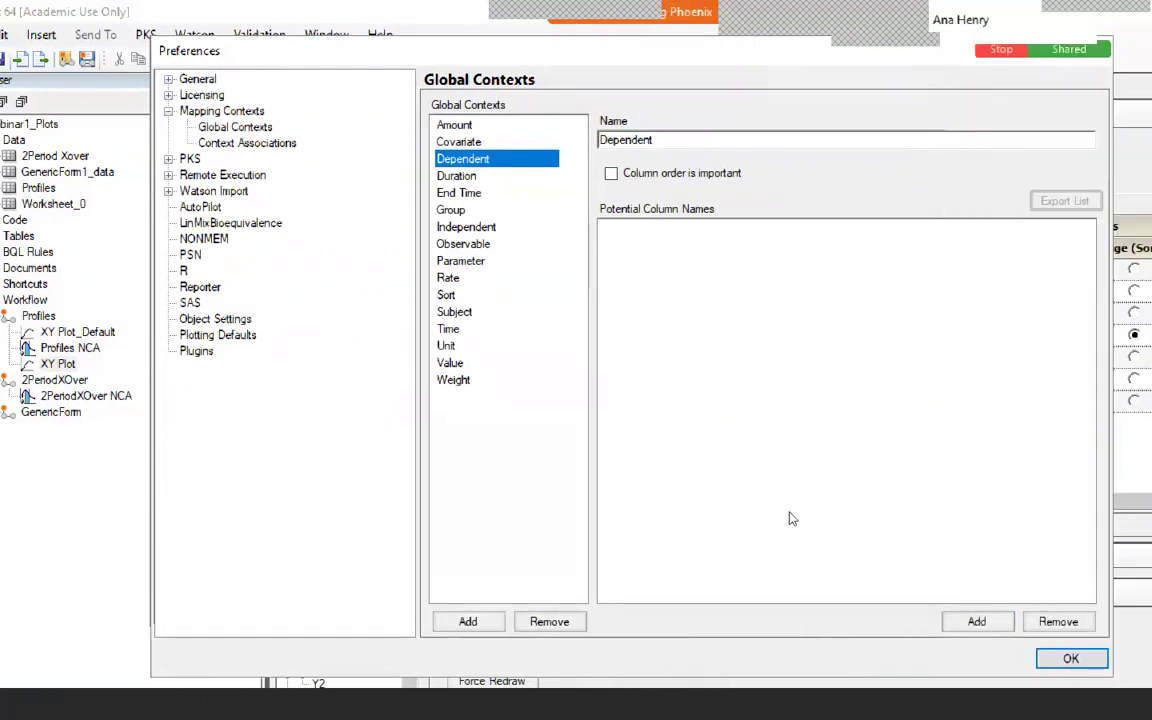
{"action": "left_click", "coordinate": [824, 494]}
{"action": "key", "text": "Return"}
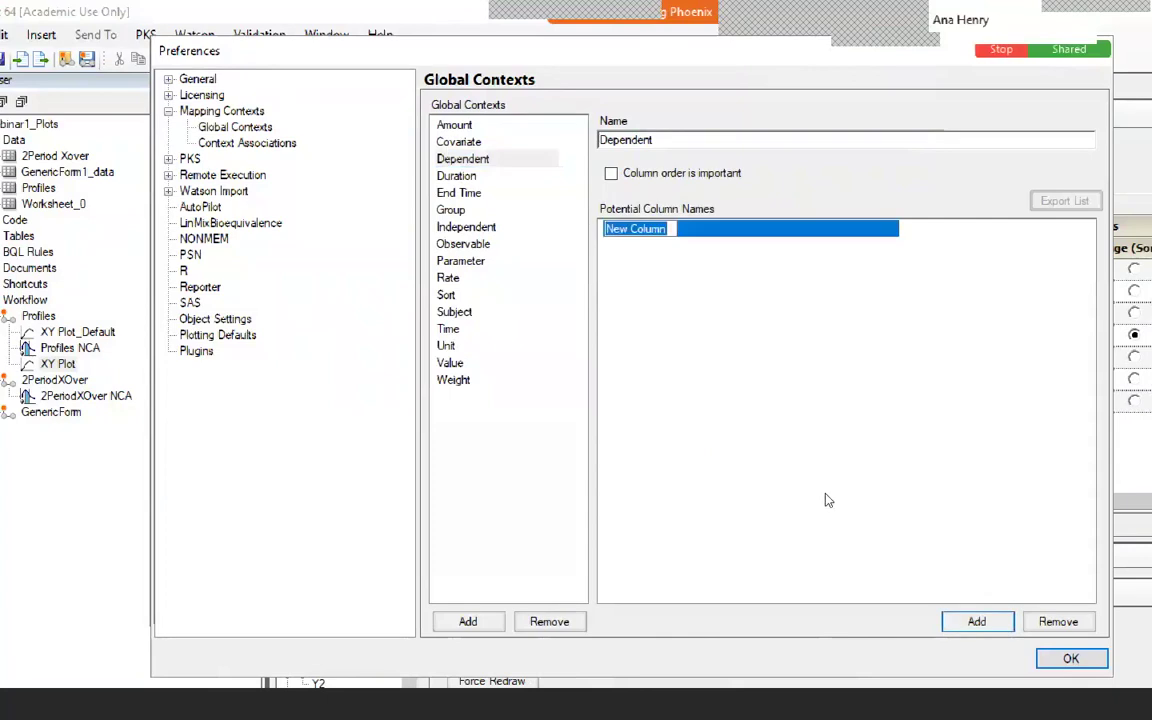
{"action": "type", "text": "C"}
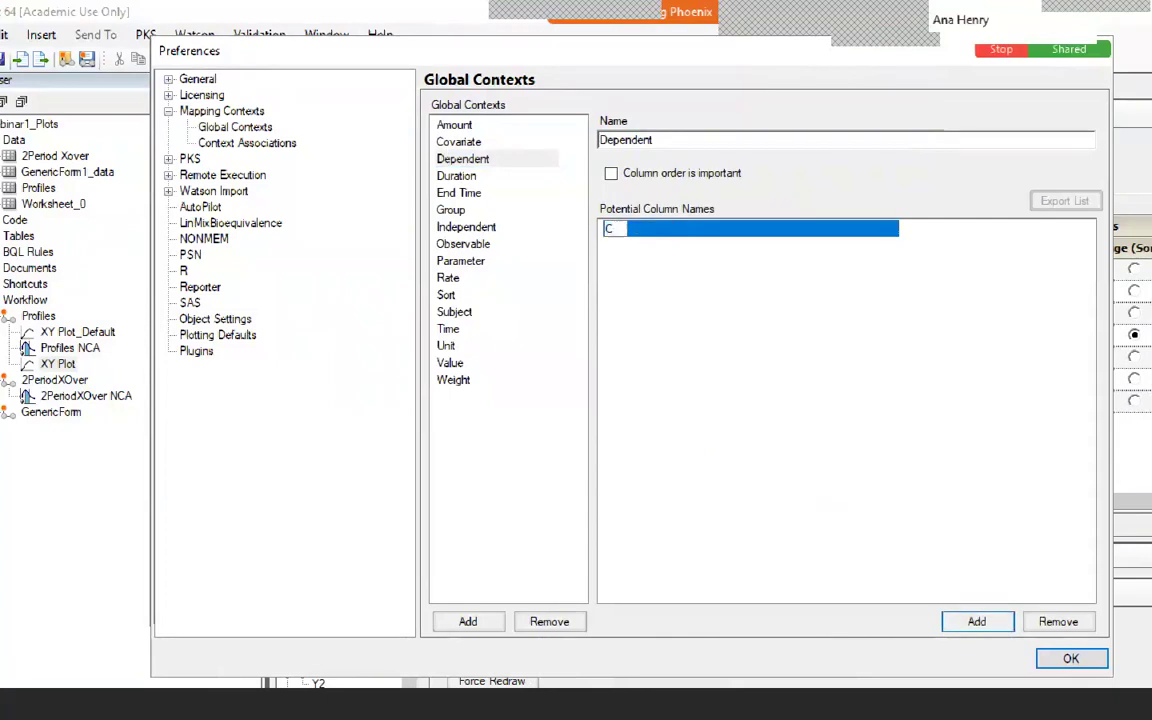
{"action": "type", "text": "onc"}
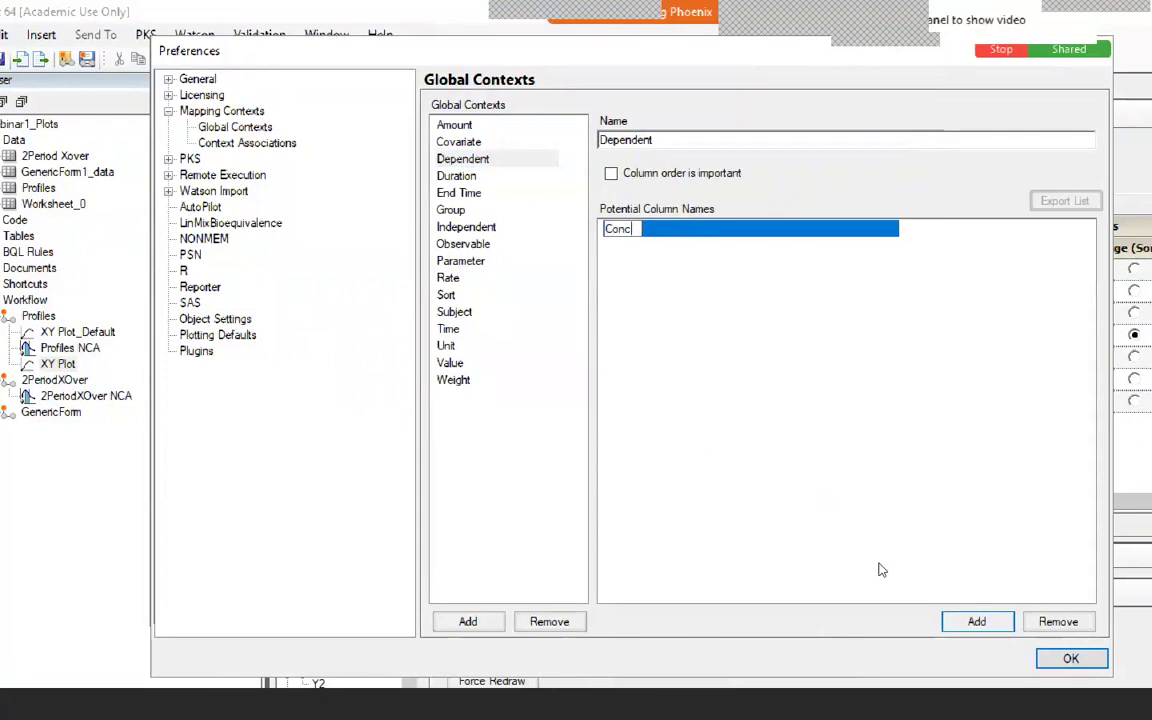
{"action": "key", "text": "Return"}
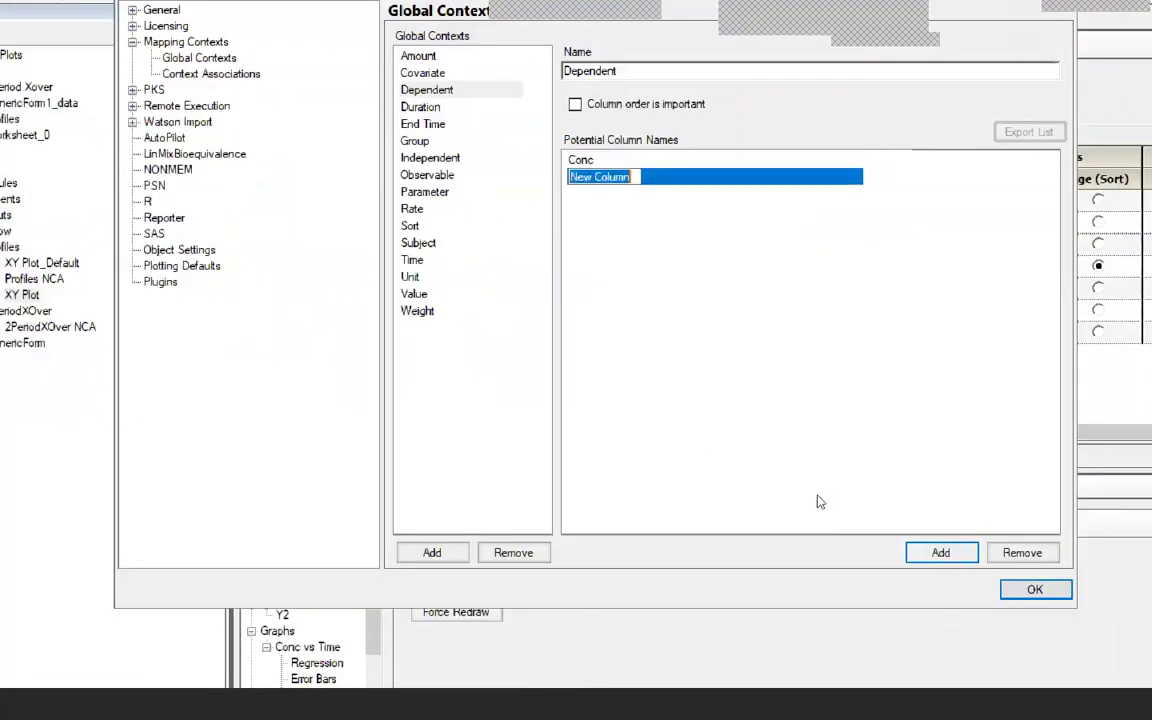
Add Concentration and Cp to the potential column names of the Dependent global context.
{"action": "type", "text": "Concentr"}
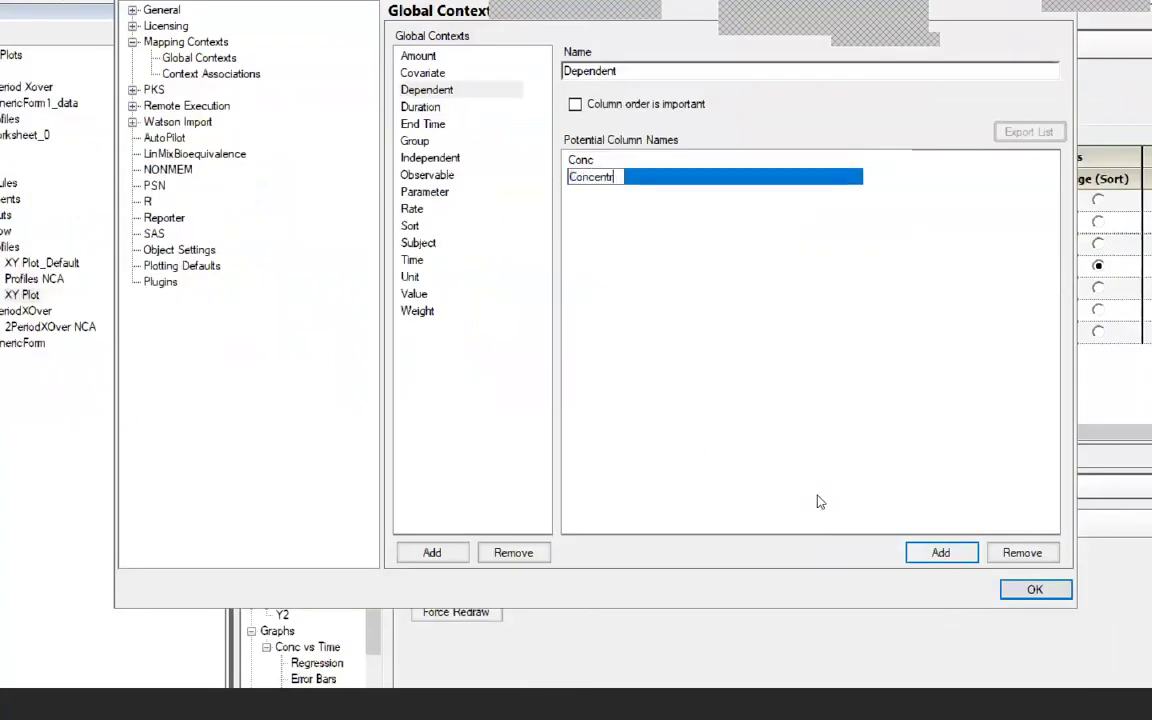
{"action": "type", "text": "ation"}
{"action": "key", "text": "Return"}
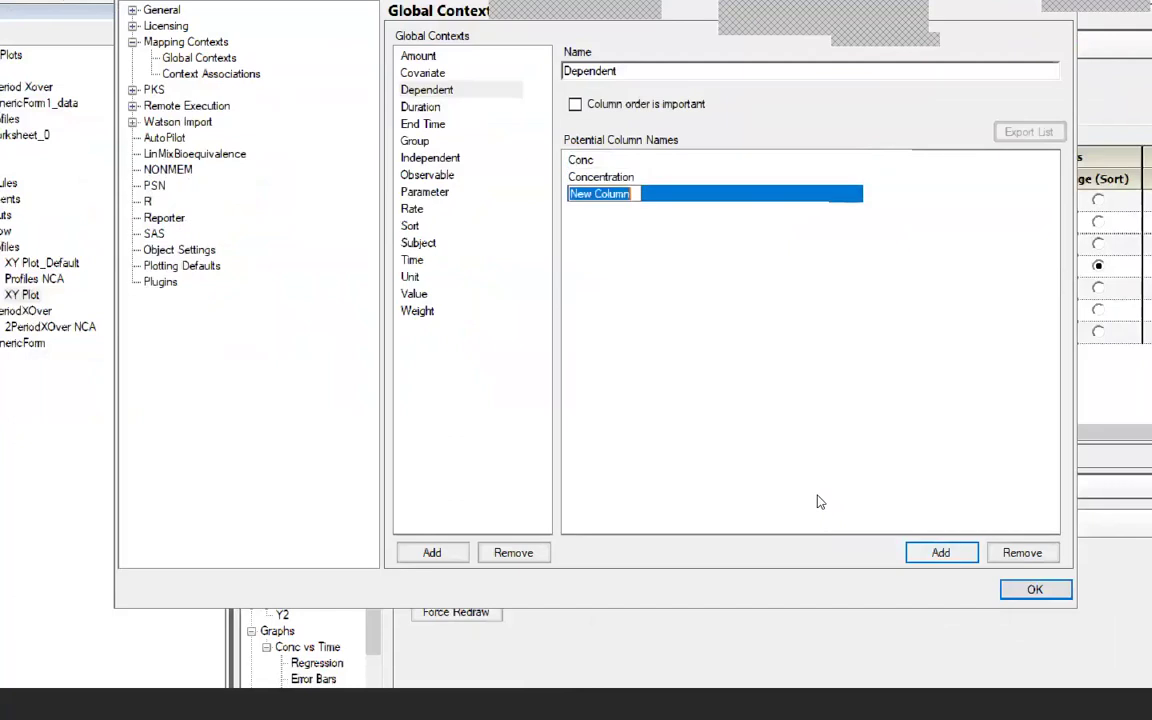
{"action": "type", "text": "Cp"}
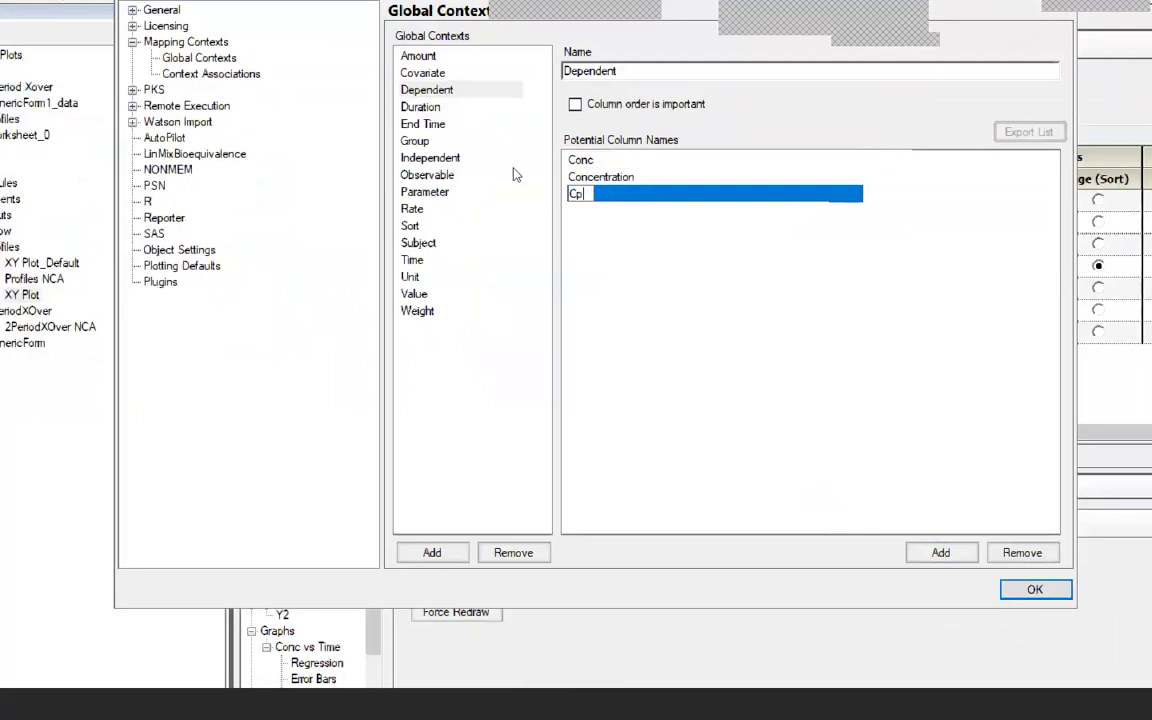
Add Time as a potential column name for the Independent global context.
{"action": "left_click", "coordinate": [439, 158]}
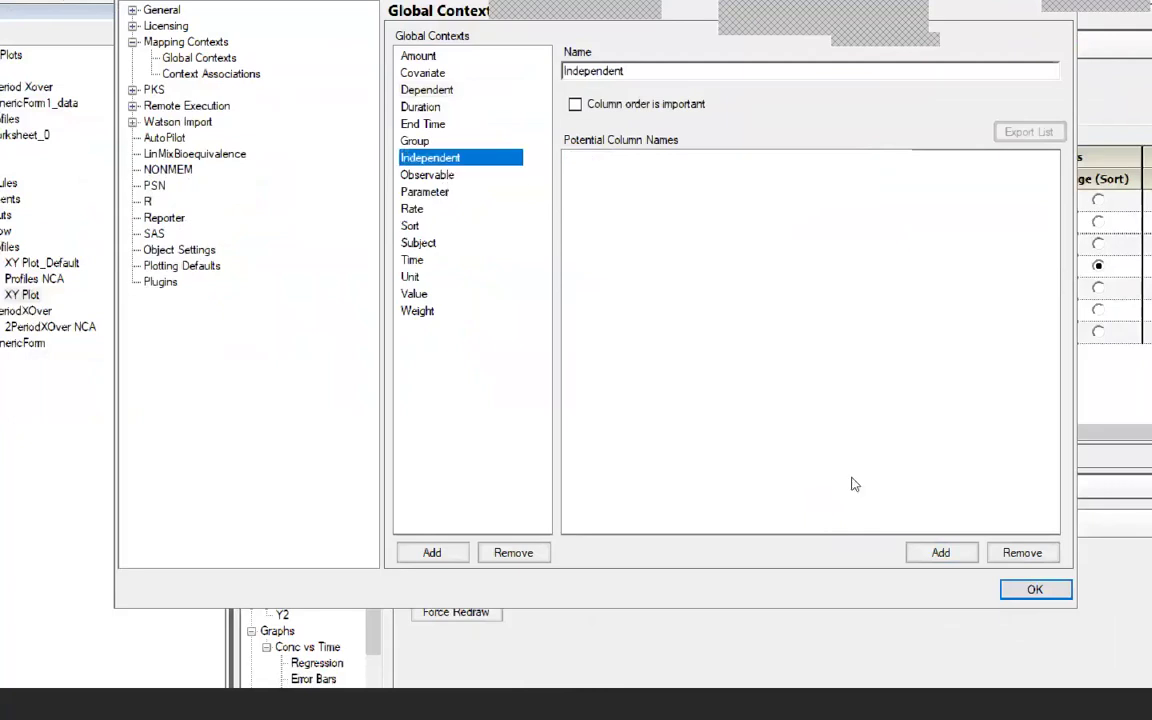
{"action": "left_click", "coordinate": [940, 552]}
{"action": "key", "text": "Return"}
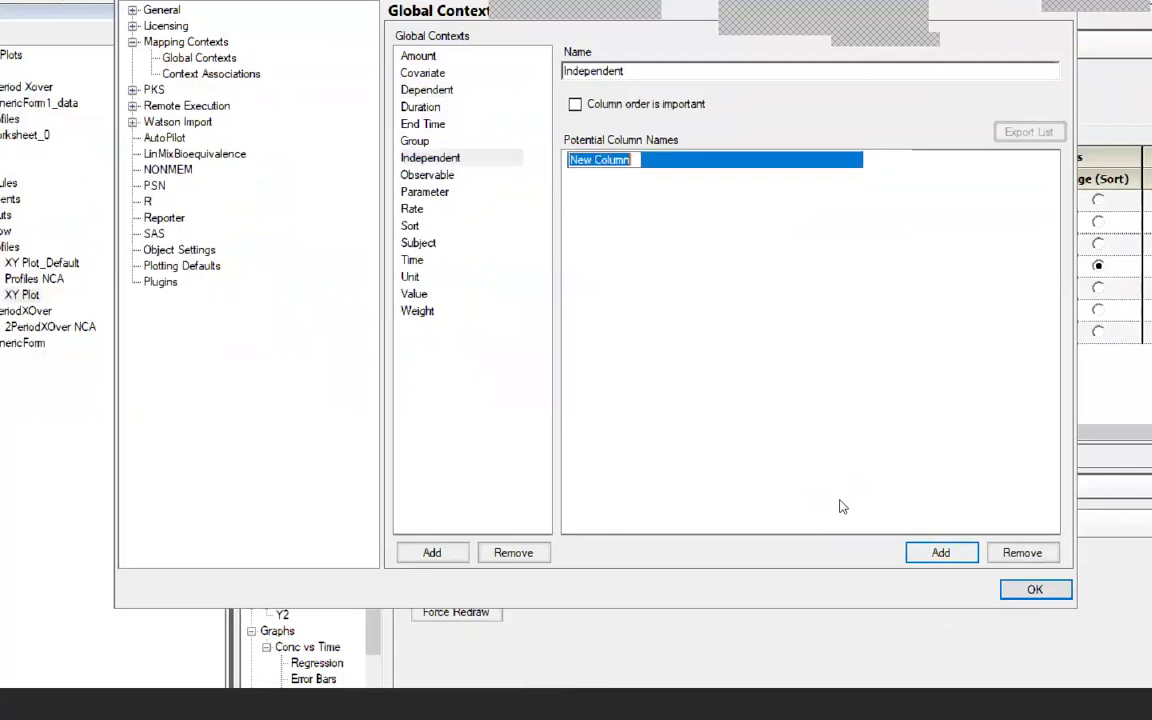
{"action": "type", "text": "Time"}
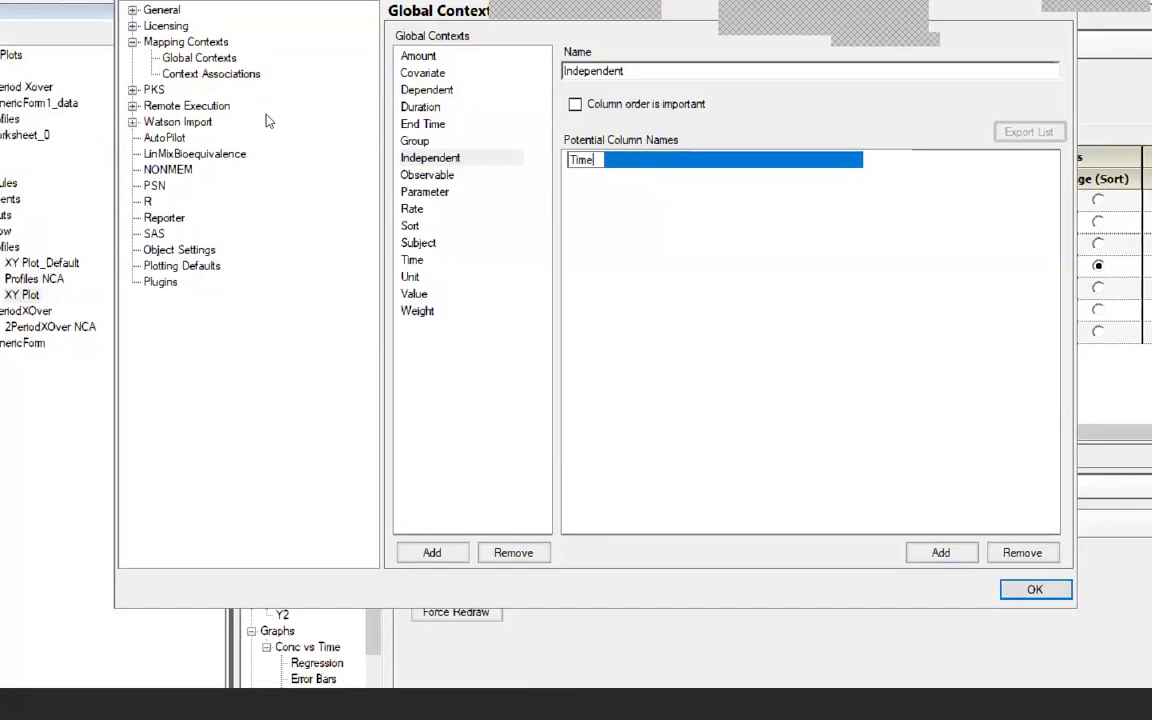
In Context Associations, associate the Dependent global context with Y and Y2 of the XY Plot object.
{"action": "key", "text": "Down"}
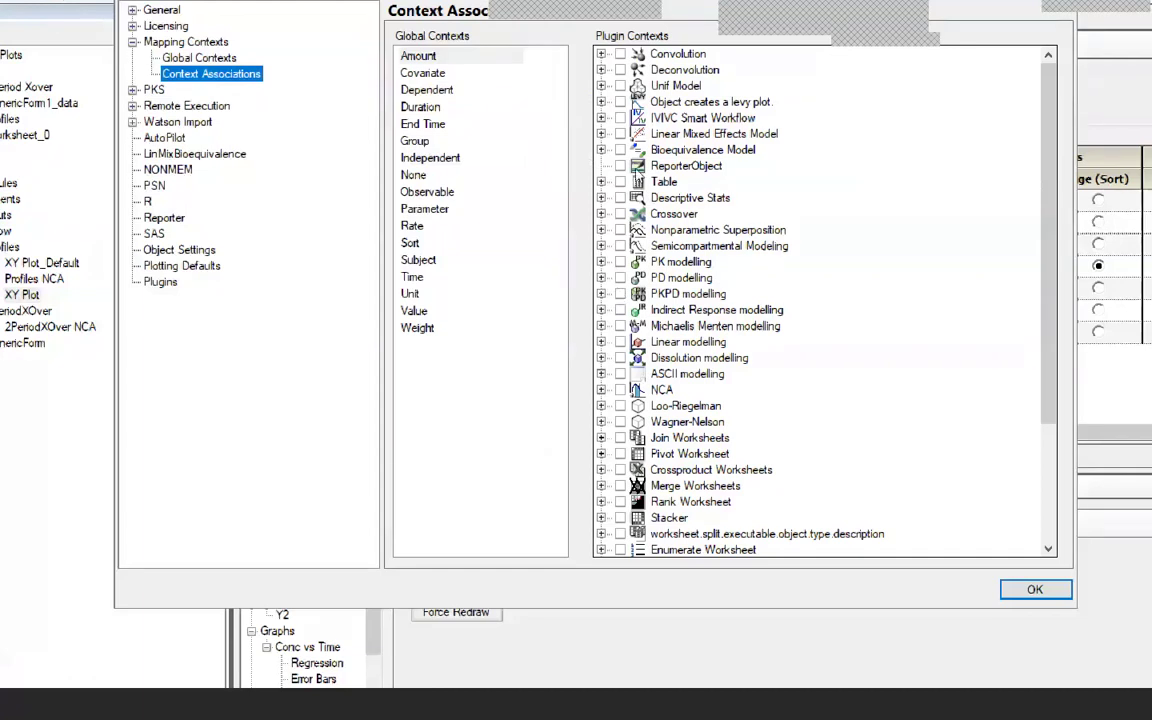
{"action": "scroll", "coordinate": [918, 293], "scroll_direction": "down", "scroll_amount": 4}
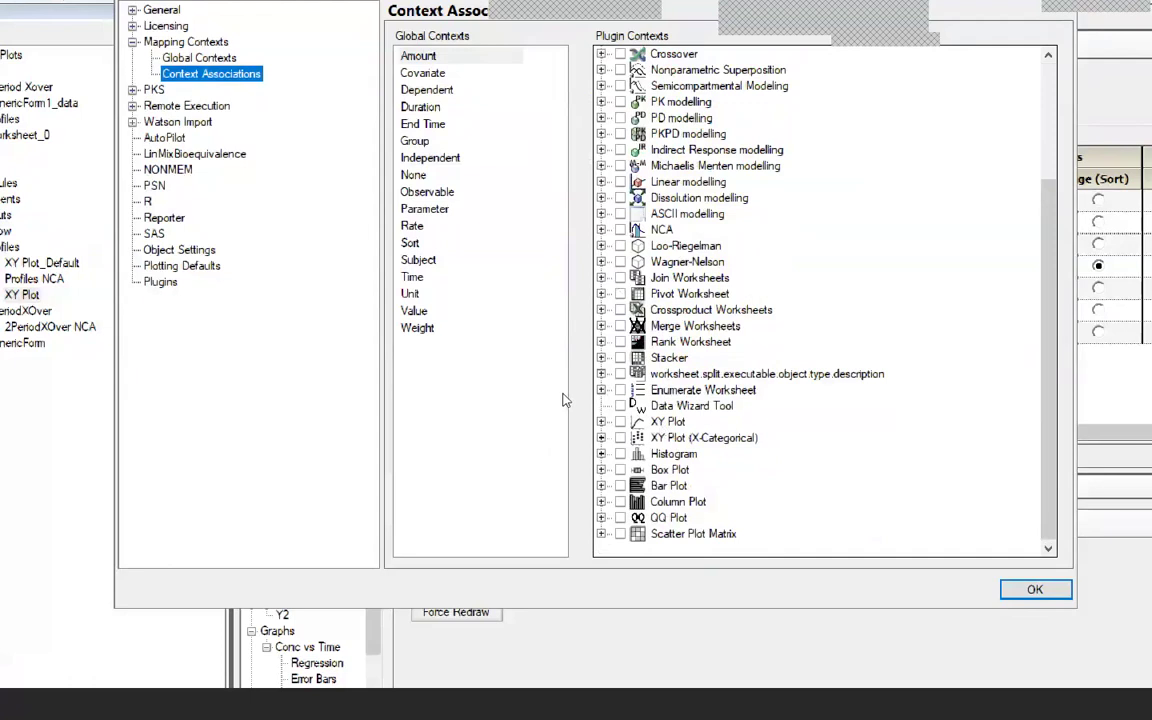
{"action": "left_click", "coordinate": [601, 421]}
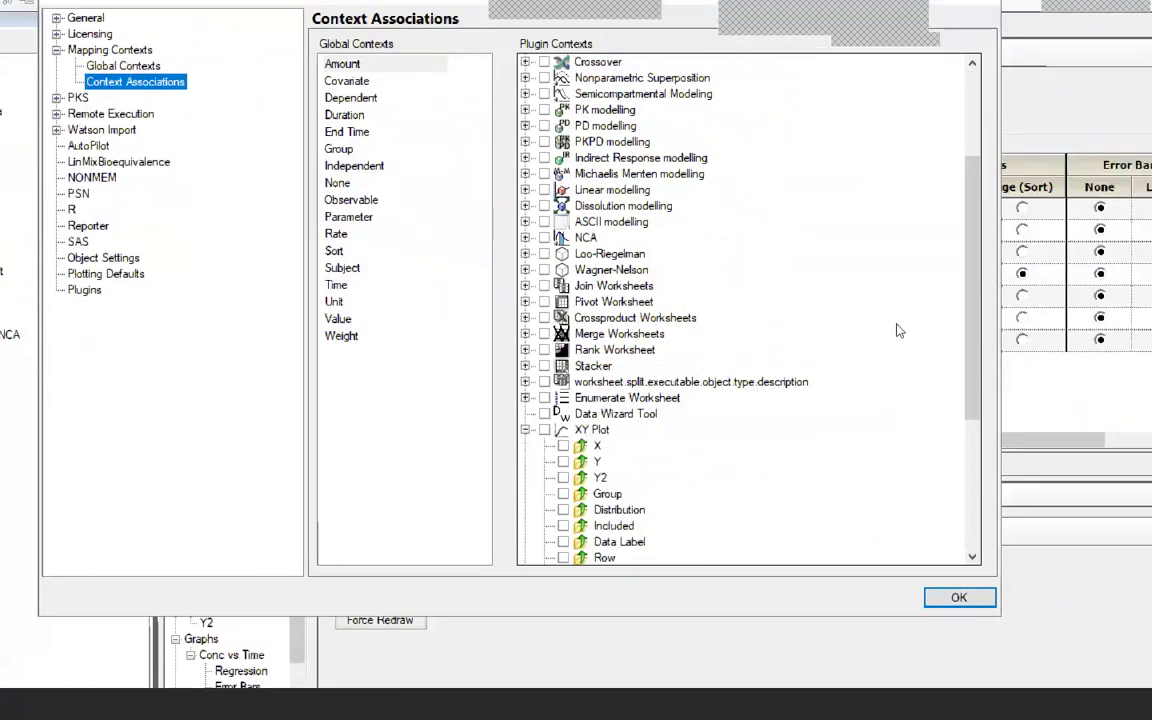
{"action": "scroll", "coordinate": [918, 404], "scroll_direction": "down", "scroll_amount": 3}
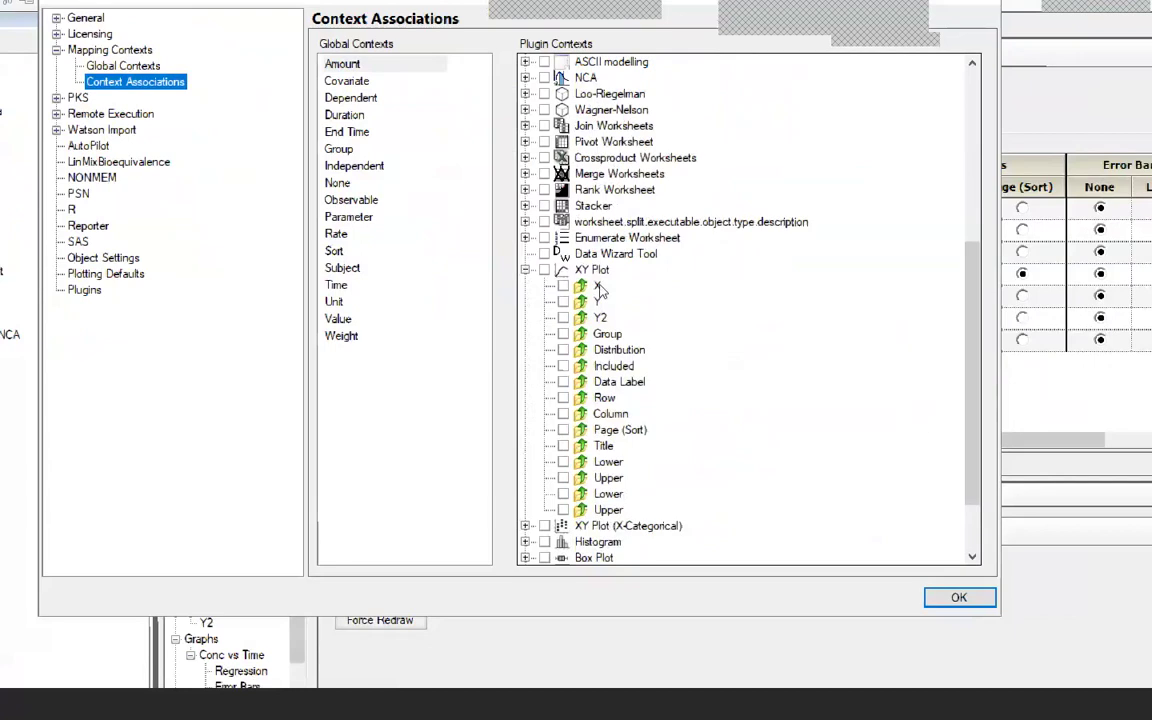
{"action": "left_click", "coordinate": [402, 98]}
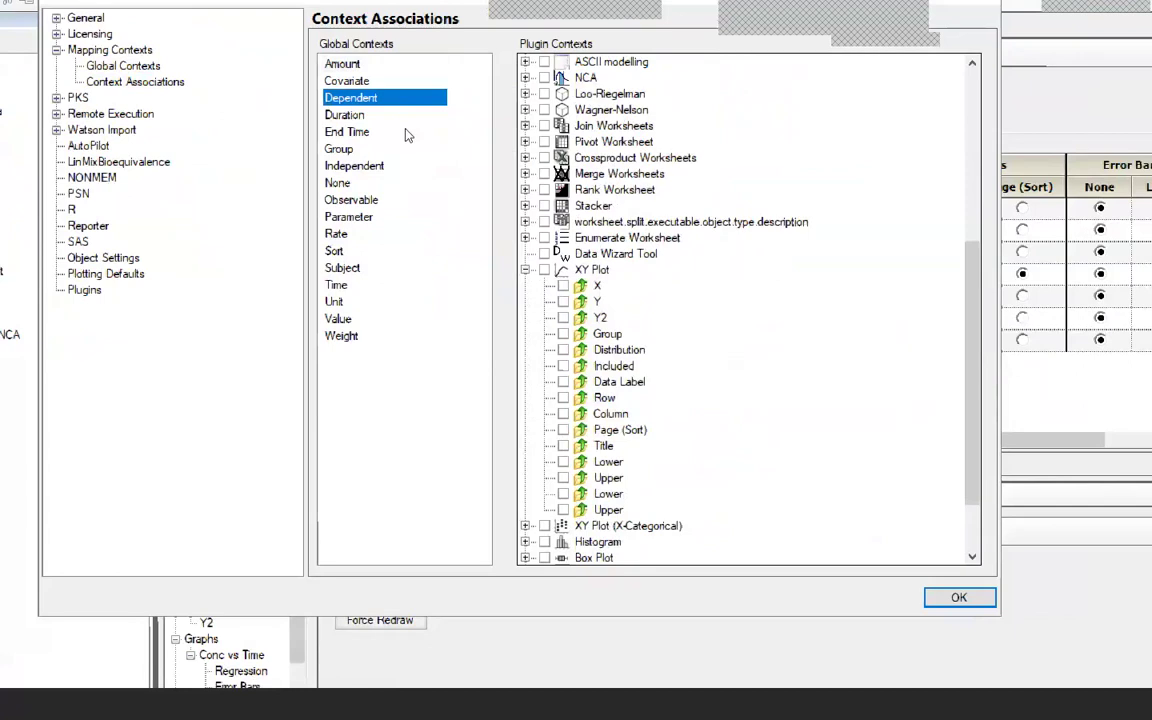
{"action": "left_click", "coordinate": [563, 301]}
{"action": "left_click", "coordinate": [599, 316]}
Associate the Independent global context with X of the XY Plot object, then recheck Dependent's associations and accept the preferences.
{"action": "left_click", "coordinate": [424, 170]}
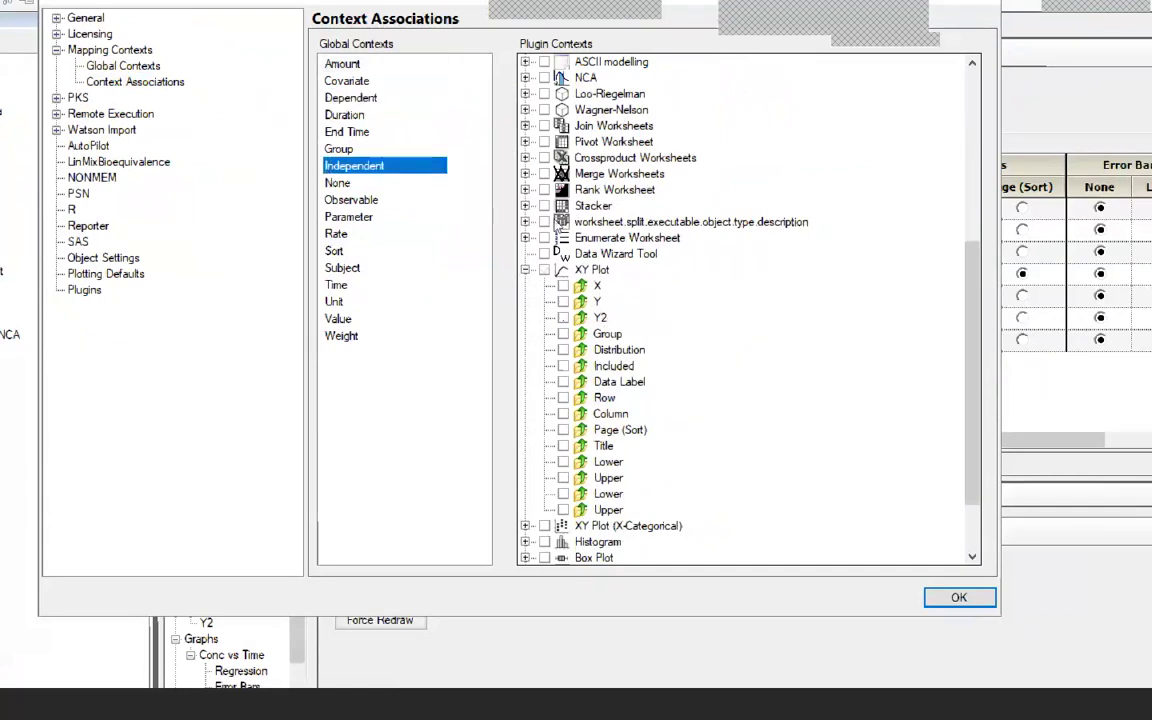
{"action": "left_click", "coordinate": [592, 284]}
{"action": "left_click", "coordinate": [390, 97]}
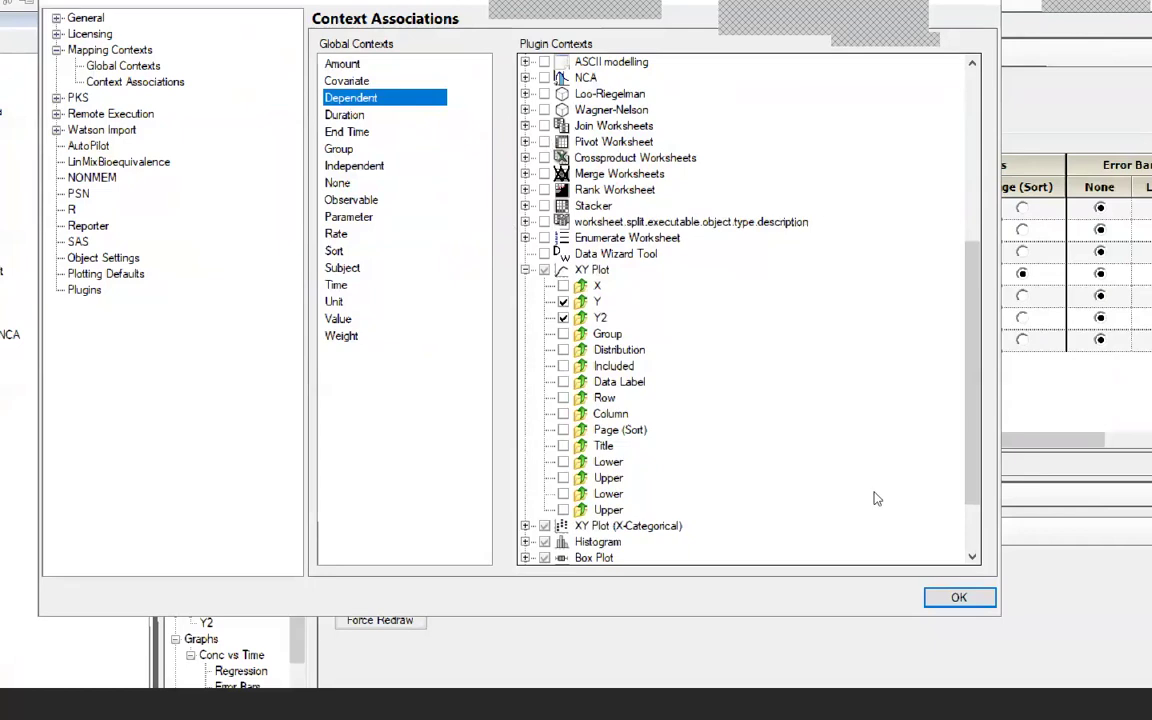
{"action": "key", "text": "Return"}
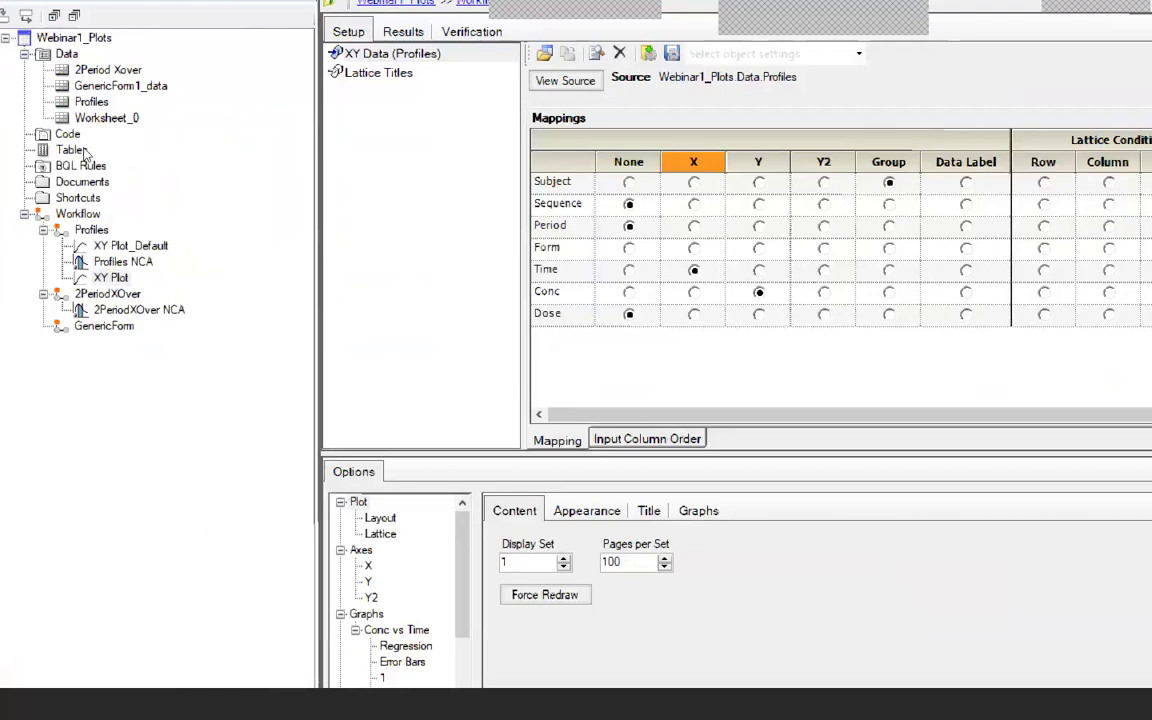
Send the Profiles worksheet to another new XY Plot in the Profiles workflow and check its automatic column mappings.
{"action": "right_click", "coordinate": [93, 101]}
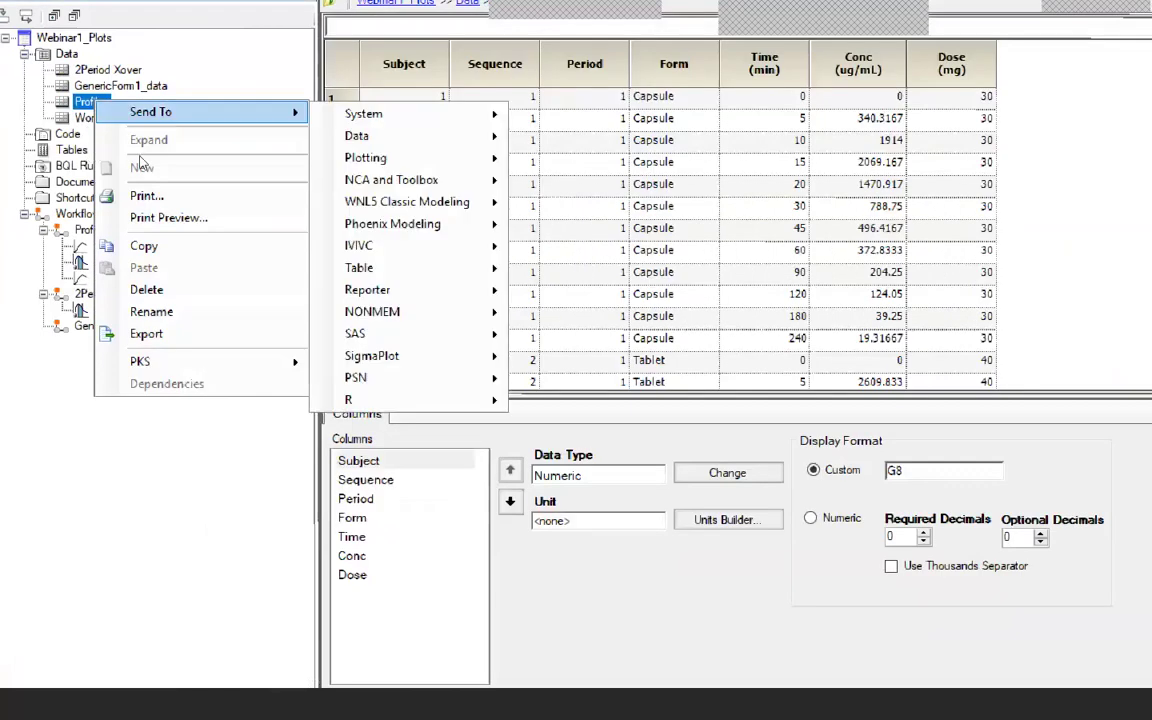
{"action": "mouse_move", "coordinate": [400, 158]}
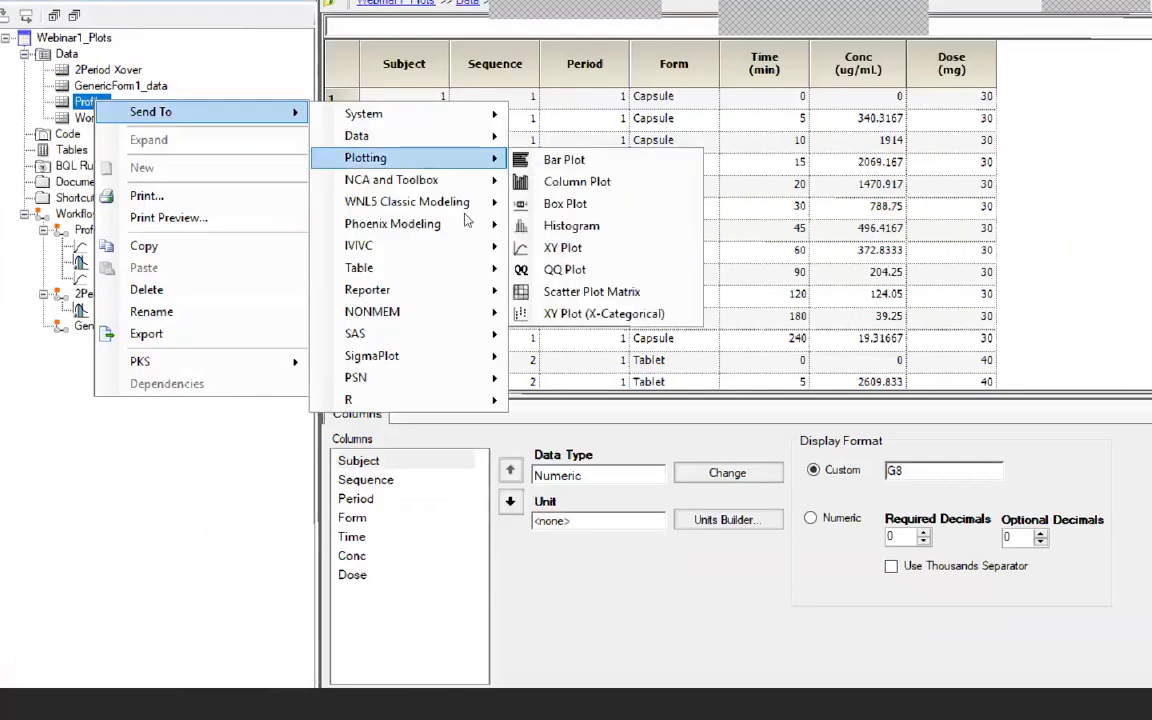
{"action": "left_click", "coordinate": [563, 247]}
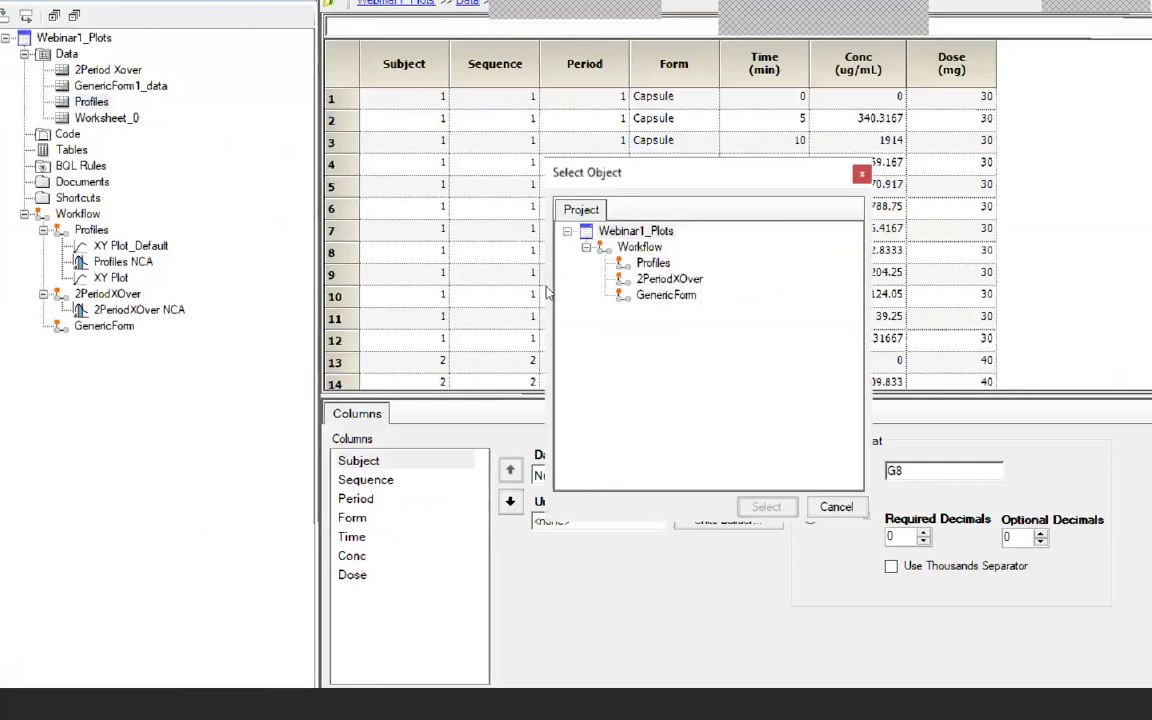
{"action": "left_click", "coordinate": [653, 263]}
{"action": "key", "text": "Return"}
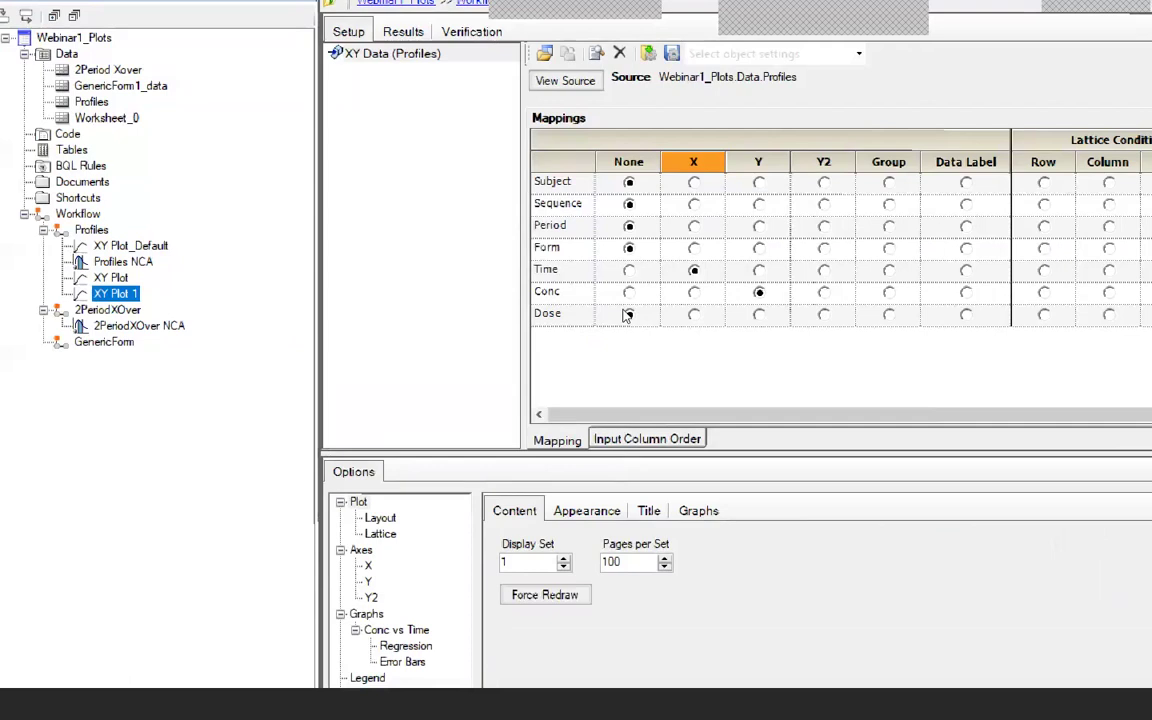
{"action": "left_click", "coordinate": [628, 314]}
{"action": "left_click_drag", "start_coordinate": [191, 169], "coordinate": [228, 169]}
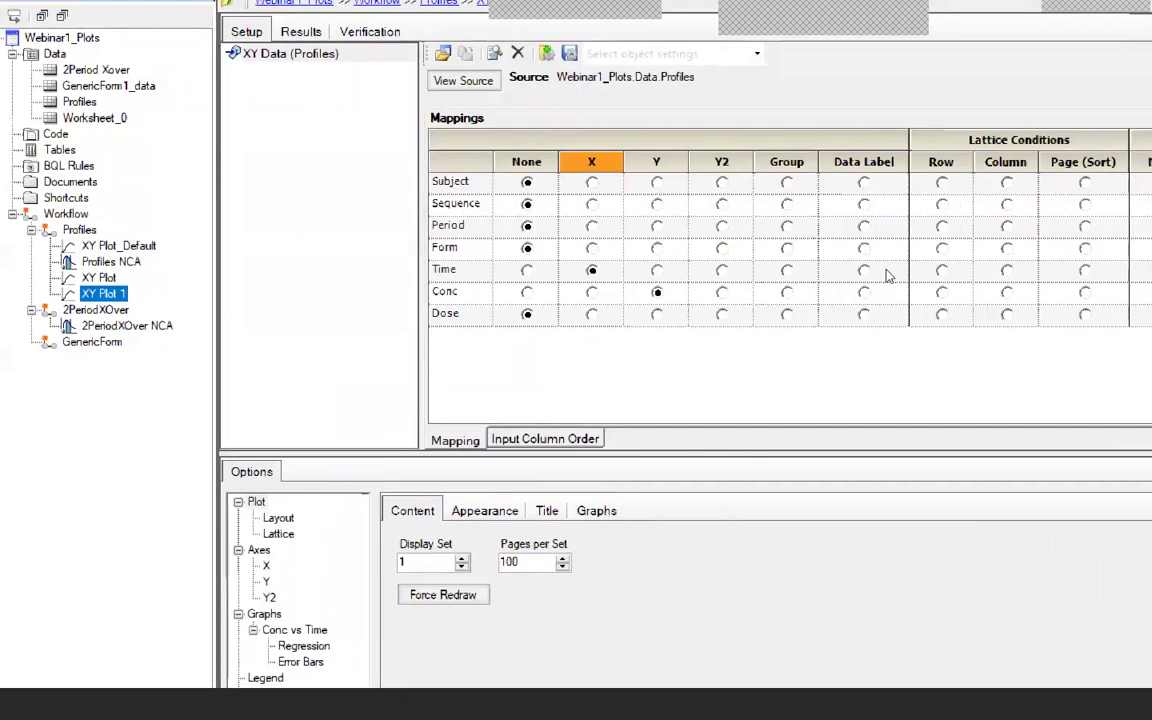
Map Form to Page (Sort) and Subject to Group for XY Plot 1, and execute the plot.
{"action": "left_click", "coordinate": [1097, 248]}
{"action": "left_click", "coordinate": [786, 181]}
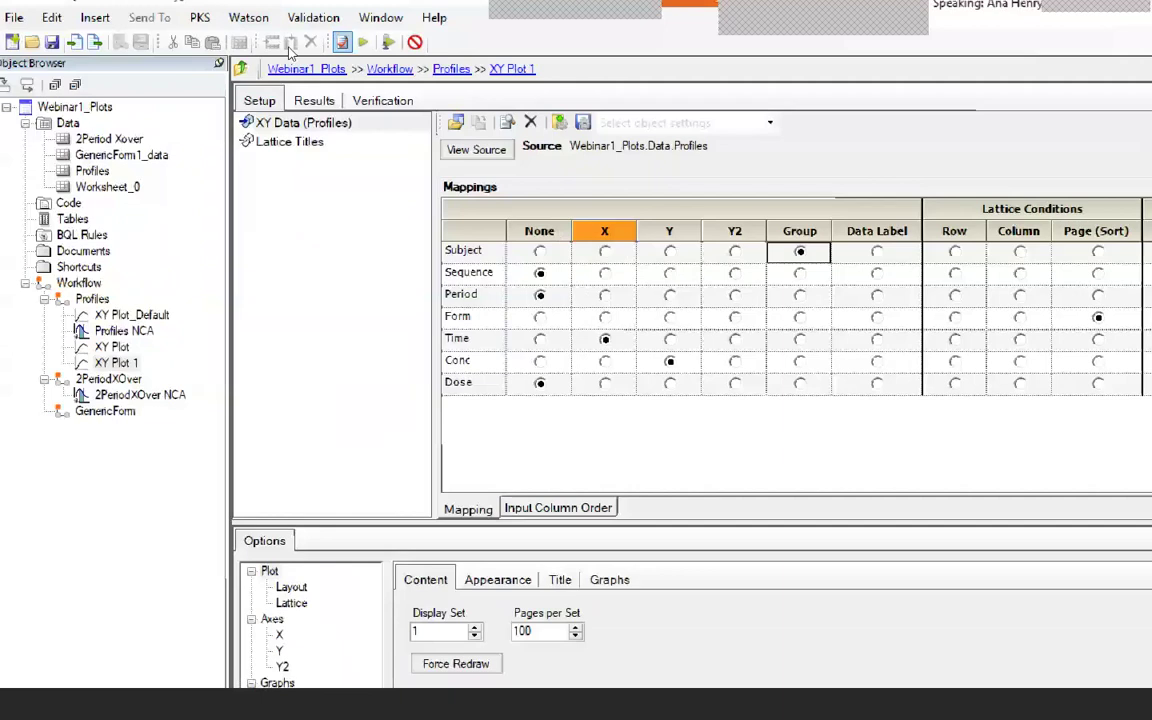
{"action": "left_click", "coordinate": [363, 42]}
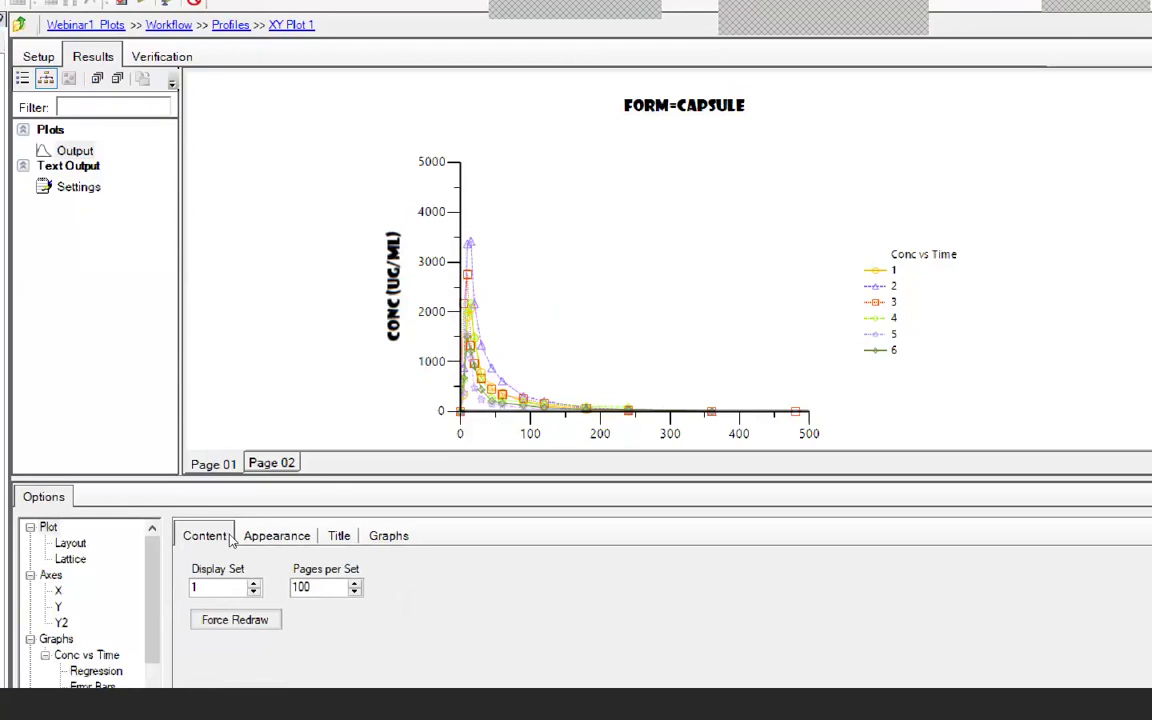
Set the Y axis scale of XY Plot 1 to logarithmic with base 10.
{"action": "left_click", "coordinate": [58, 606]}
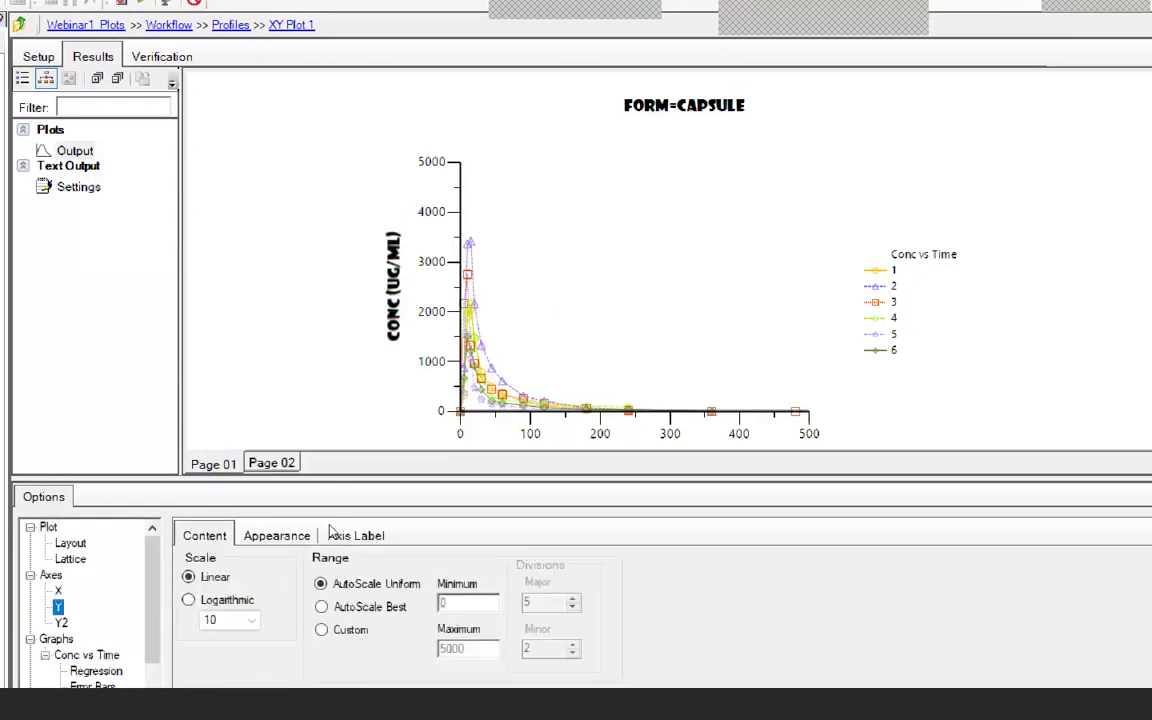
{"action": "key", "text": "Down"}
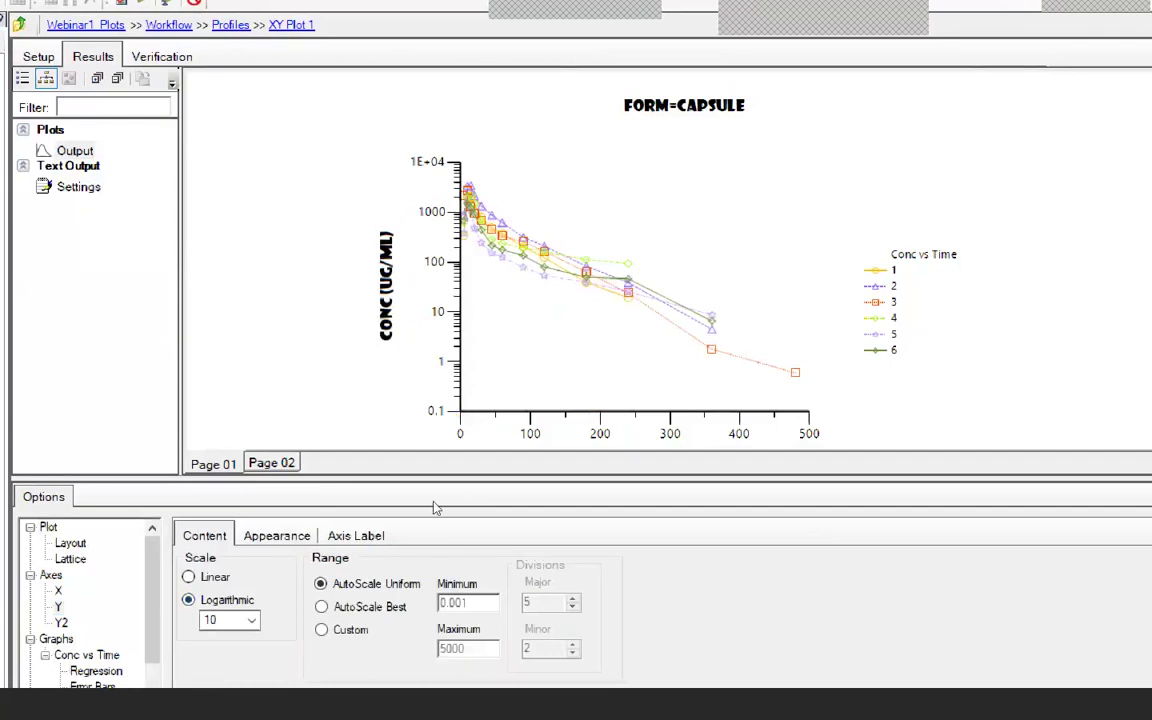
In the Conc vs Time graph's quick styles, turn off Show Markers, Group by Color and Group by Line.
{"action": "key", "text": "Down"}
{"action": "key", "text": "Down"}
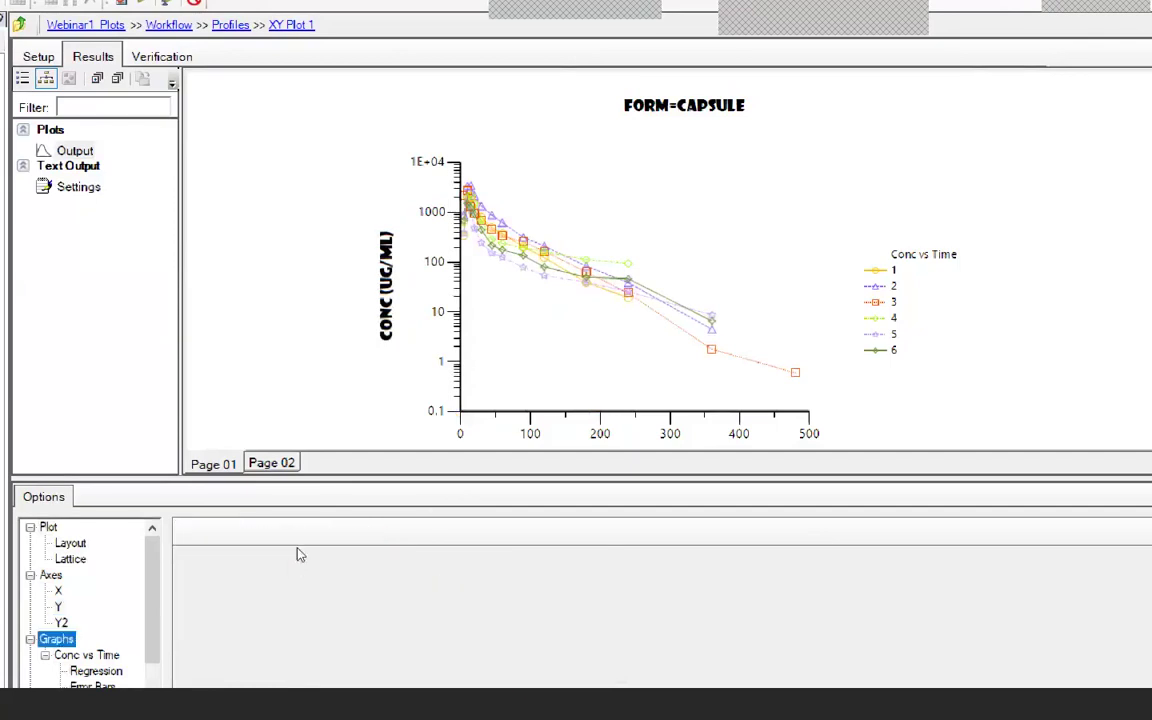
{"action": "key", "text": "Down"}
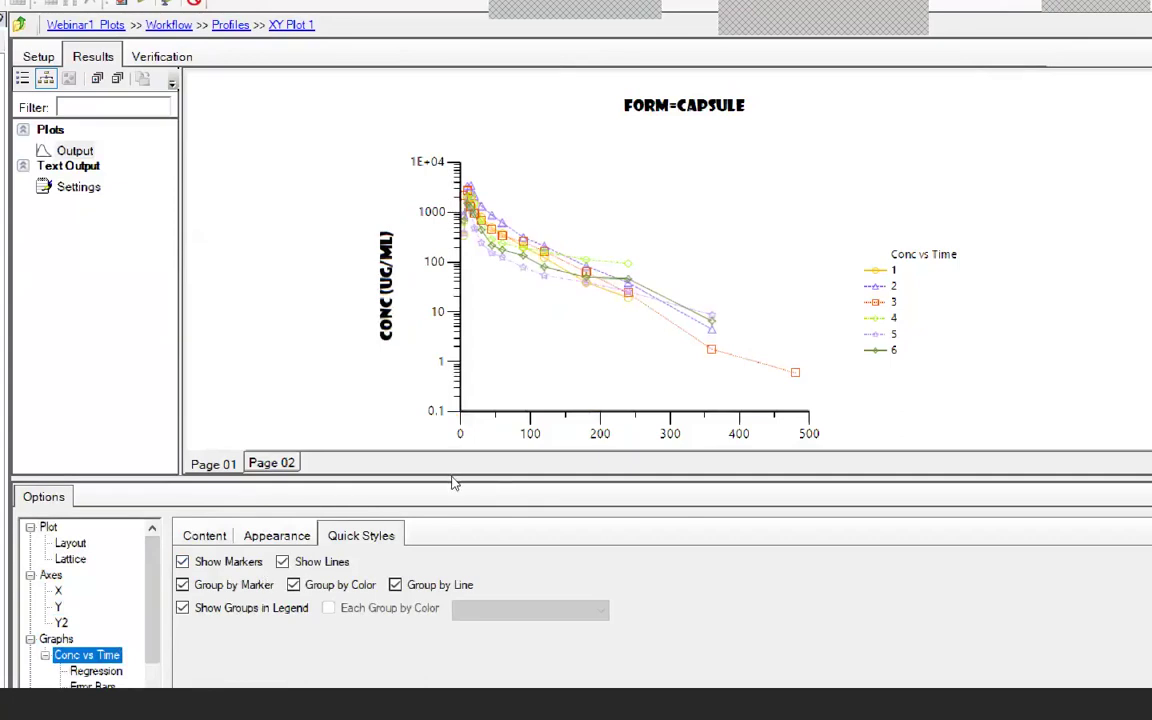
{"action": "key", "text": "space"}
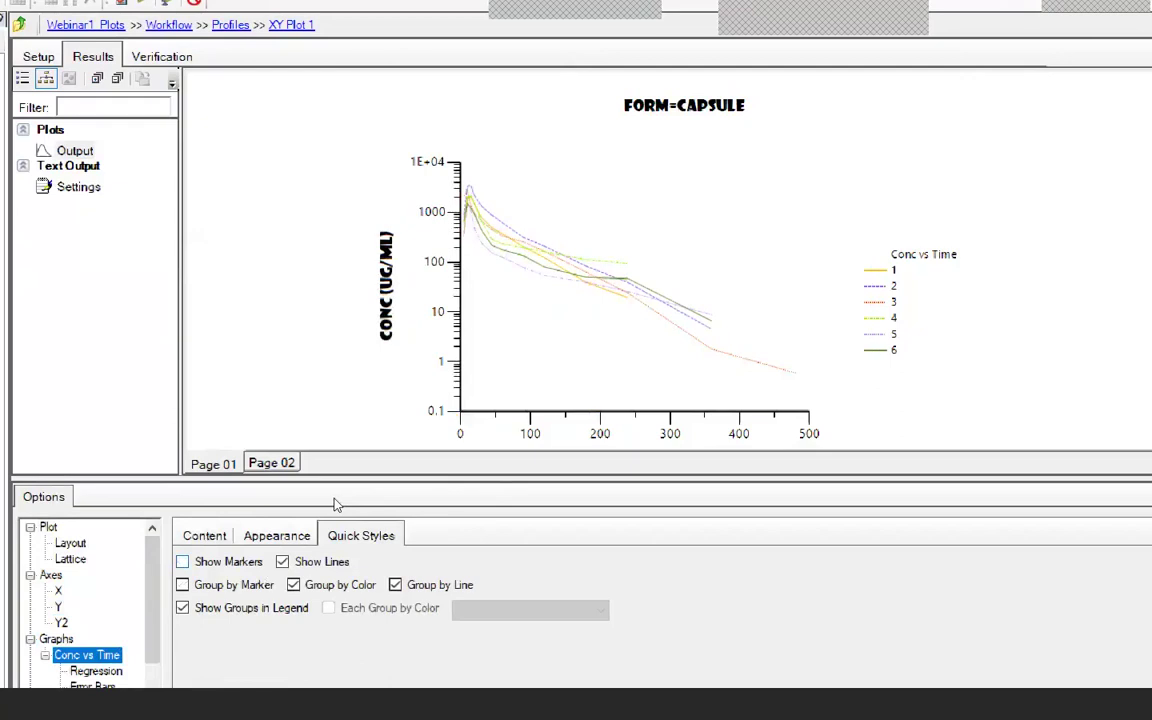
{"action": "key", "text": "Tab"}
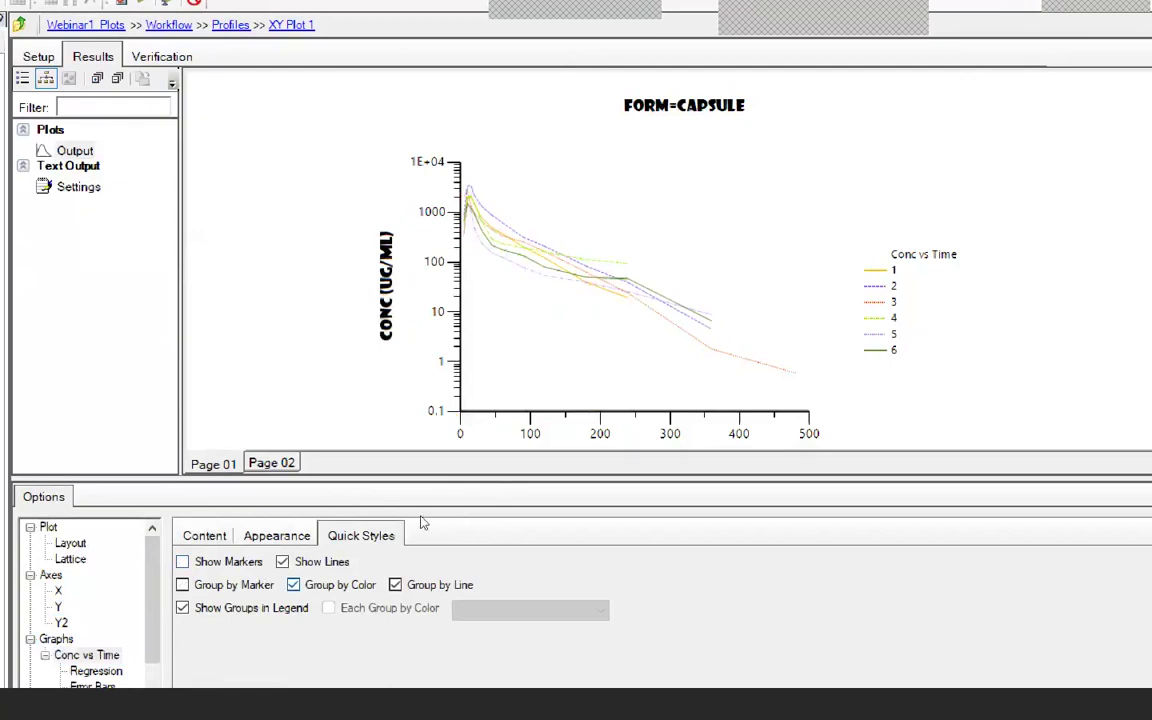
{"action": "key", "text": "space"}
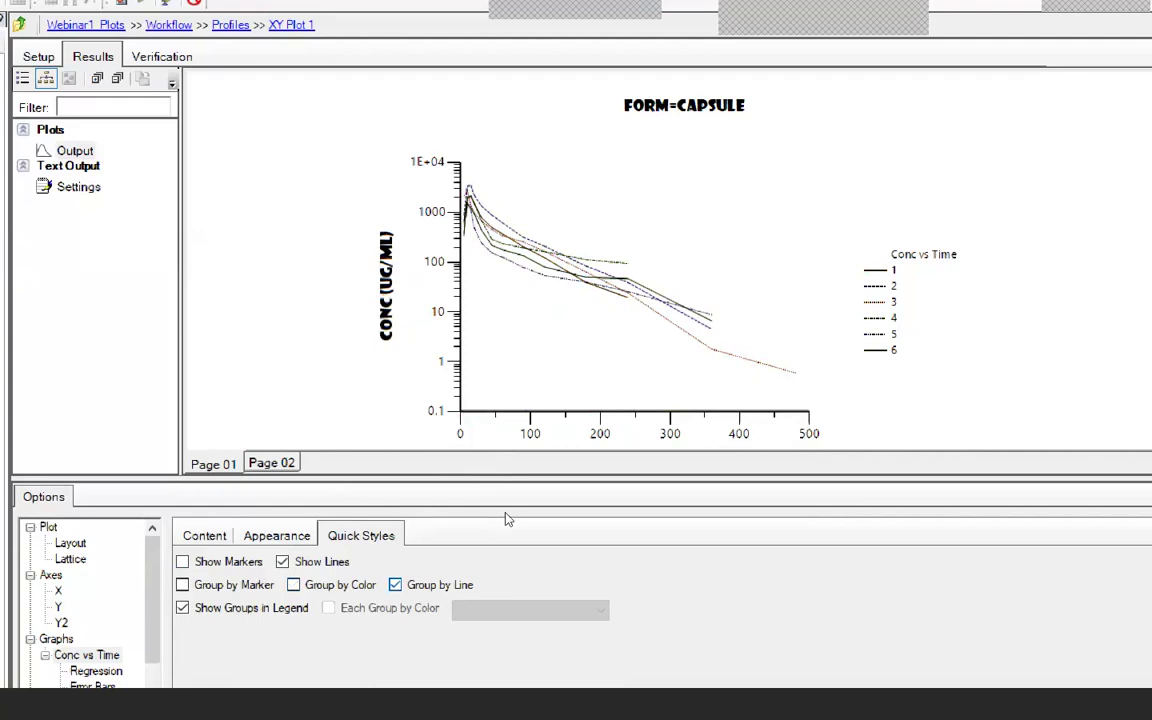
{"action": "key", "text": "Tab"}
{"action": "key", "text": "space"}
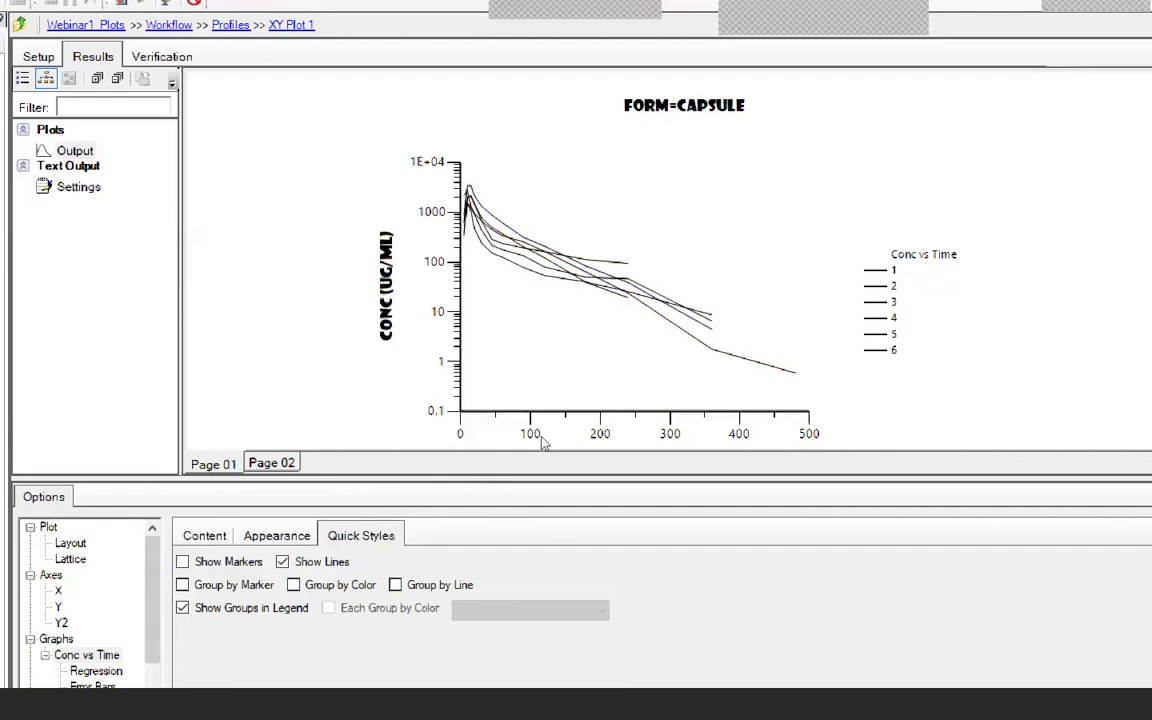
Hide the plot's legend by turning off its Visible setting.
{"action": "left_click_drag", "start_coordinate": [545, 479], "coordinate": [540, 391]}
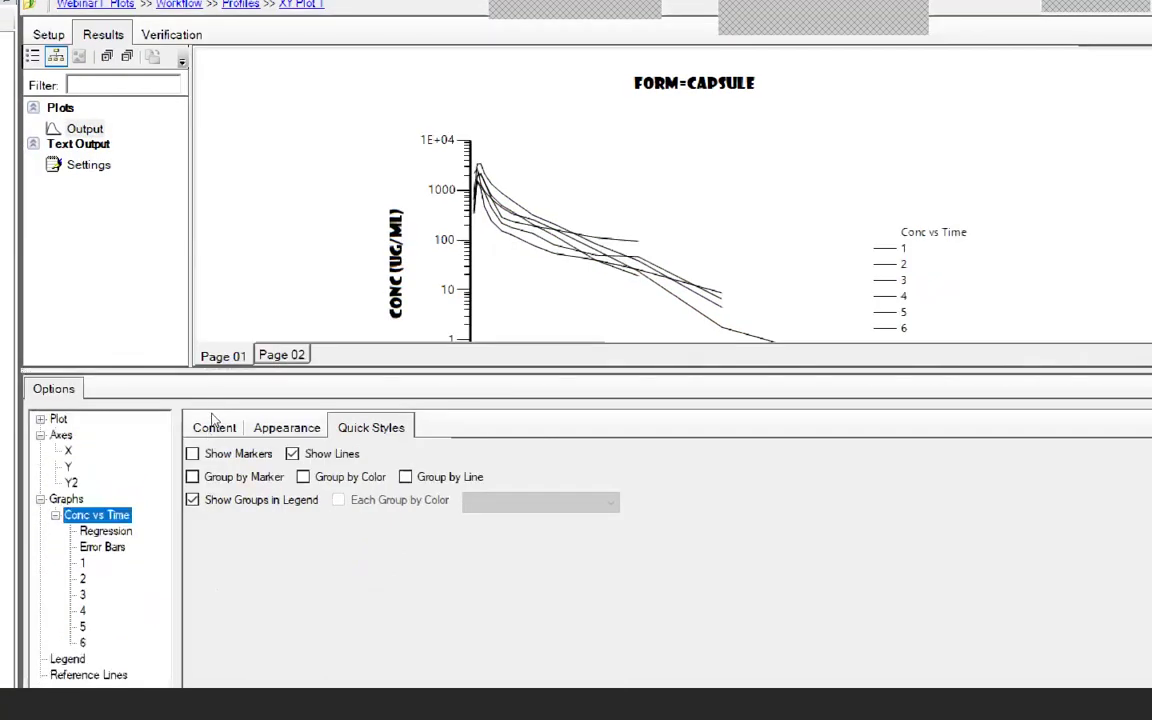
{"action": "key", "text": "Left"}
{"action": "key", "text": "Left"}
{"action": "key", "text": "Left"}
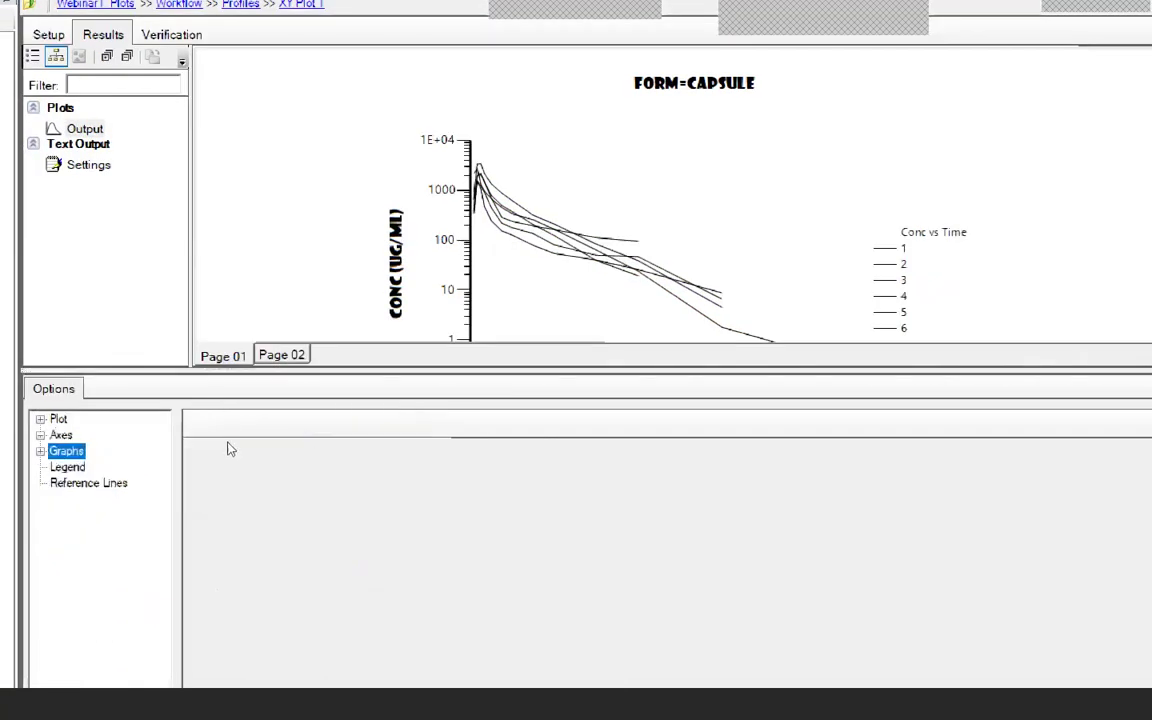
{"action": "key", "text": "Down"}
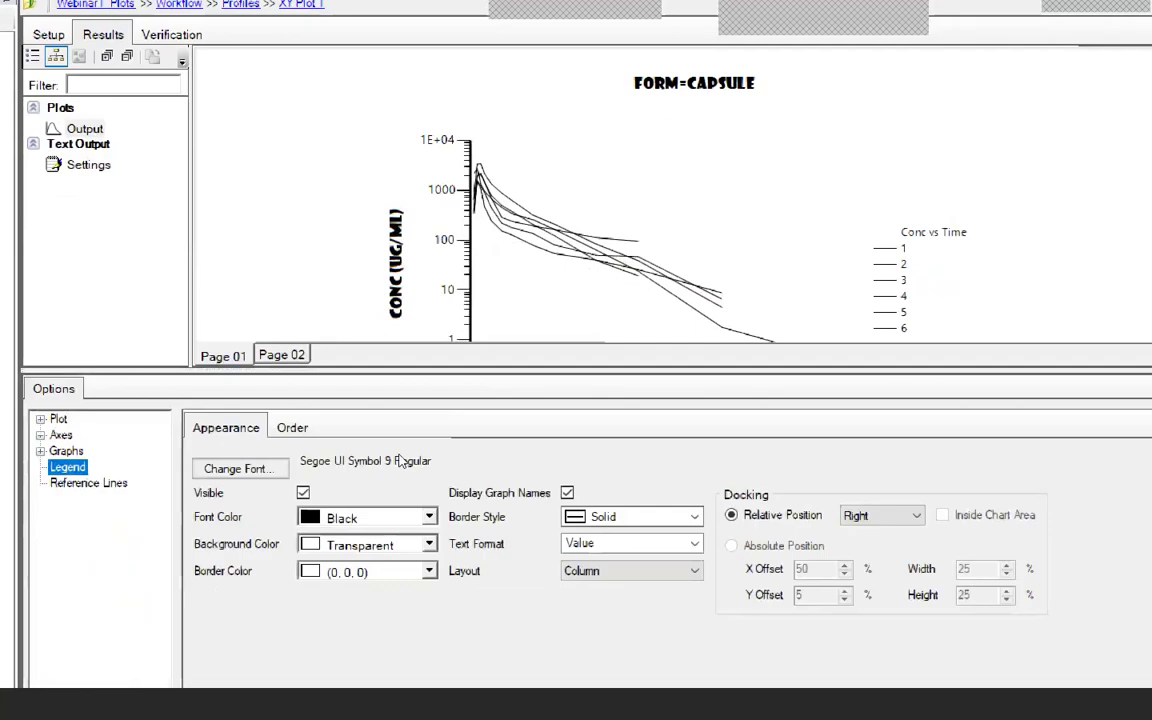
{"action": "key", "text": "Tab"}
{"action": "key", "text": "Tab"}
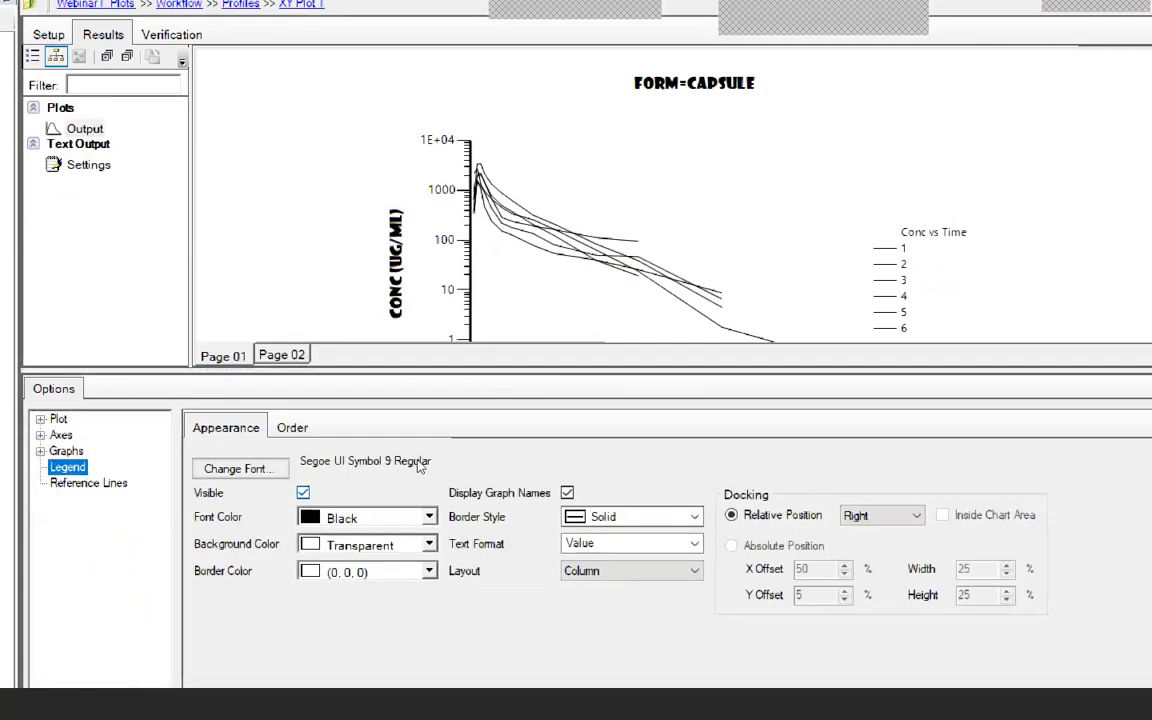
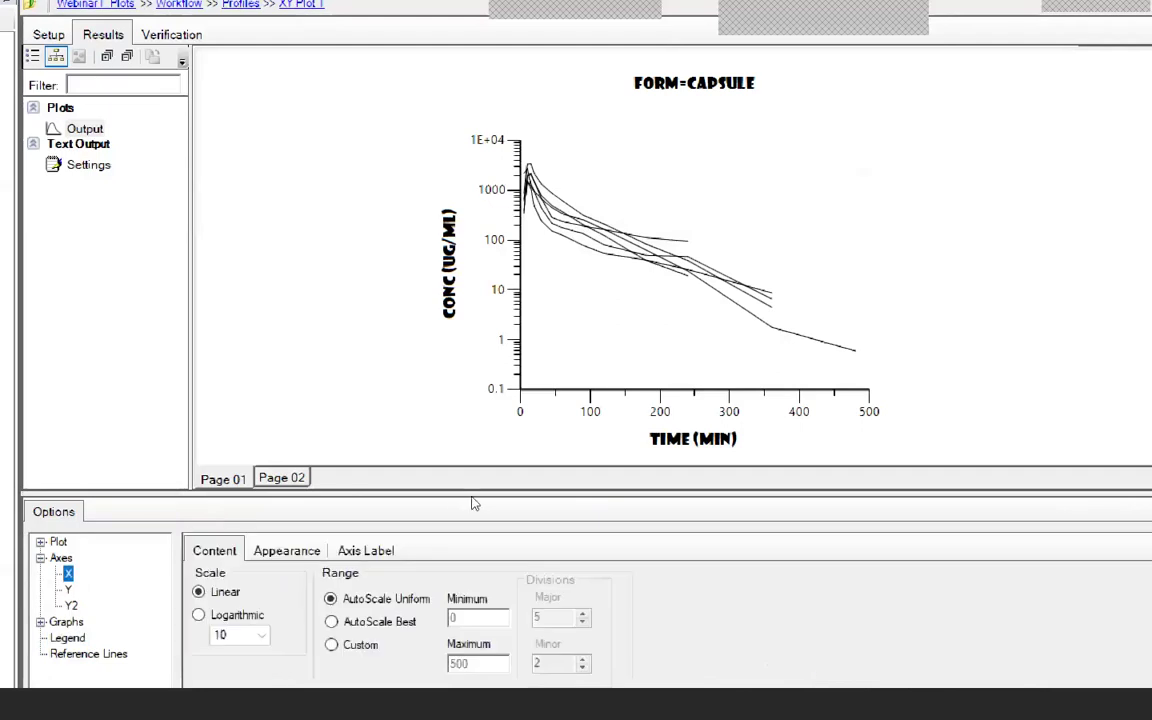
Show the X axis label's tags and replace the variable-name tag so the label reads "Time (<xunit:1>)".
{"action": "left_click_drag", "start_coordinate": [508, 492], "coordinate": [523, 450]}
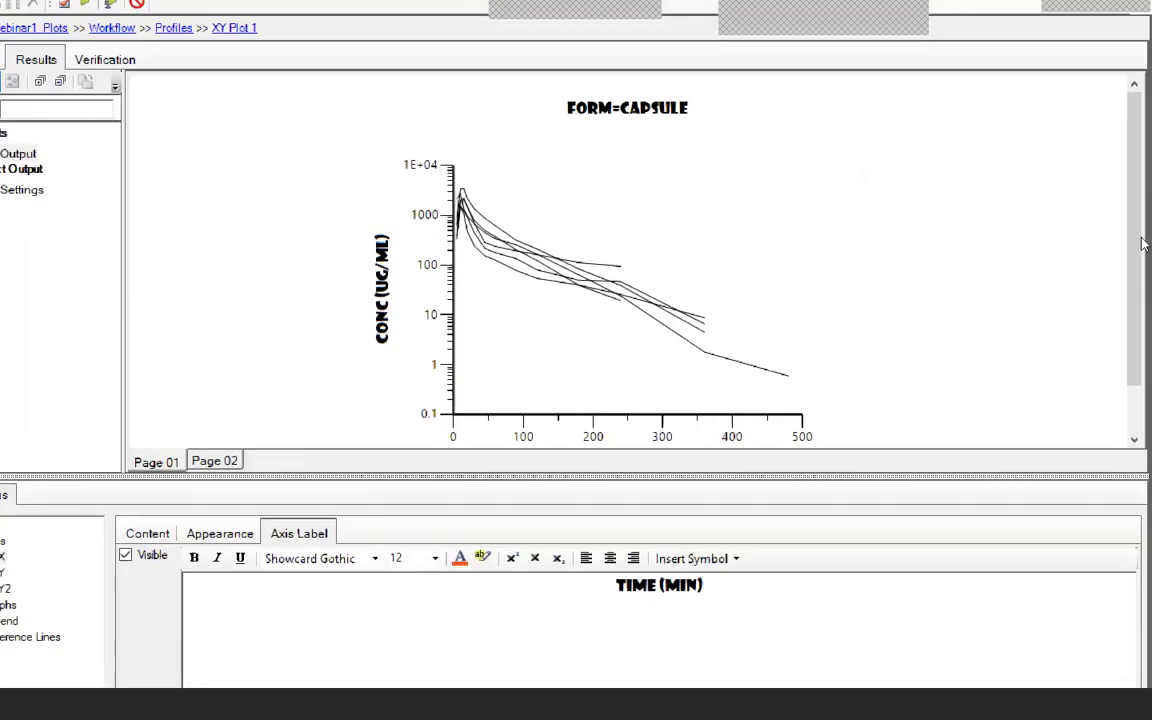
{"action": "scroll", "coordinate": [1148, 287], "scroll_direction": "down", "scroll_amount": 1}
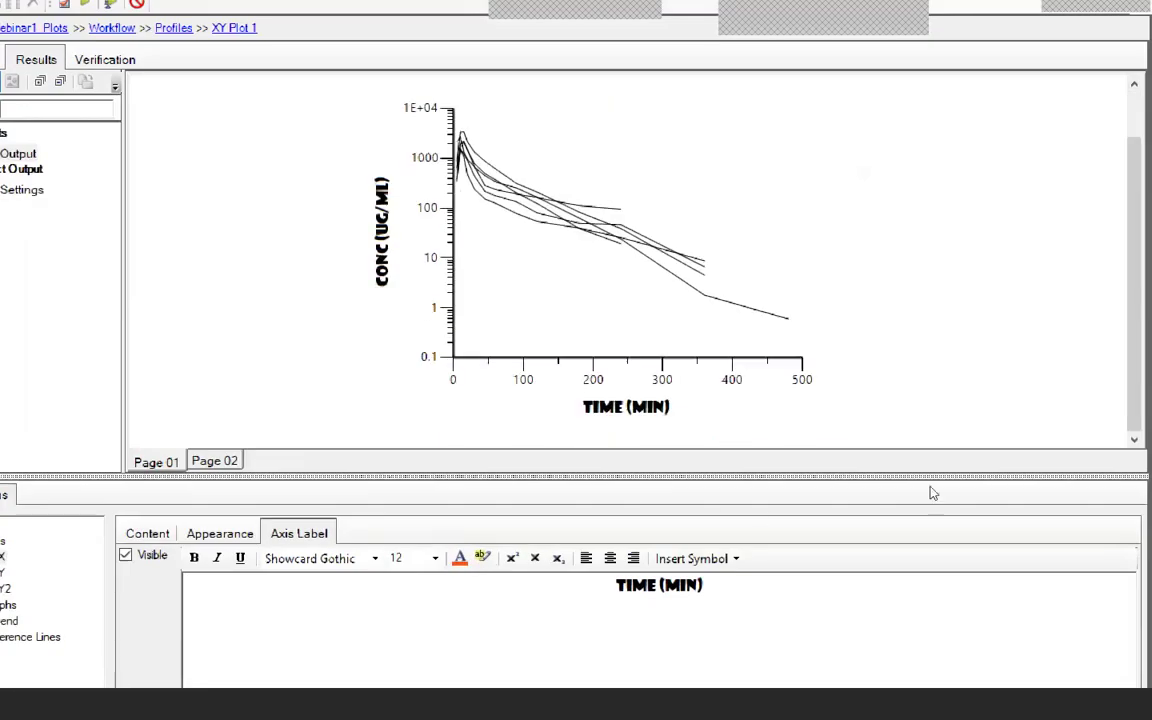
{"action": "left_click_drag", "start_coordinate": [1002, 476], "coordinate": [990, 396]}
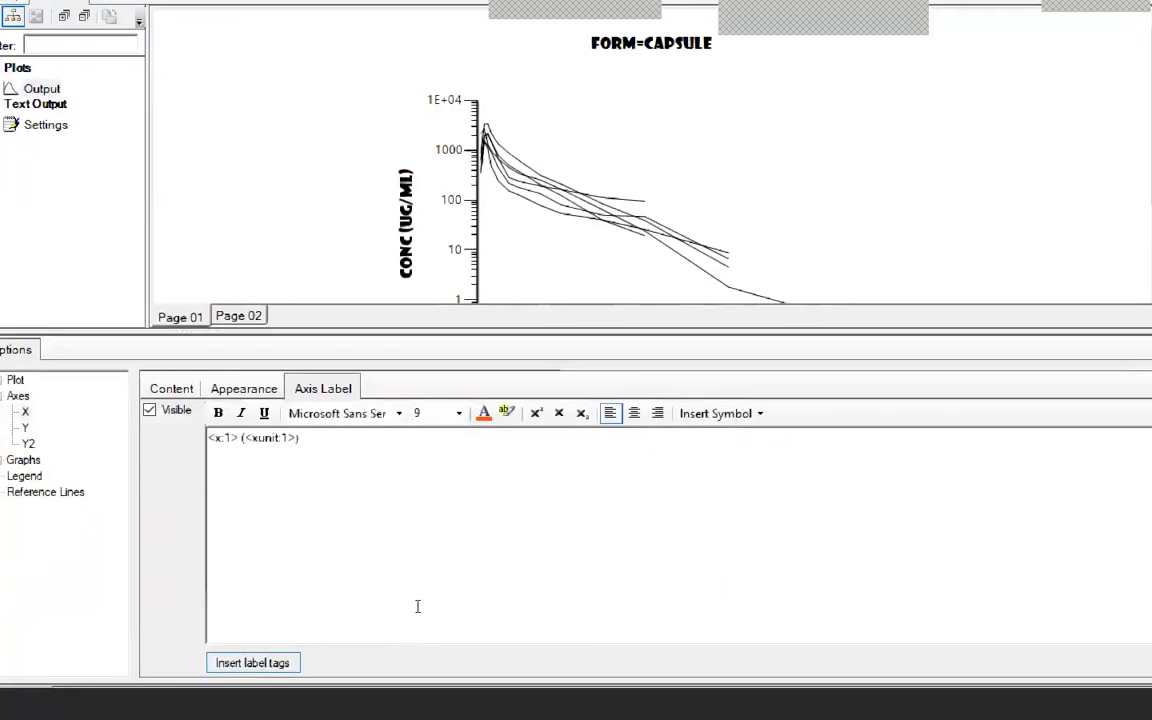
{"action": "left_click", "coordinate": [405, 449]}
{"action": "key", "text": "BackSpace"}
{"action": "key", "text": "BackSpace"}
{"action": "key", "text": "BackSpace"}
{"action": "key", "text": "BackSpace"}
{"action": "key", "text": "BackSpace"}
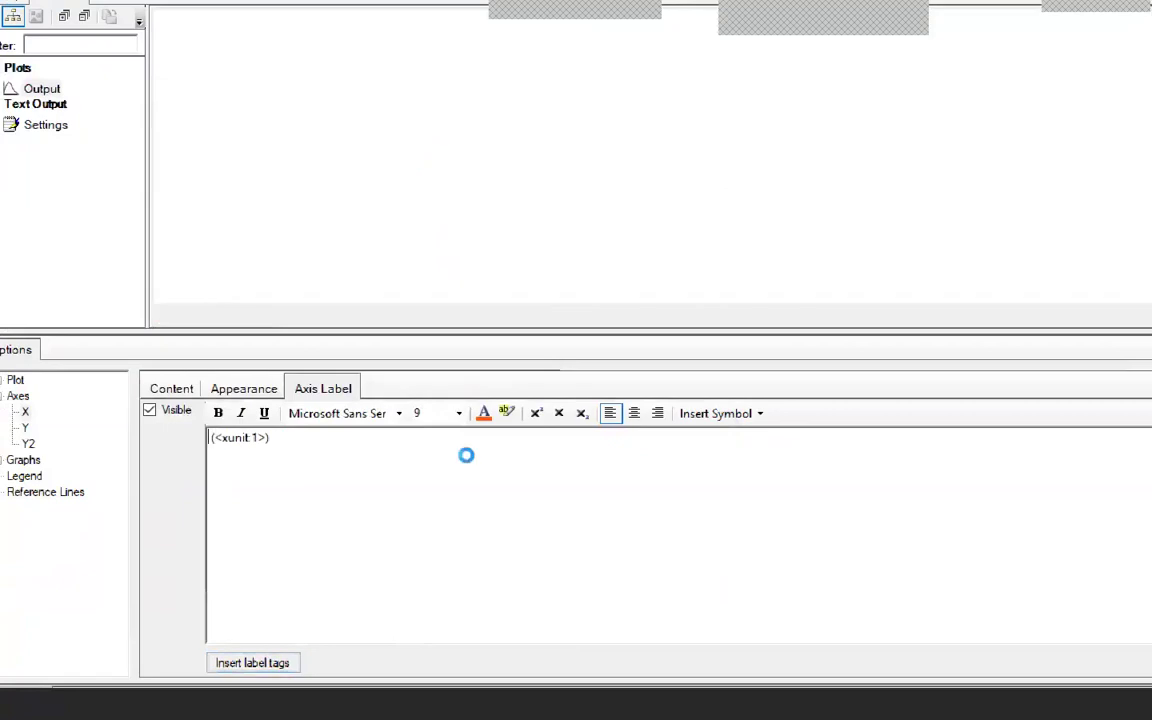
{"action": "type", "text": "Time"}
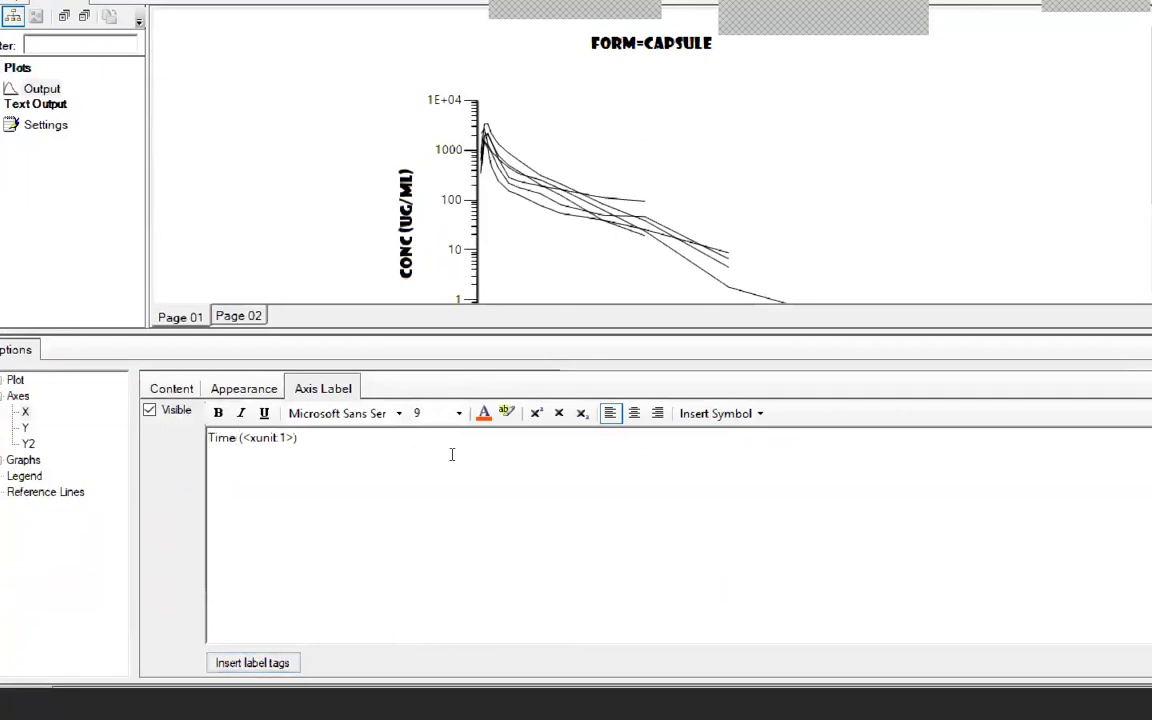
Center the X axis label text and set its font size to 12.
{"action": "left_click_drag", "start_coordinate": [452, 455], "coordinate": [398, 452]}
{"action": "key", "text": "ctrl+a"}
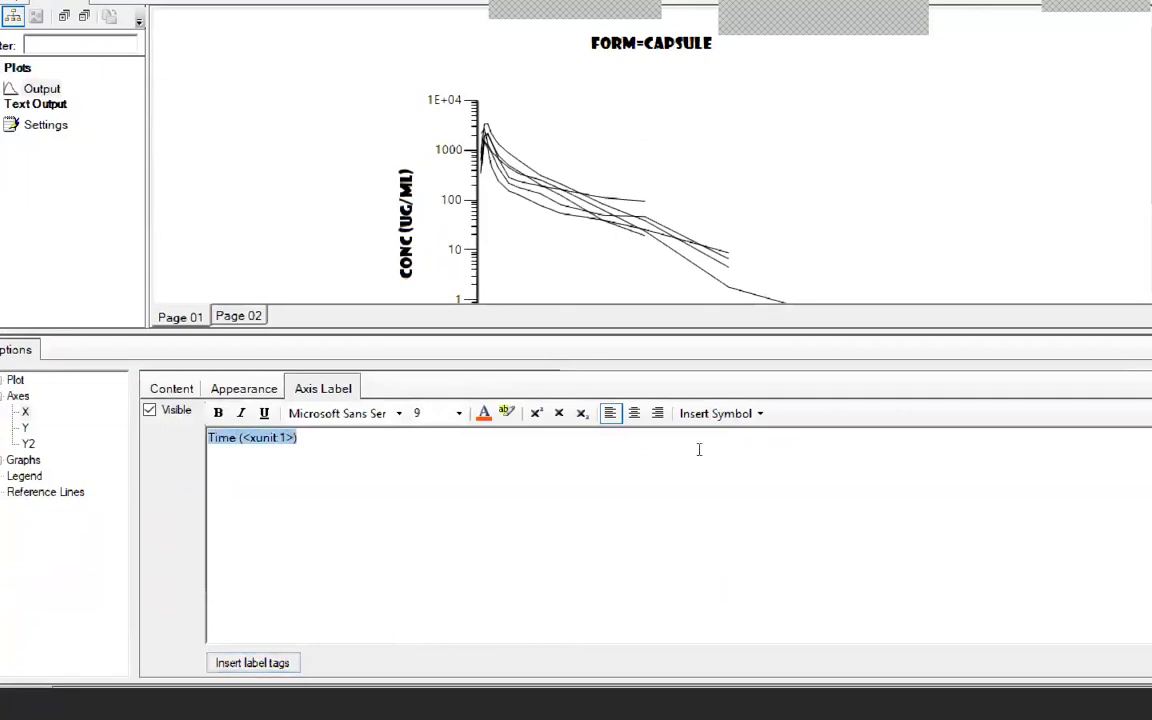
{"action": "left_click", "coordinate": [634, 413]}
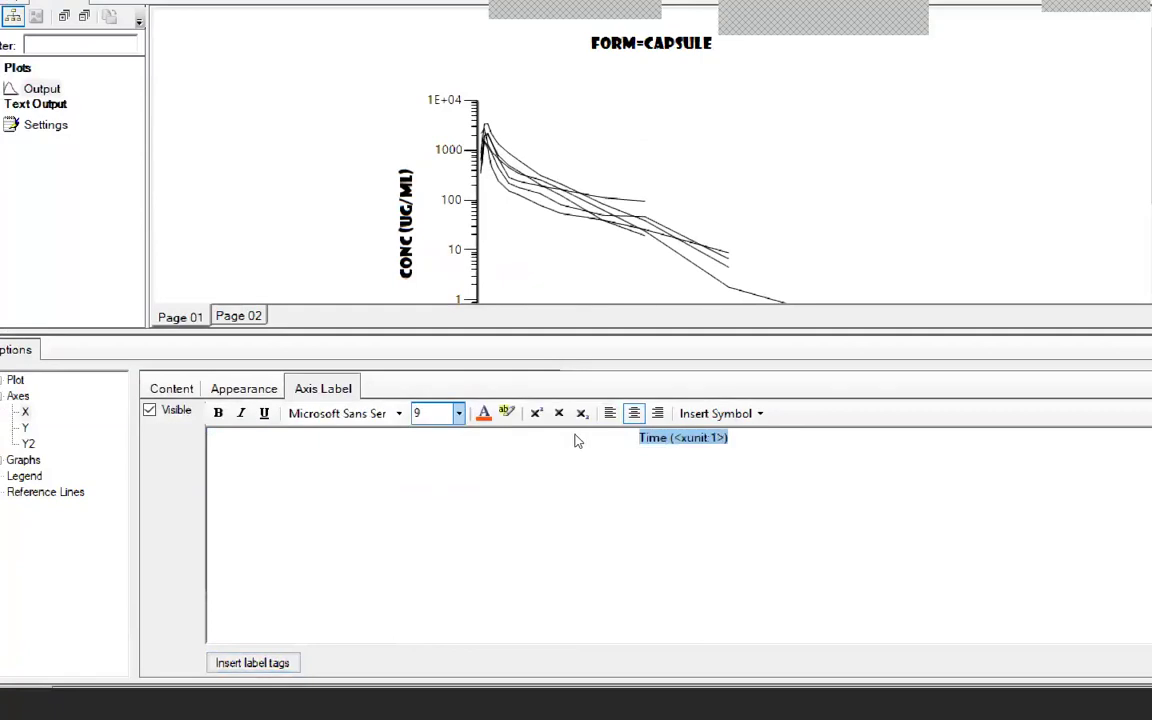
{"action": "left_click", "coordinate": [458, 413]}
{"action": "key", "text": "Down"}
{"action": "key", "text": "Return"}
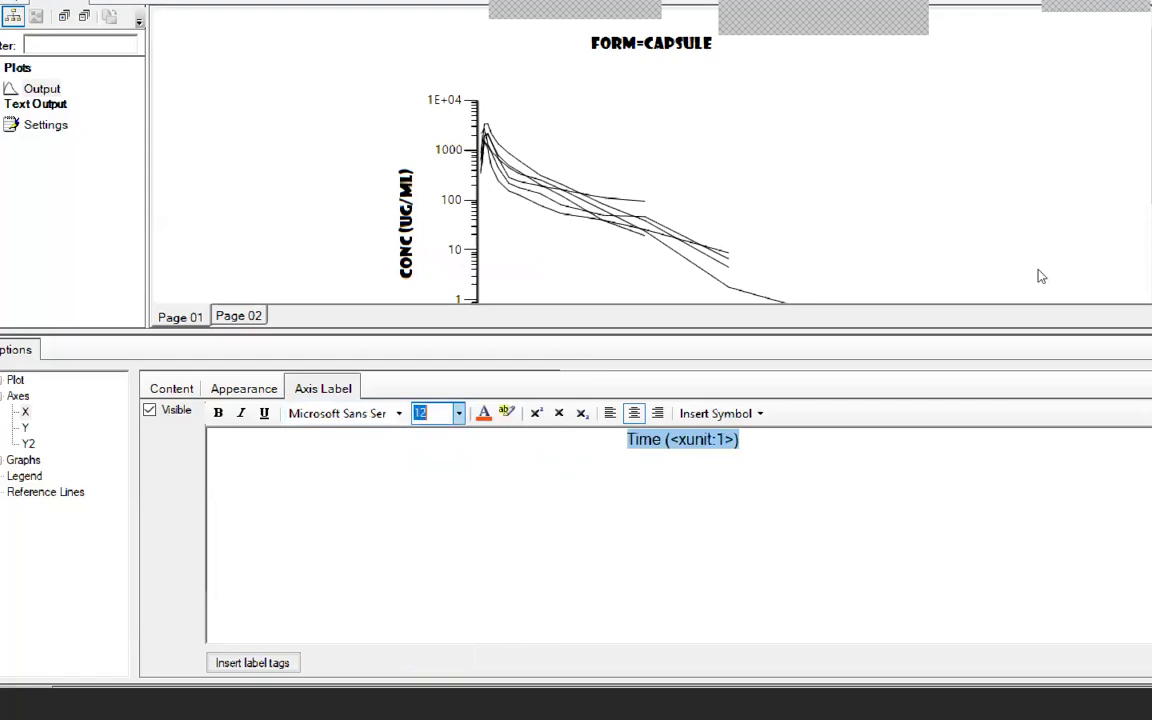
{"action": "scroll", "coordinate": [1140, 180], "scroll_direction": "down", "scroll_amount": 3}
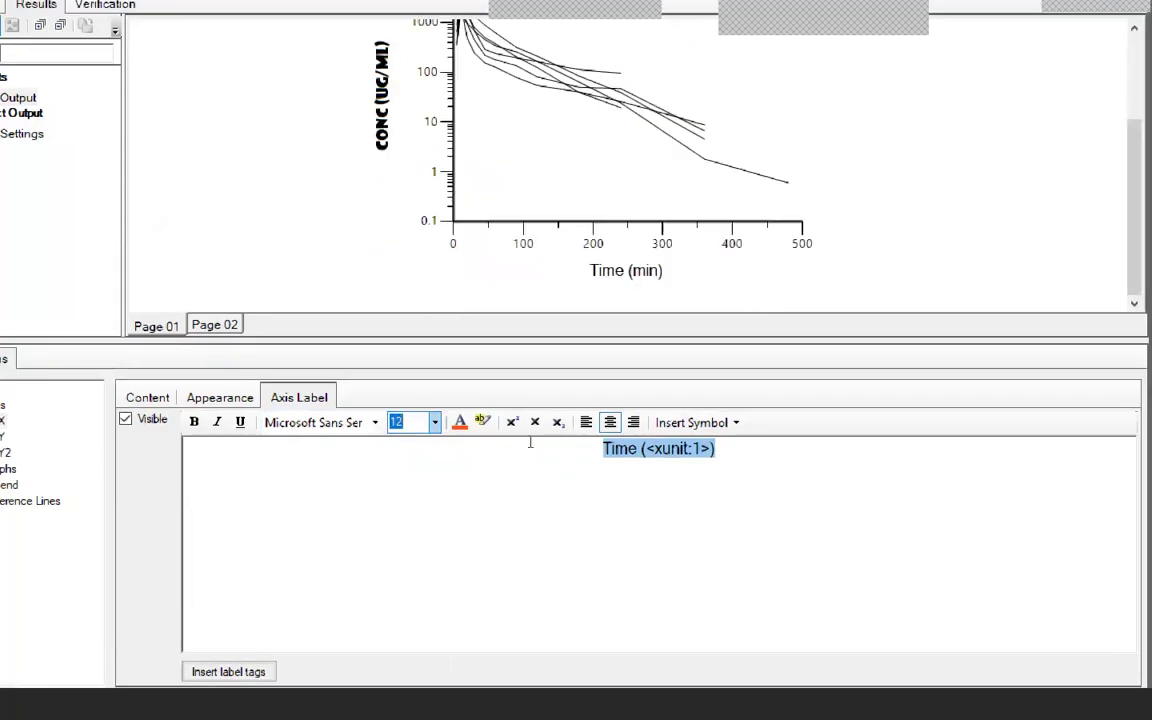
{"action": "key", "text": "shift+Tab"}
{"action": "key", "text": "alt+Down"}
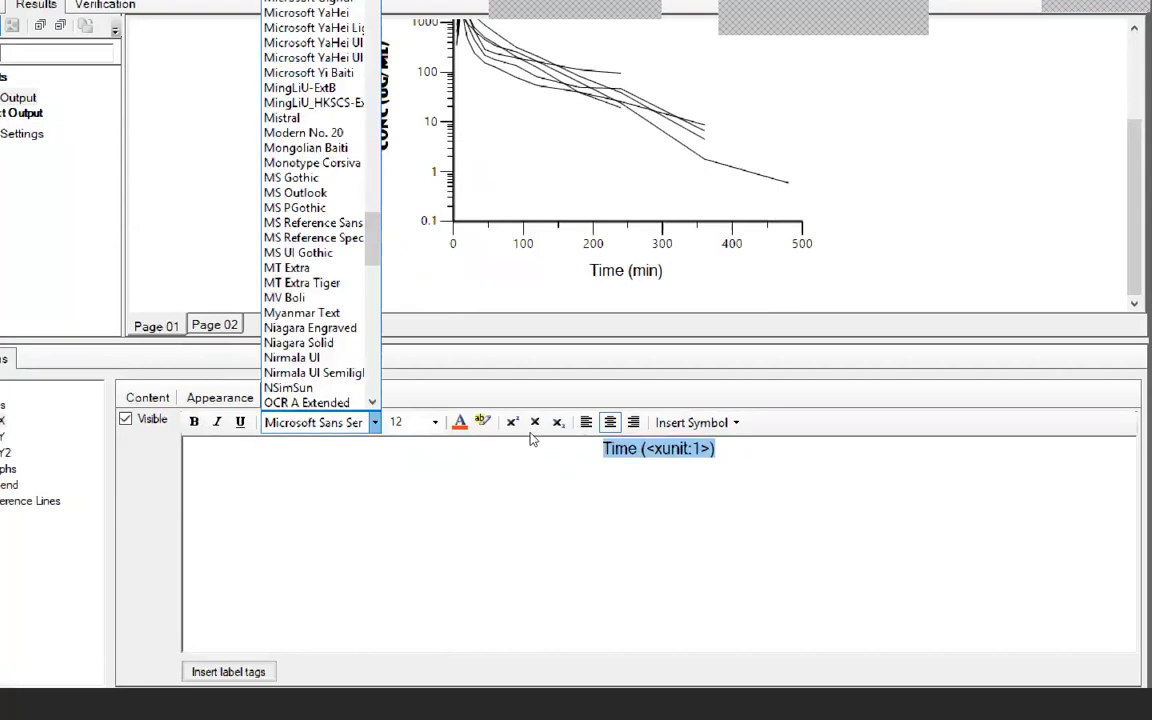
{"action": "key", "text": "Escape"}
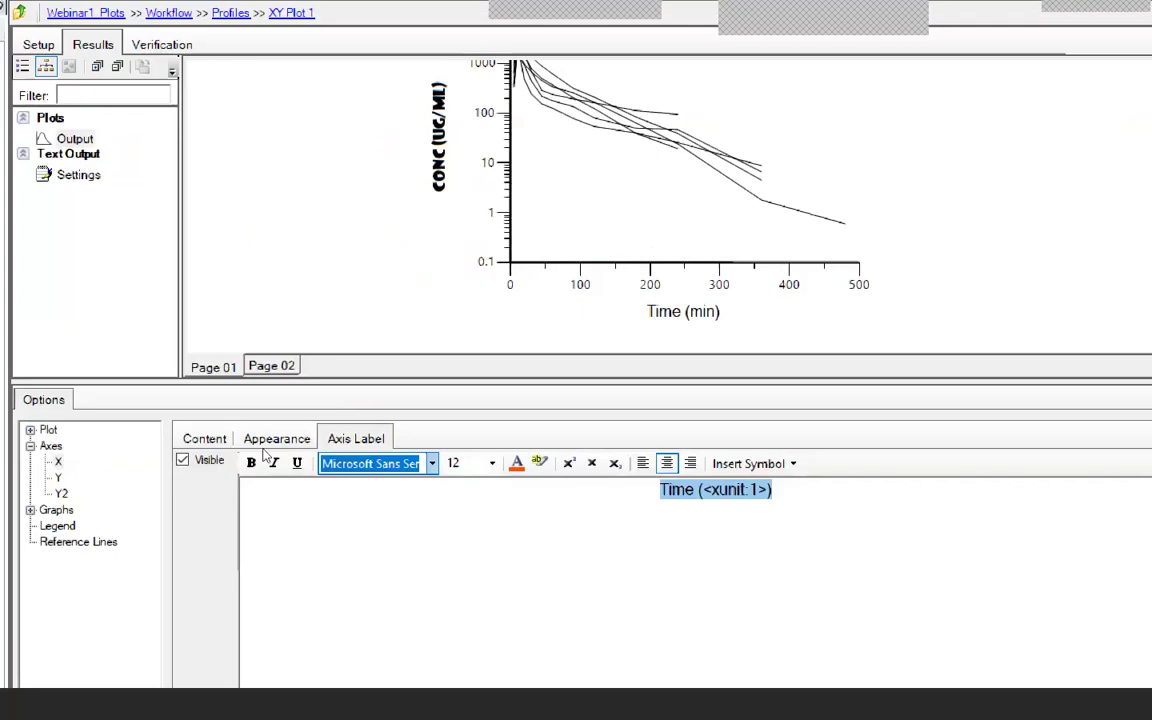
Show the Y axis label's tags and replace the variable-name tag so the label reads "Concentration (<yunit:1>)".
{"action": "key", "text": "Down"}
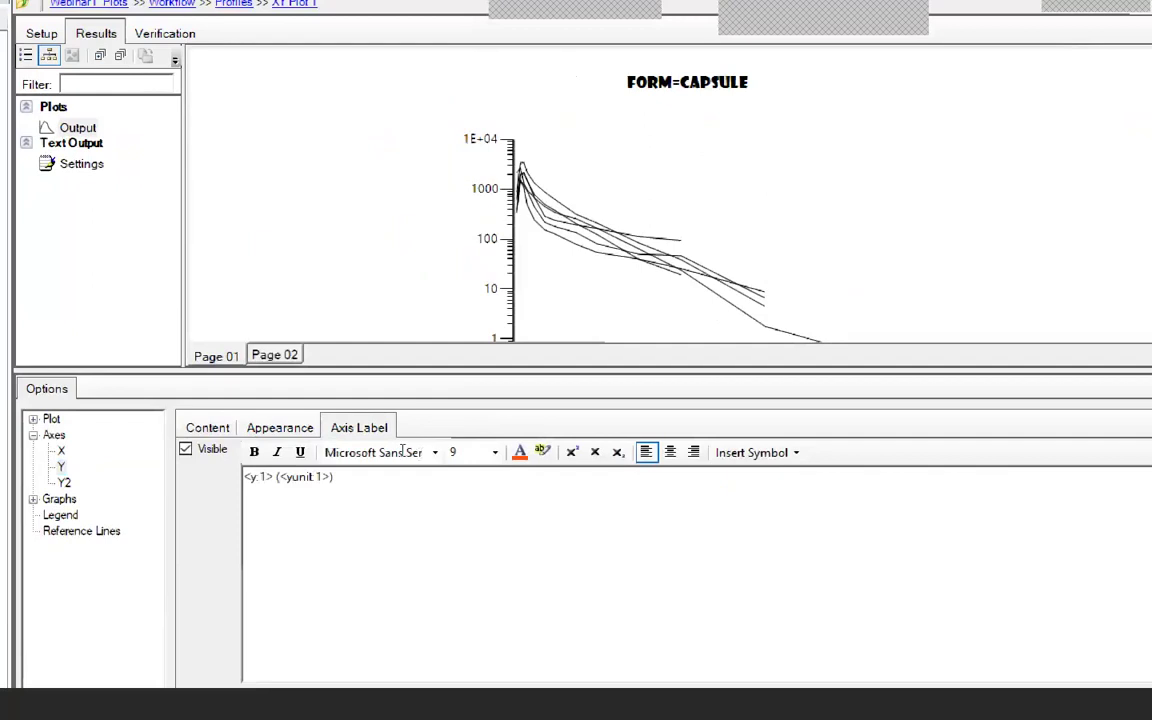
{"action": "key", "text": "ctrl+shift+Right"}
{"action": "type", "text": "Conce"}
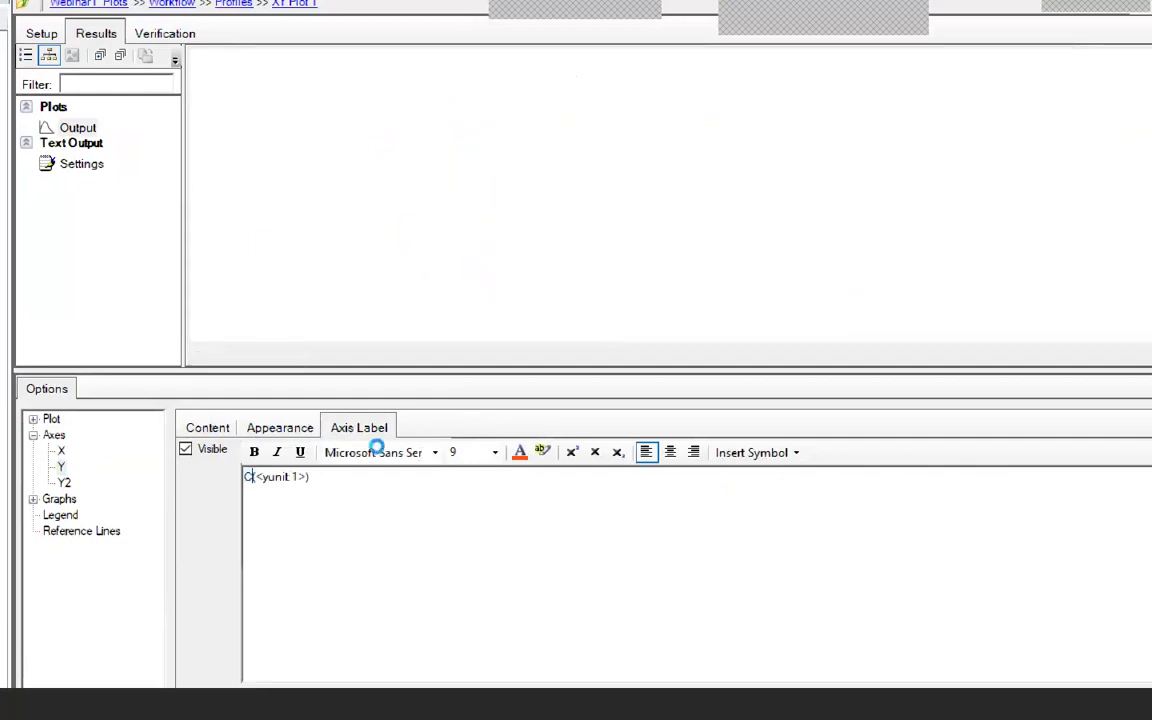
{"action": "type", "text": "ntration"}
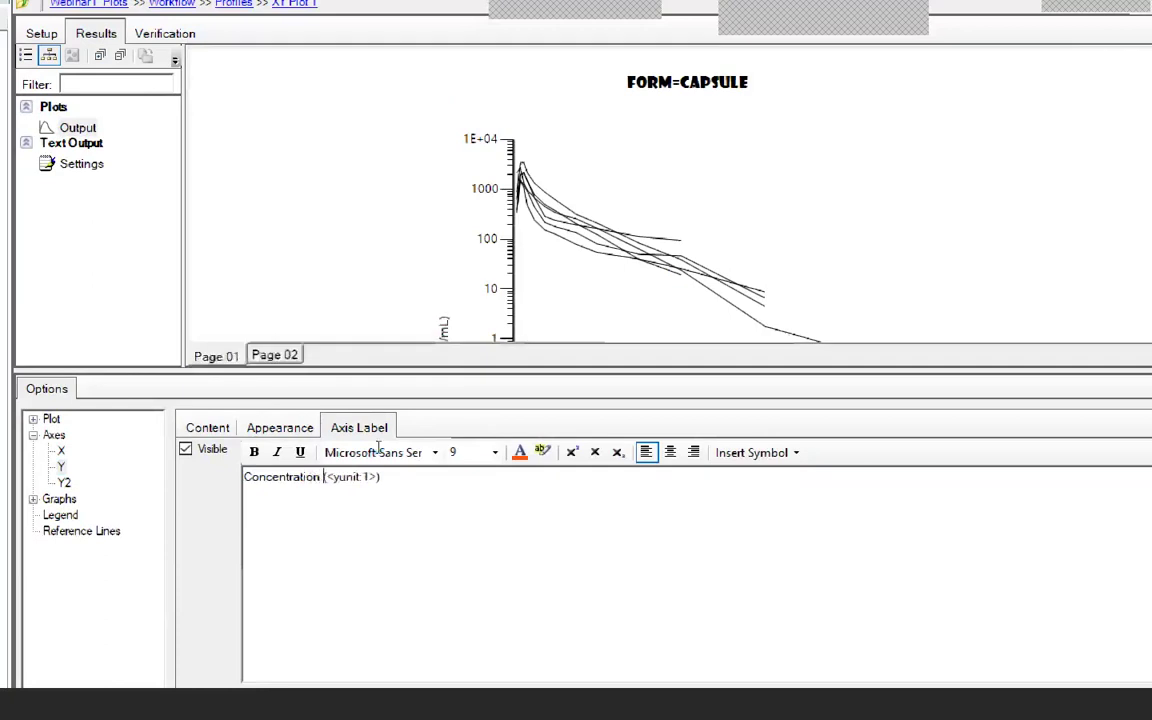
Center the Y axis label text, set its font size to 12, and check the label on the plot.
{"action": "key", "text": "ctrl+a"}
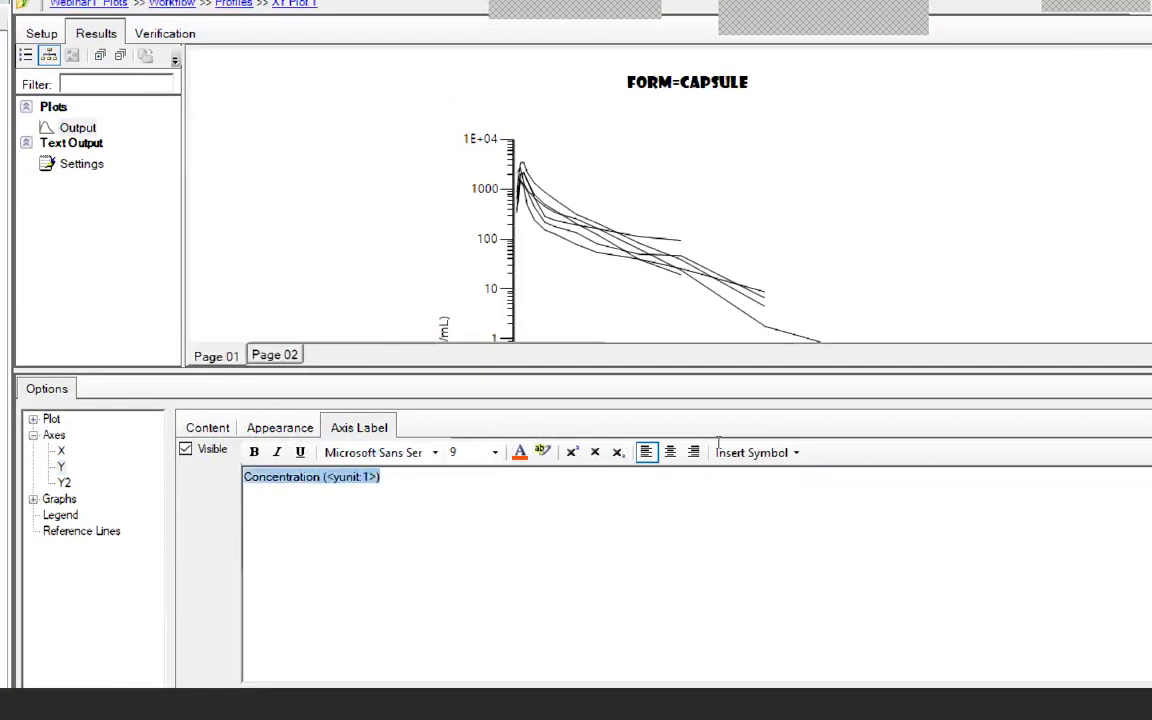
{"action": "left_click", "coordinate": [670, 452]}
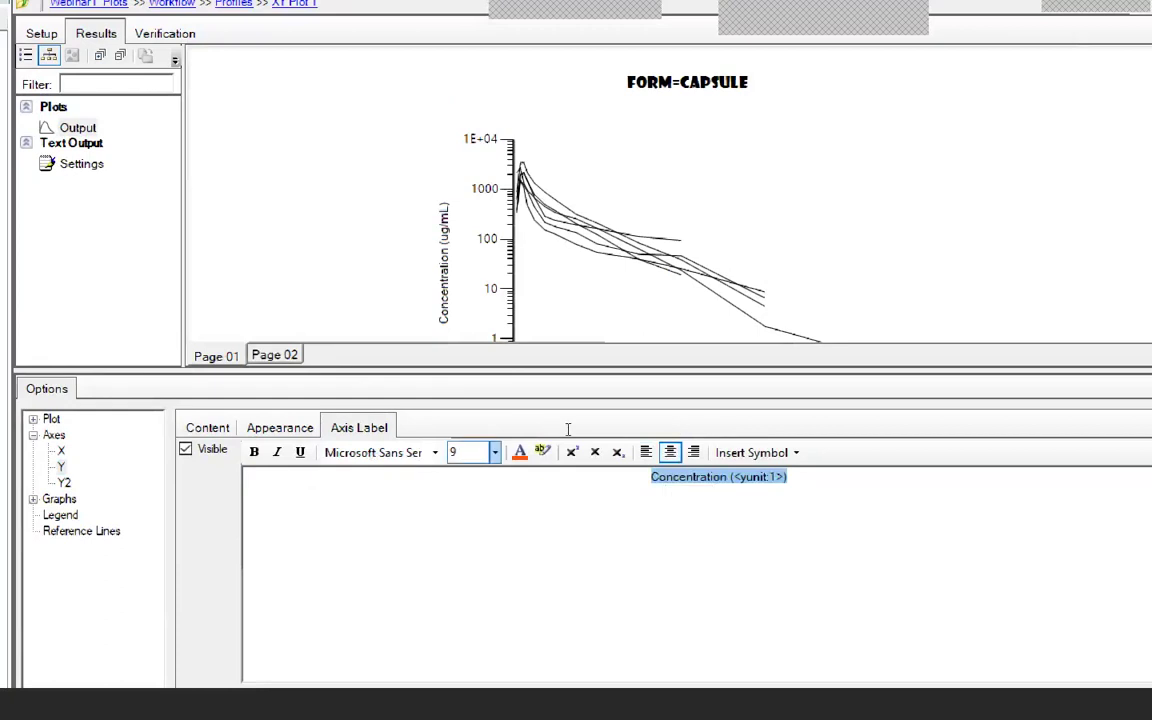
{"action": "left_click", "coordinate": [494, 452]}
{"action": "key", "text": "Down"}
{"action": "key", "text": "Down"}
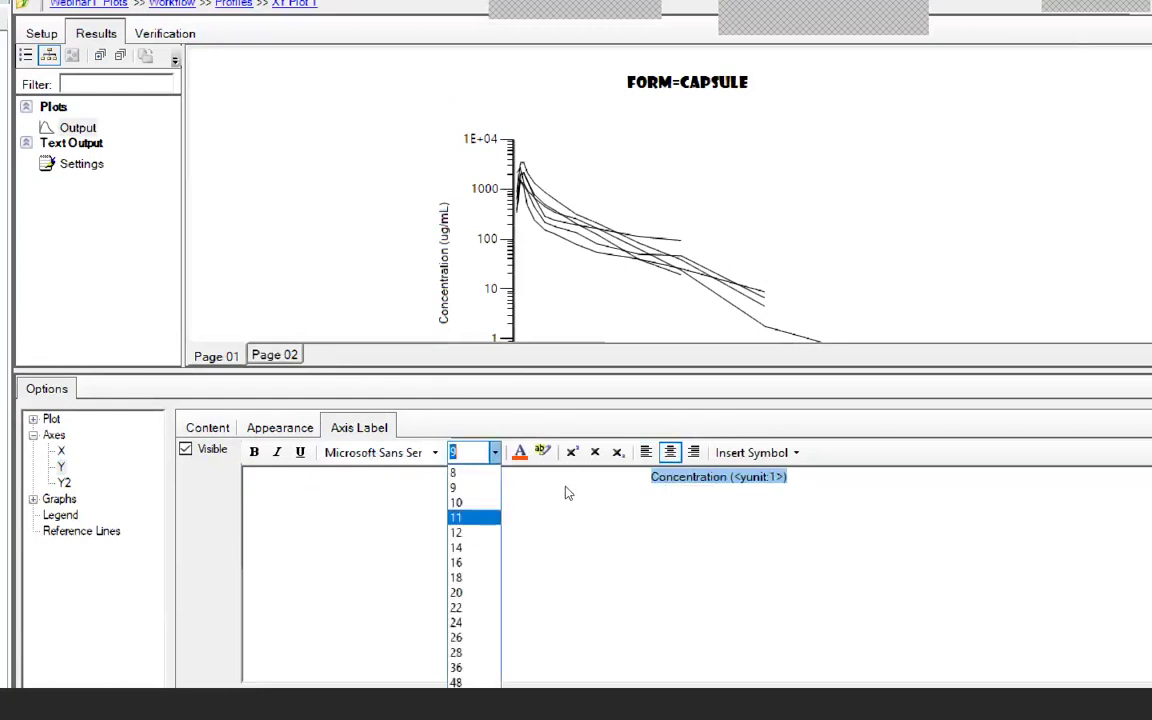
{"action": "key", "text": "Down"}
{"action": "key", "text": "Return"}
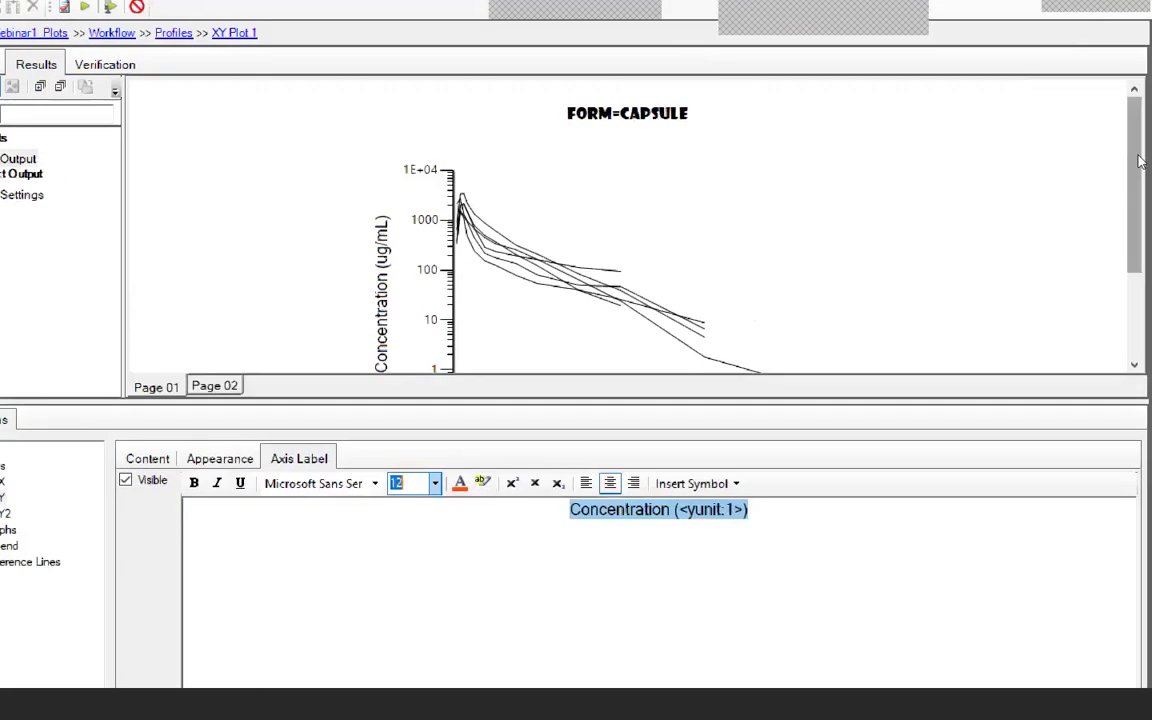
{"action": "mouse_move", "coordinate": [1138, 160]}
{"action": "left_mouse_down"}
{"action": "mouse_move", "coordinate": [1139, 249]}
{"action": "mouse_move", "coordinate": [1139, 115]}
{"action": "mouse_move", "coordinate": [1148, 200]}
{"action": "mouse_move", "coordinate": [1128, 177]}
{"action": "left_mouse_up"}
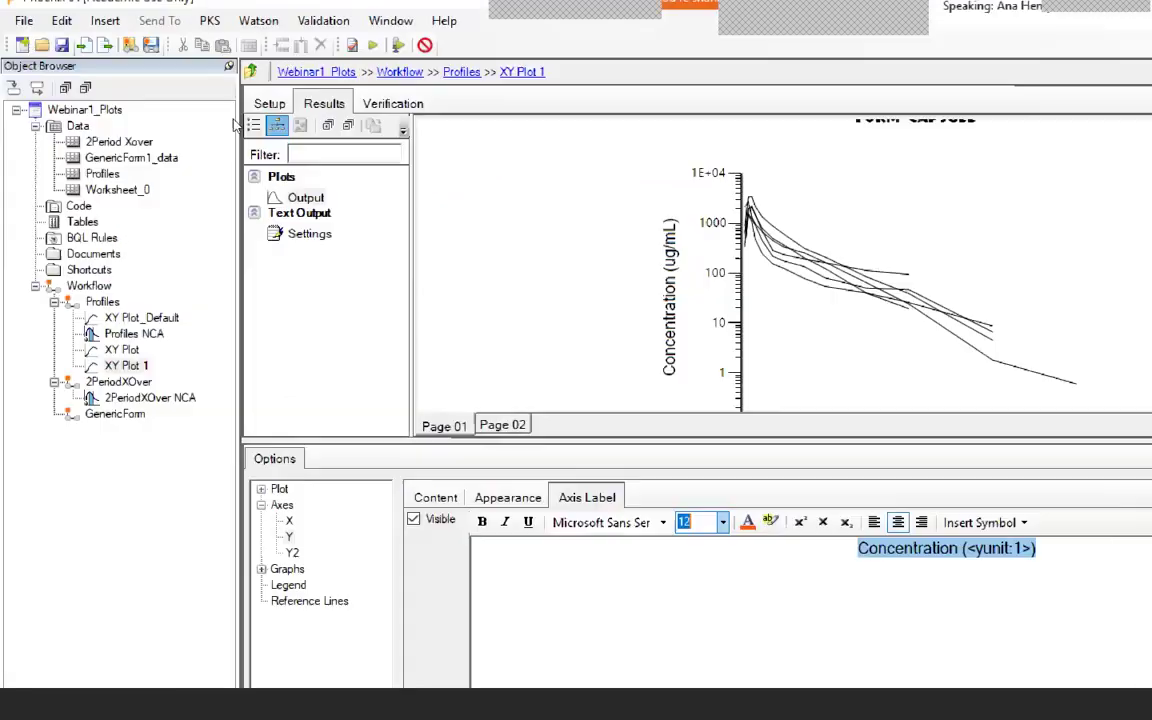
Save the object settings of XY Plot 1 under the name "Spaghetti Plots" and check that they are offered in the settings list.
{"action": "left_click", "coordinate": [262, 104]}
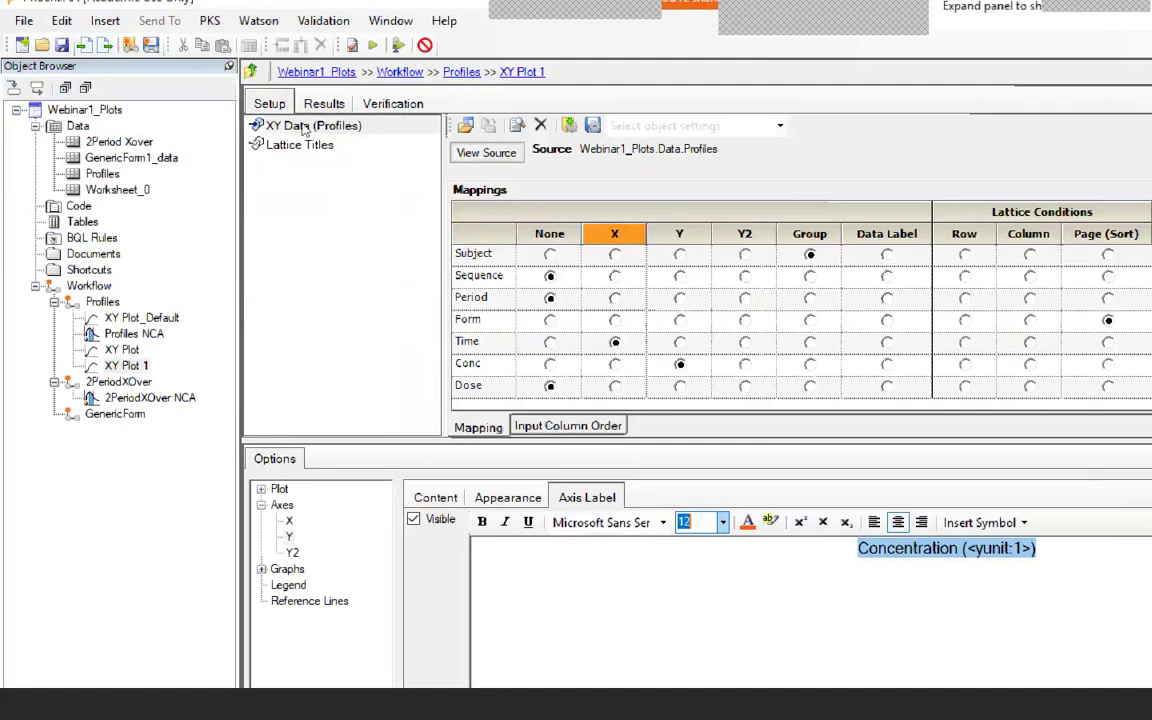
{"action": "left_click", "coordinate": [468, 125]}
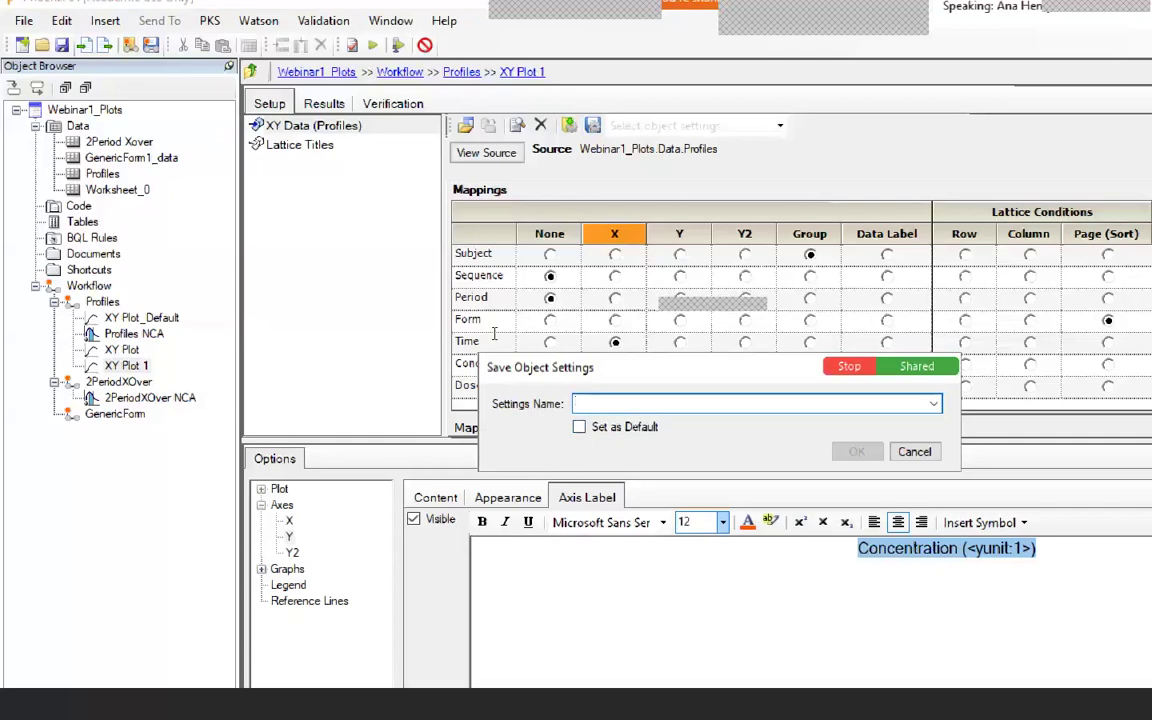
{"action": "type", "text": "S"}
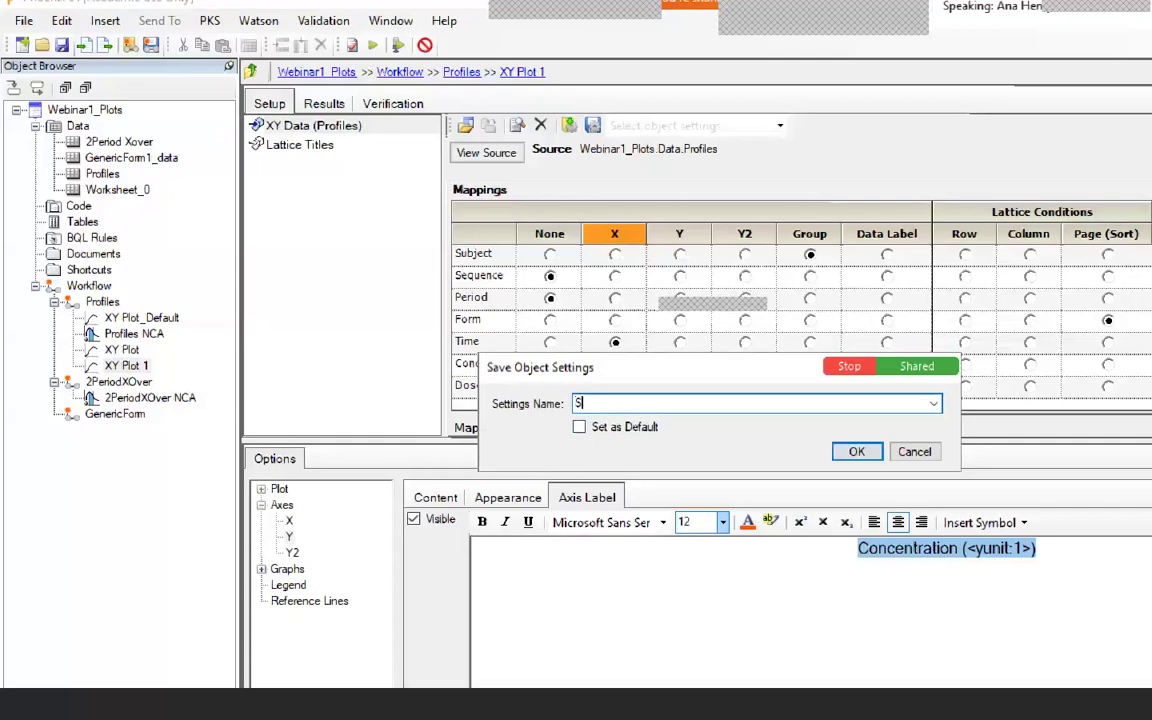
{"action": "type", "text": "paghetti Plots"}
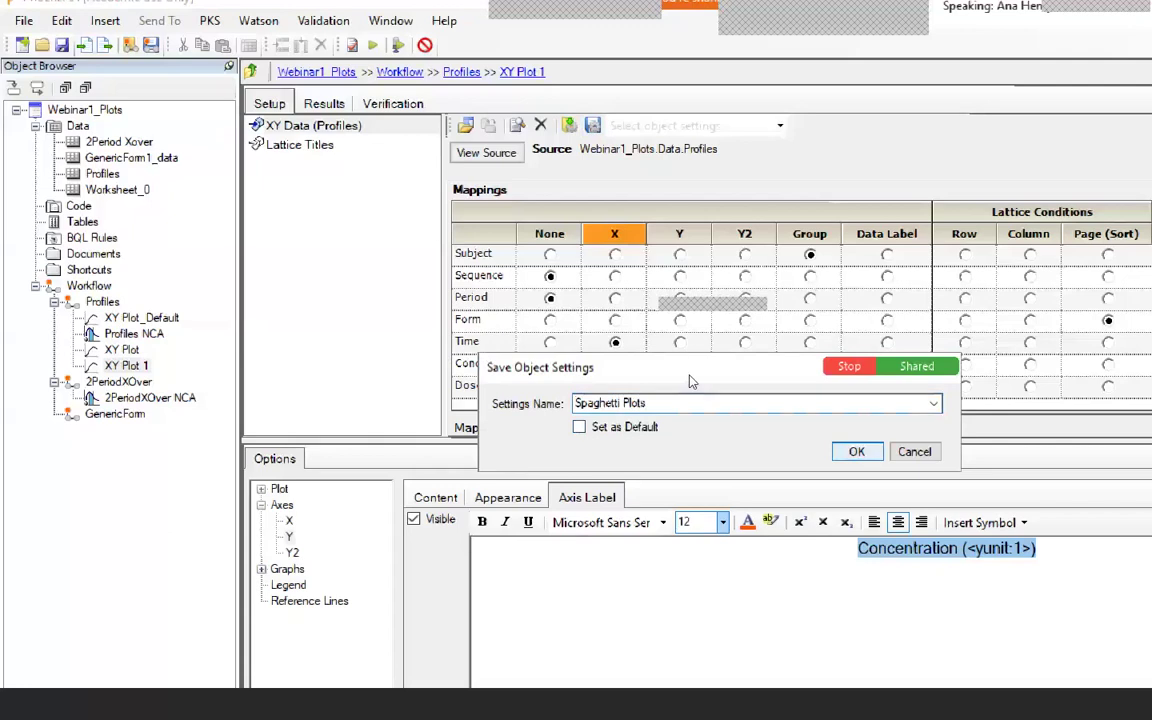
{"action": "key", "text": "Return"}
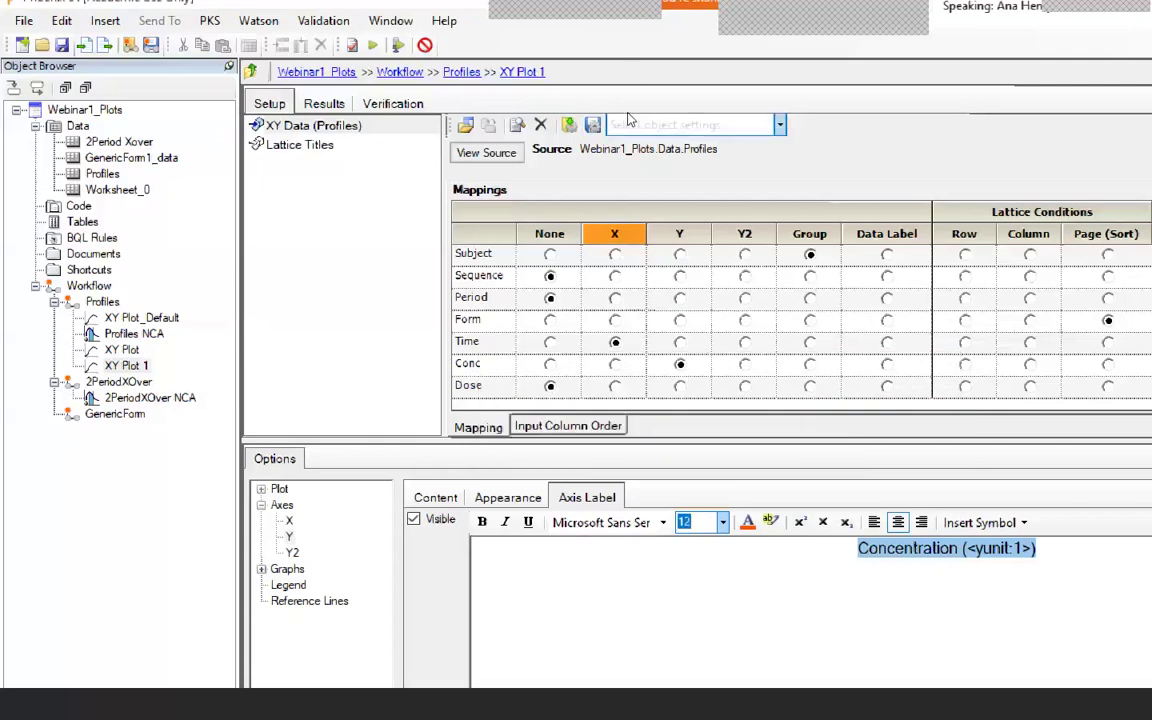
{"action": "left_click", "coordinate": [630, 123]}
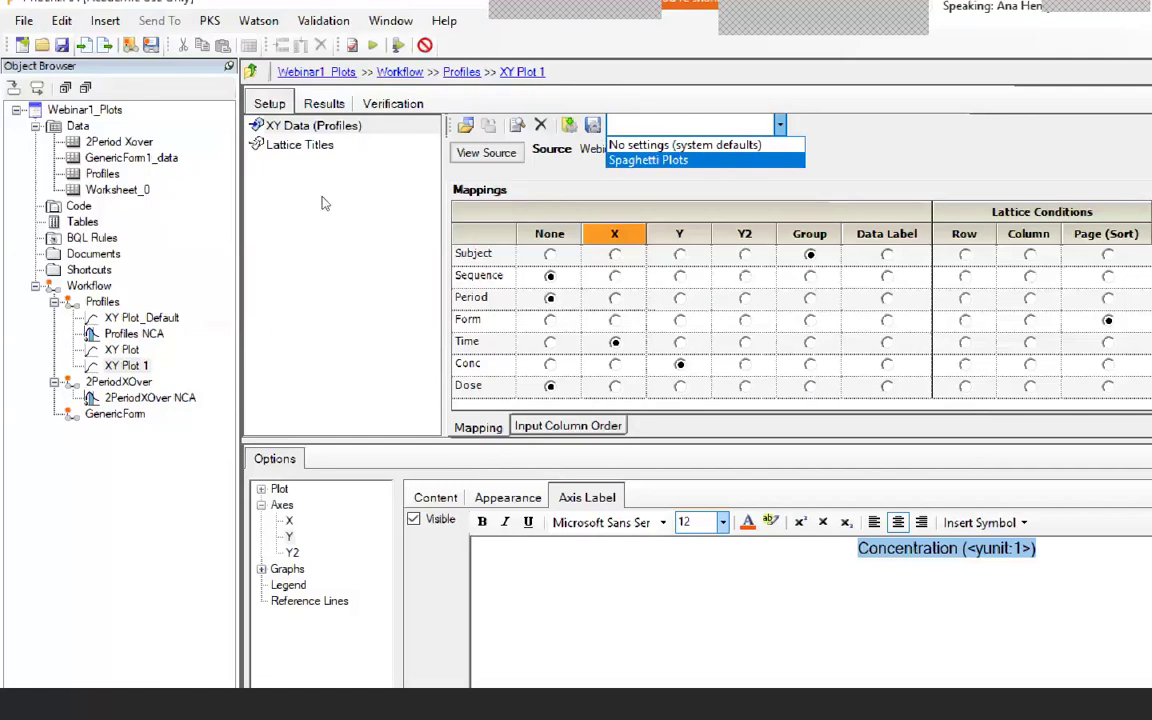
{"action": "left_click", "coordinate": [99, 131]}
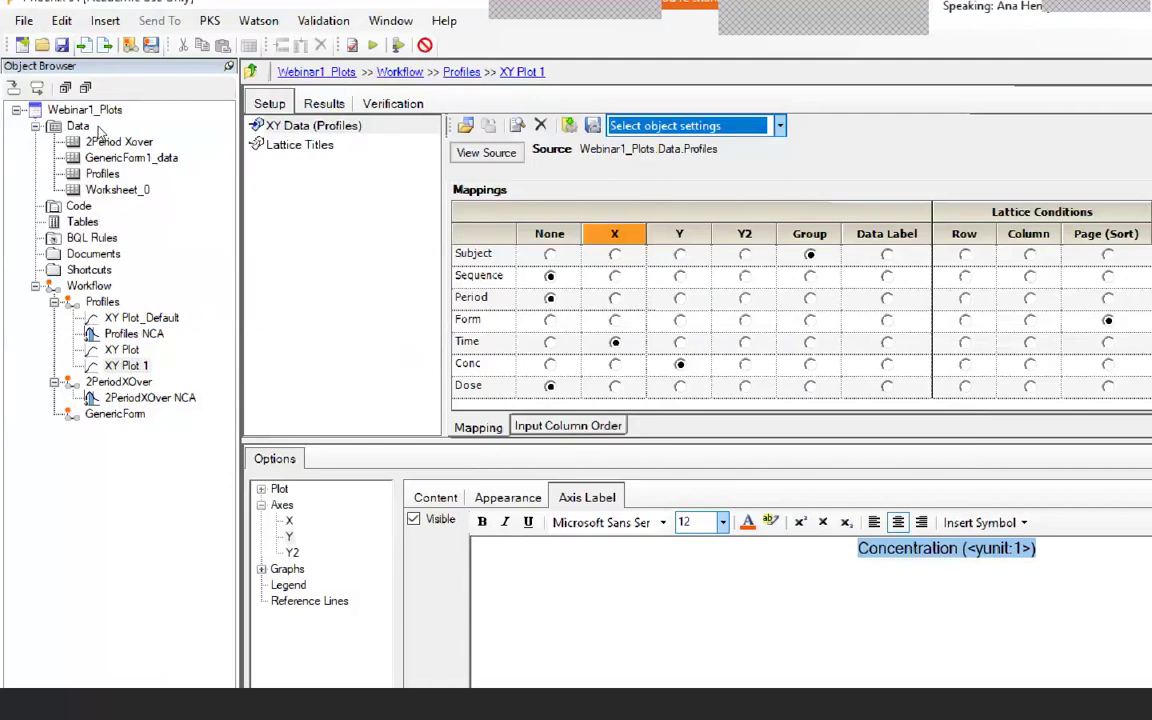
Send the 2Period Xover worksheet to a new XY Plot in the 2PeriodXOver workflow.
{"action": "left_click", "coordinate": [100, 137]}
{"action": "right_click", "coordinate": [120, 142]}
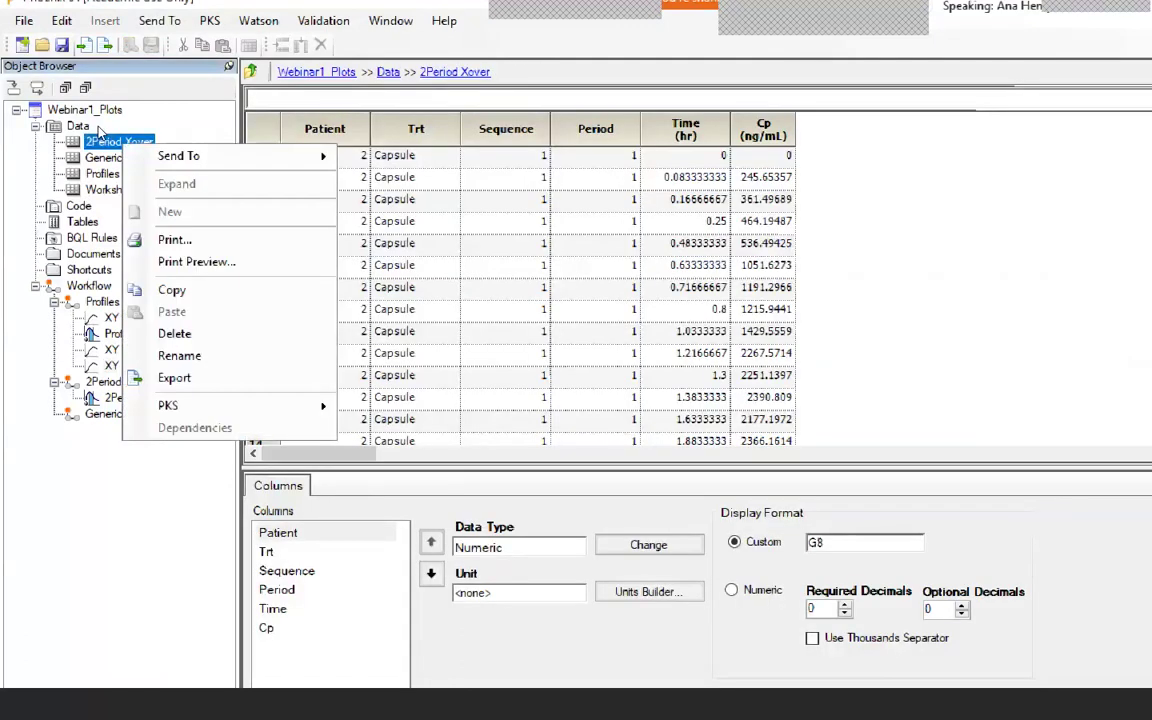
{"action": "mouse_move", "coordinate": [290, 156]}
{"action": "mouse_move", "coordinate": [414, 201]}
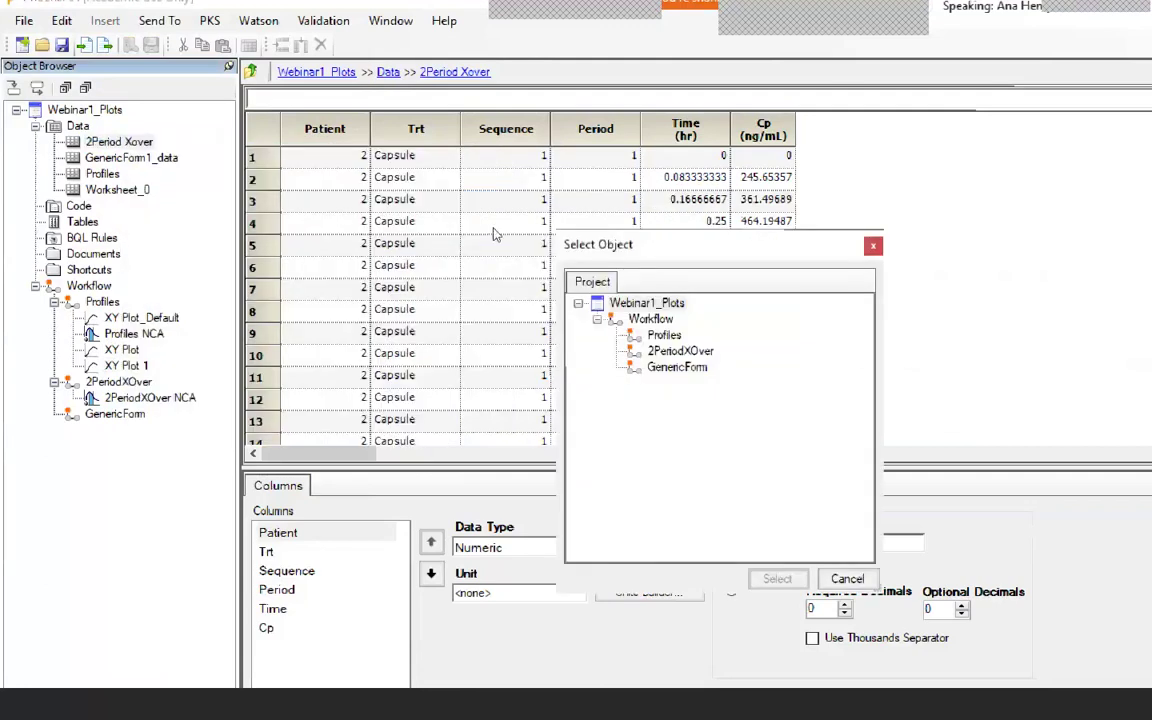
{"action": "left_click", "coordinate": [680, 351]}
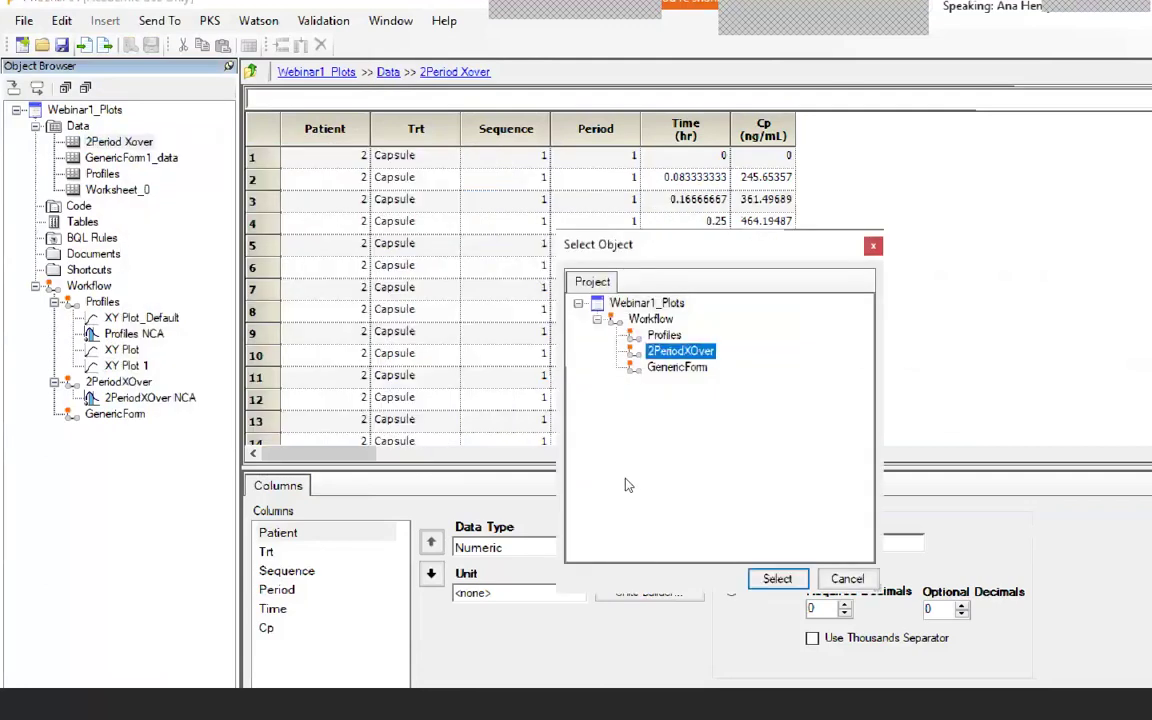
{"action": "key", "text": "Return"}
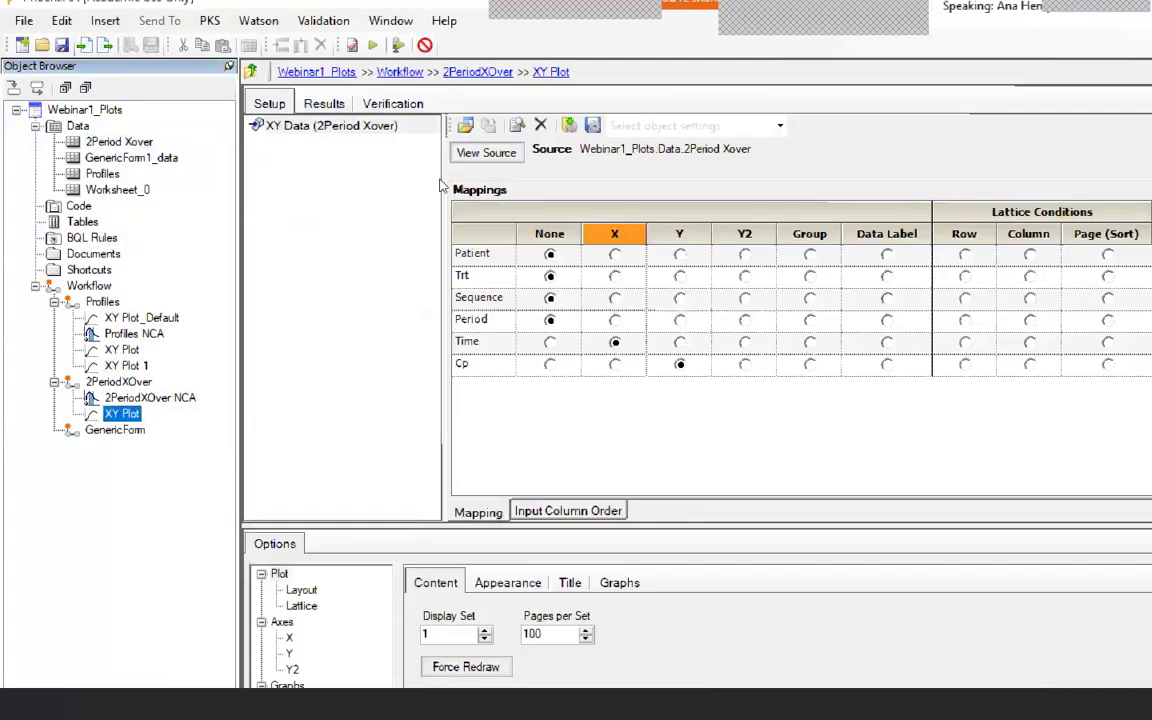
Apply the saved "Spaghetti Plots" object settings to the 2PeriodXOver XY Plot.
{"action": "left_click", "coordinate": [624, 118]}
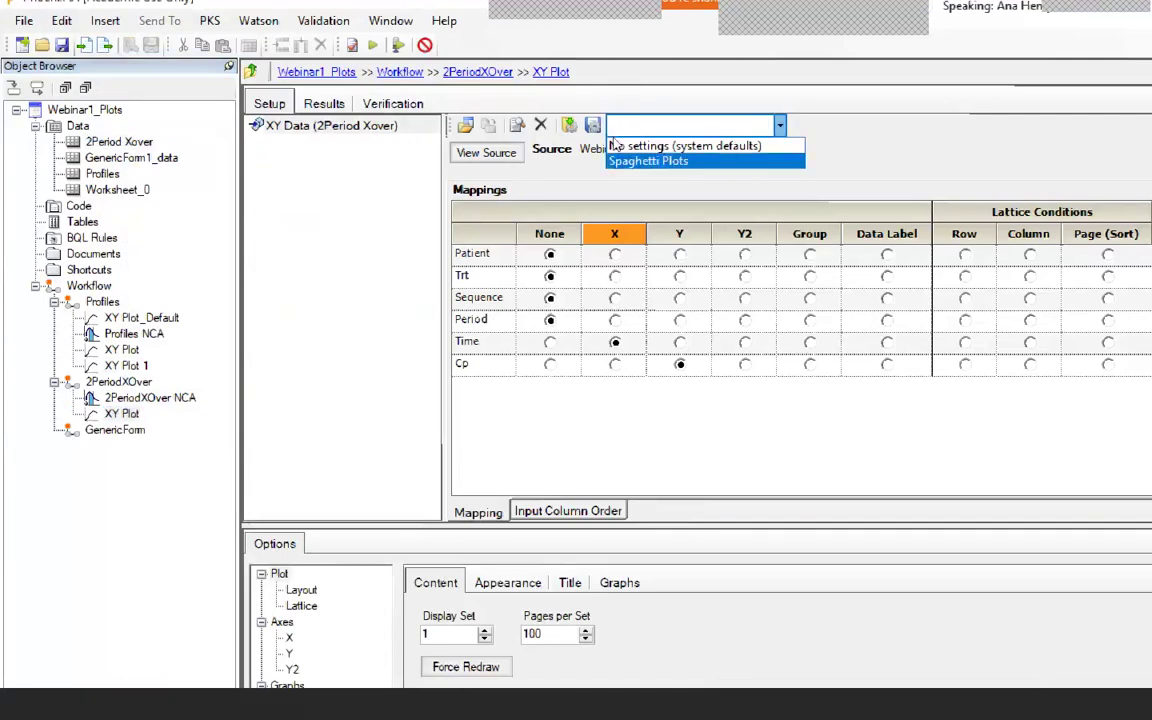
{"action": "left_click", "coordinate": [648, 160]}
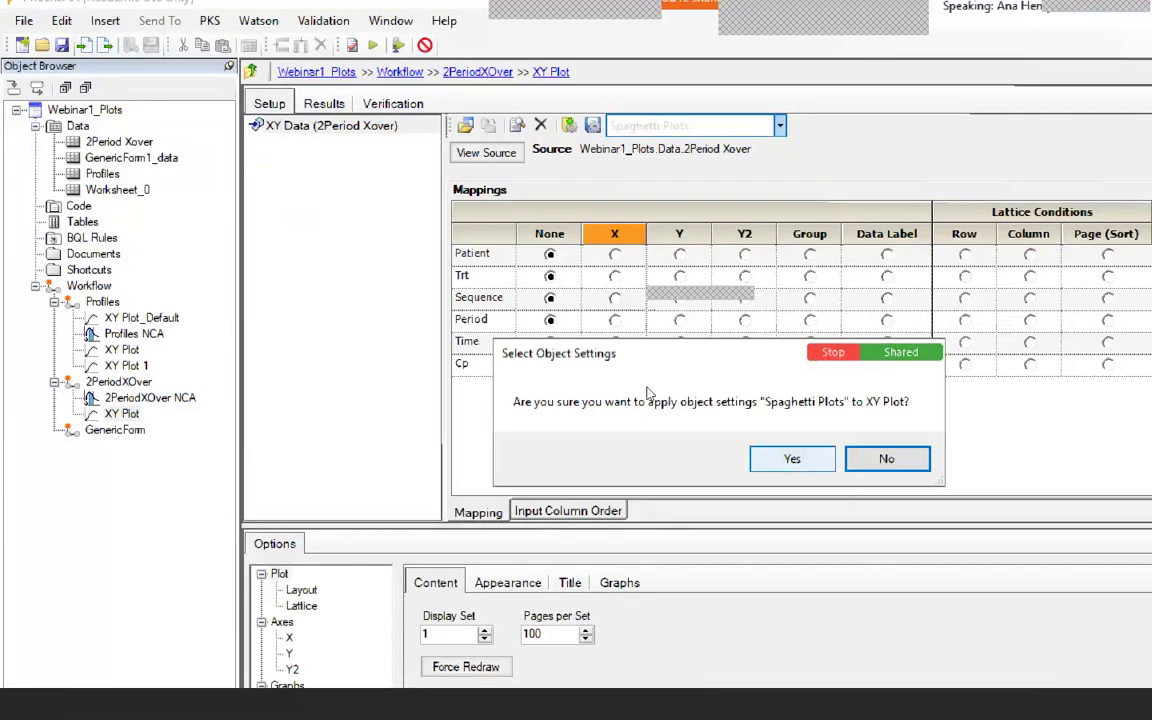
{"action": "key", "text": "Return"}
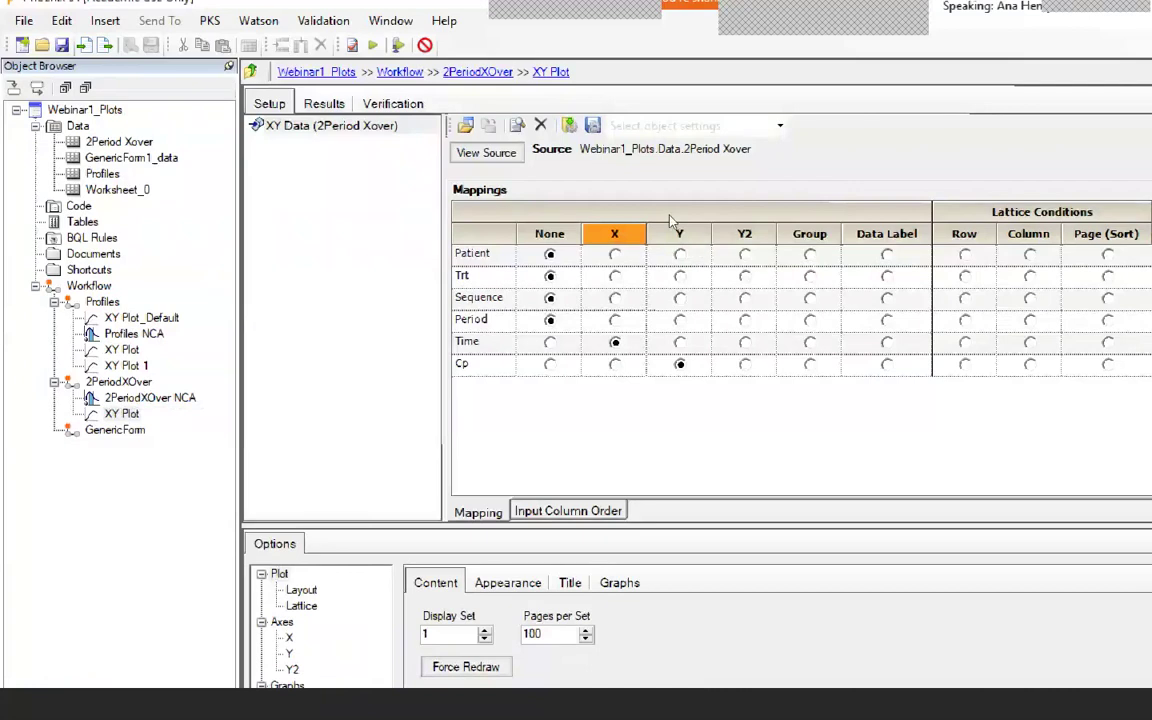
Map Patient to Group and Trt to Page (Sort), execute the XY Plot, and review the output and its setup.
{"action": "left_click", "coordinate": [810, 254]}
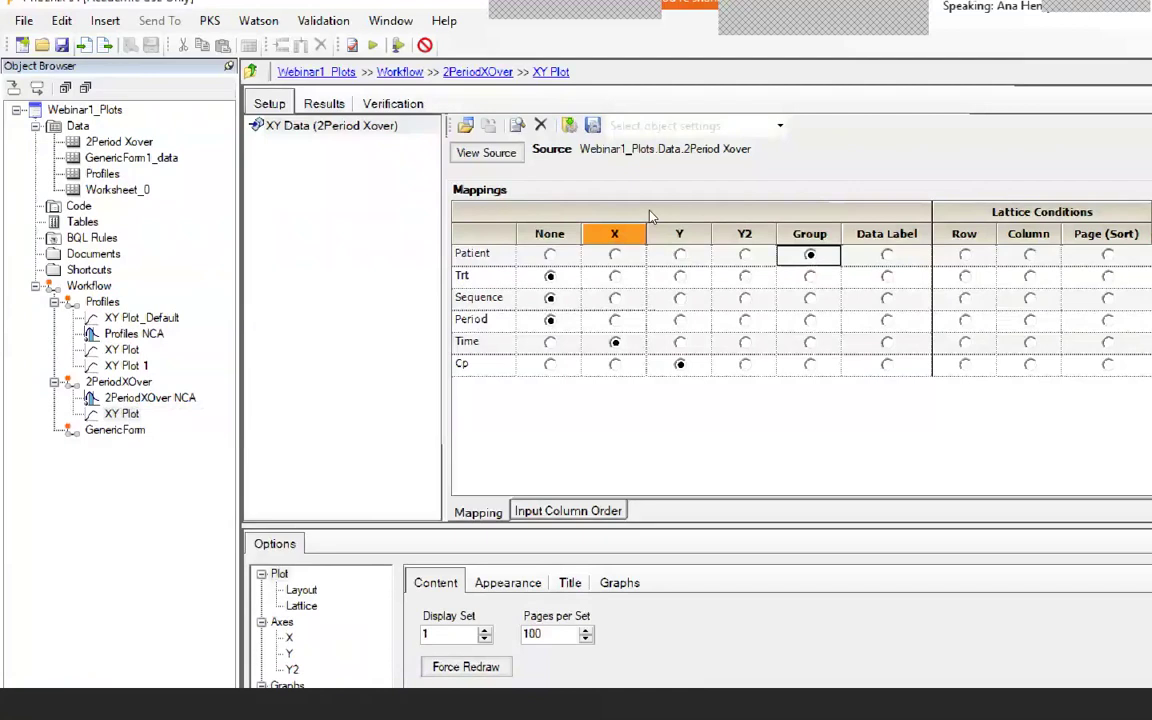
{"action": "left_click", "coordinate": [1108, 276]}
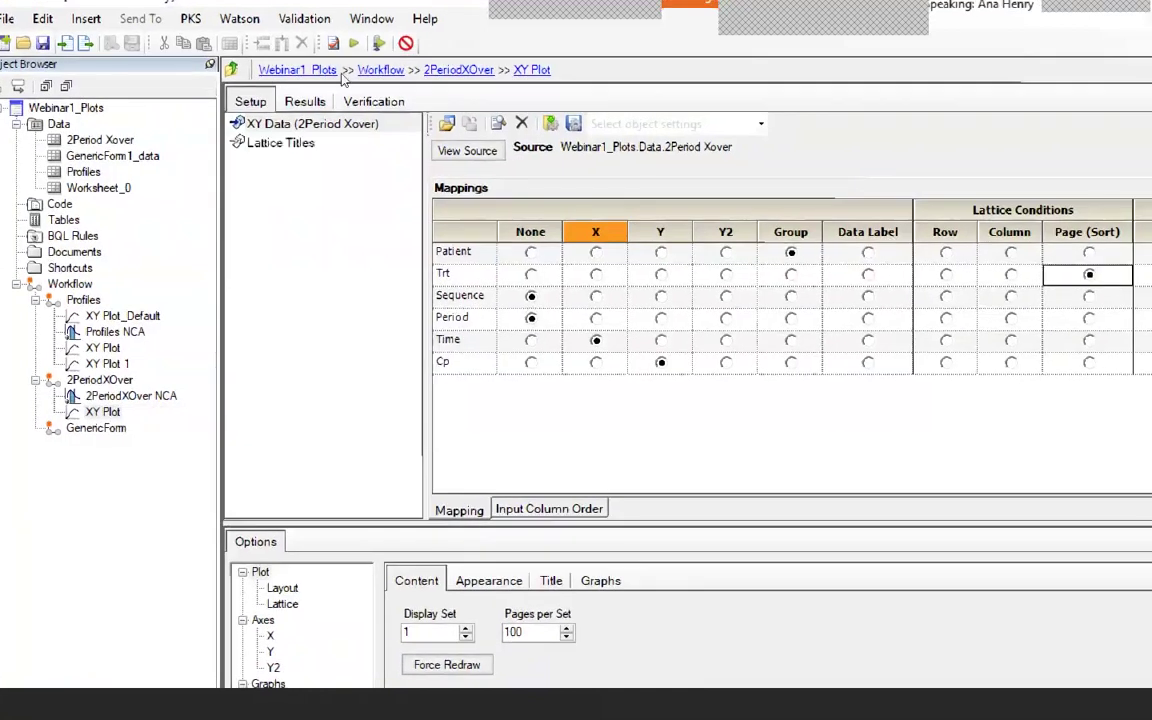
{"action": "left_click", "coordinate": [354, 43]}
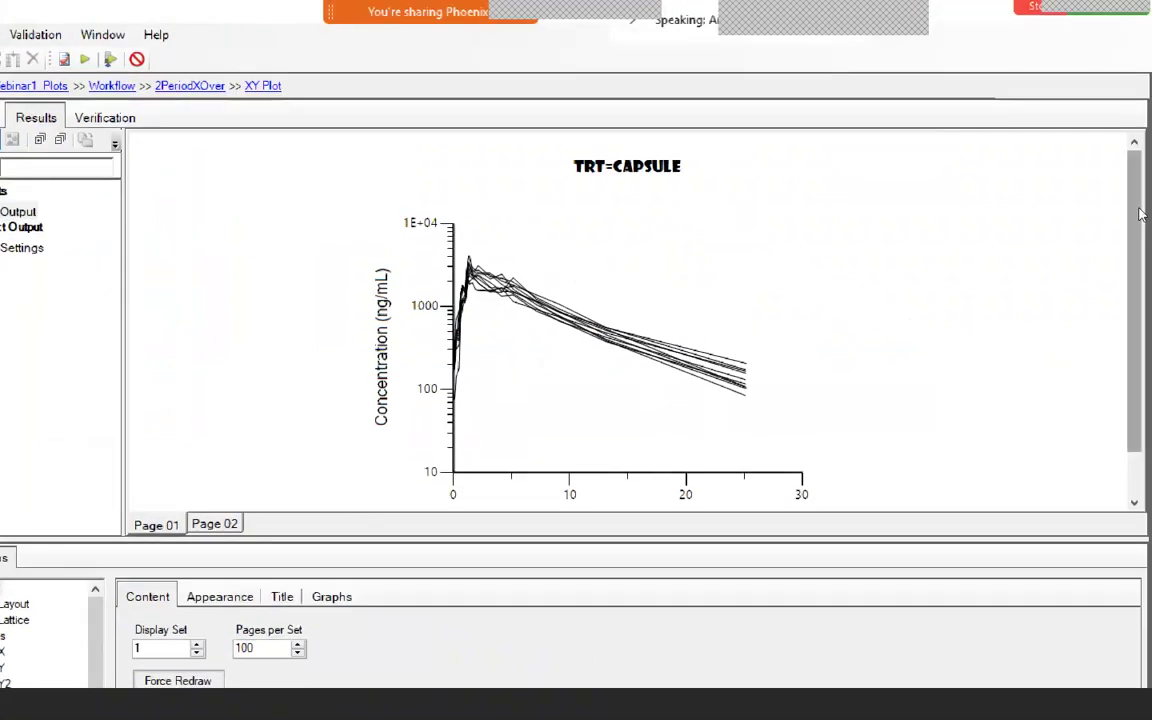
{"action": "left_click_drag", "start_coordinate": [1139, 213], "coordinate": [1140, 255]}
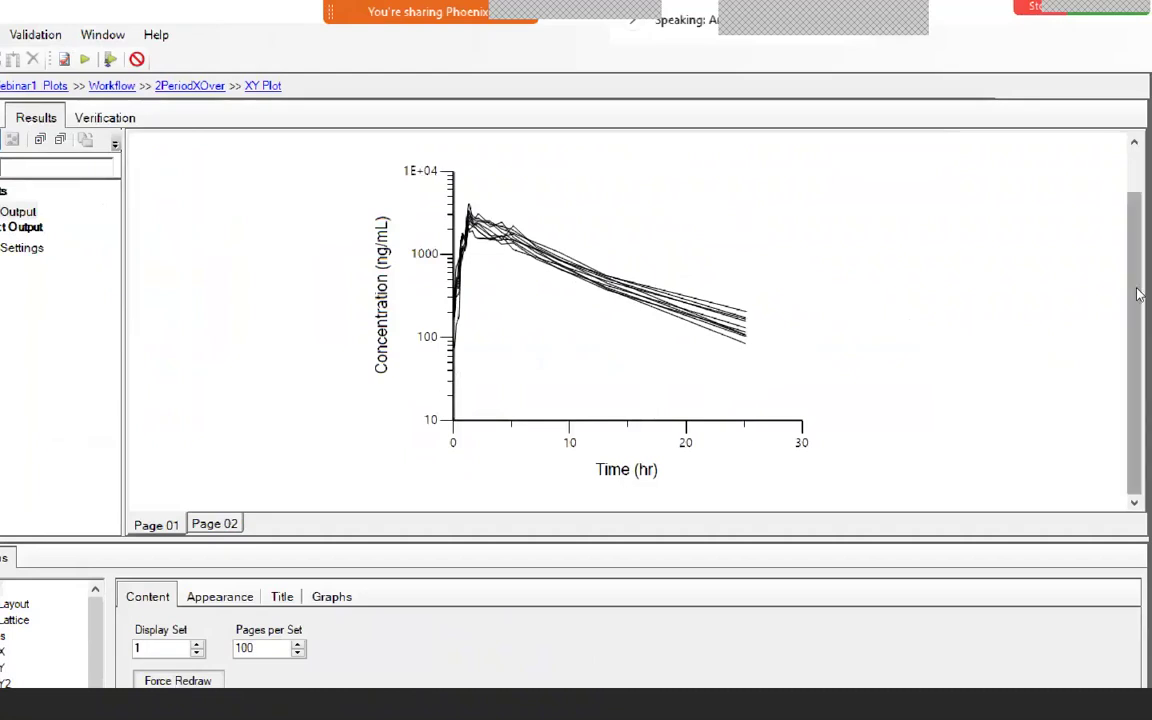
{"action": "left_click_drag", "start_coordinate": [1132, 275], "coordinate": [1138, 243]}
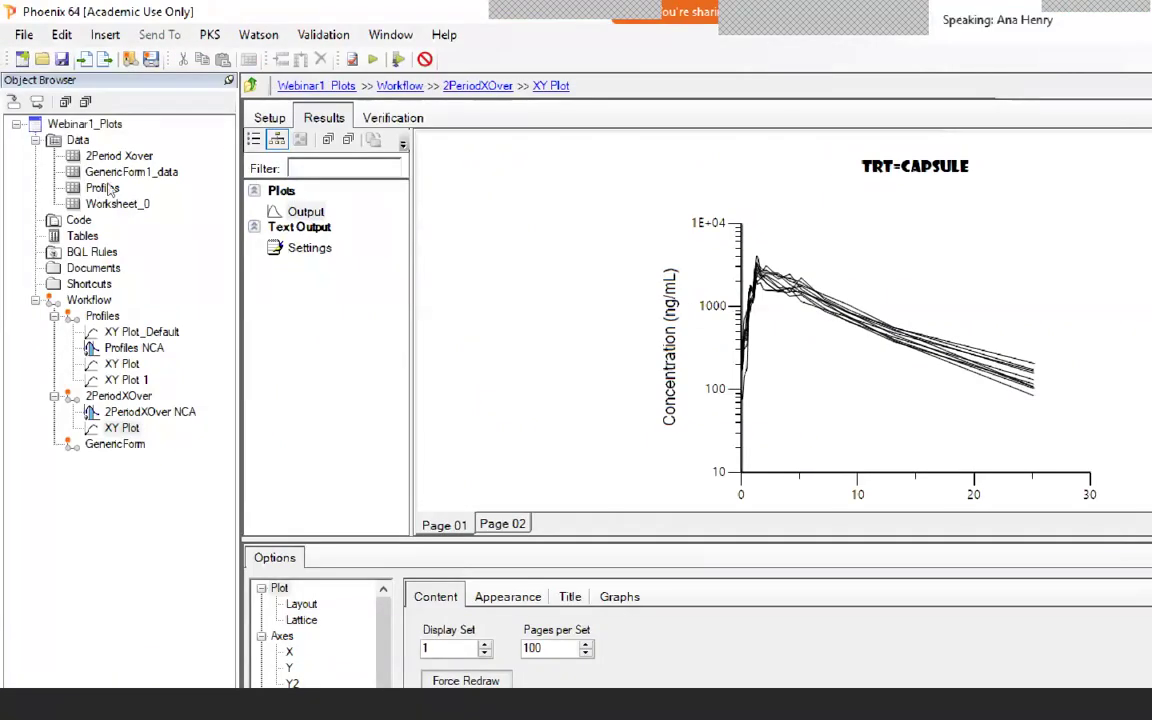
{"action": "left_click", "coordinate": [269, 117]}
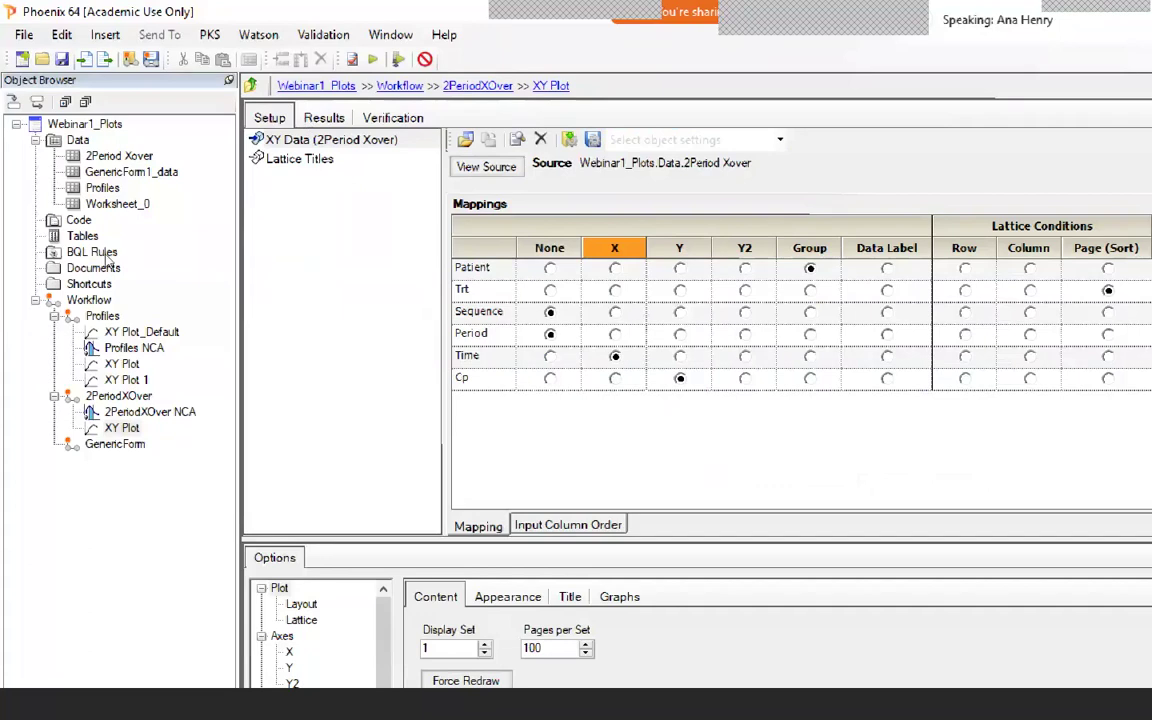
Add a new workflow inside the Profiles workflow and name it "Spaghetti with Mean".
{"action": "left_click", "coordinate": [101, 315]}
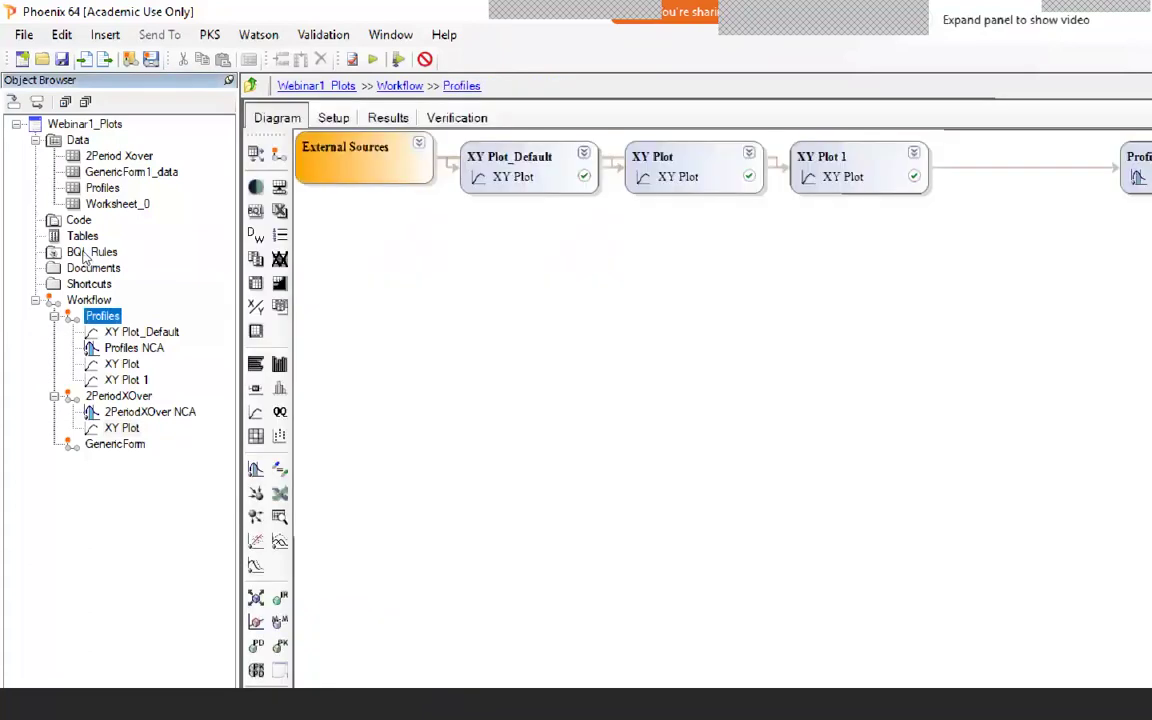
{"action": "right_click", "coordinate": [101, 316]}
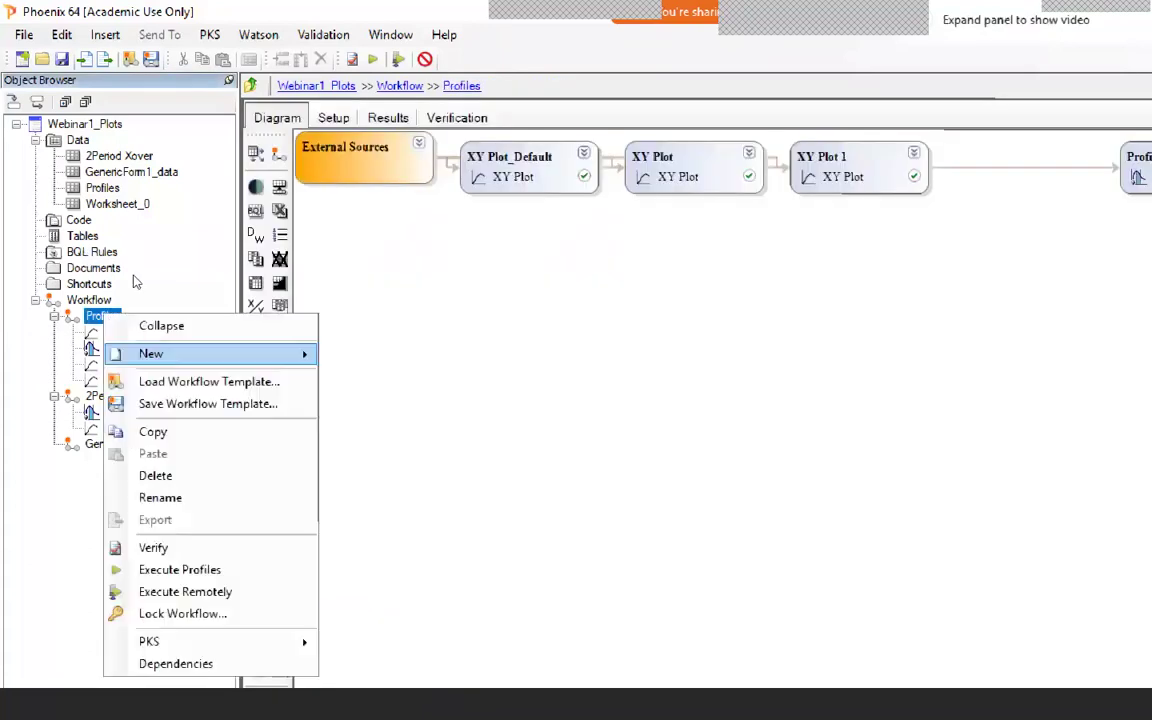
{"action": "mouse_move", "coordinate": [250, 353]}
{"action": "mouse_move", "coordinate": [372, 383]}
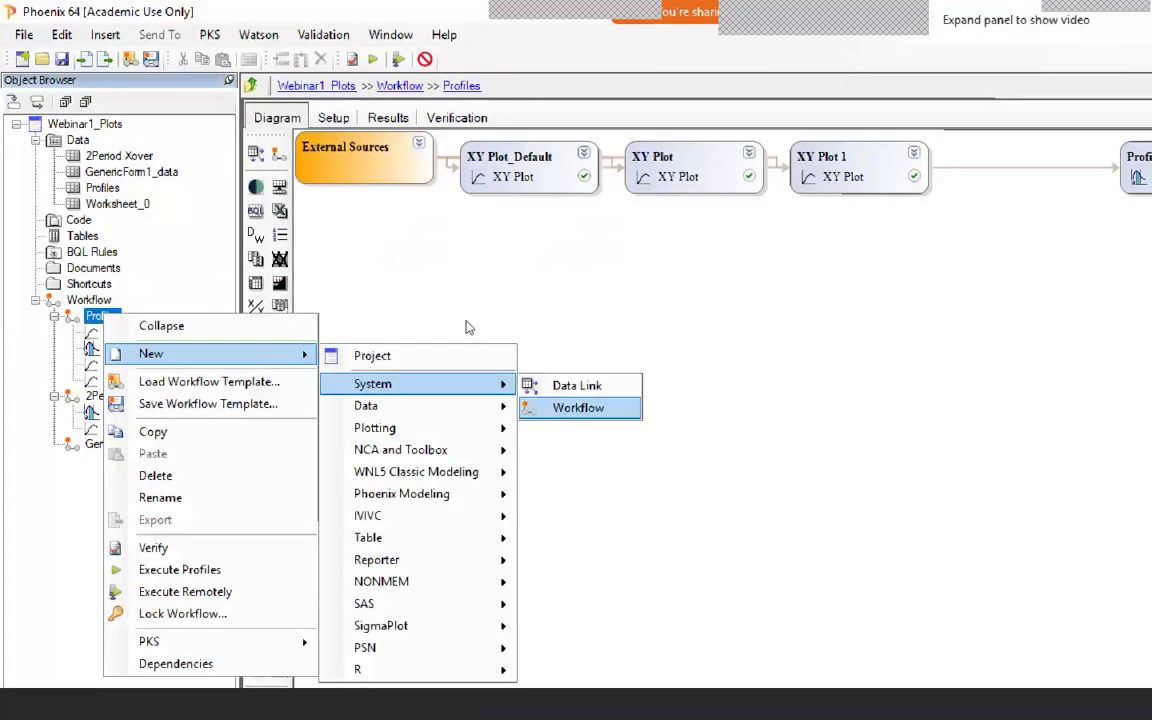
{"action": "left_click", "coordinate": [578, 406]}
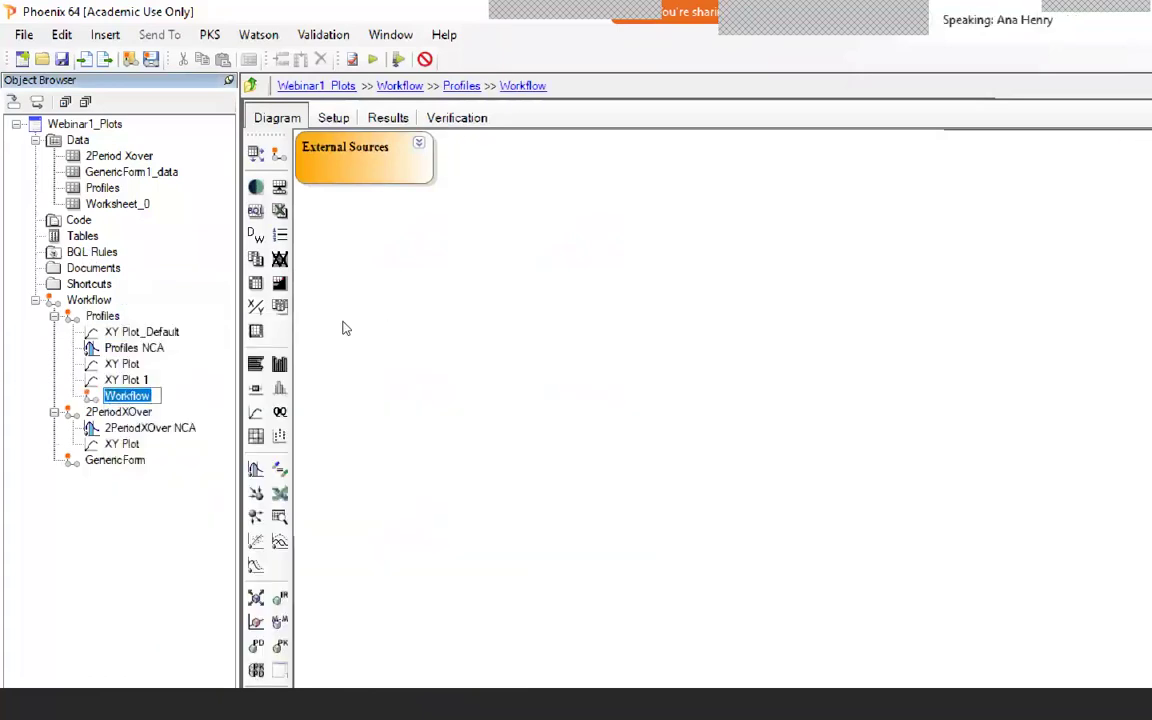
{"action": "type", "text": "Spaghetti"}
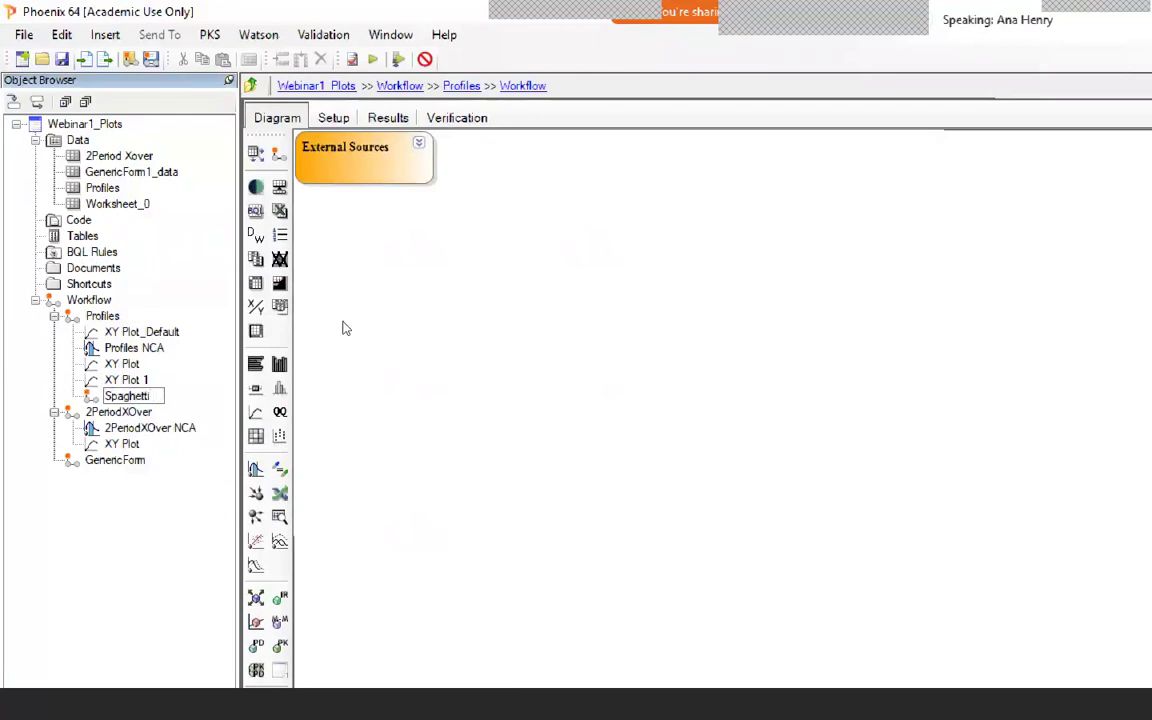
{"action": "type", "text": " with Mean"}
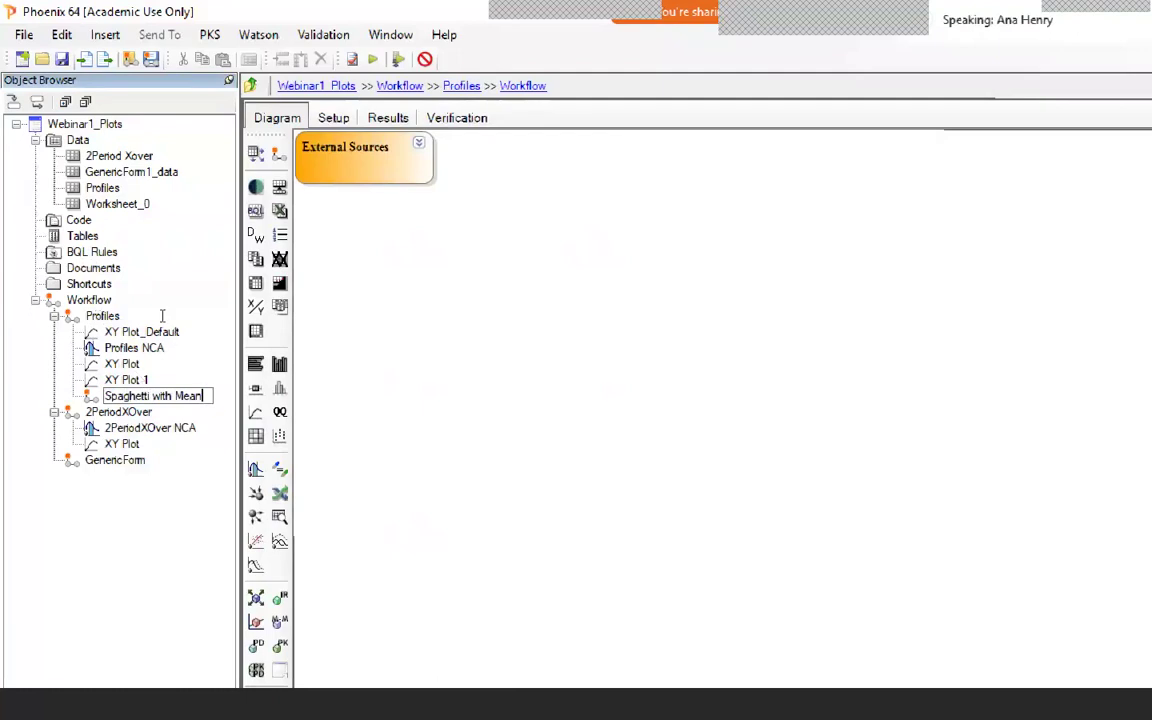
{"action": "key", "text": "Return"}
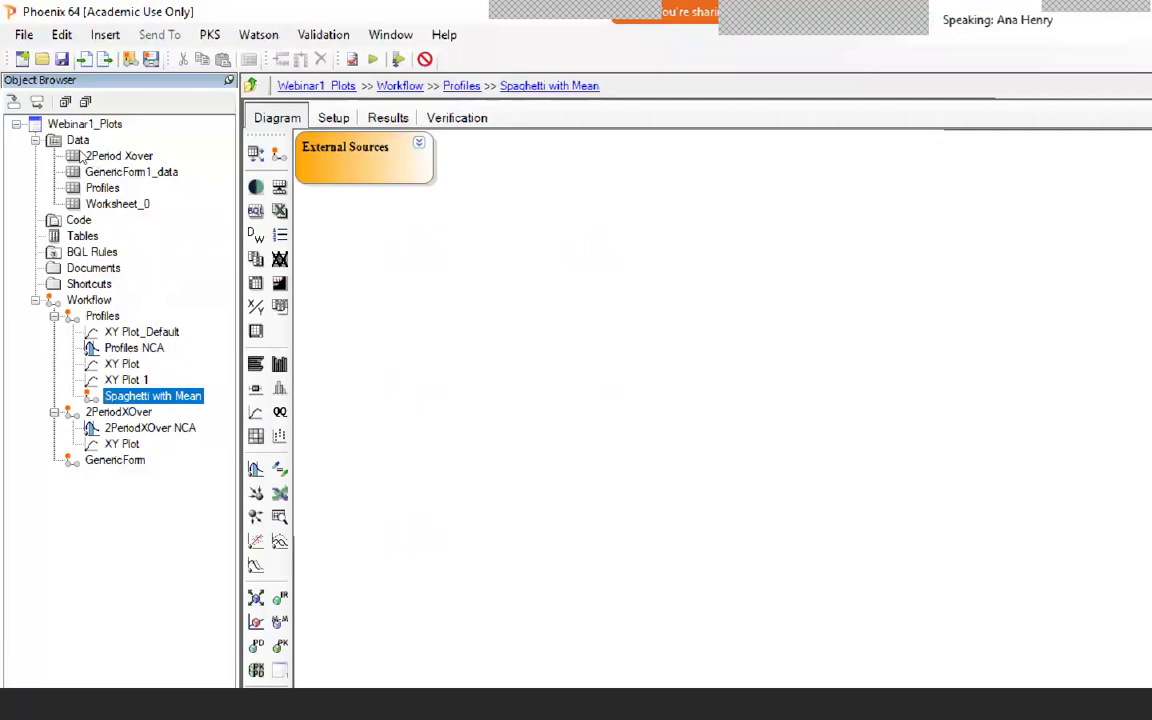
Send the Profiles worksheet to a new Descriptive Stats object in the "Spaghetti with Mean" workflow.
{"action": "right_click", "coordinate": [100, 188]}
{"action": "mouse_move", "coordinate": [200, 200]}
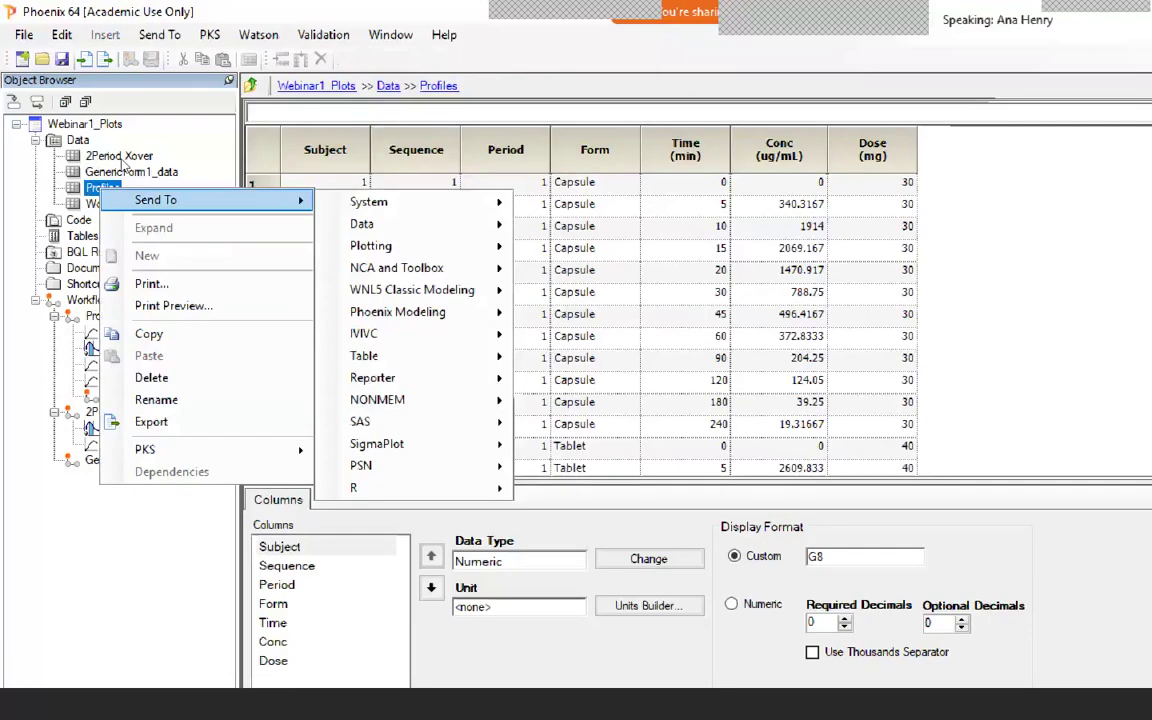
{"action": "mouse_move", "coordinate": [410, 268]}
{"action": "key", "text": "Down"}
{"action": "key", "text": "Down"}
{"action": "key", "text": "Down"}
{"action": "key", "text": "Down"}
{"action": "key", "text": "Down"}
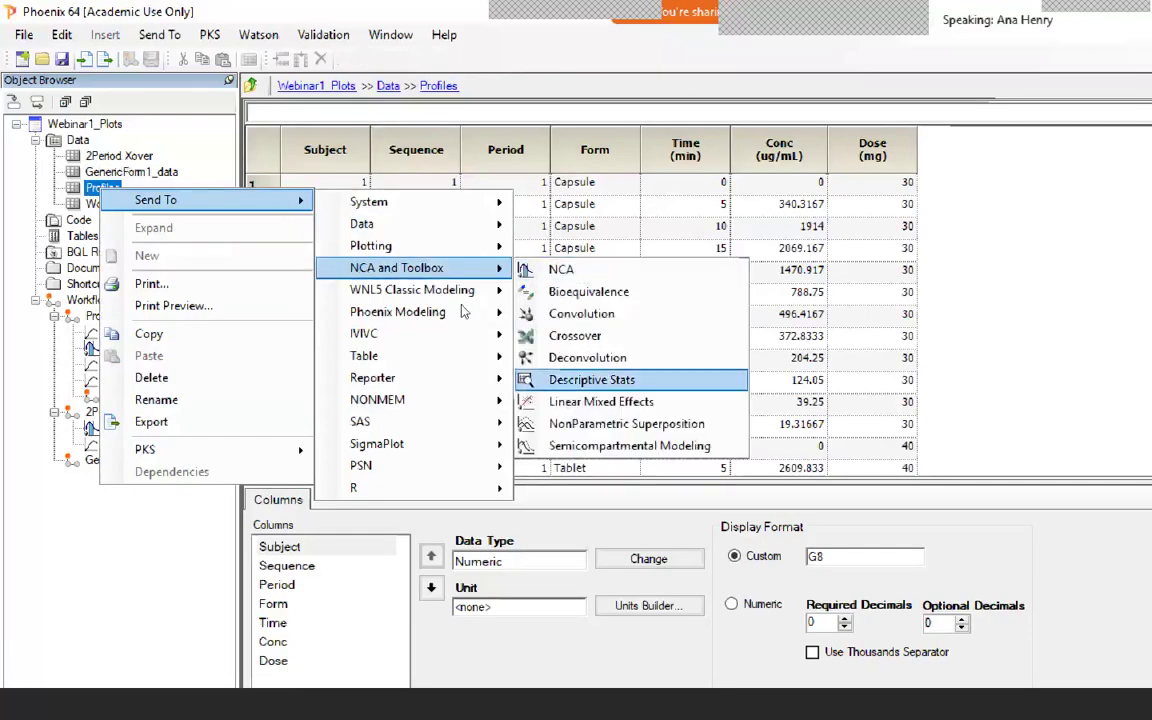
{"action": "key", "text": "Return"}
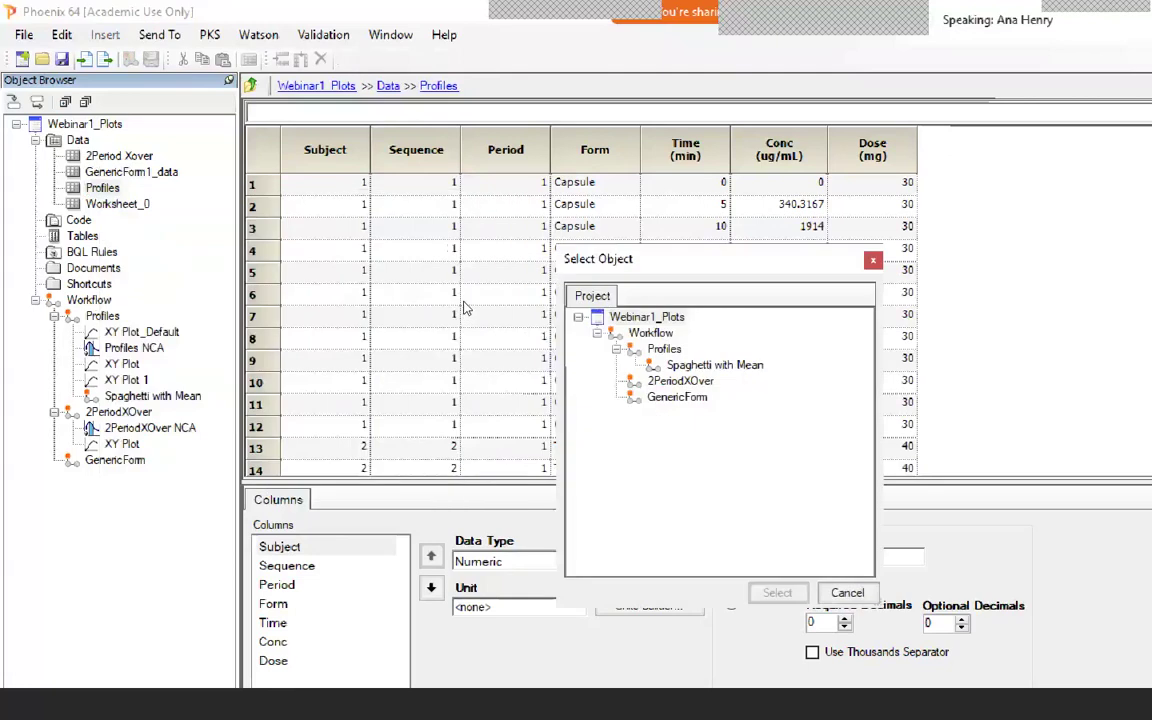
{"action": "left_click", "coordinate": [700, 365]}
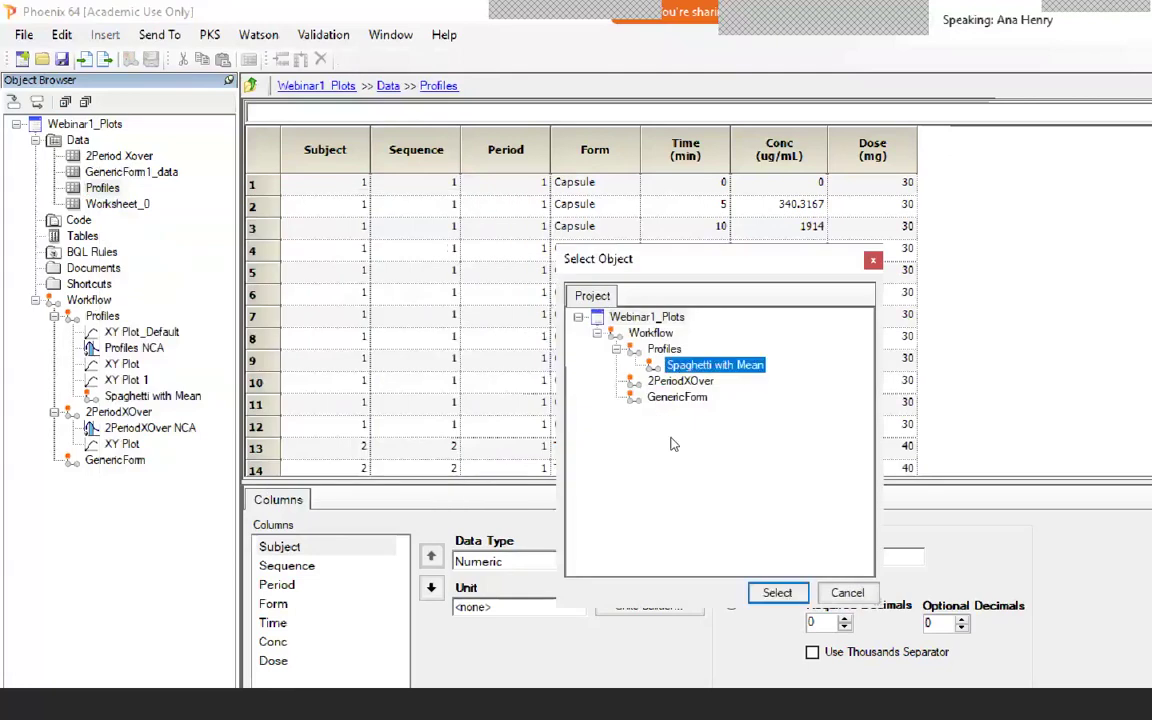
{"action": "key", "text": "Return"}
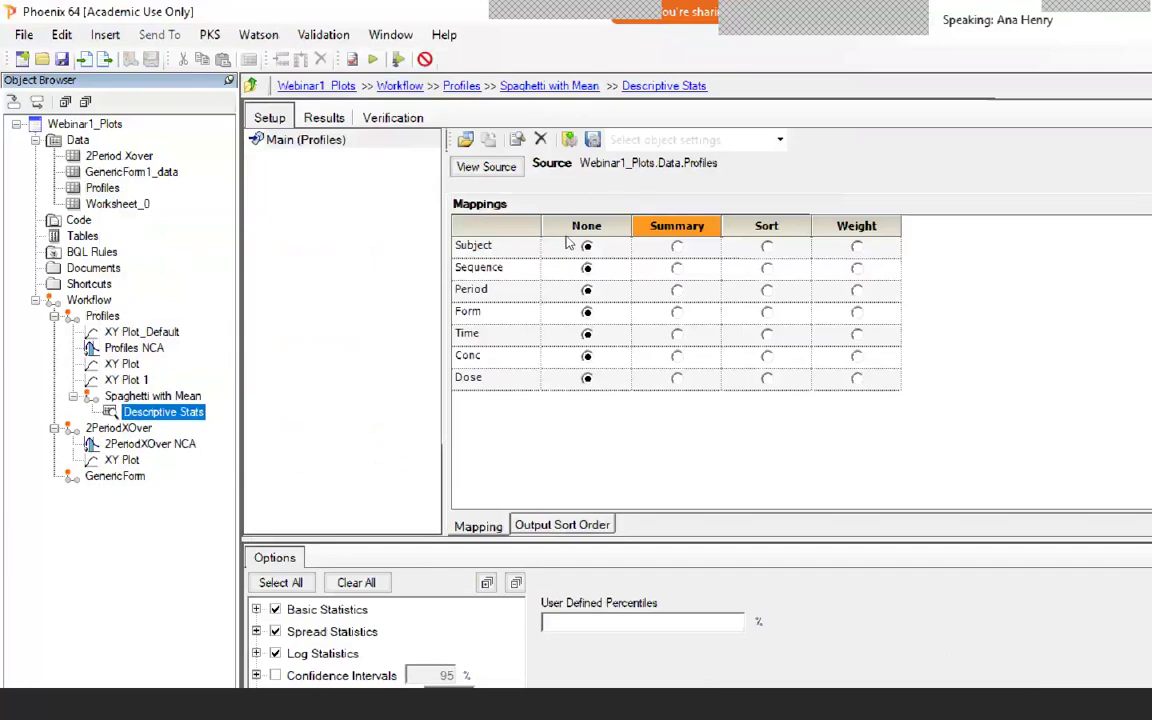
Map Conc to Summary and Time and Form to Sort, keep only Basic Statistics enabled, and execute the Descriptive Stats object.
{"action": "left_click", "coordinate": [677, 356]}
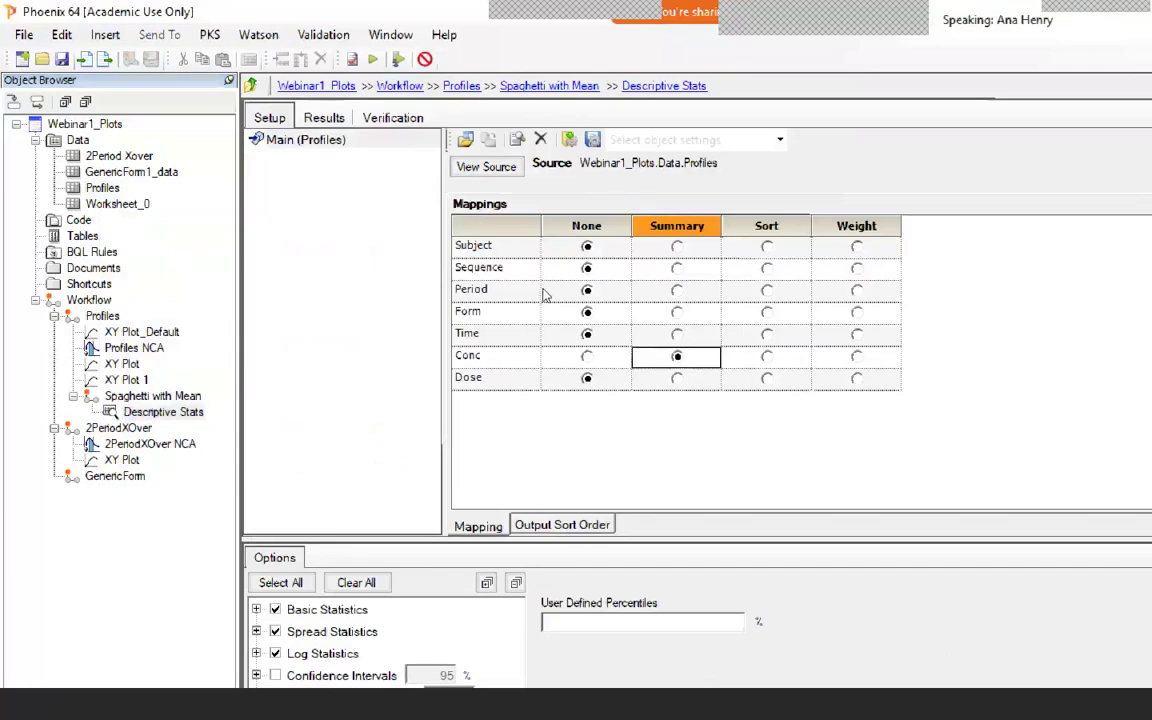
{"action": "left_click", "coordinate": [766, 334]}
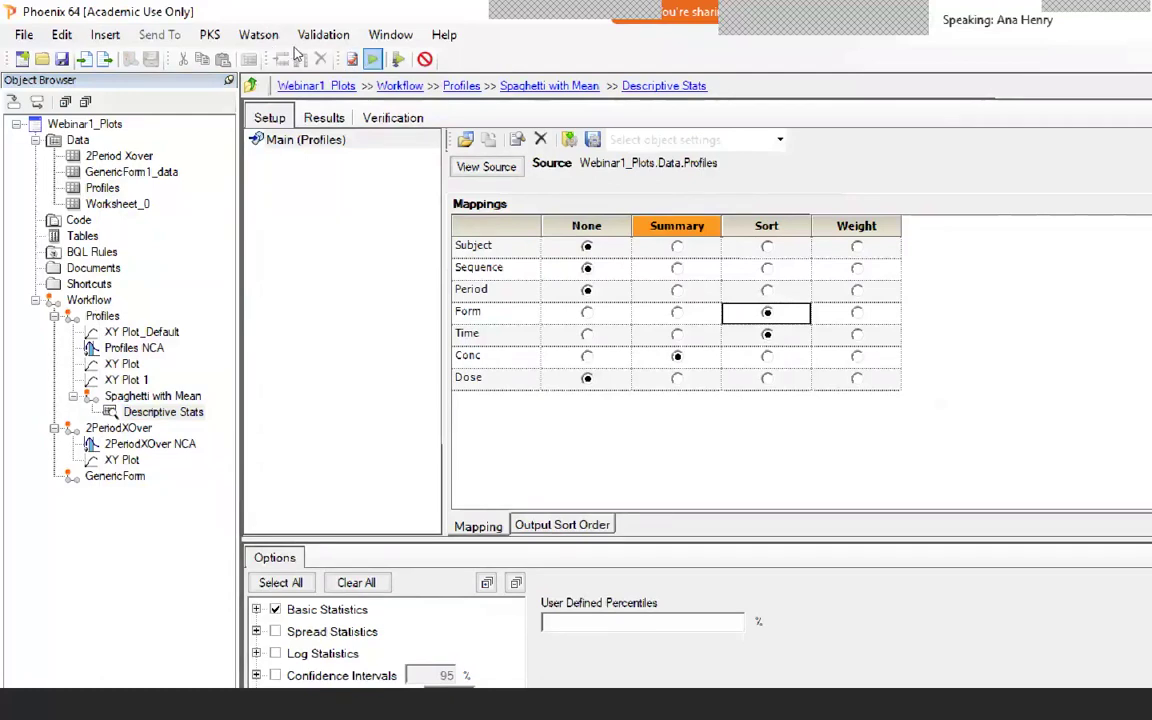
{"action": "left_click", "coordinate": [372, 59]}
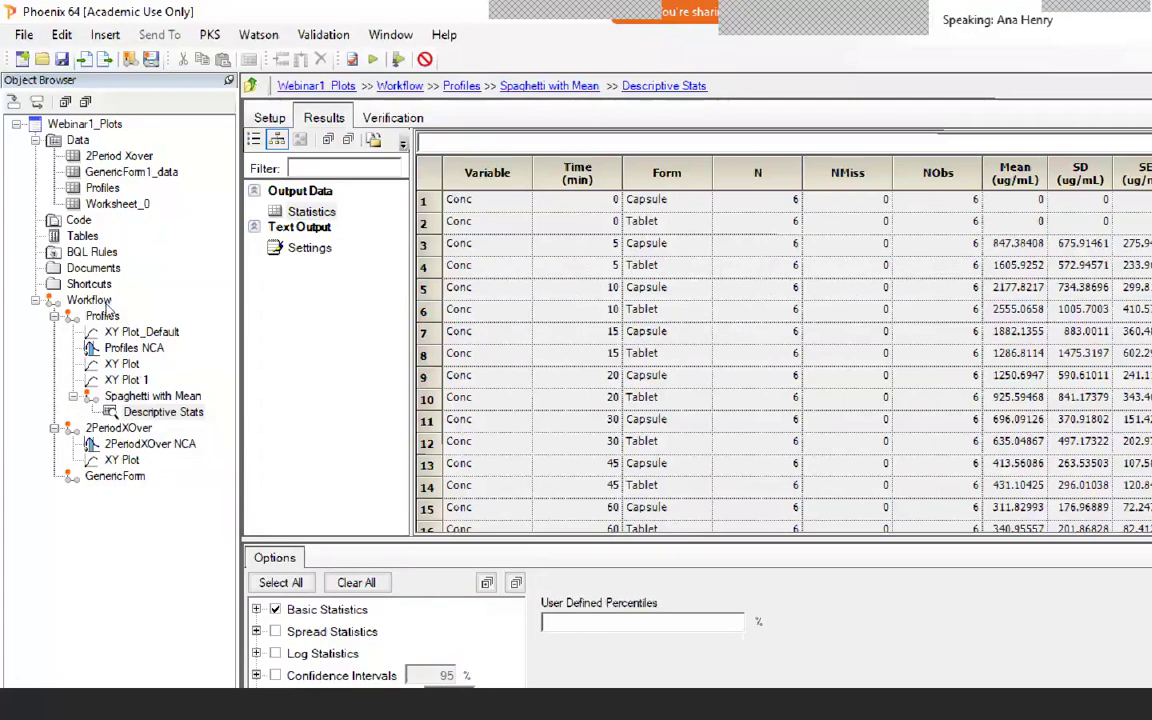
Copy XY Plot 1 into the "Spaghetti with Mean" workflow and check the copy's output and setup.
{"action": "left_click", "coordinate": [126, 379]}
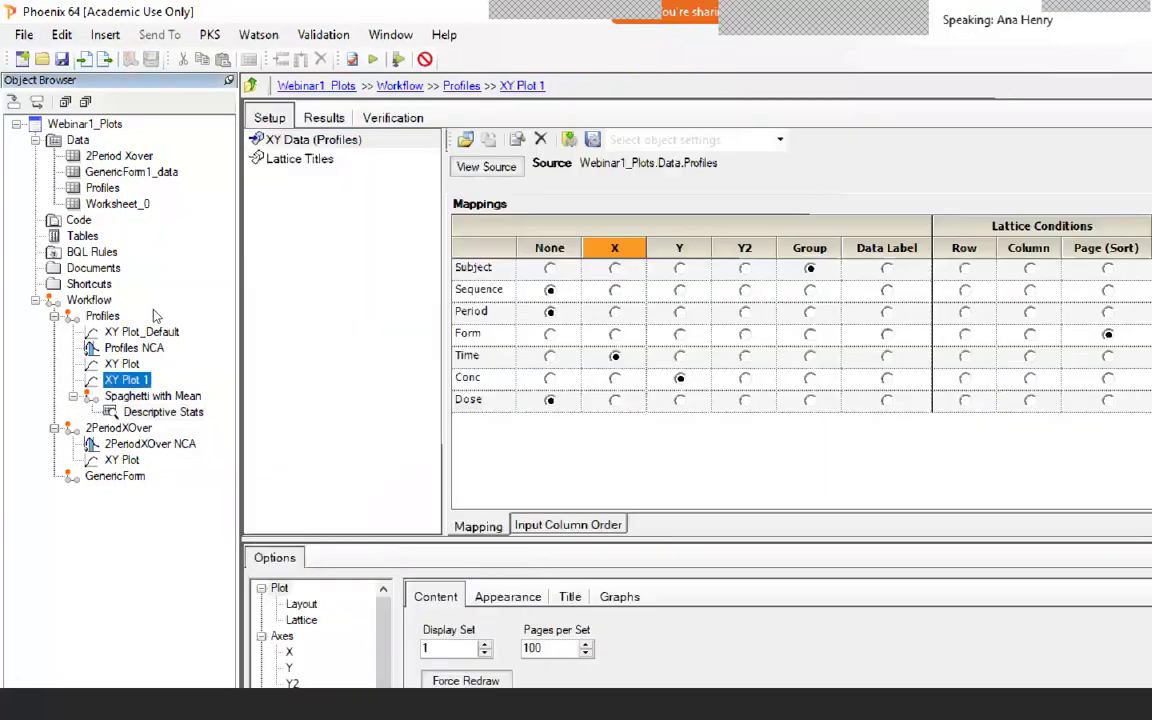
{"action": "key", "text": "Down"}
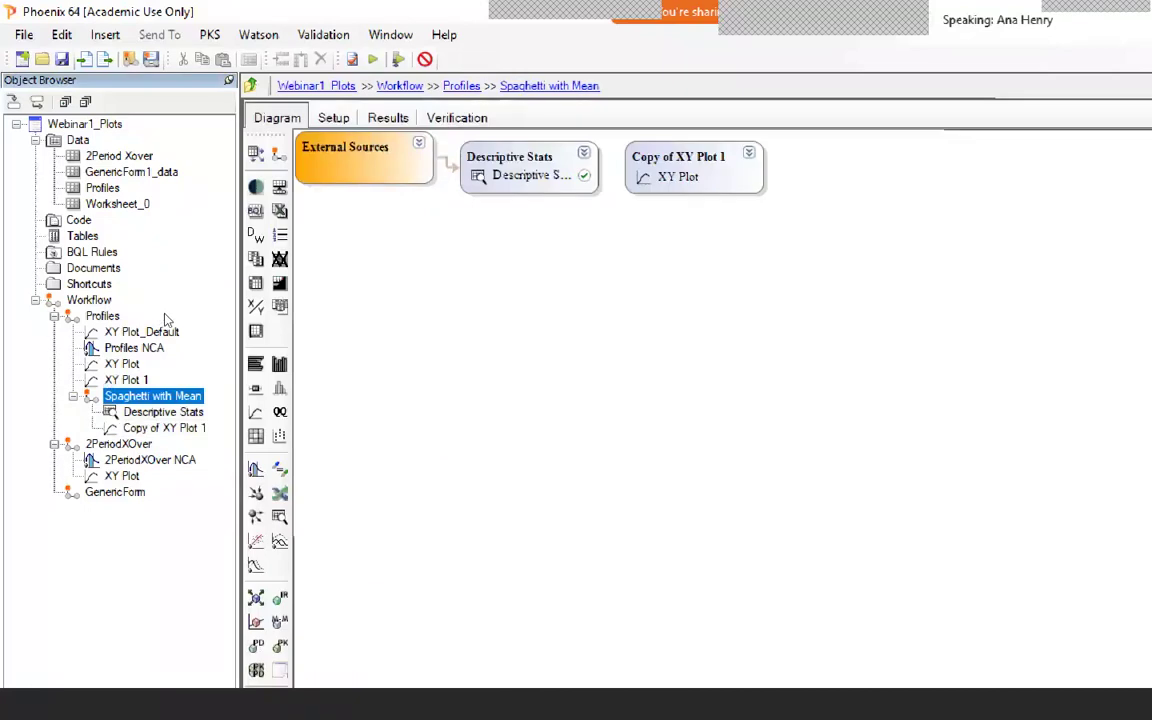
{"action": "key", "text": "Down"}
{"action": "key", "text": "Down"}
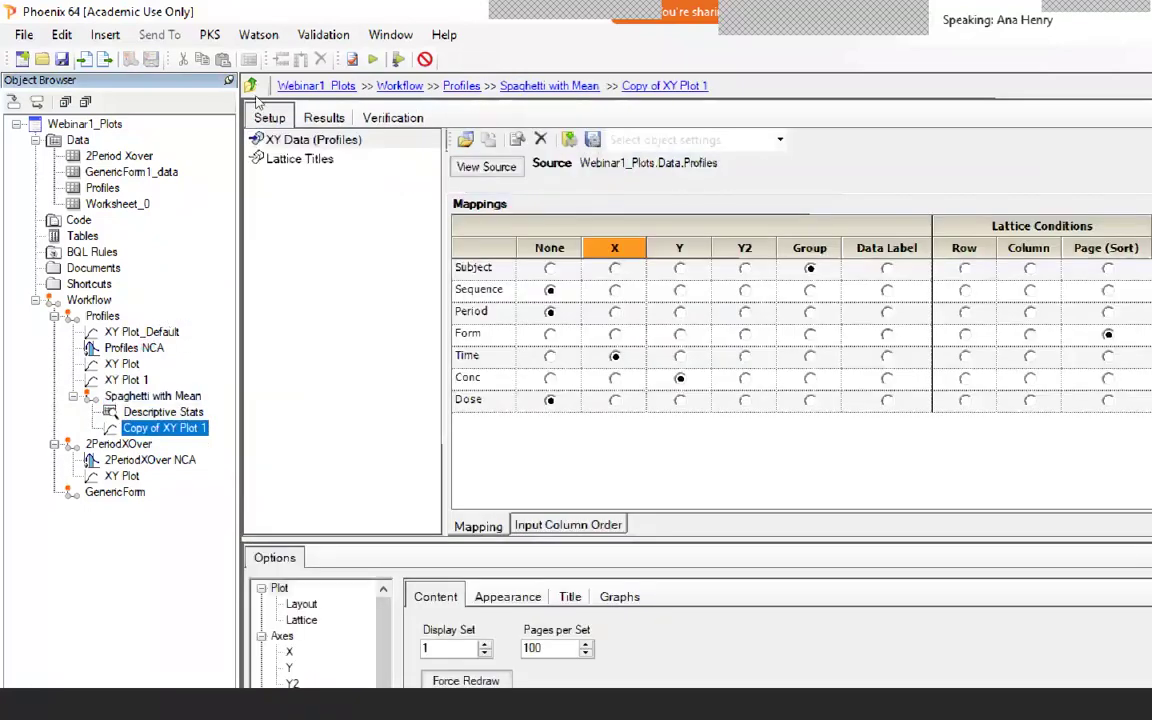
{"action": "left_click", "coordinate": [323, 117]}
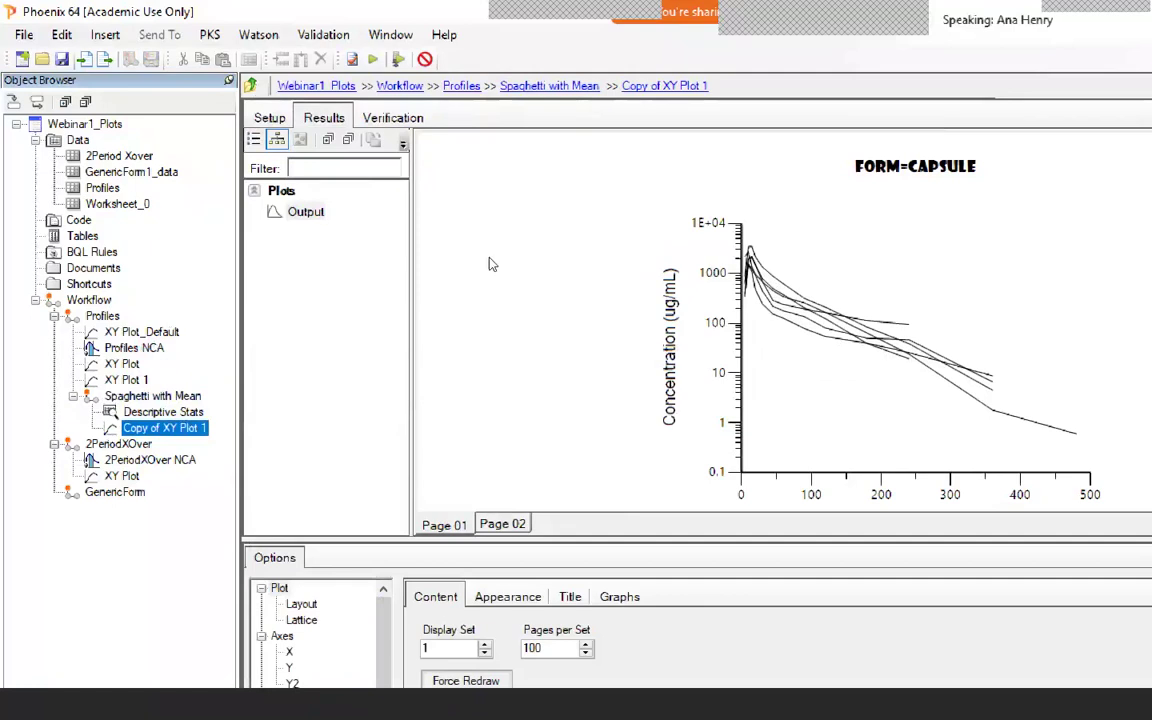
{"action": "left_click", "coordinate": [263, 117]}
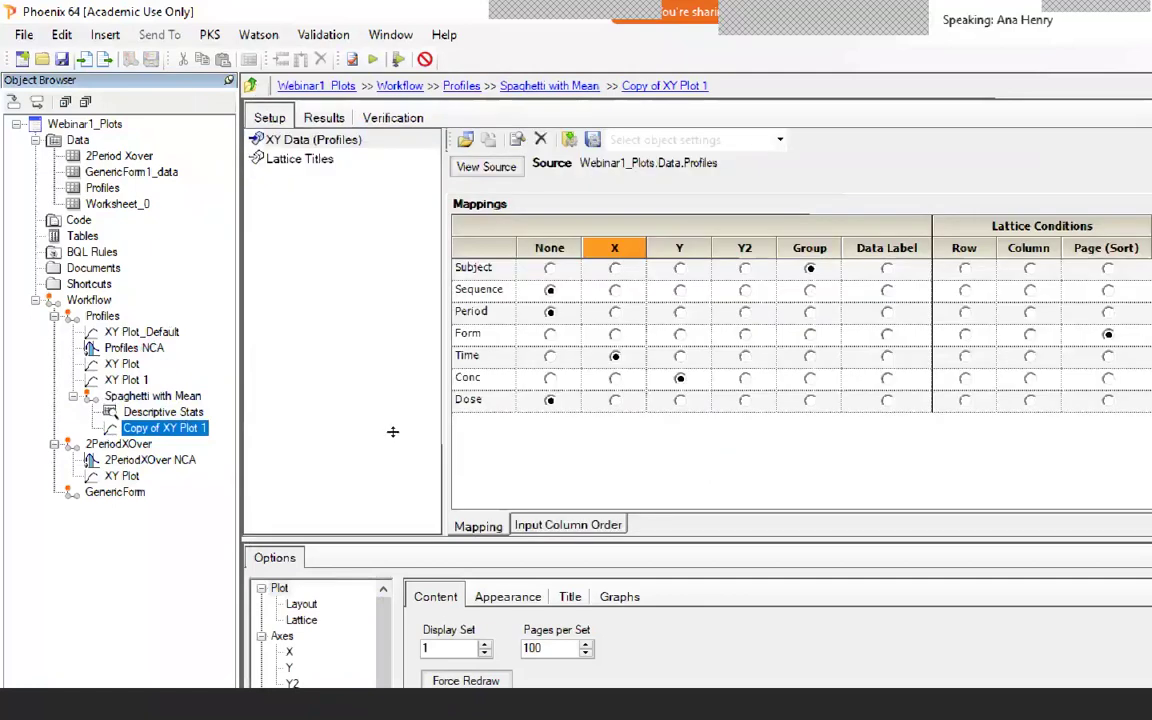
Add a second graph to the copied XY plot and select its empty XY Data input.
{"action": "left_click_drag", "start_coordinate": [392, 431], "coordinate": [392, 466]}
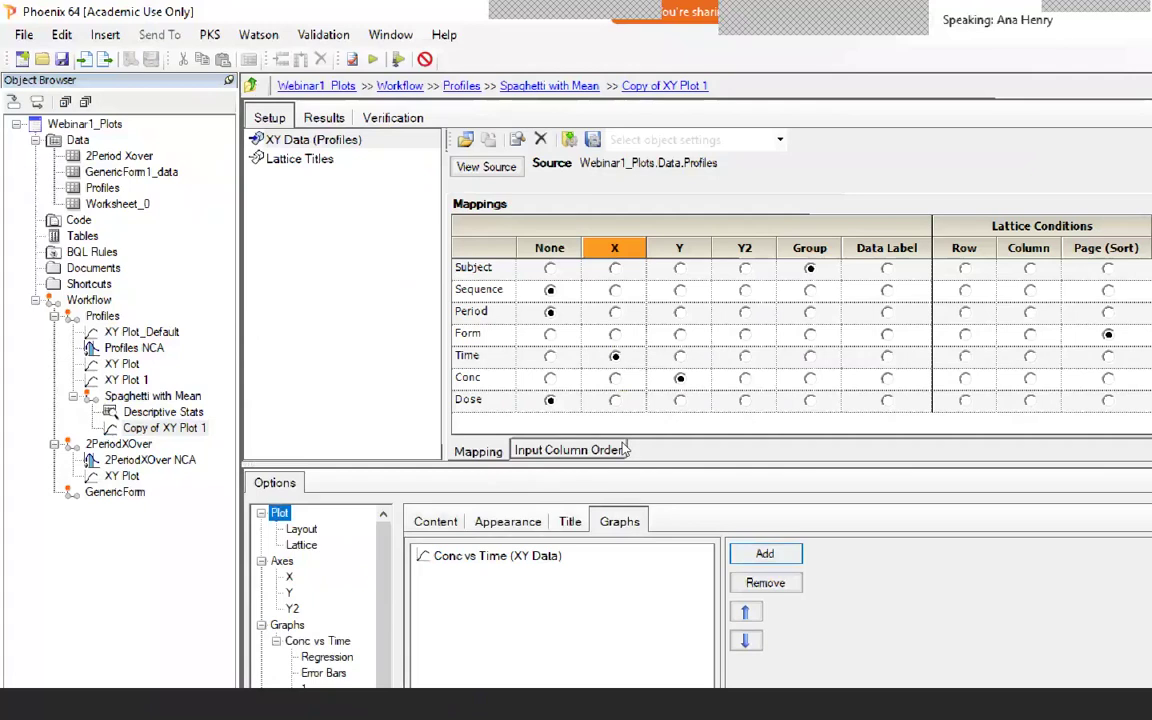
{"action": "left_click", "coordinate": [765, 553]}
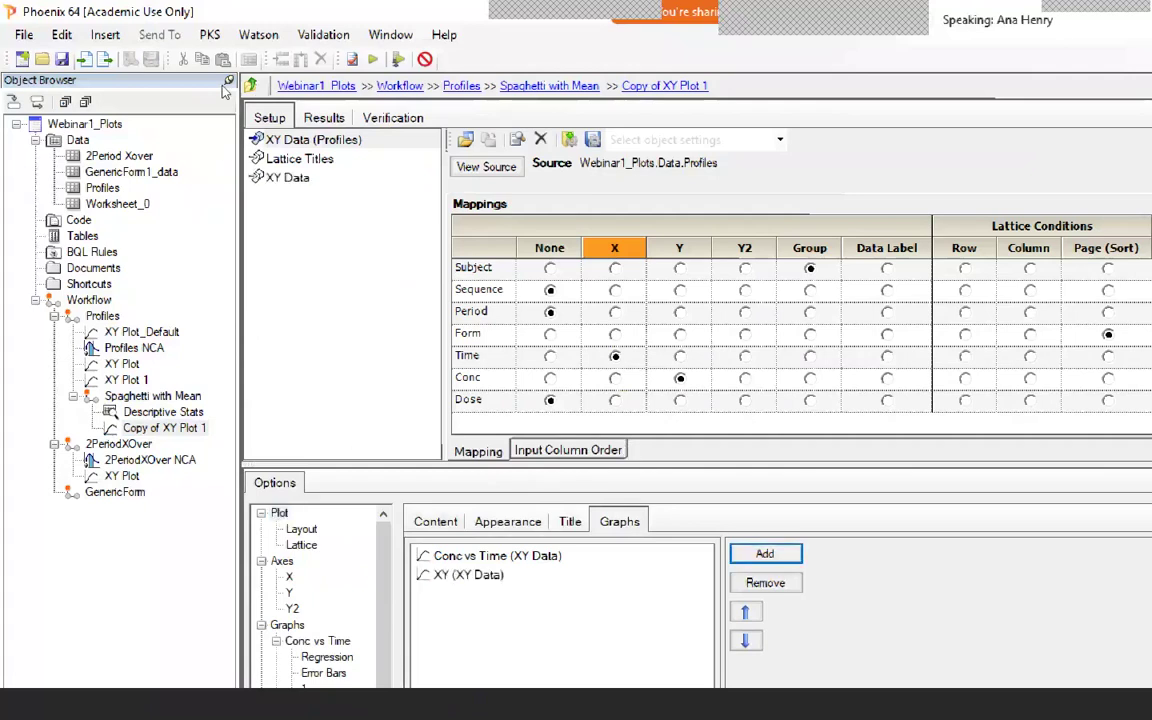
{"action": "left_click", "coordinate": [286, 177]}
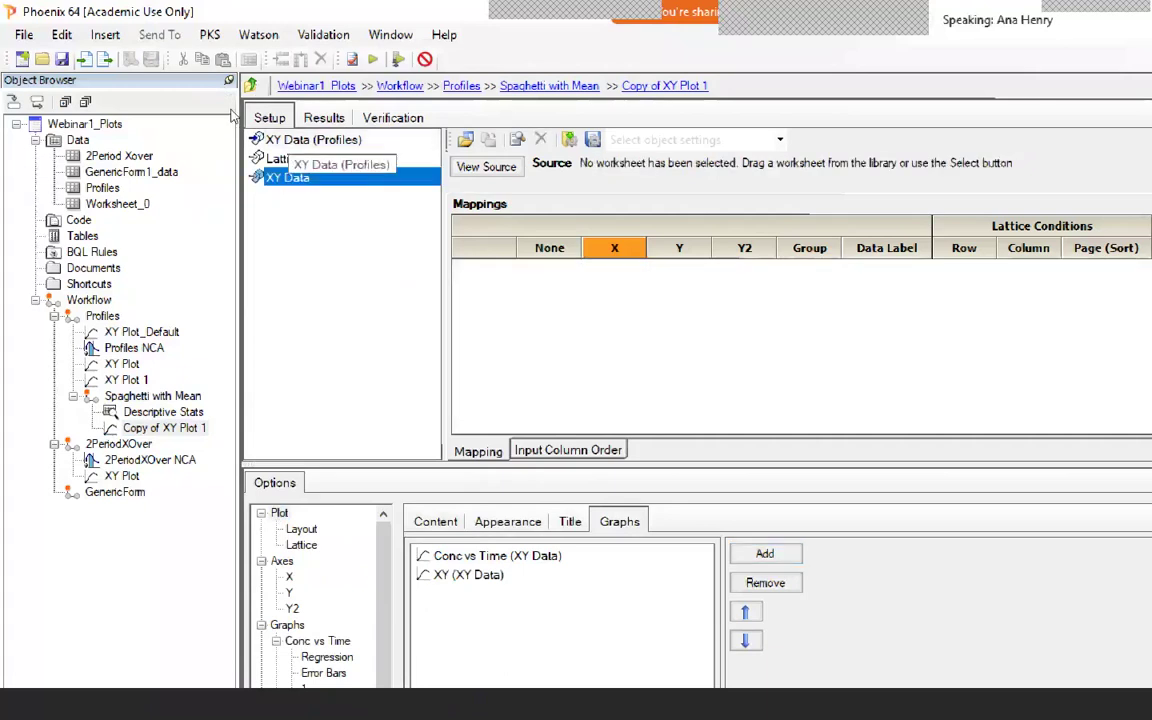
{"action": "left_click", "coordinate": [288, 139]}
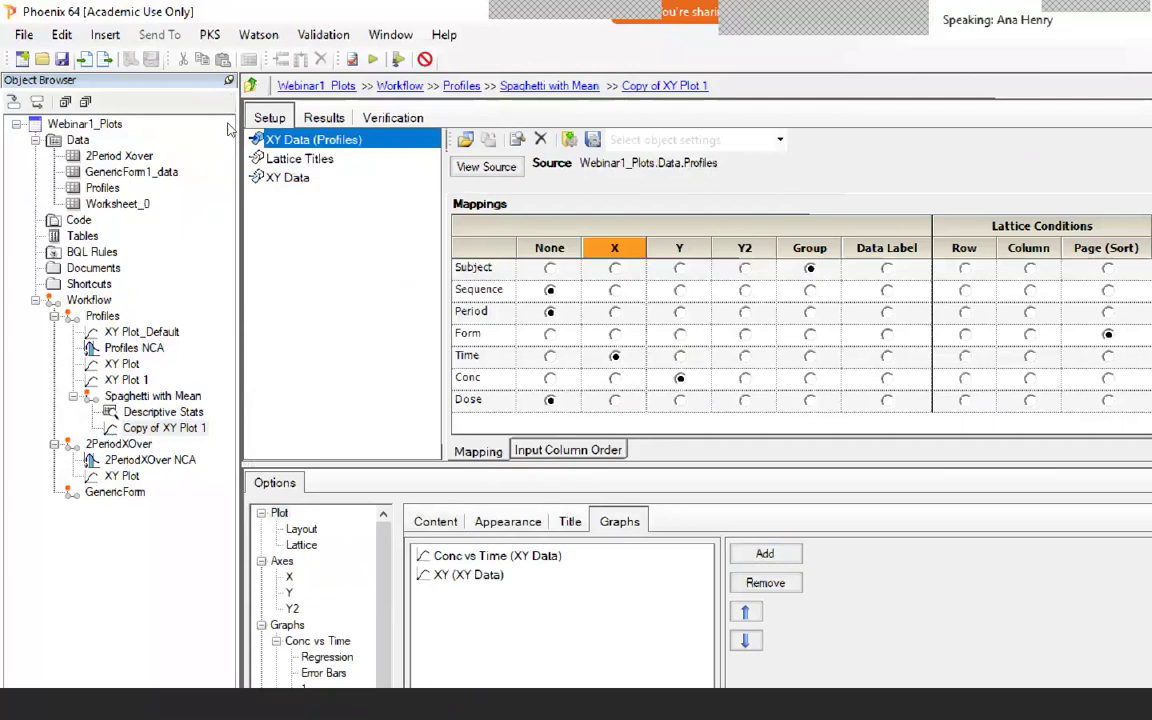
{"action": "key", "text": "Down"}
{"action": "key", "text": "Down"}
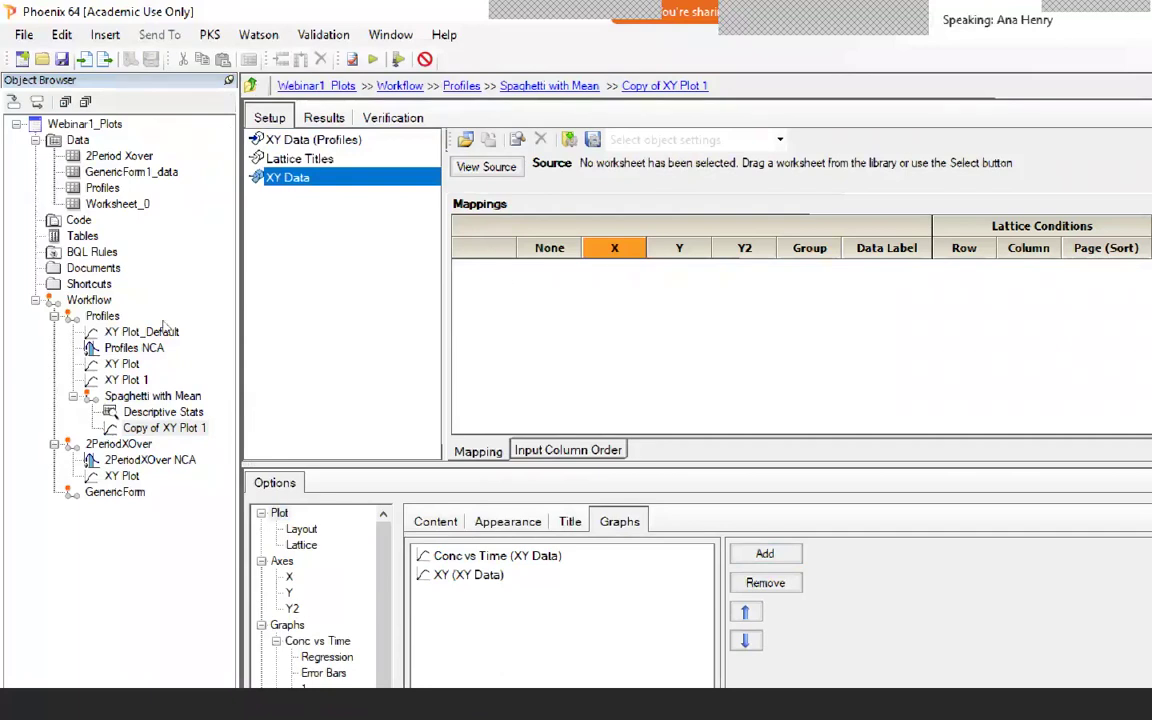
Use the Descriptive Stats results as the second graph's source, map Mean to Y and Form to Page (Sort), and execute the plot.
{"action": "left_click_drag", "start_coordinate": [160, 411], "coordinate": [430, 268]}
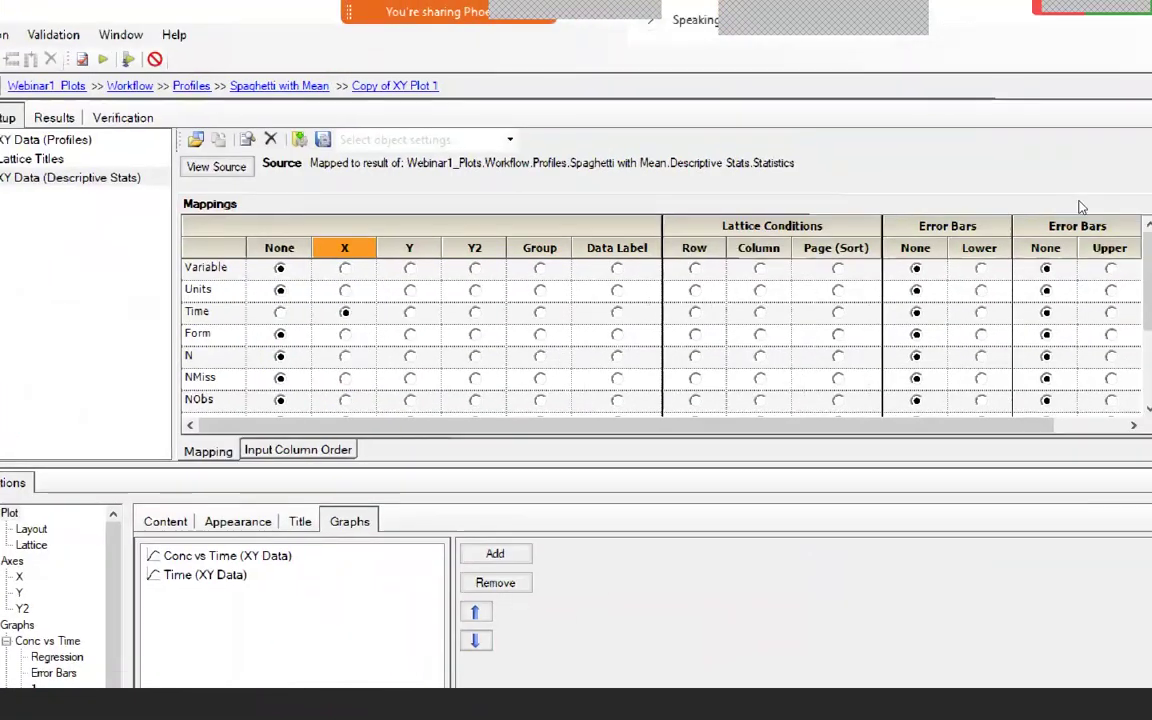
{"action": "scroll", "coordinate": [1140, 231], "scroll_direction": "down", "scroll_amount": 1}
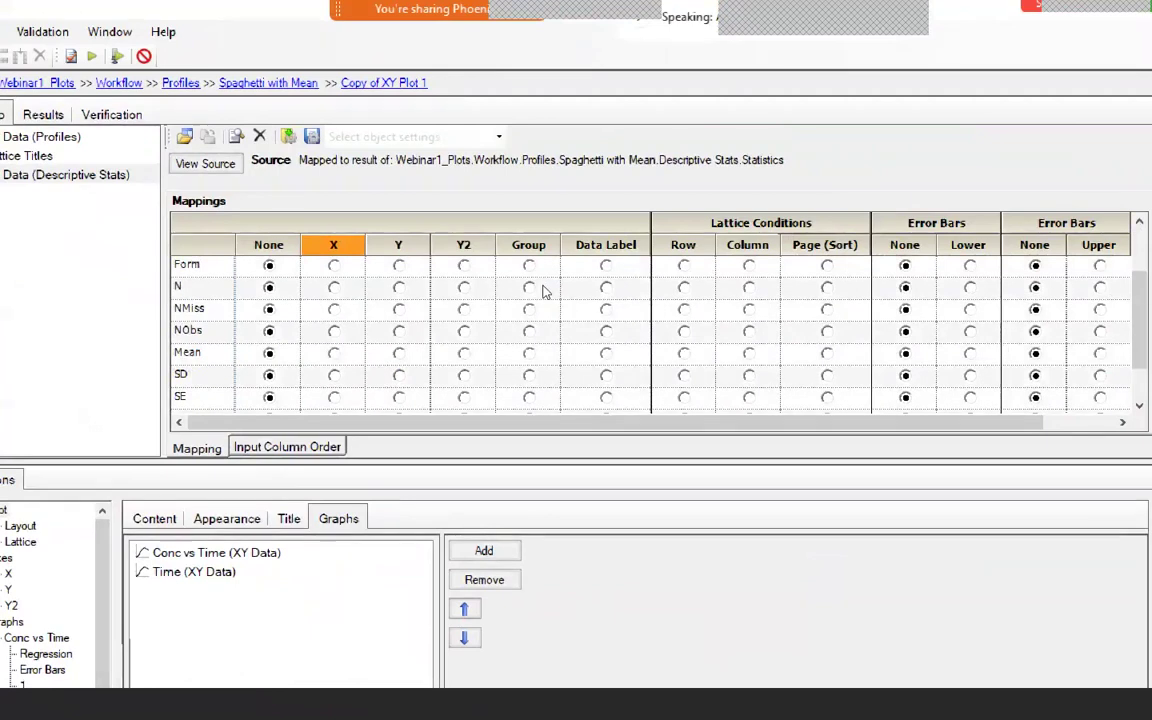
{"action": "left_click", "coordinate": [398, 352]}
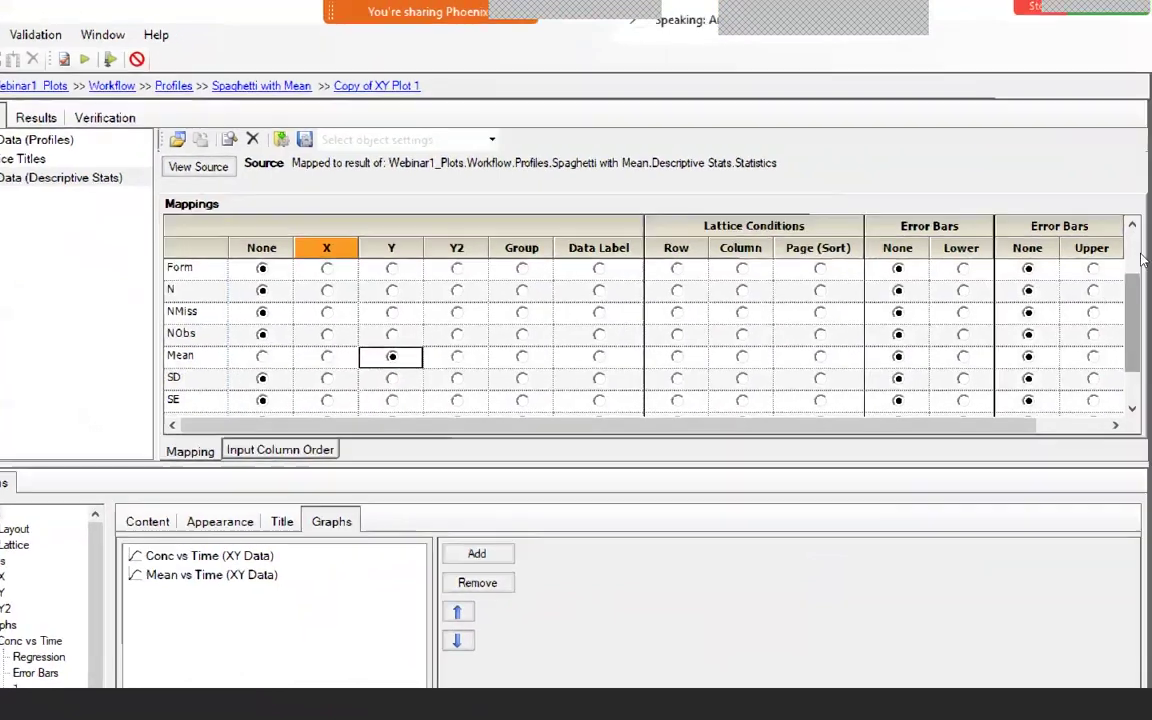
{"action": "scroll", "coordinate": [507, 224], "scroll_direction": "up", "scroll_amount": 1}
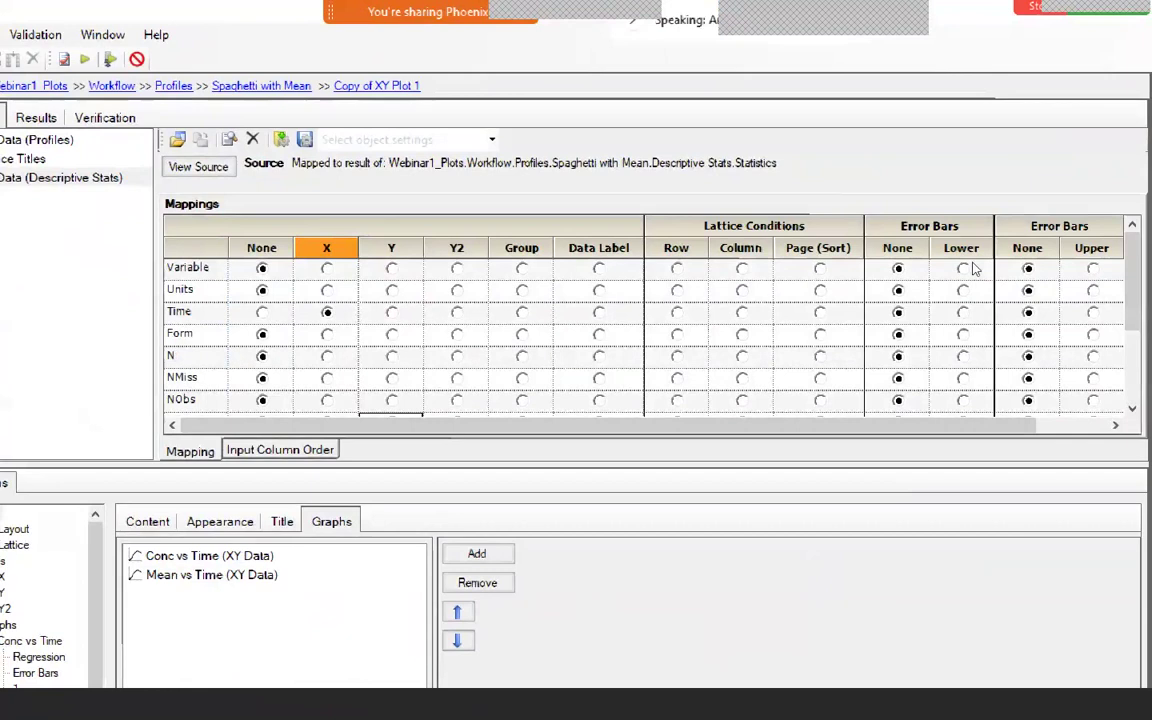
{"action": "left_click", "coordinate": [819, 333]}
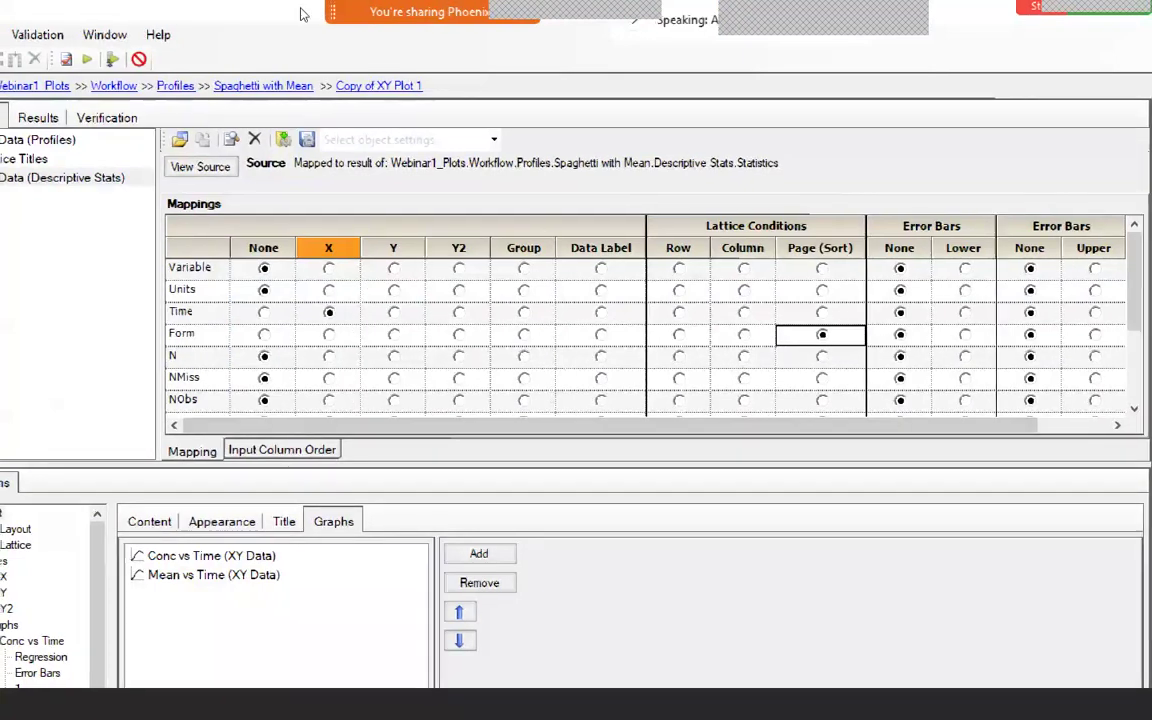
{"action": "left_click", "coordinate": [86, 59]}
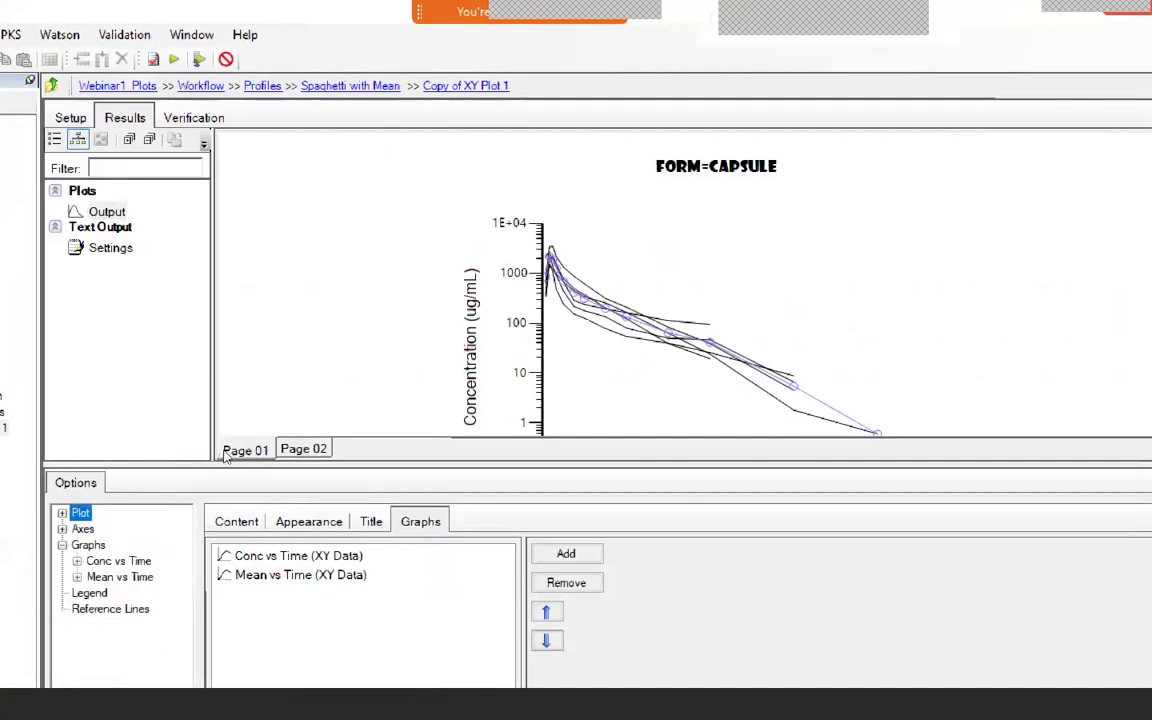
Turn off the markers for the Mean vs Time graph.
{"action": "key", "text": "Down"}
{"action": "key", "text": "Down"}
{"action": "key", "text": "Down"}
{"action": "key", "text": "Down"}
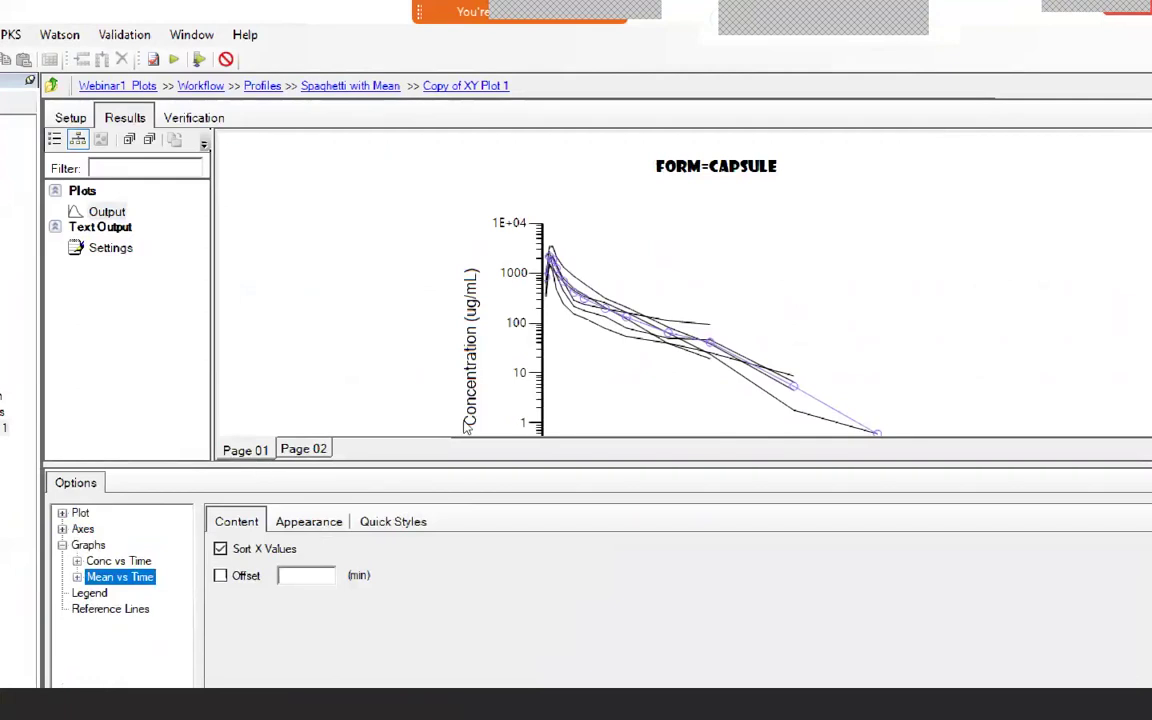
{"action": "key", "text": "ctrl+Tab"}
{"action": "key", "text": "ctrl+Tab"}
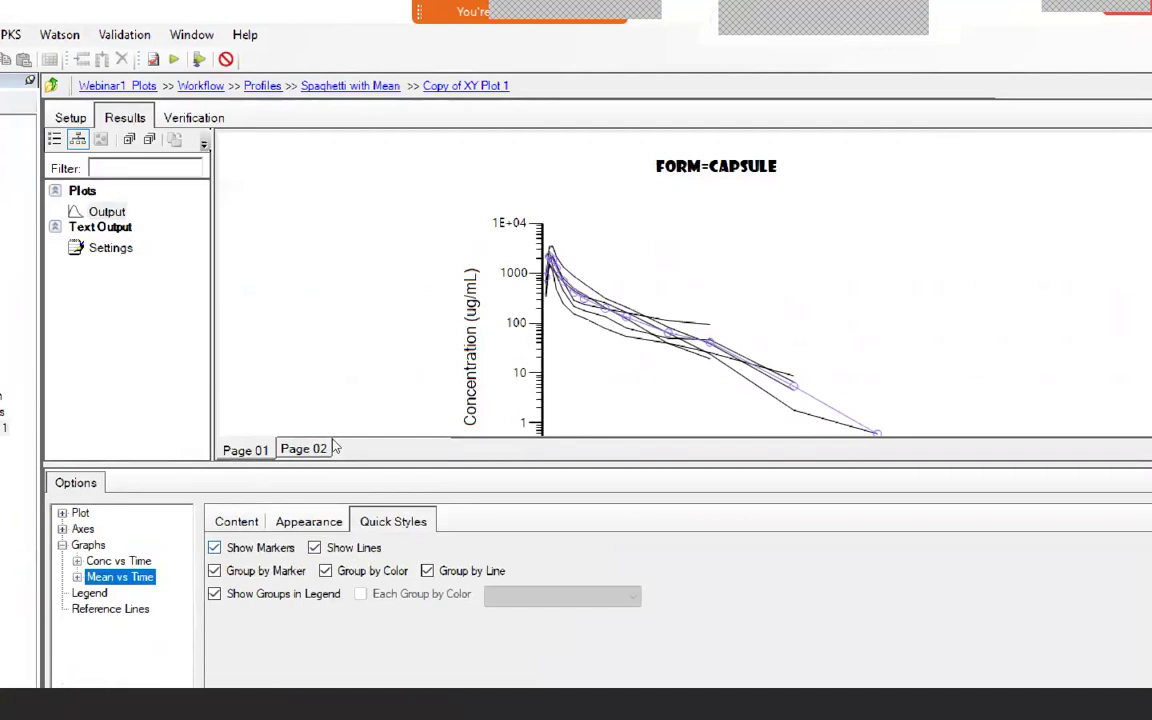
{"action": "key", "text": "Tab"}
{"action": "key", "text": "space"}
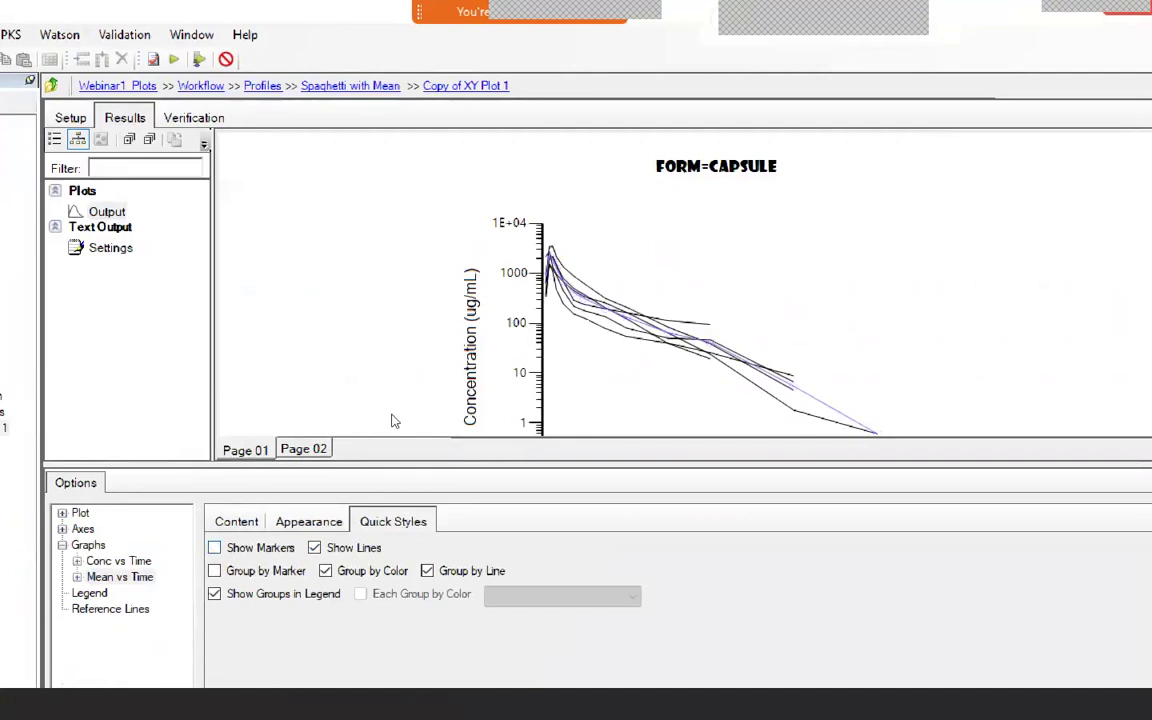
Set the Mean vs Time line color to Blue and its line weight to 3, and enlarge the plot area.
{"action": "key", "text": "ctrl+shift+Tab"}
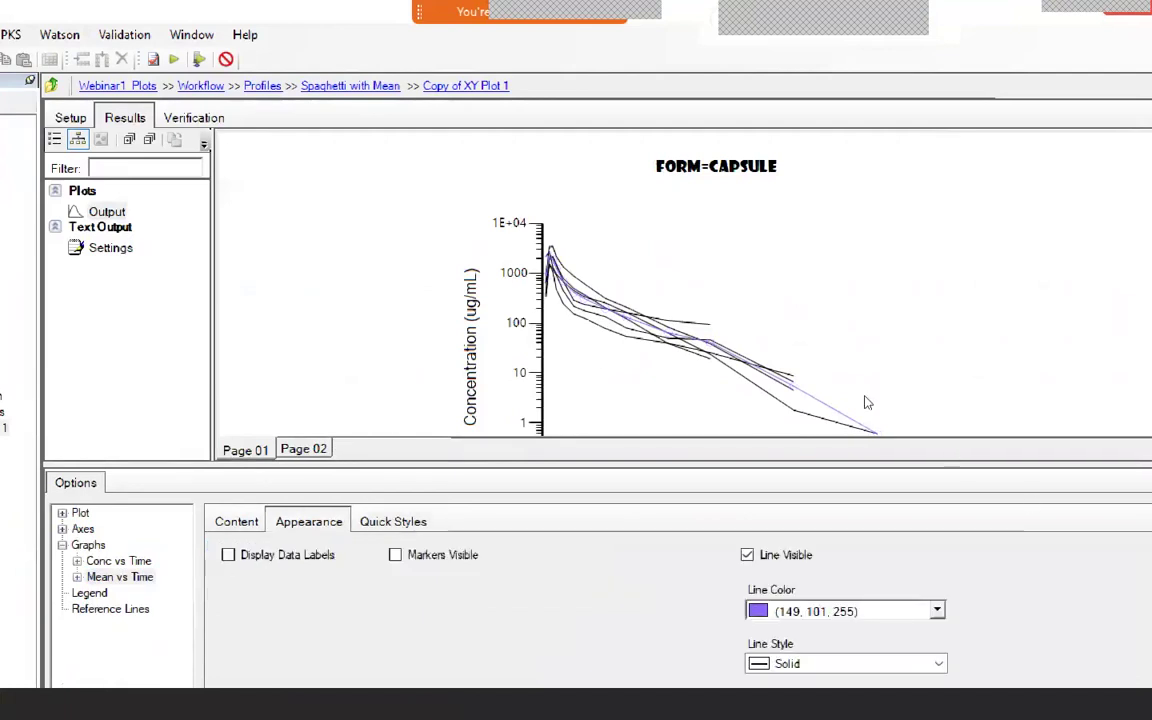
{"action": "left_click_drag", "start_coordinate": [880, 462], "coordinate": [902, 427]}
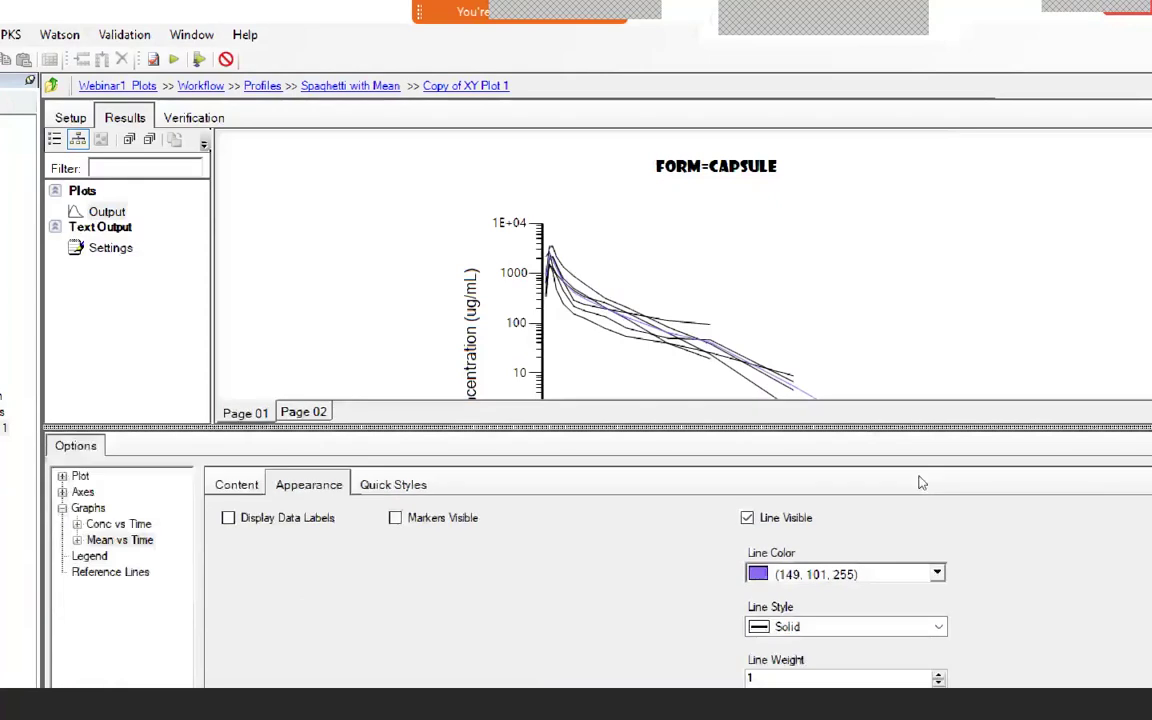
{"action": "left_click", "coordinate": [937, 572]}
{"action": "left_click", "coordinate": [903, 648]}
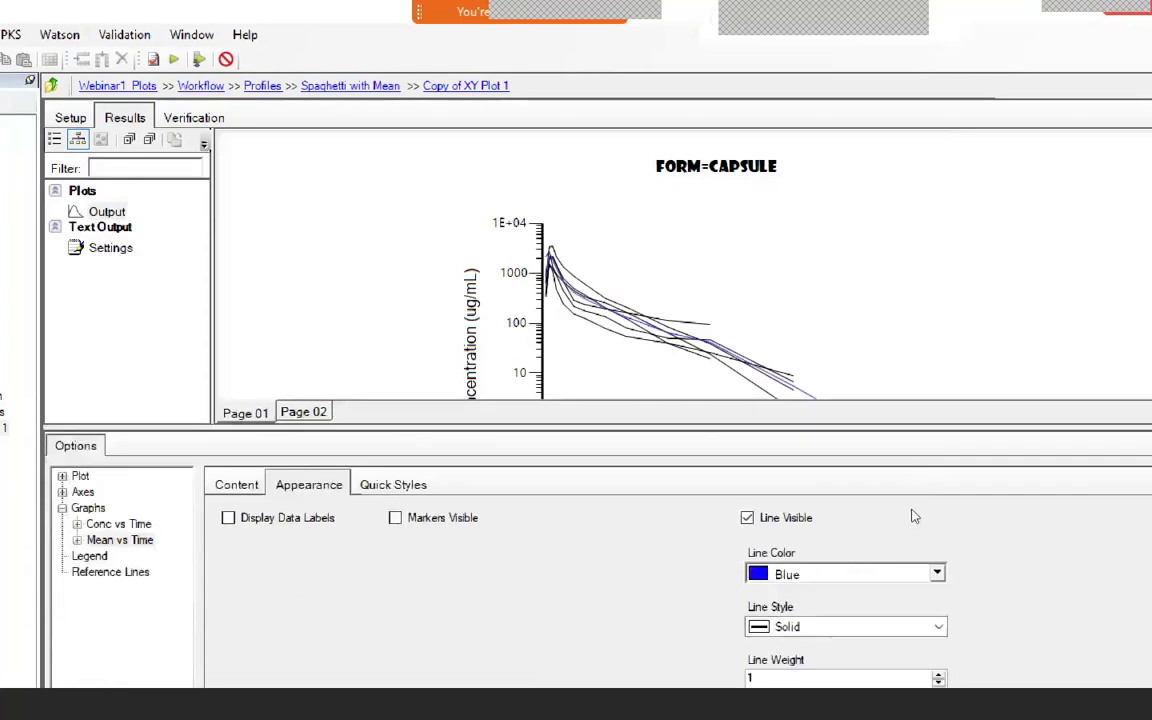
{"action": "key", "text": "Up"}
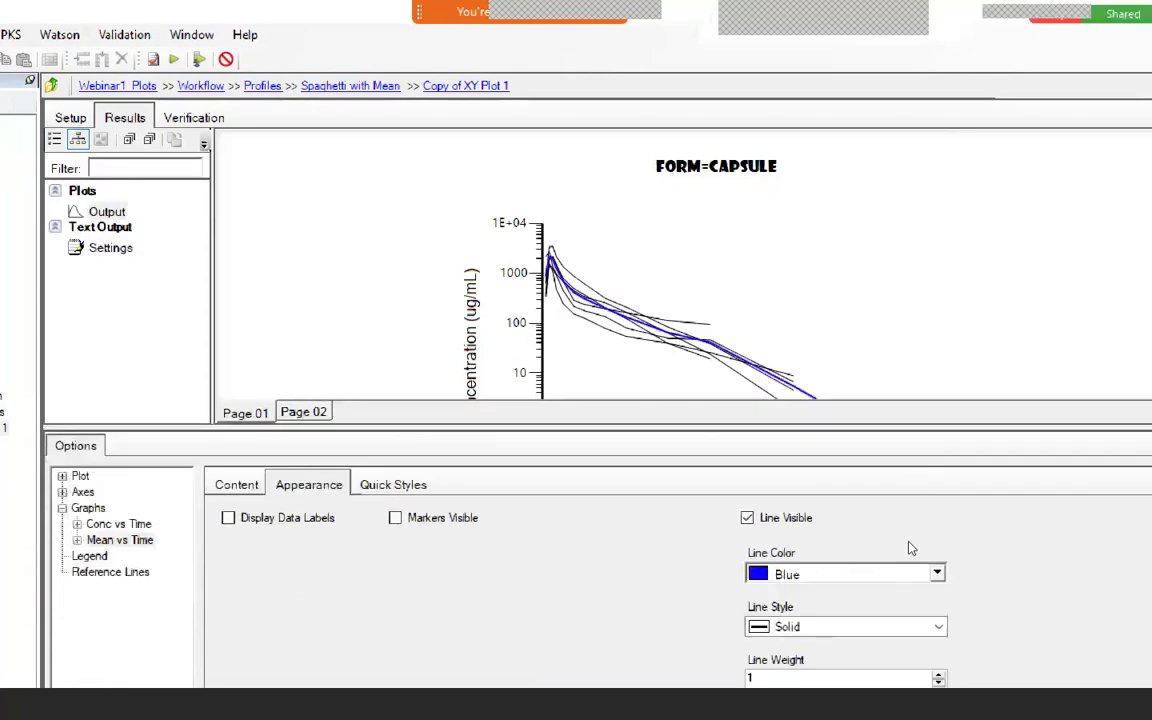
{"action": "key", "text": "Up"}
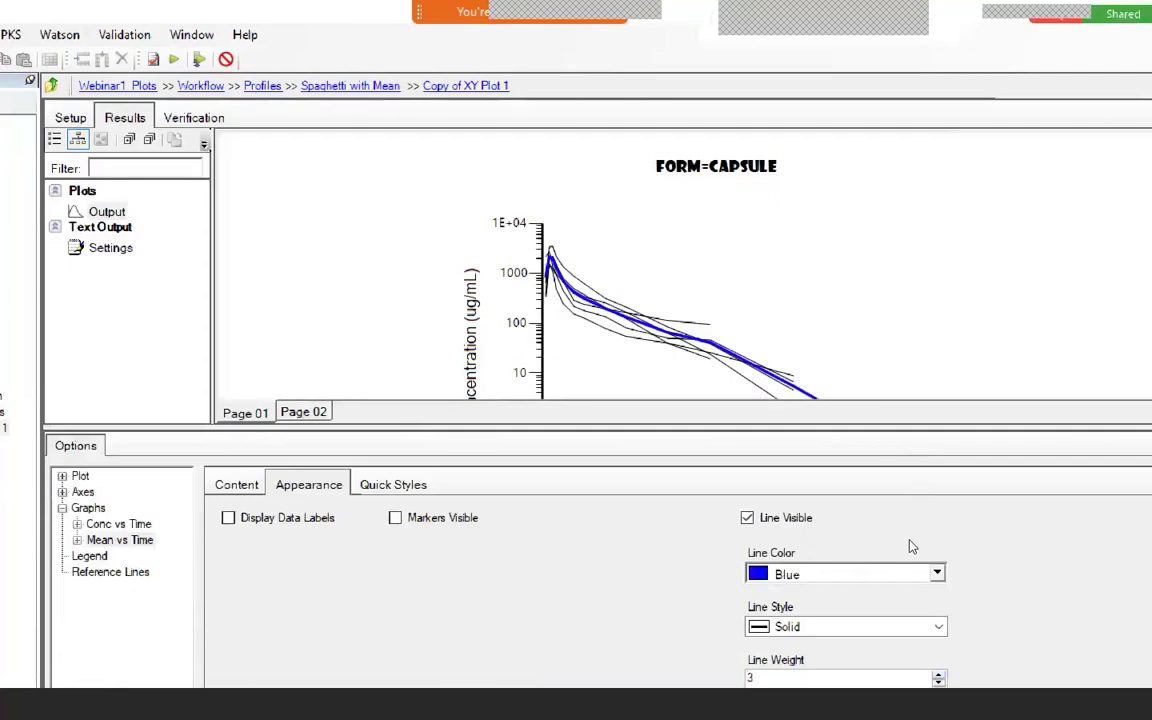
{"action": "mouse_move", "coordinate": [798, 427]}
{"action": "left_mouse_down"}
{"action": "mouse_move", "coordinate": [798, 518]}
{"action": "mouse_move", "coordinate": [813, 481]}
{"action": "left_mouse_up"}
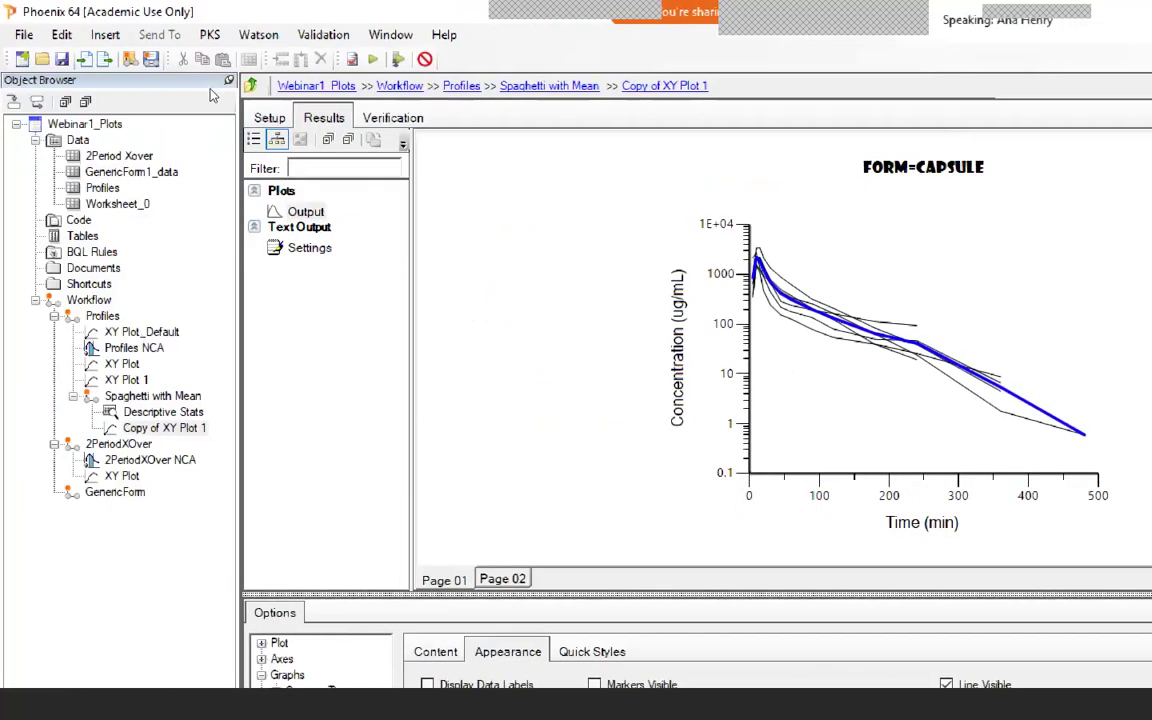
Save the "Spaghetti with Mean" workflow as a workflow template named "Template for Spaghetti plots with mean" in the Phoenix Templates folder.
{"action": "left_click", "coordinate": [269, 117]}
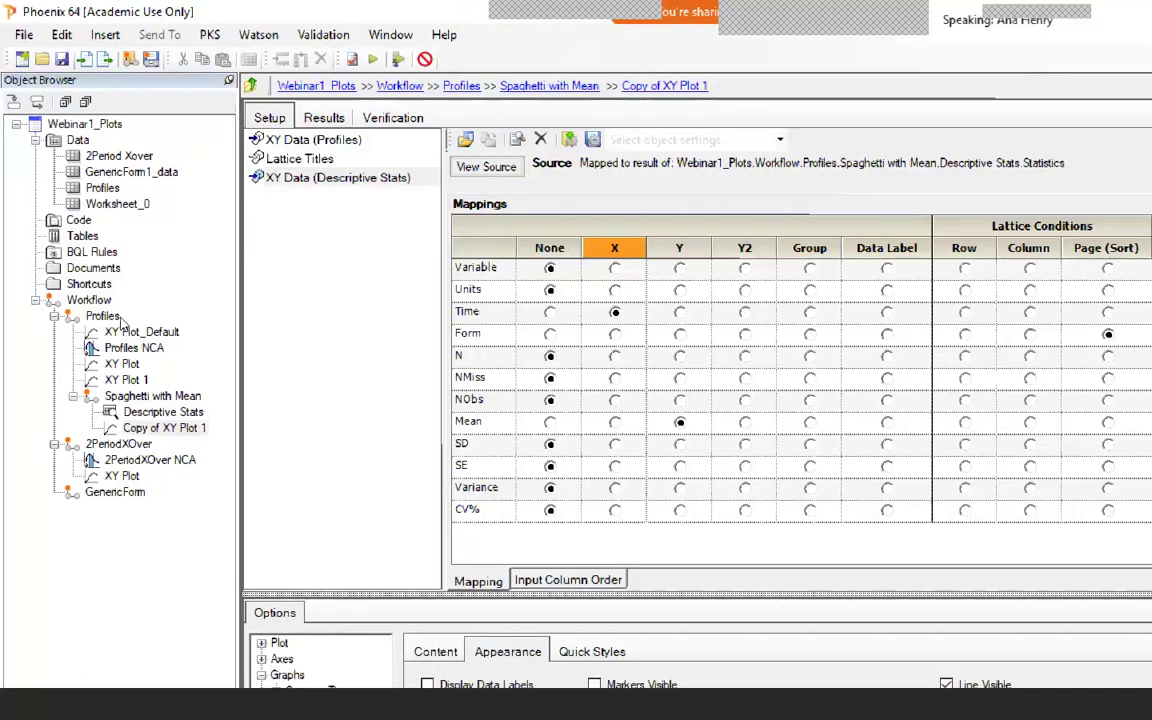
{"action": "key", "text": "Left"}
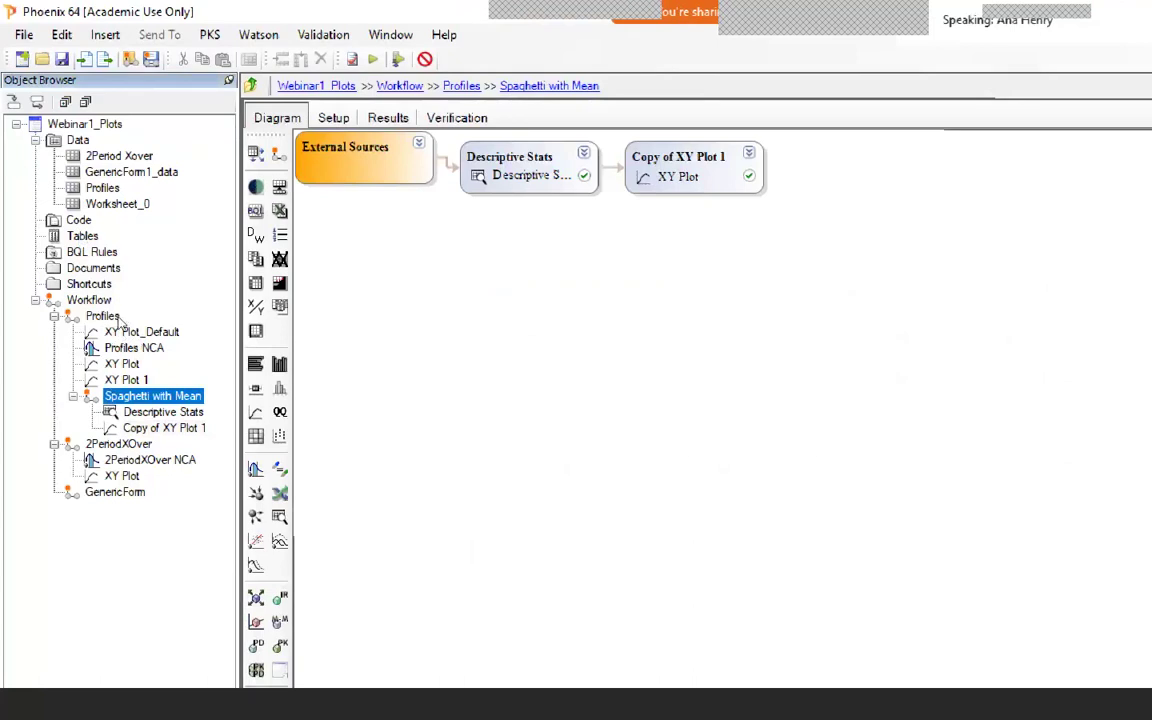
{"action": "right_click", "coordinate": [148, 396]}
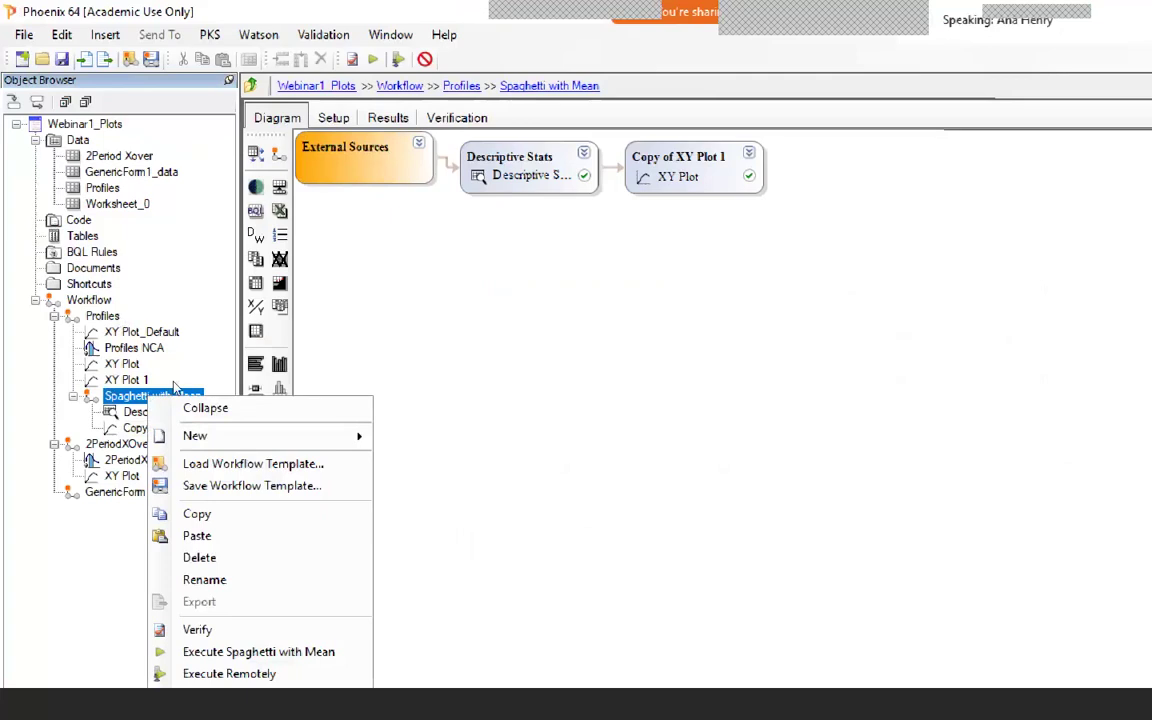
{"action": "key", "text": "Down"}
{"action": "key", "text": "Down"}
{"action": "key", "text": "Down"}
{"action": "key", "text": "Down"}
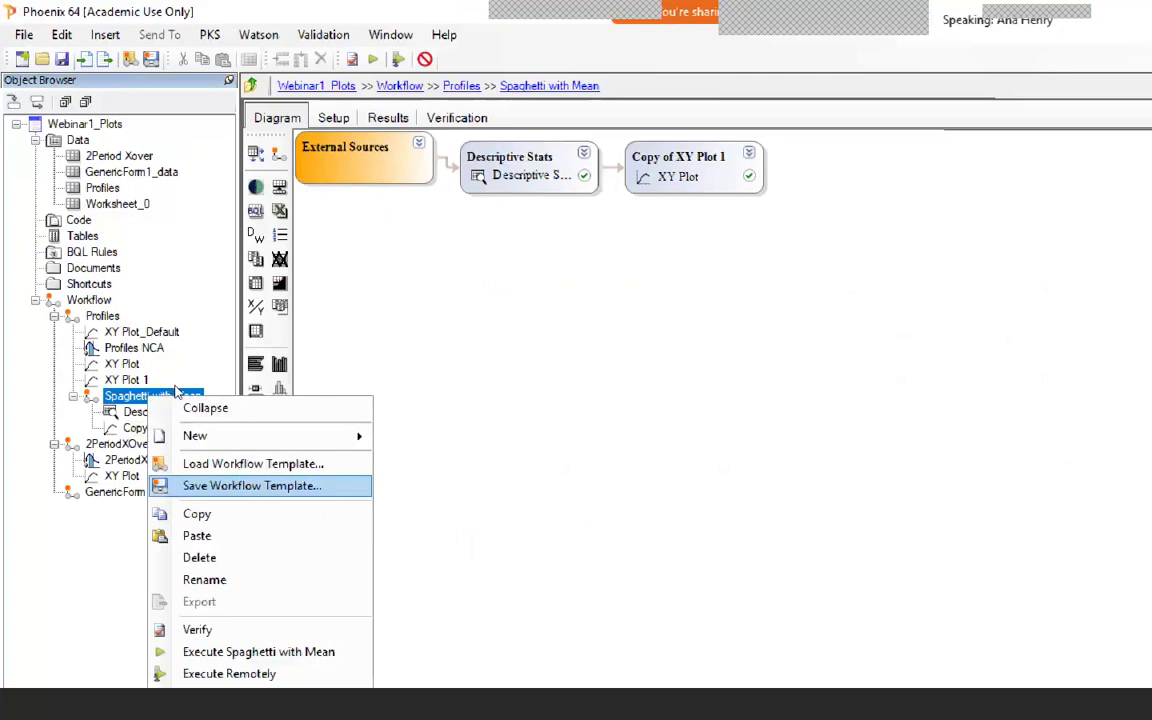
{"action": "key", "text": "Return"}
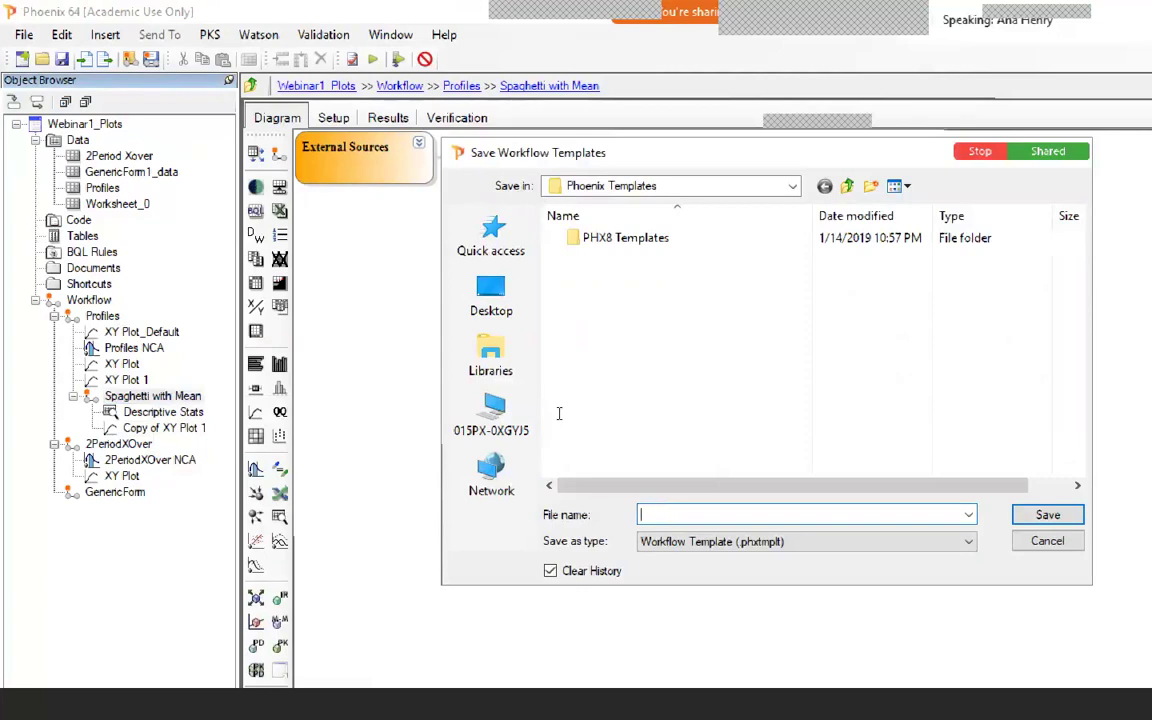
{"action": "type", "text": "Template for Spaghetti plots"}
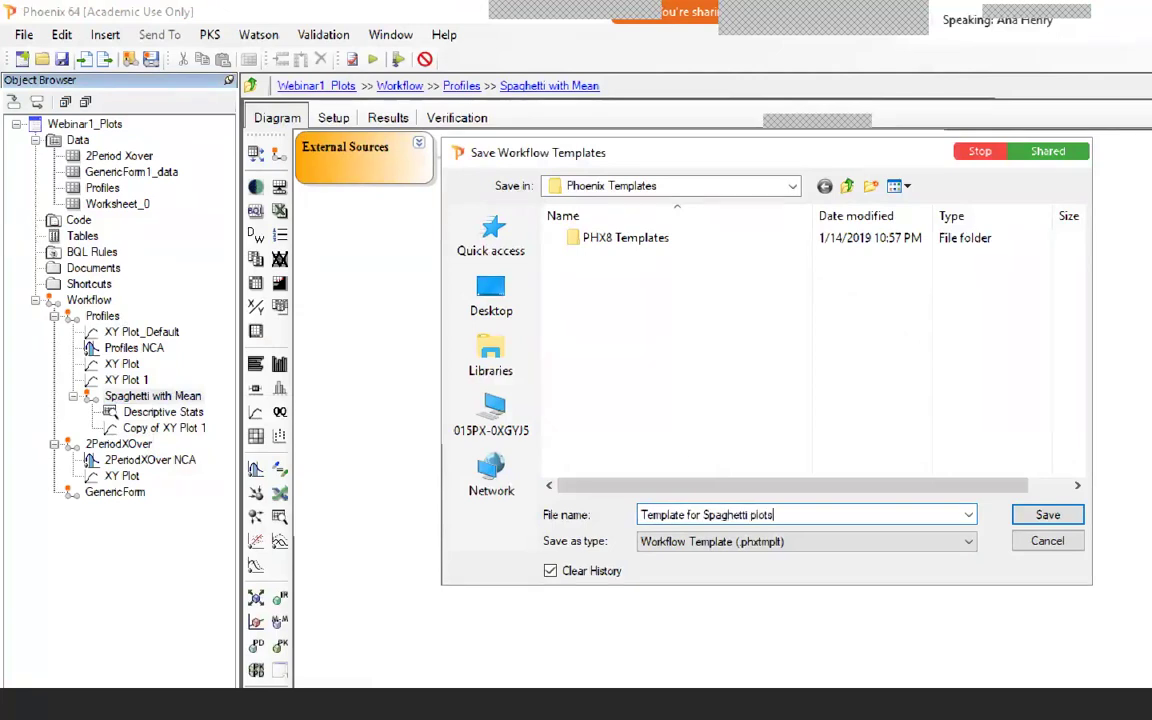
{"action": "type", "text": " with mean"}
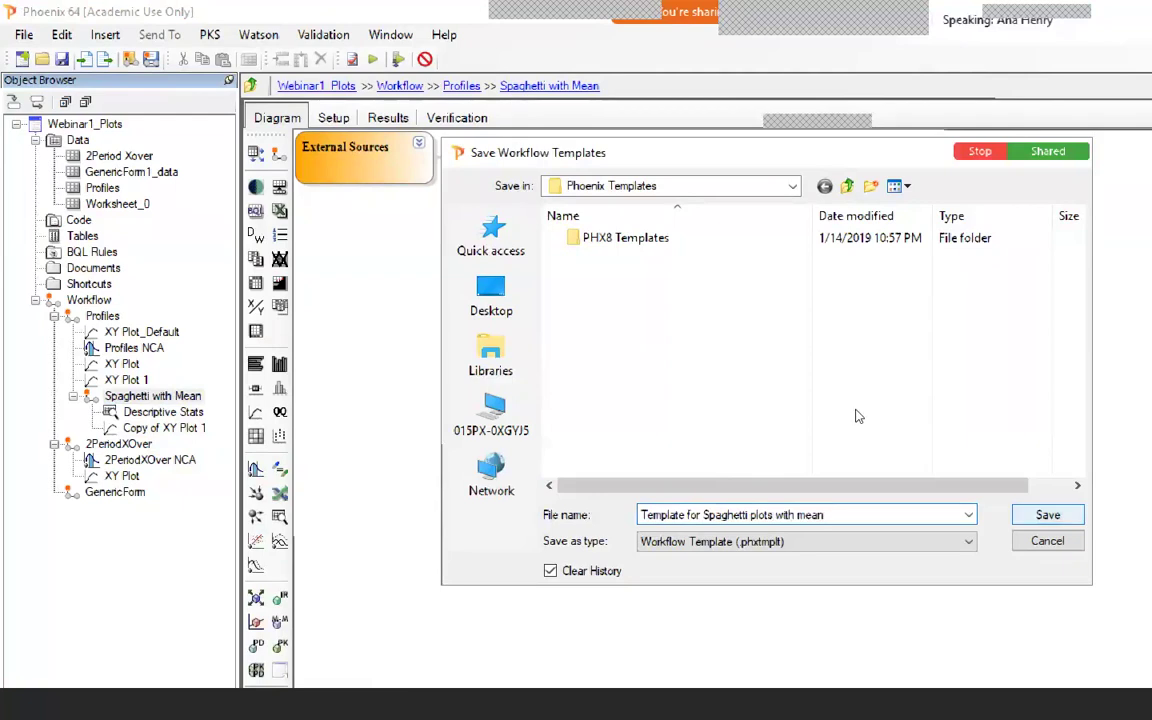
{"action": "key", "text": "Return"}
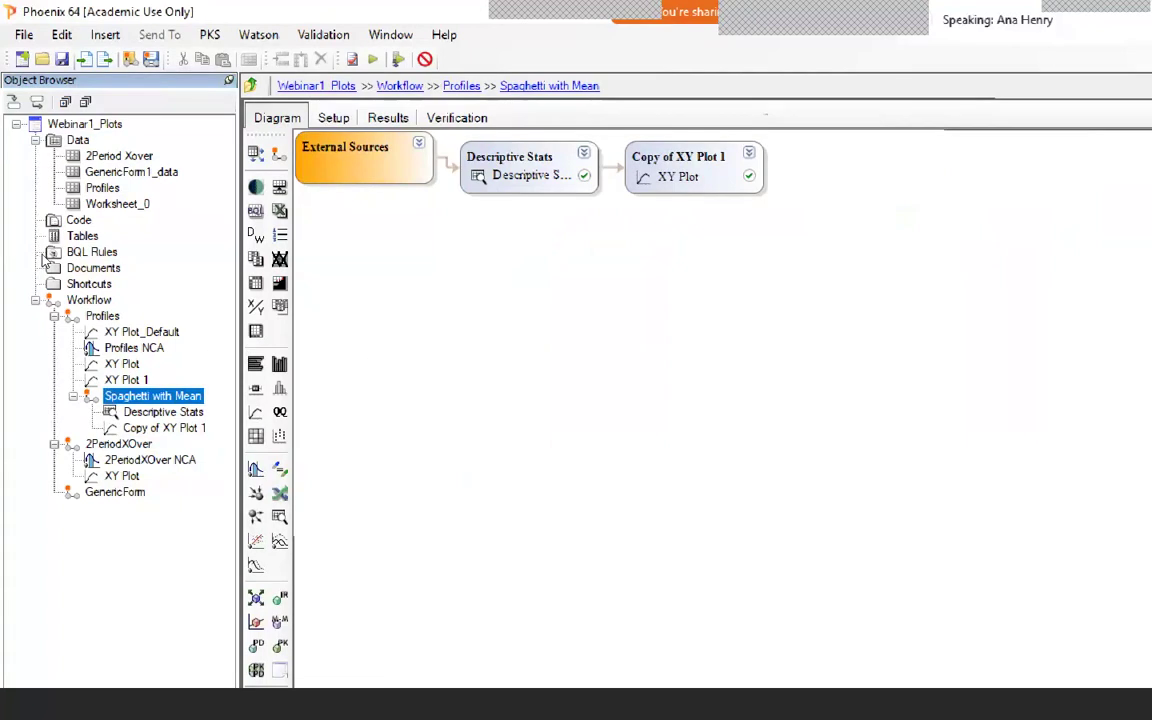
Load the workflow template "Template for Spaghetti plots with mean" into the 2PeriodXOver workflow.
{"action": "left_click", "coordinate": [54, 316]}
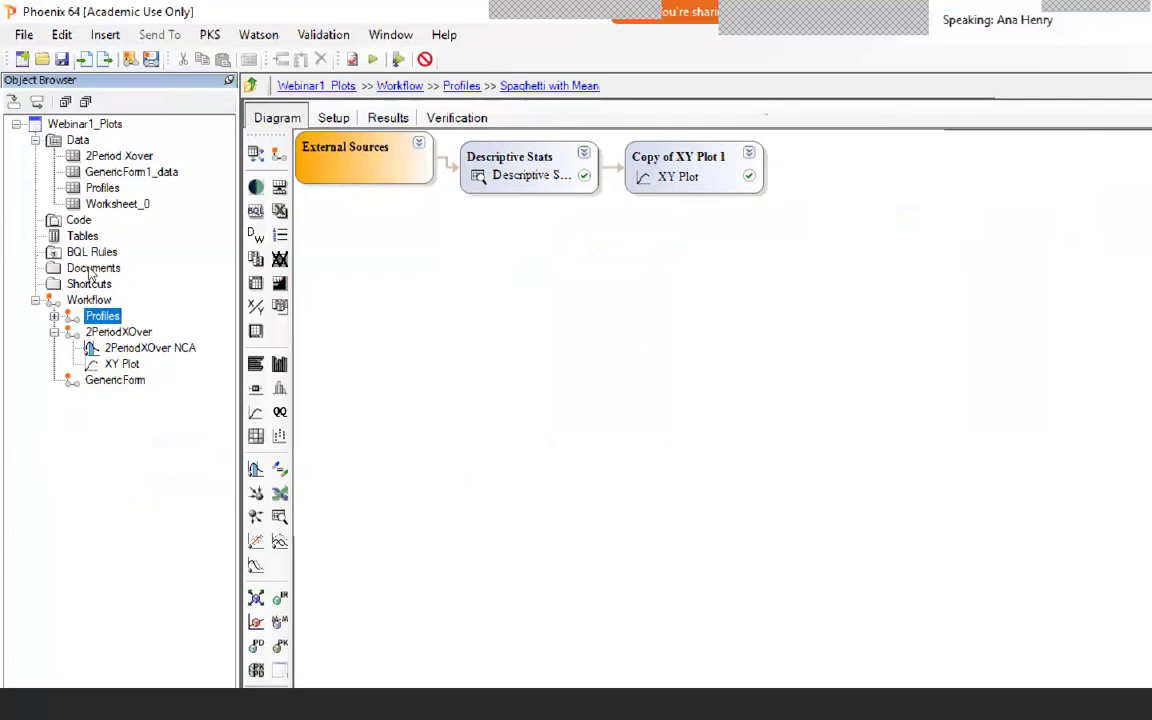
{"action": "key", "text": "Down"}
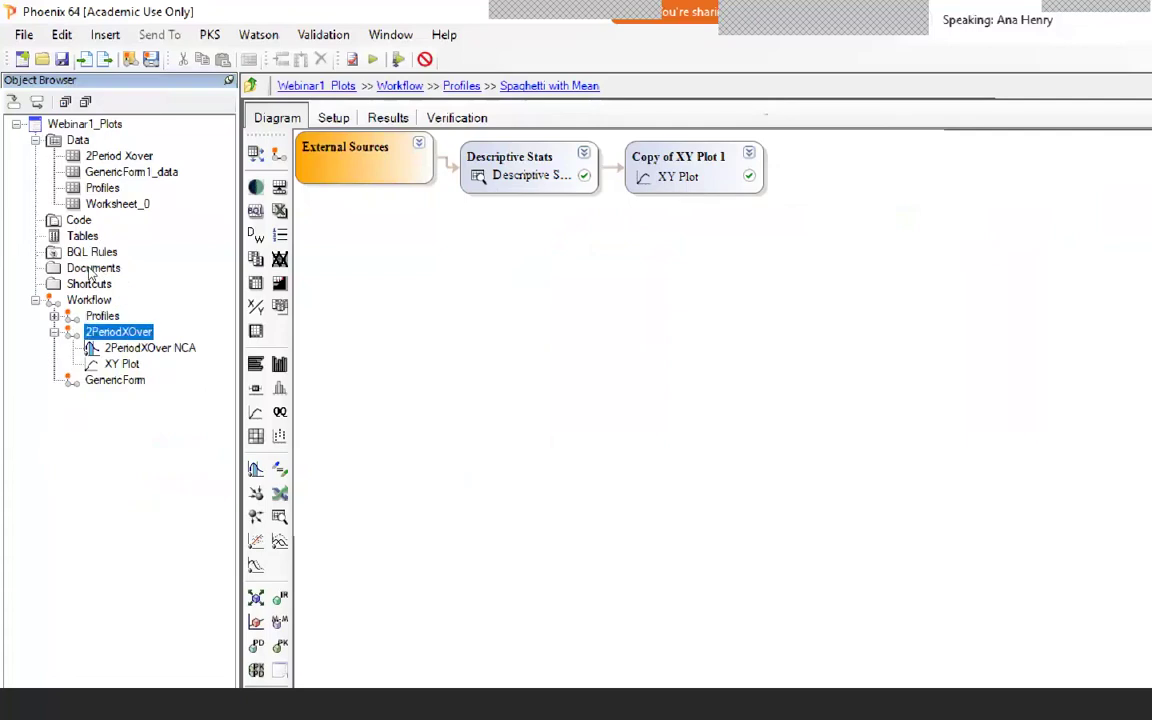
{"action": "key", "text": "shift+F10"}
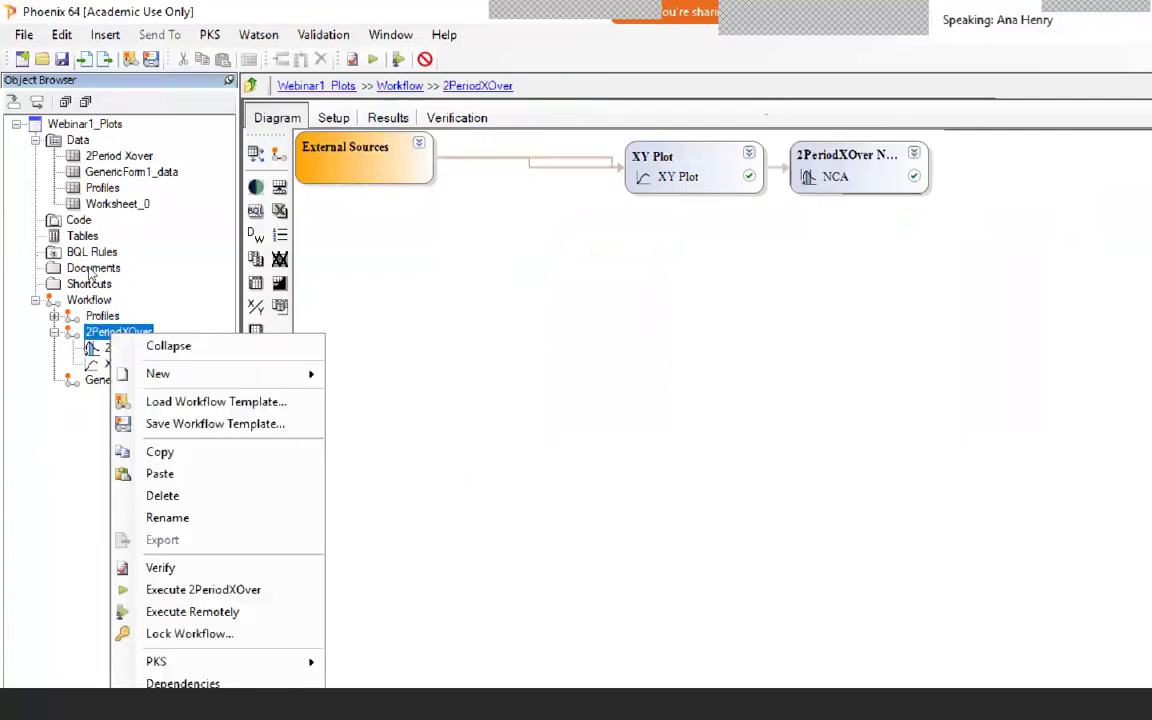
{"action": "key", "text": "Down"}
{"action": "key", "text": "Down"}
{"action": "key", "text": "Down"}
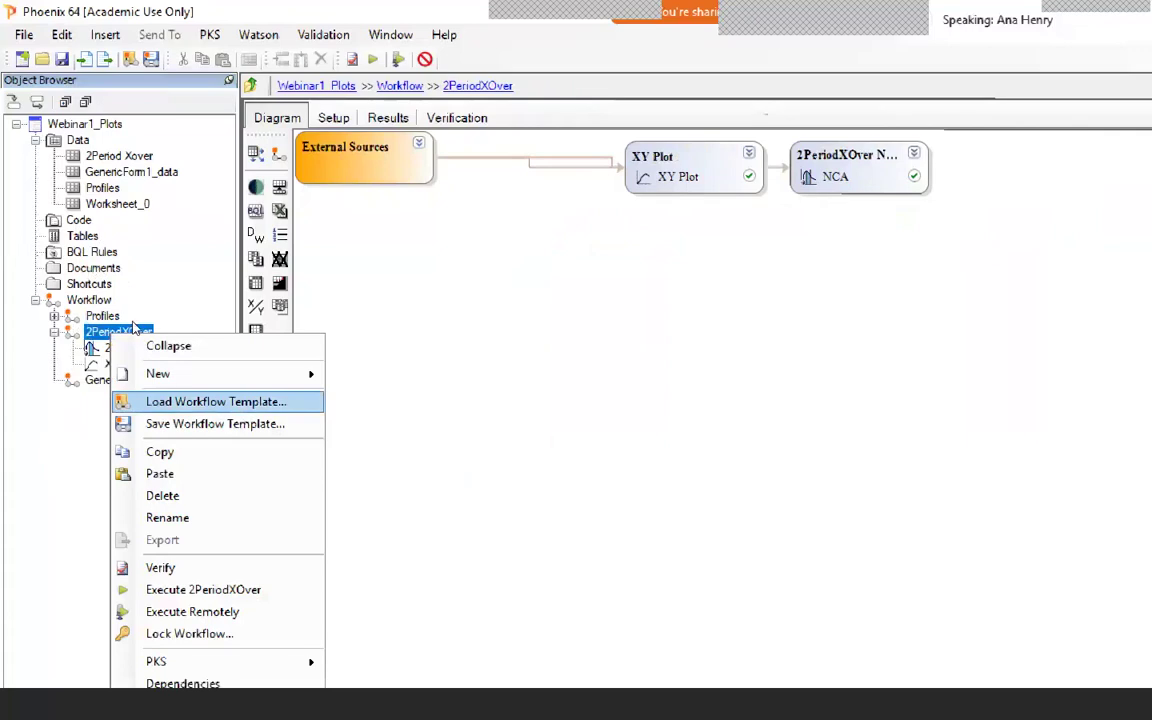
{"action": "left_click", "coordinate": [166, 401]}
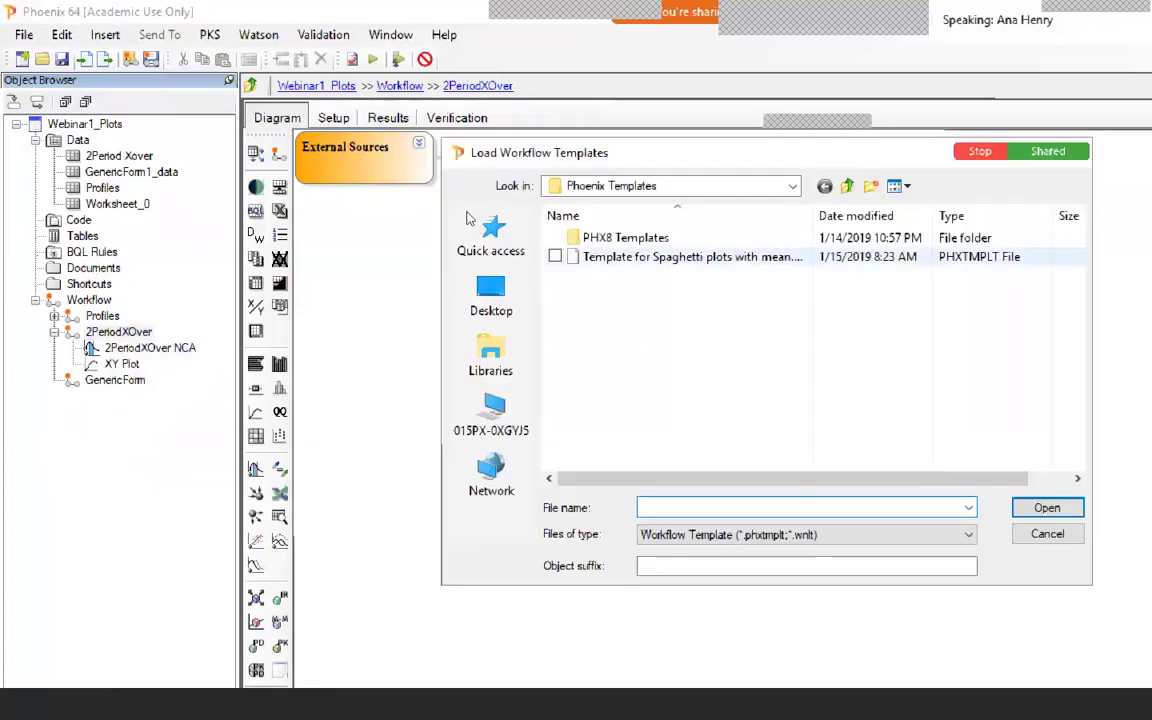
{"action": "left_click", "coordinate": [591, 257]}
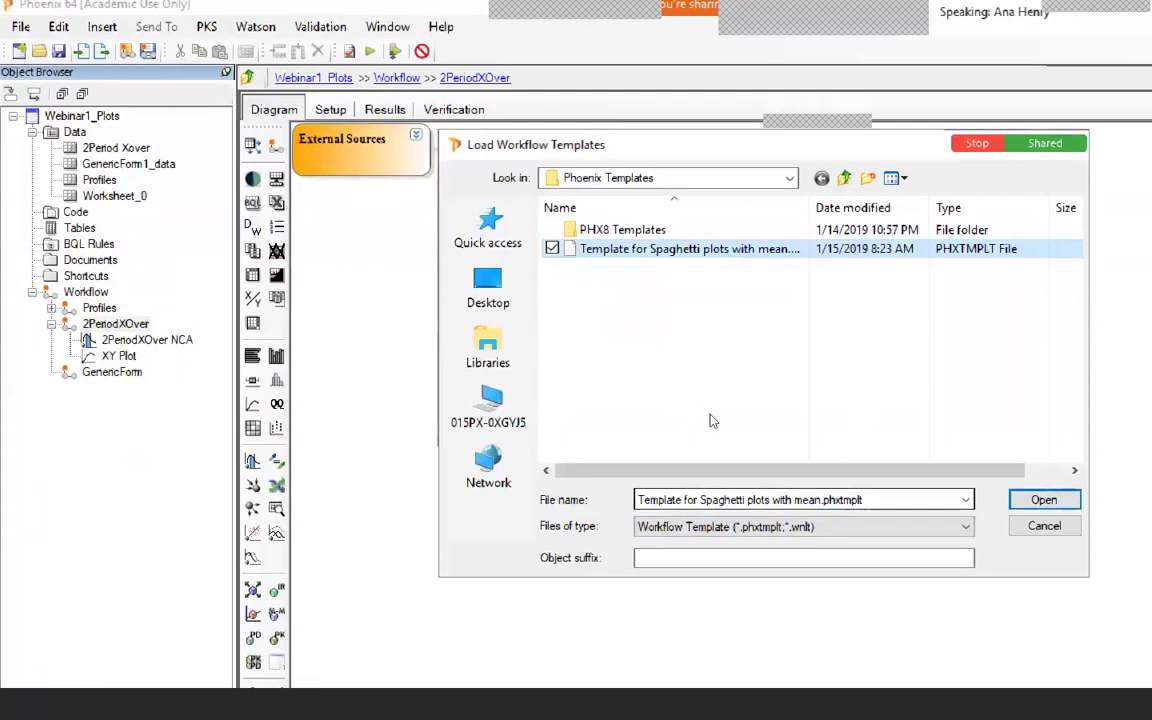
{"action": "key", "text": "Tab"}
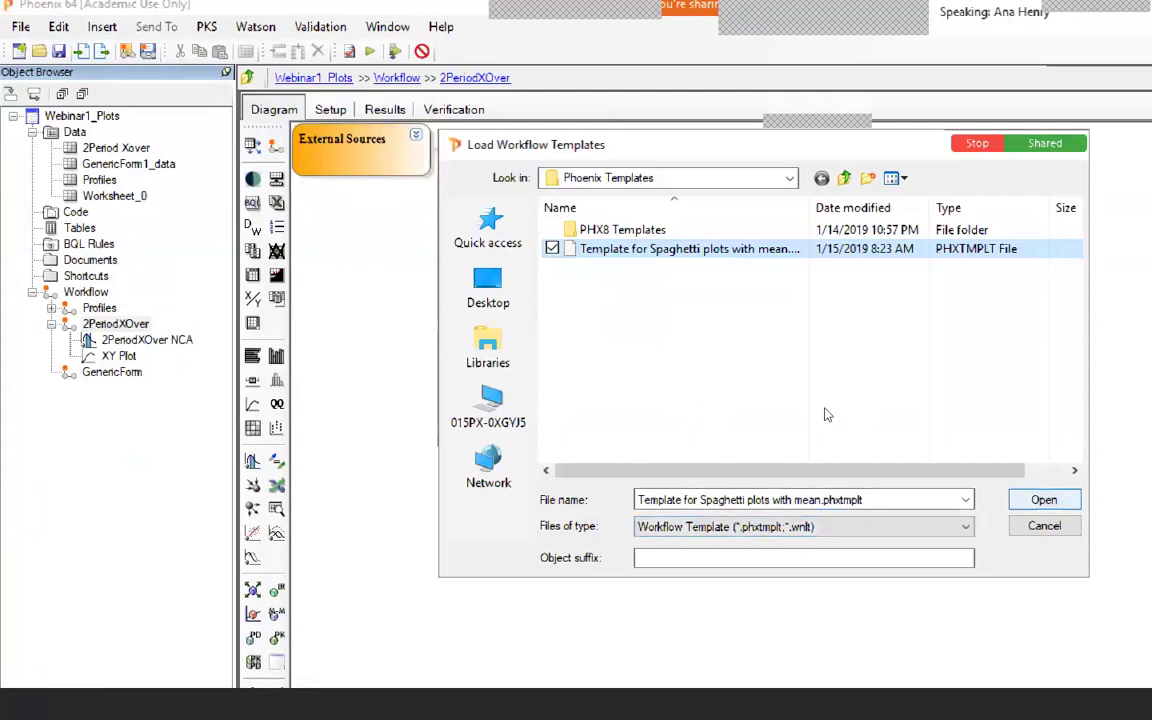
{"action": "key", "text": "Return"}
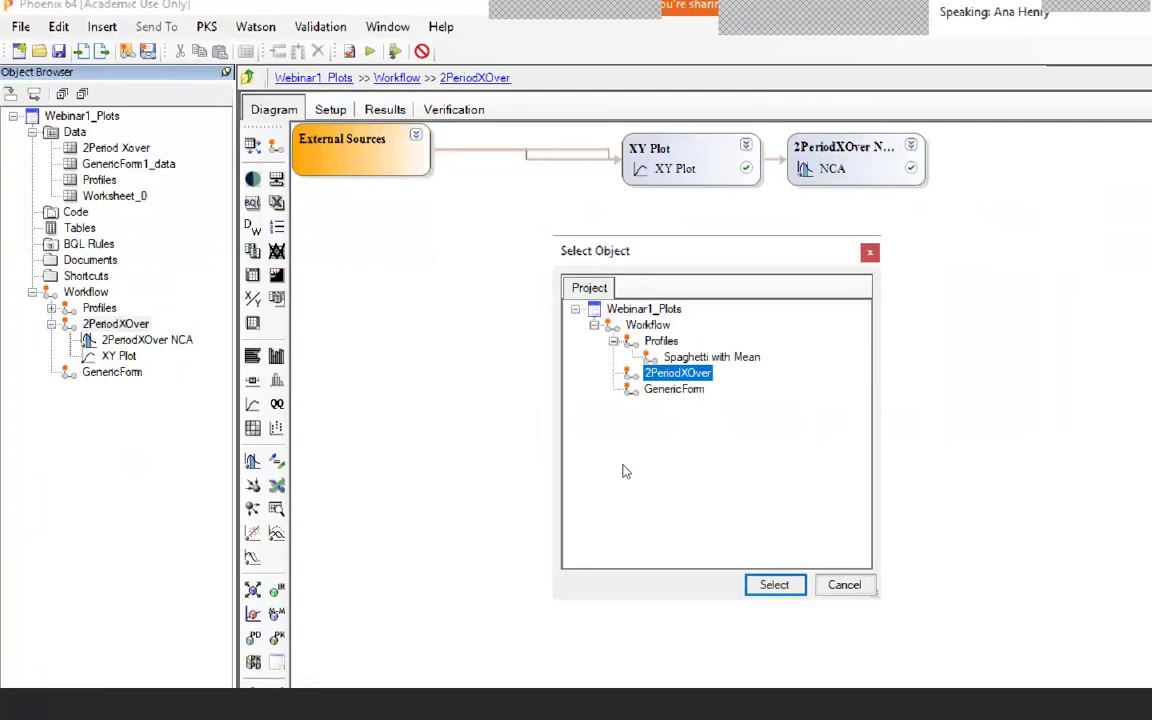
{"action": "key", "text": "Return"}
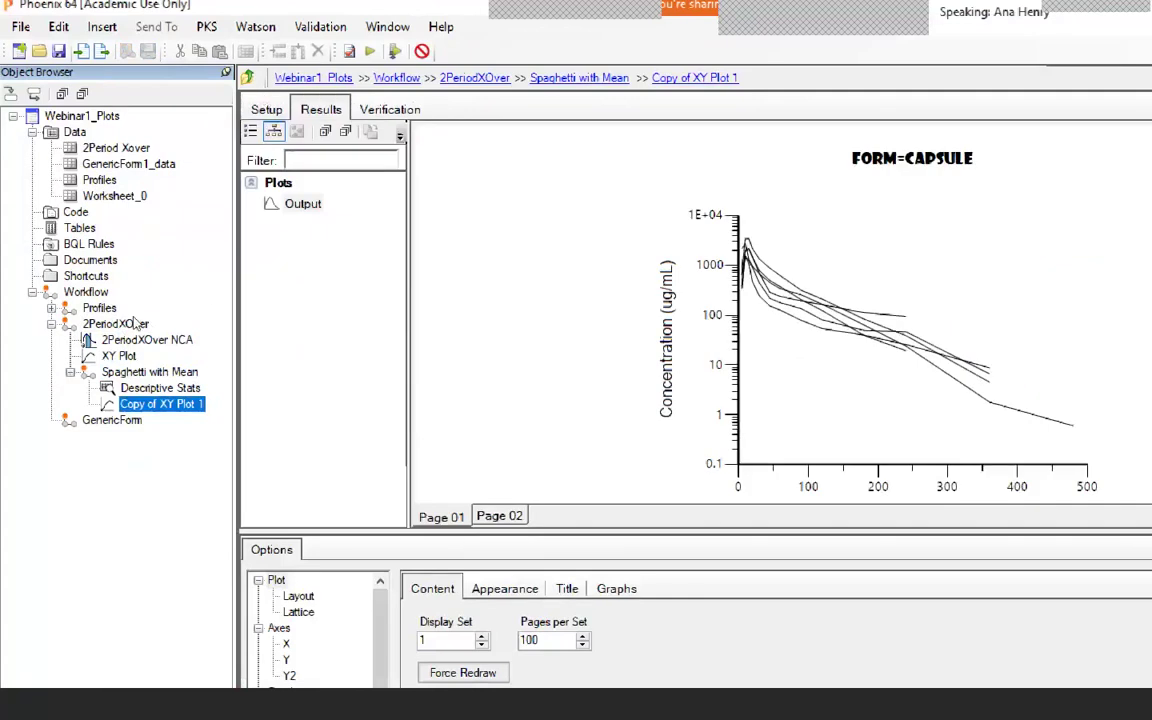
Use the 2Period Xover worksheet as the loaded Descriptive Stats source, map Trt to Sort, and try to execute the Spaghetti with Mean workflow.
{"action": "key", "text": "Up"}
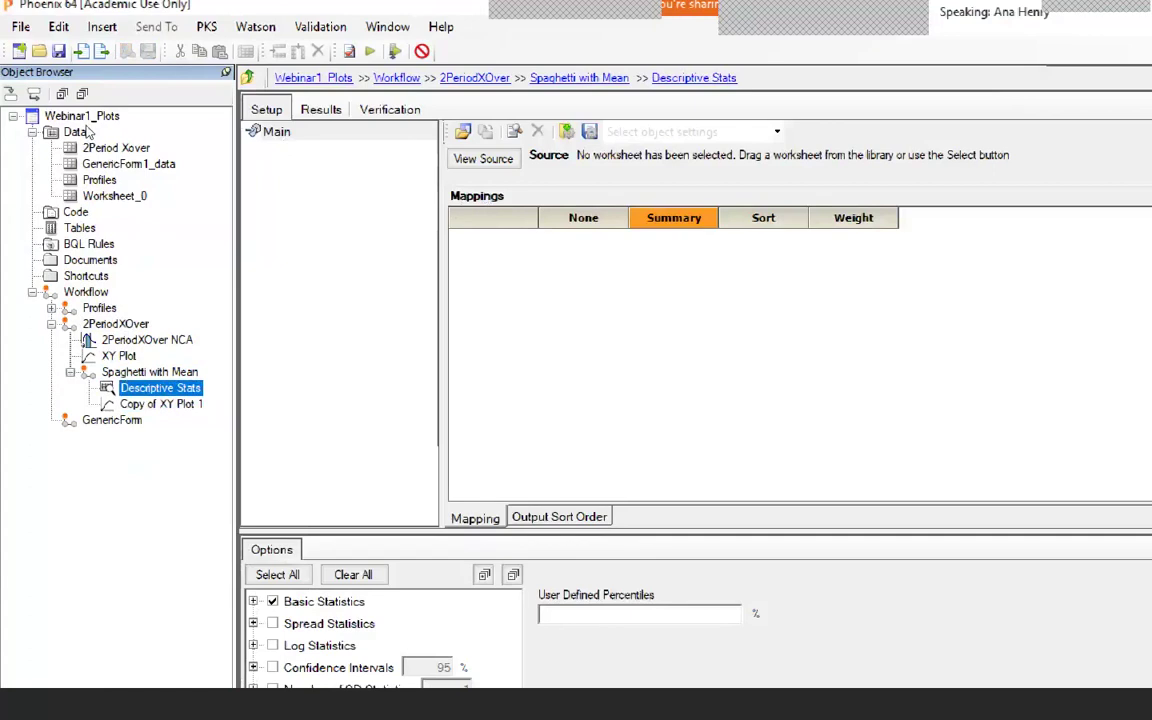
{"action": "left_click_drag", "start_coordinate": [112, 148], "coordinate": [553, 248]}
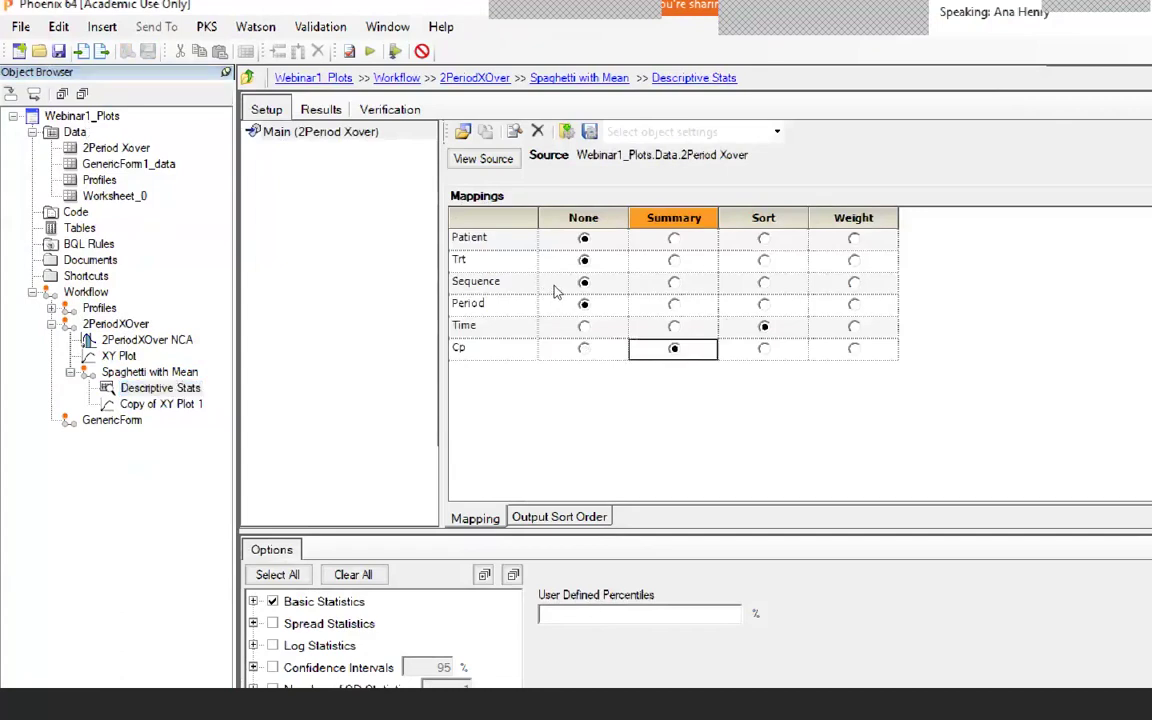
{"action": "left_click", "coordinate": [763, 259]}
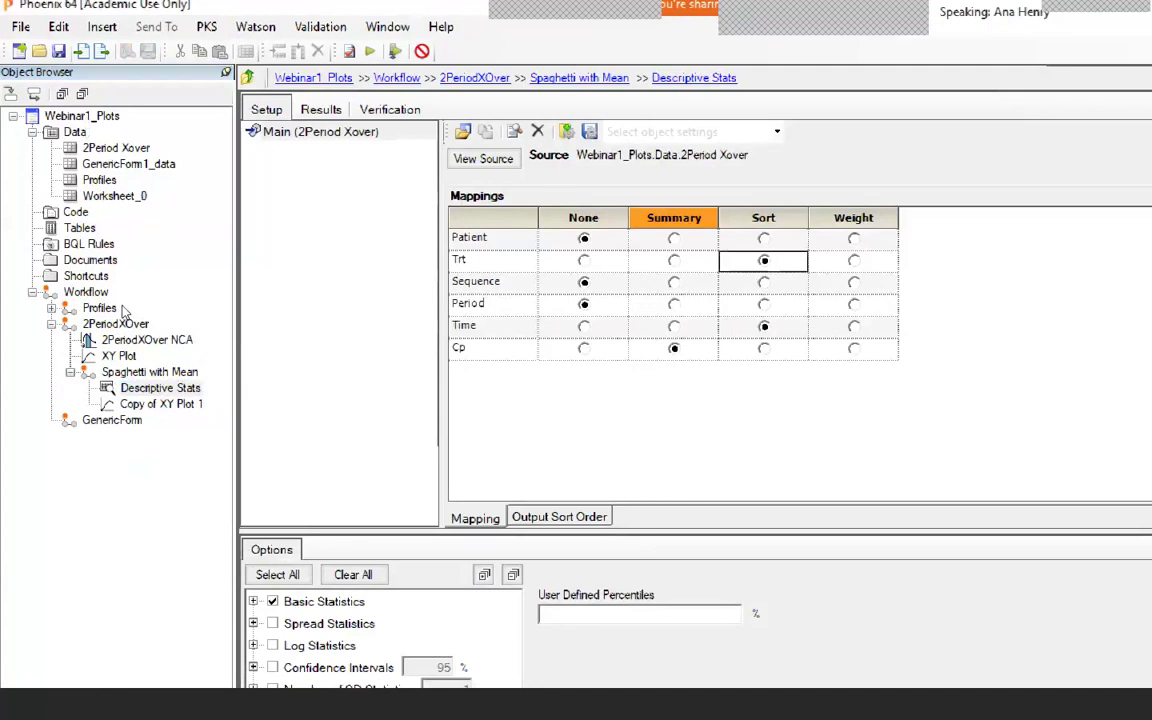
{"action": "left_click", "coordinate": [150, 371]}
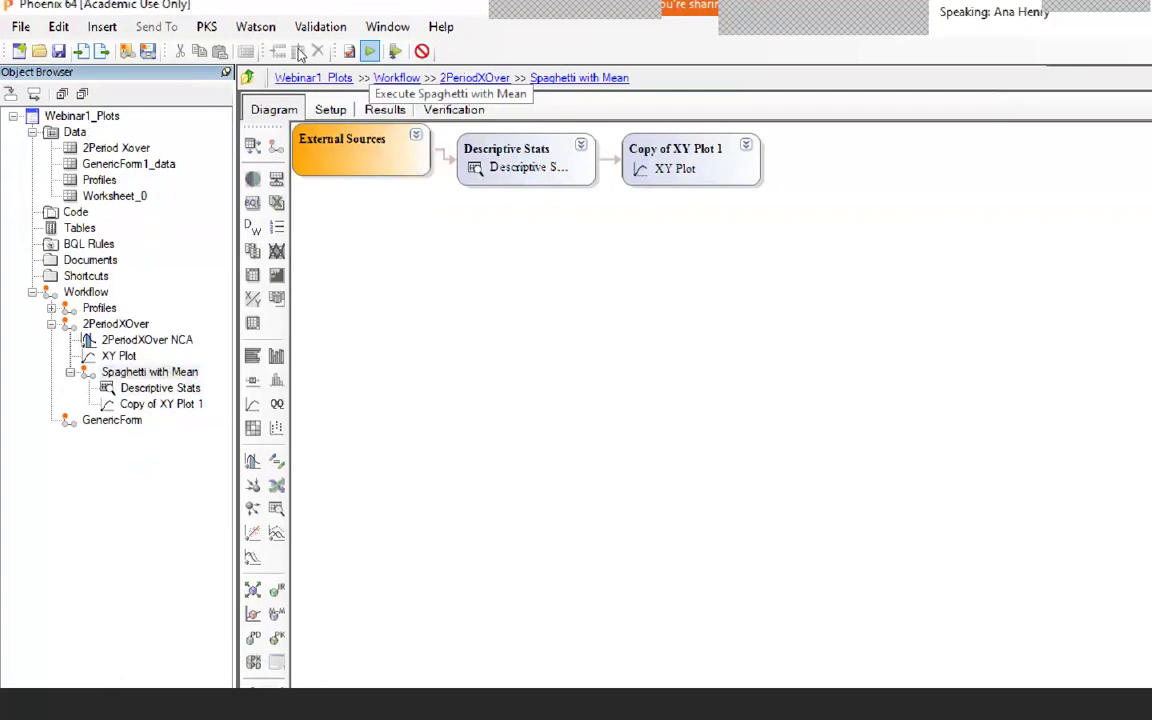
{"action": "left_click", "coordinate": [298, 54]}
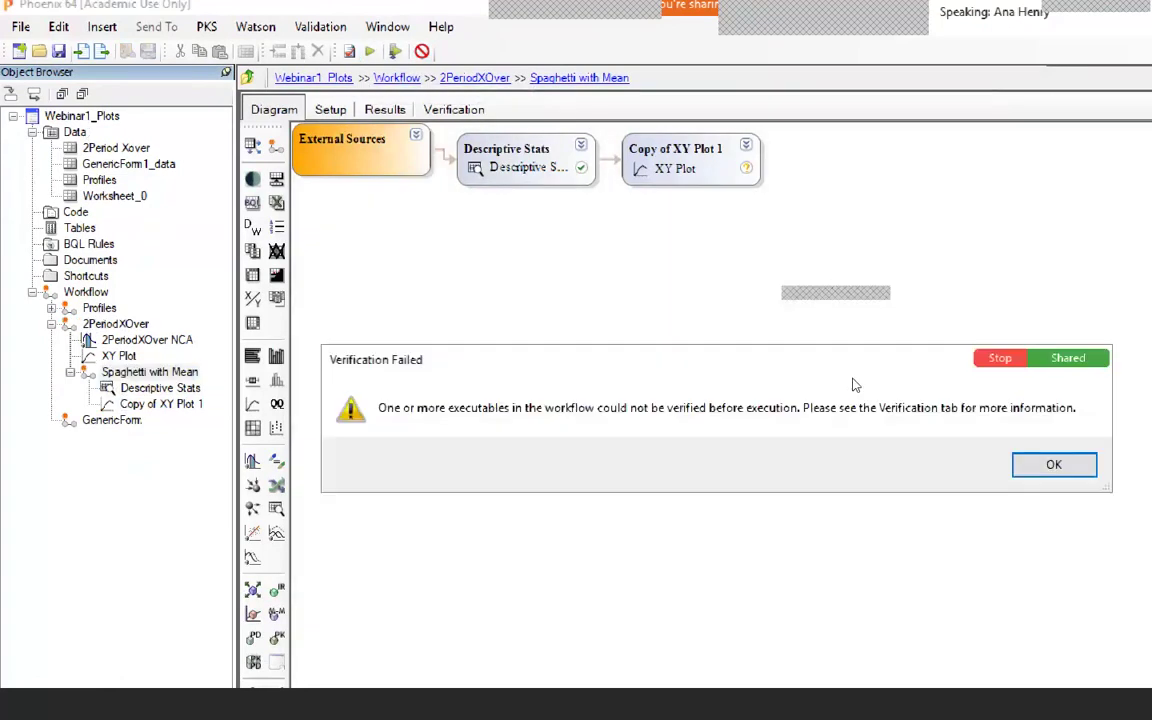
{"action": "left_click", "coordinate": [1053, 464]}
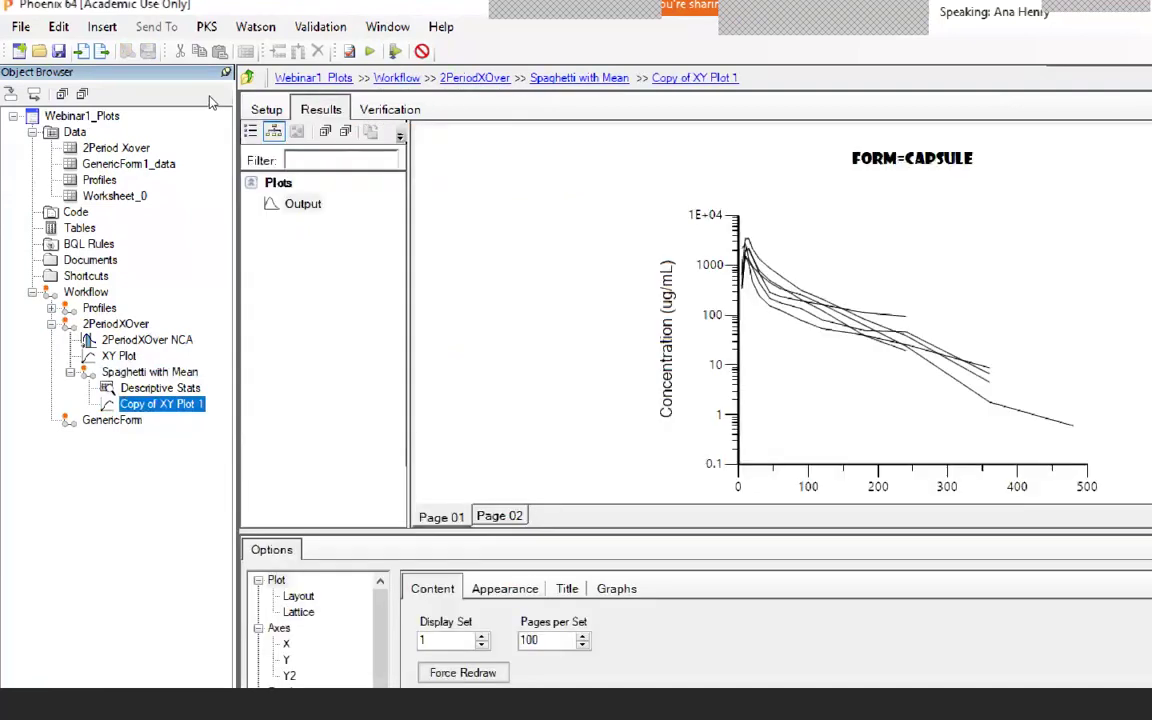
Delete the loaded Spaghetti with Mean workflow from 2PeriodXOver.
{"action": "key", "text": "Left"}
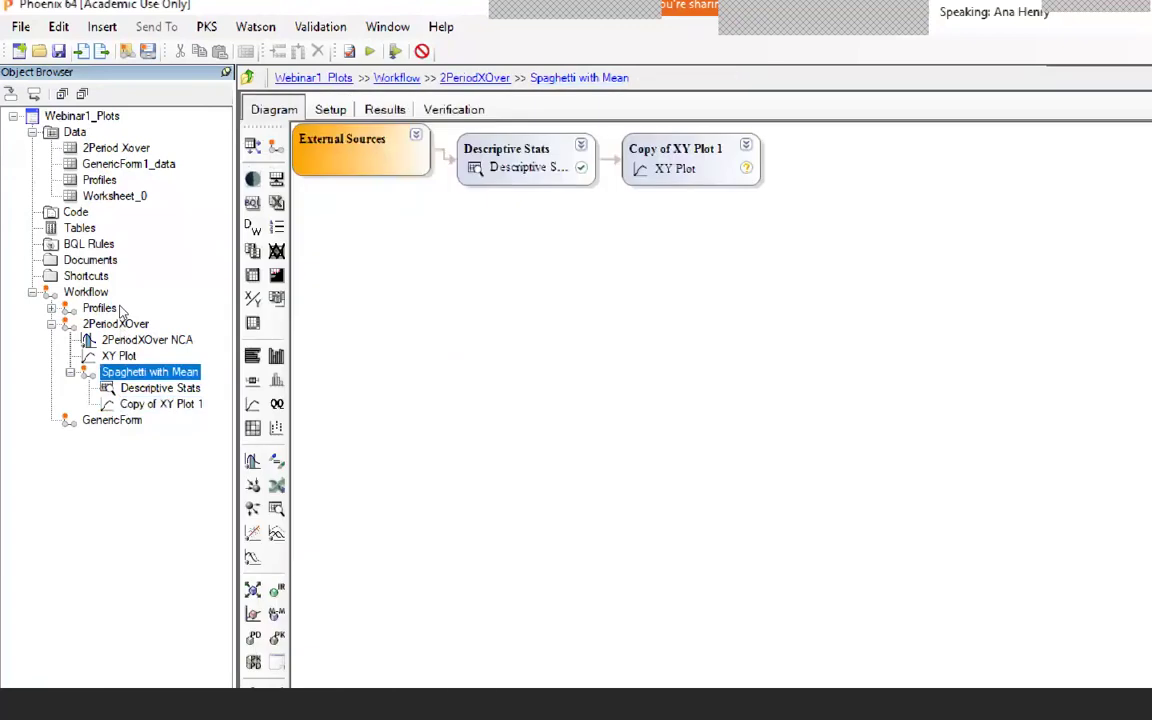
{"action": "right_click", "coordinate": [147, 373]}
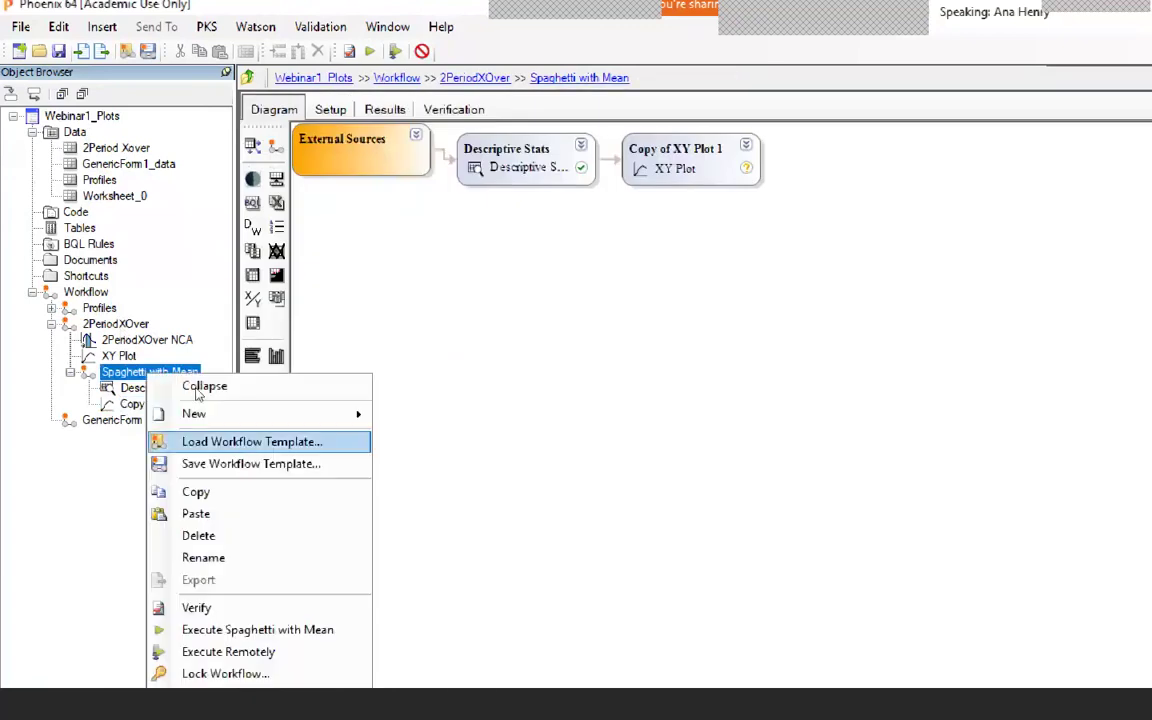
{"action": "left_click", "coordinate": [198, 535]}
{"action": "left_click", "coordinate": [752, 463]}
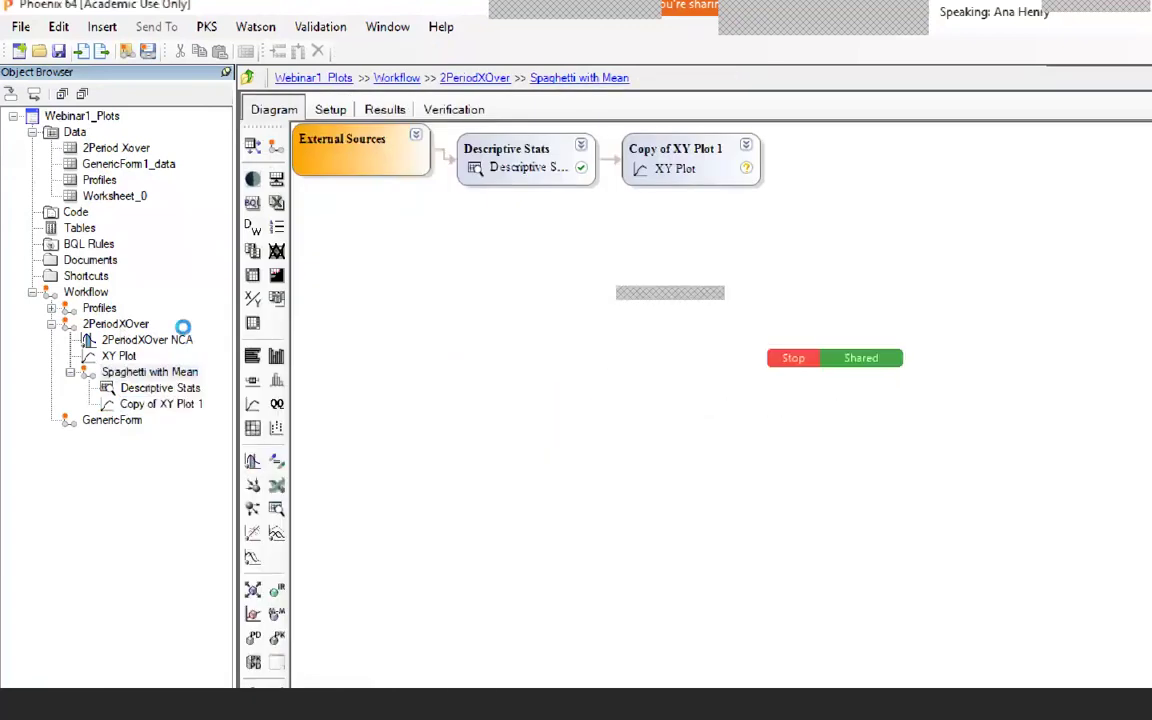
Open the Spaghetti with Mean workflow under Profiles and move Descriptive Stats and Copy of XY Plot 1 apart in its diagram.
{"action": "key", "text": "Up"}
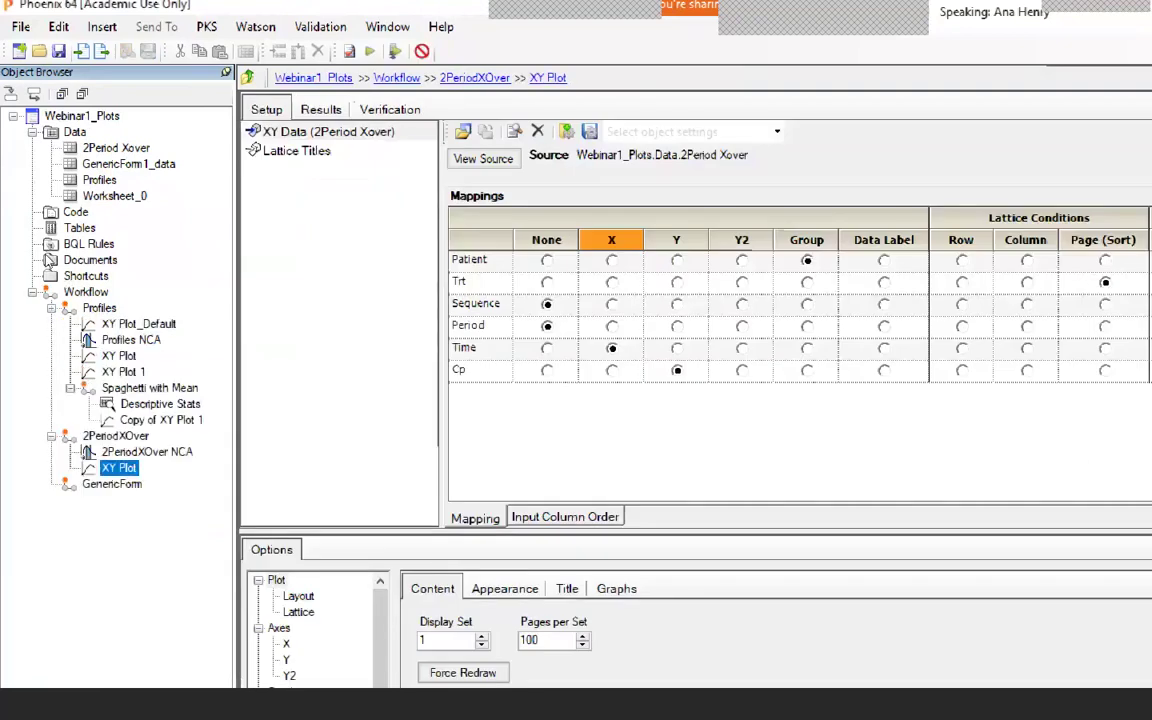
{"action": "key", "text": "Up"}
{"action": "key", "text": "Up"}
{"action": "key", "text": "Up"}
{"action": "key", "text": "Up"}
{"action": "key", "text": "Up"}
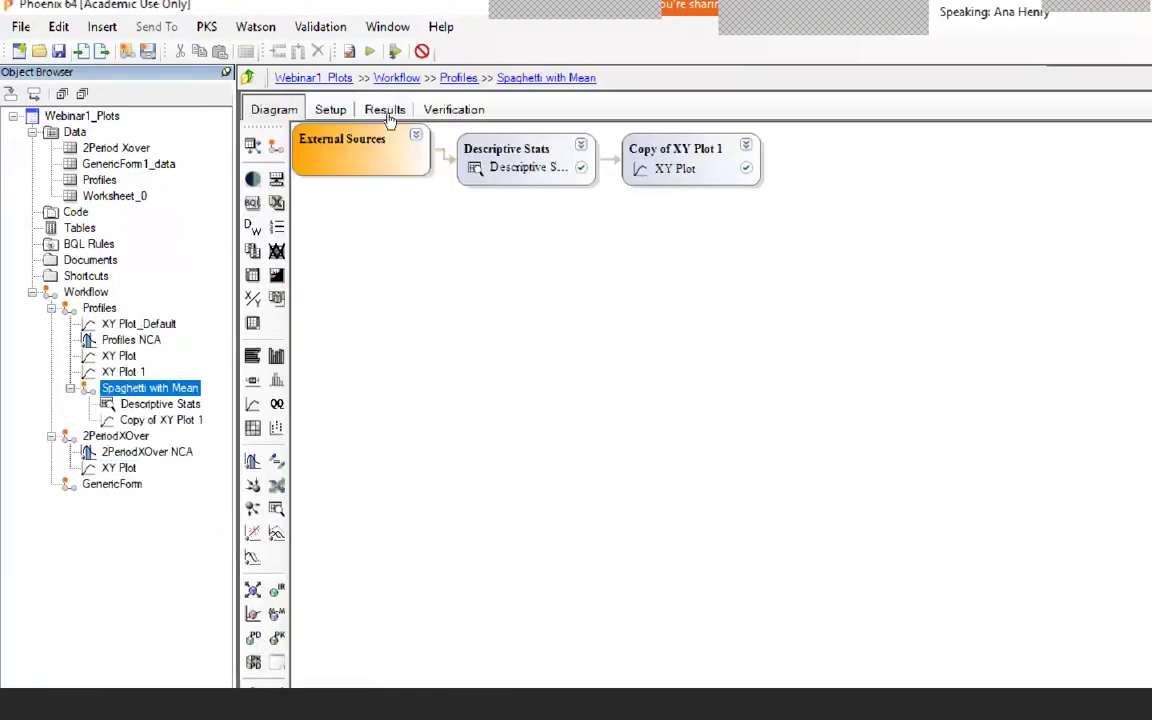
{"action": "left_click_drag", "start_coordinate": [525, 149], "coordinate": [549, 252]}
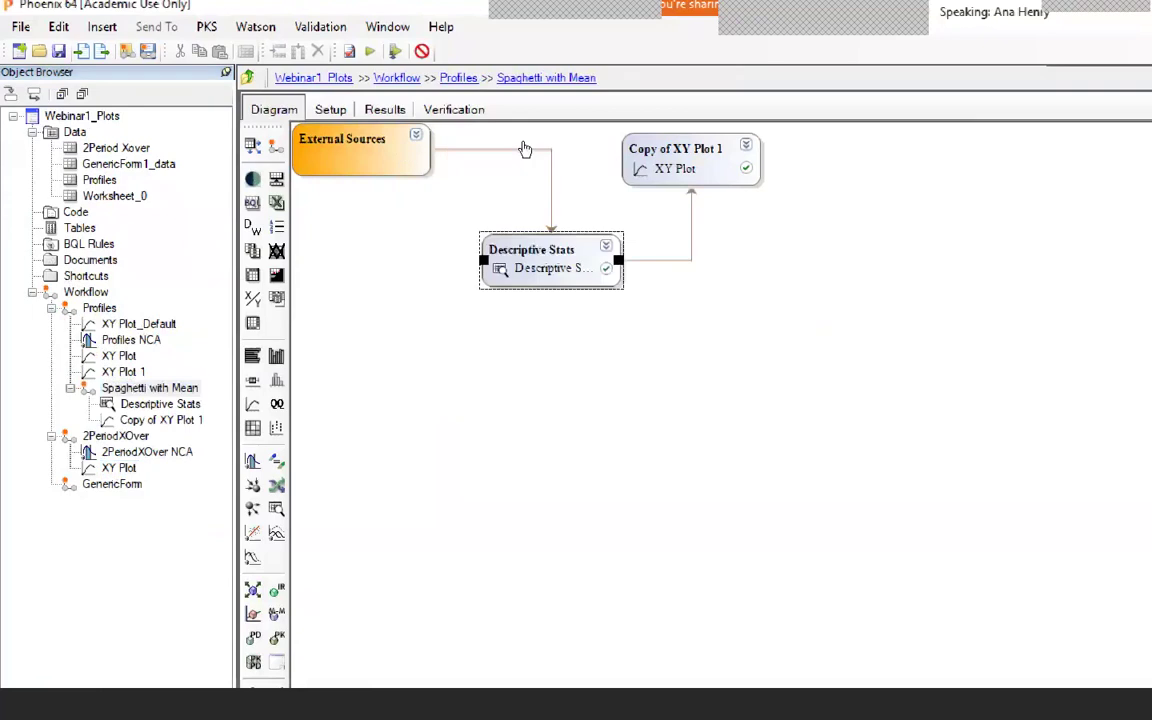
{"action": "mouse_move", "coordinate": [656, 165]}
{"action": "left_mouse_down"}
{"action": "mouse_move", "coordinate": [734, 204]}
{"action": "mouse_move", "coordinate": [776, 332]}
{"action": "left_mouse_up"}
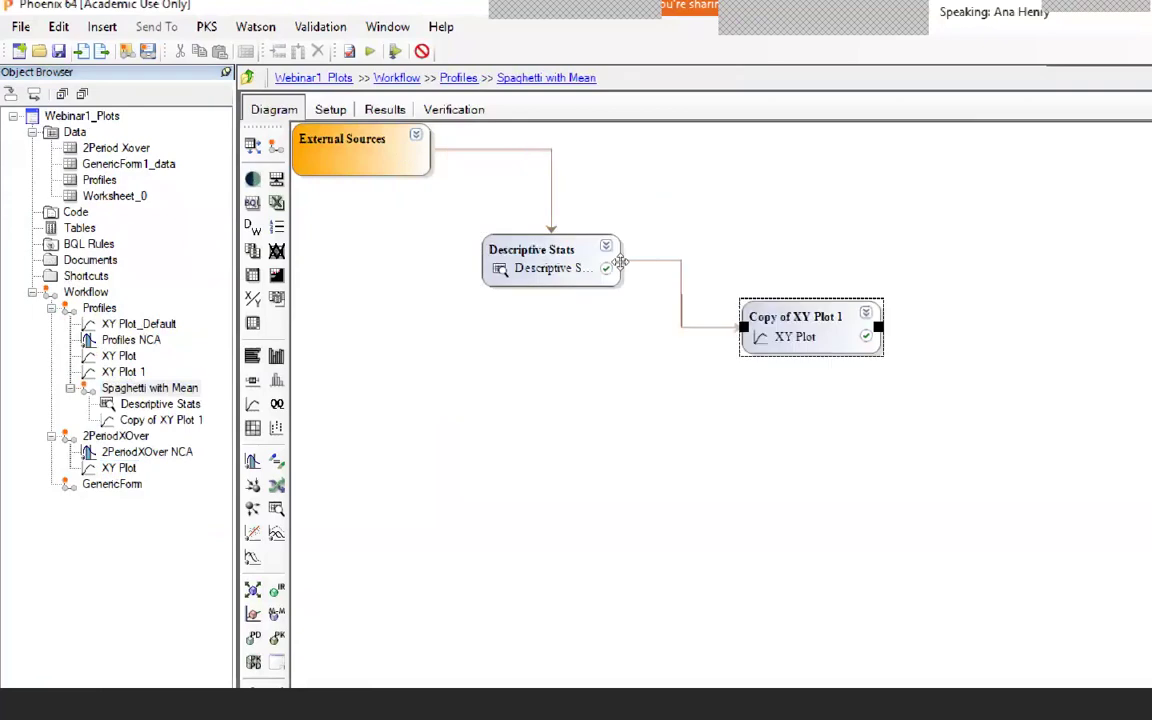
Expand the External Sources data in the Spaghetti with Mean diagram and connect the external sources to data links.
{"action": "left_click", "coordinate": [339, 127]}
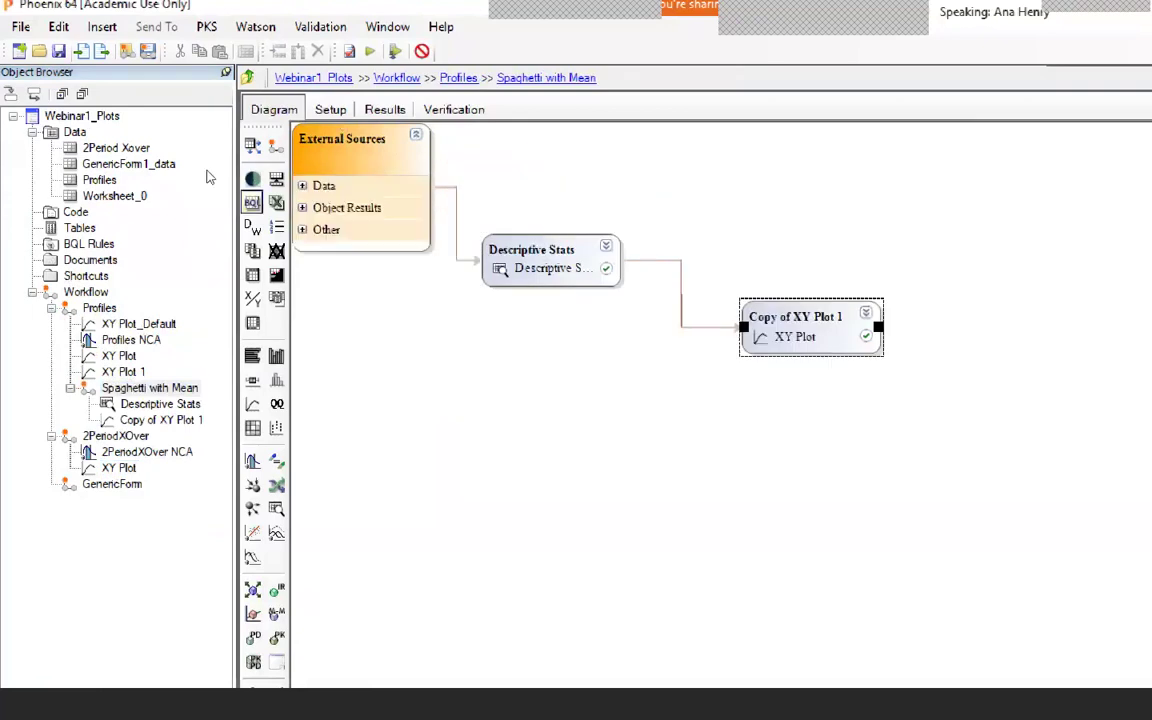
{"action": "left_click", "coordinate": [302, 185]}
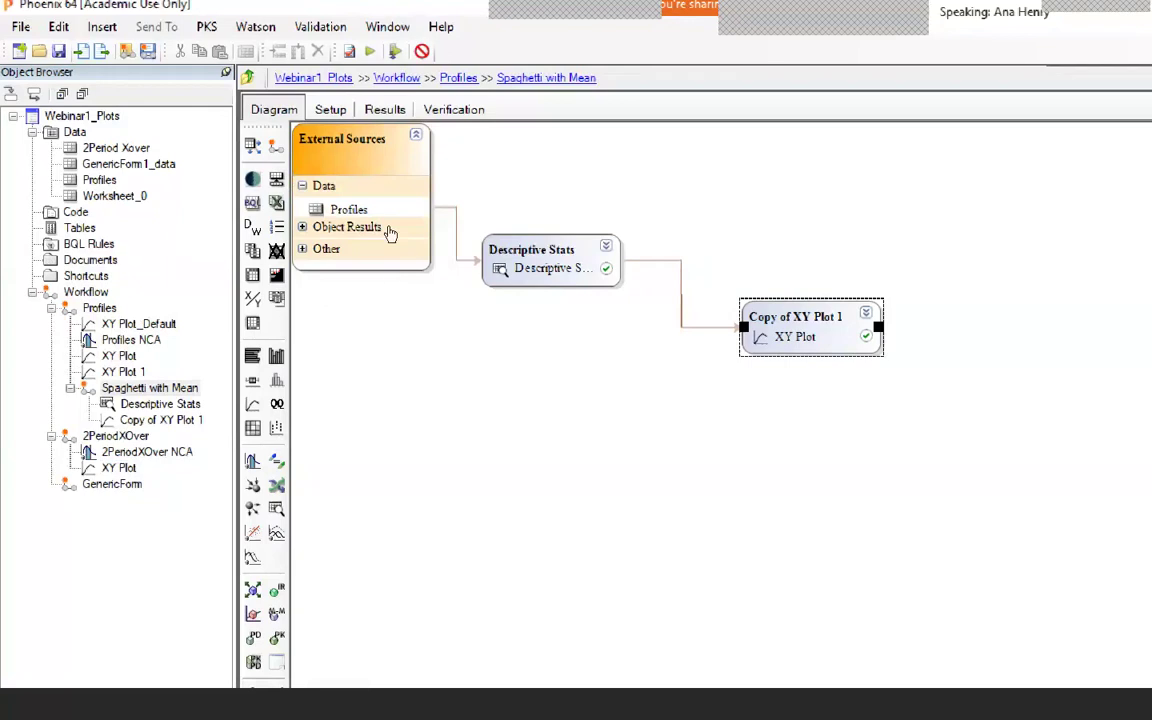
{"action": "right_click", "coordinate": [390, 281]}
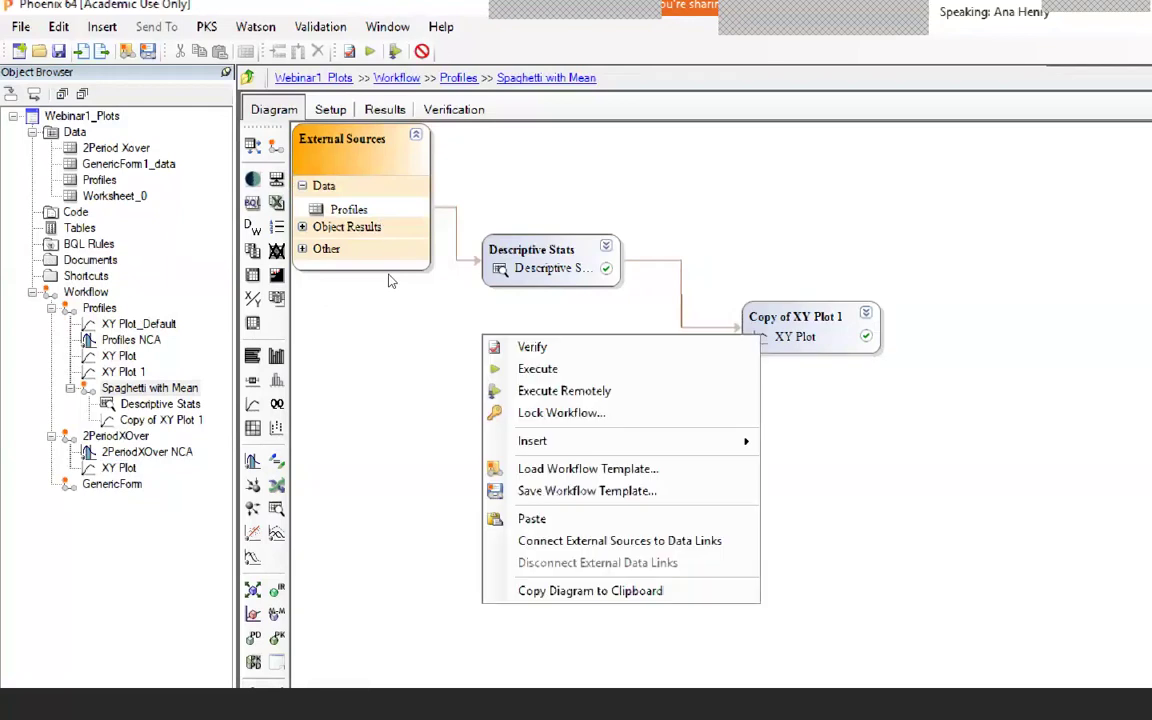
{"action": "key", "text": "Up"}
{"action": "key", "text": "Up"}
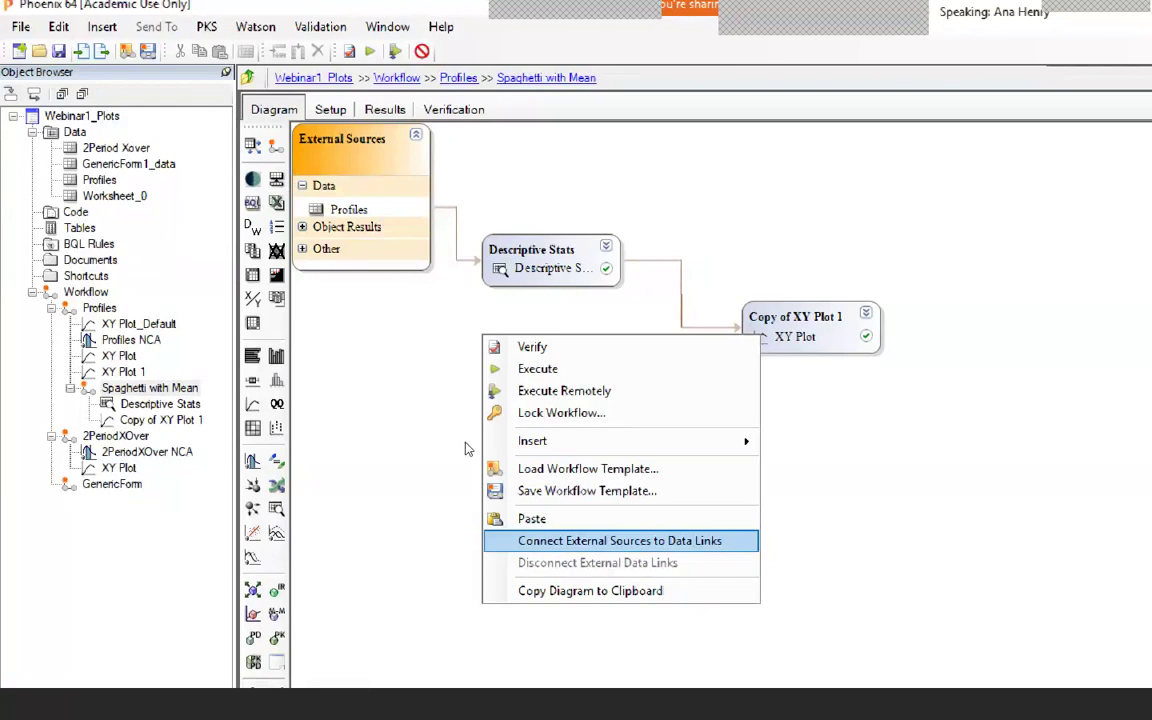
{"action": "key", "text": "Return"}
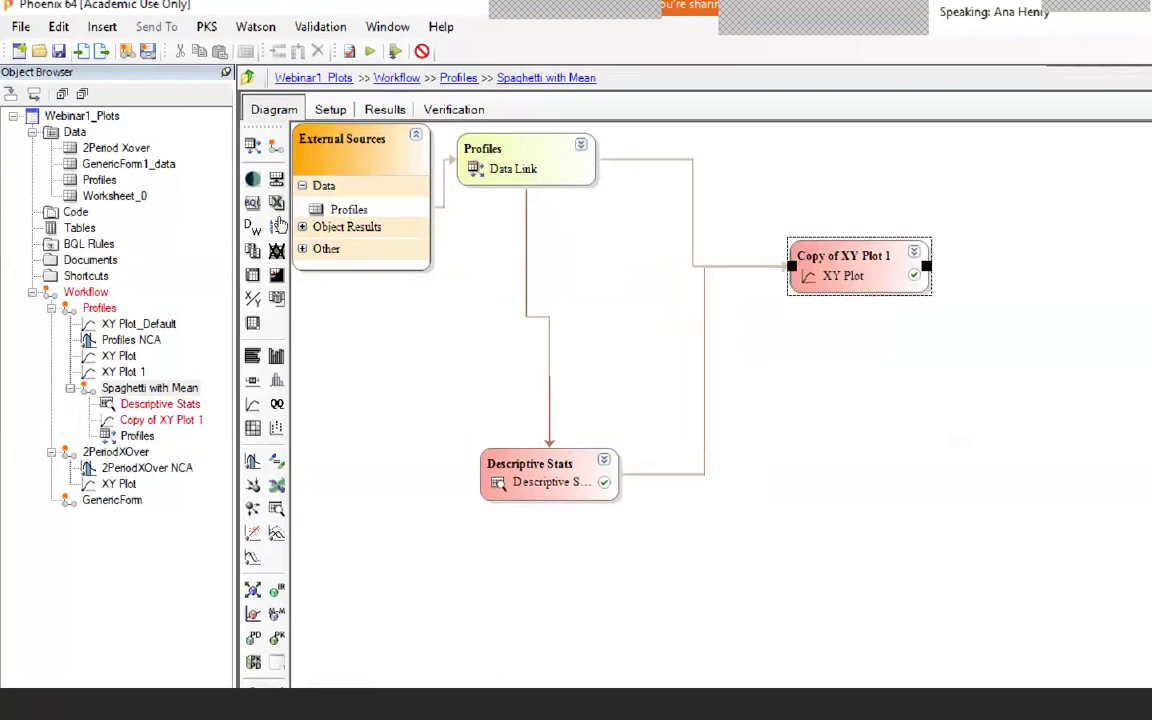
Rename the Profiles data link in the Spaghetti with Mean workflow as "input Data".
{"action": "left_click", "coordinate": [401, 132]}
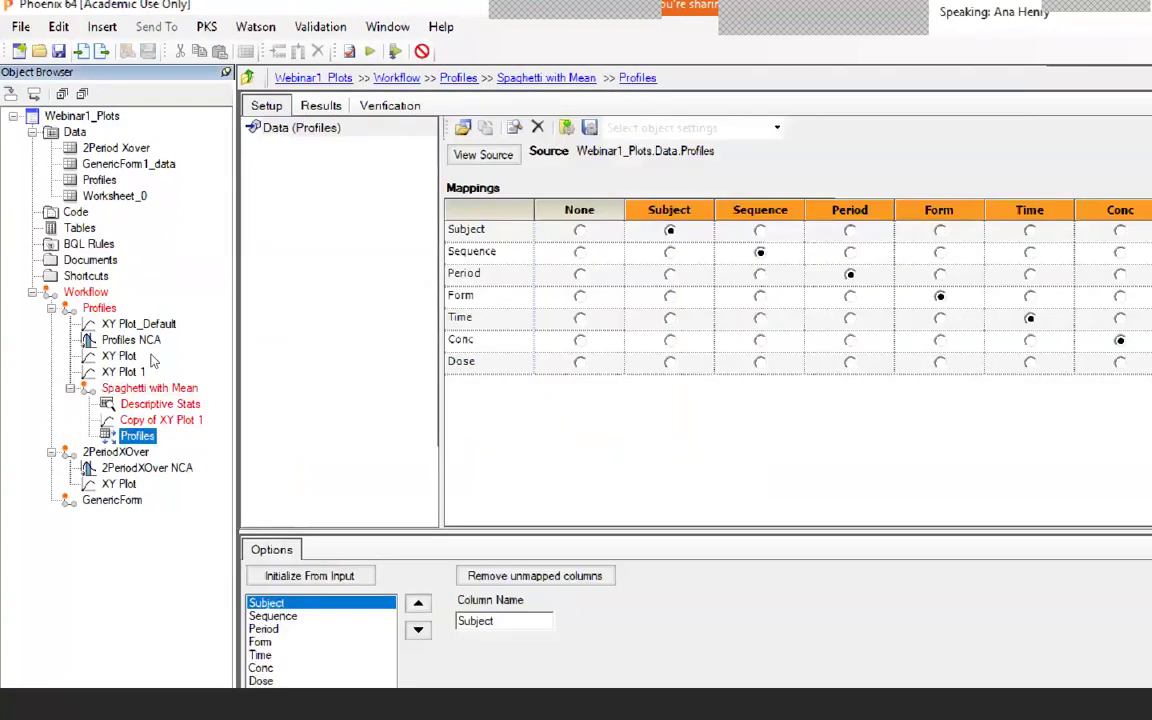
{"action": "key", "text": "F2"}
{"action": "type", "text": "input Data"}
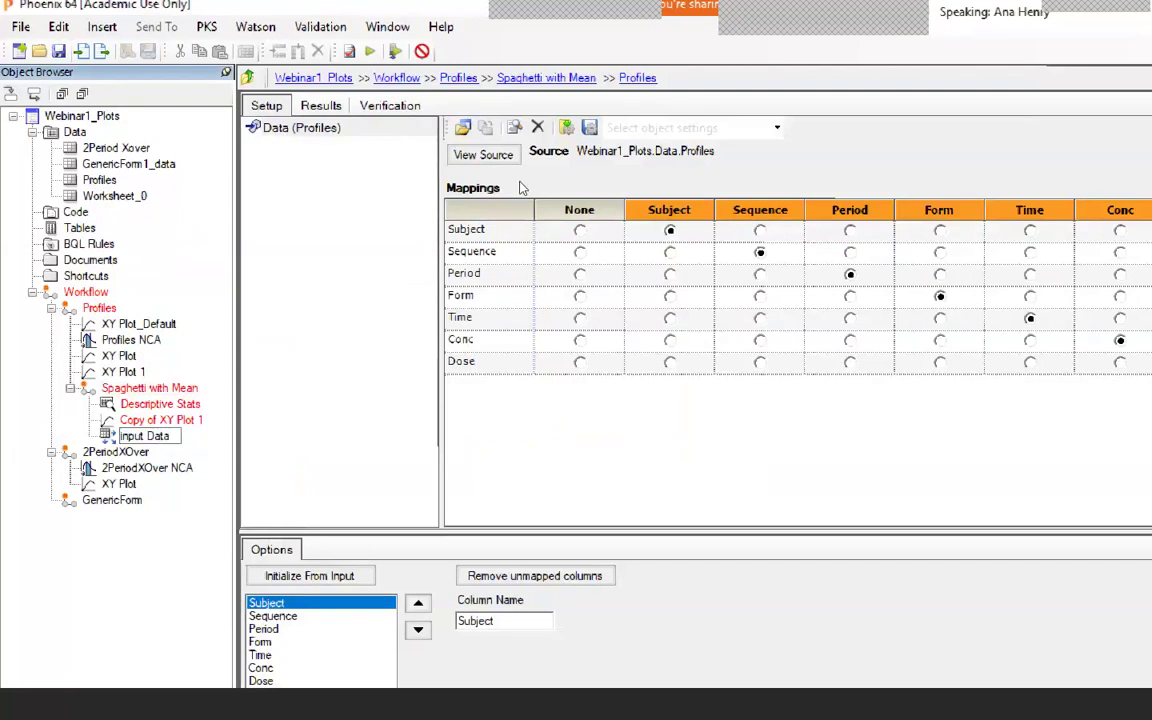
{"action": "key", "text": "Return"}
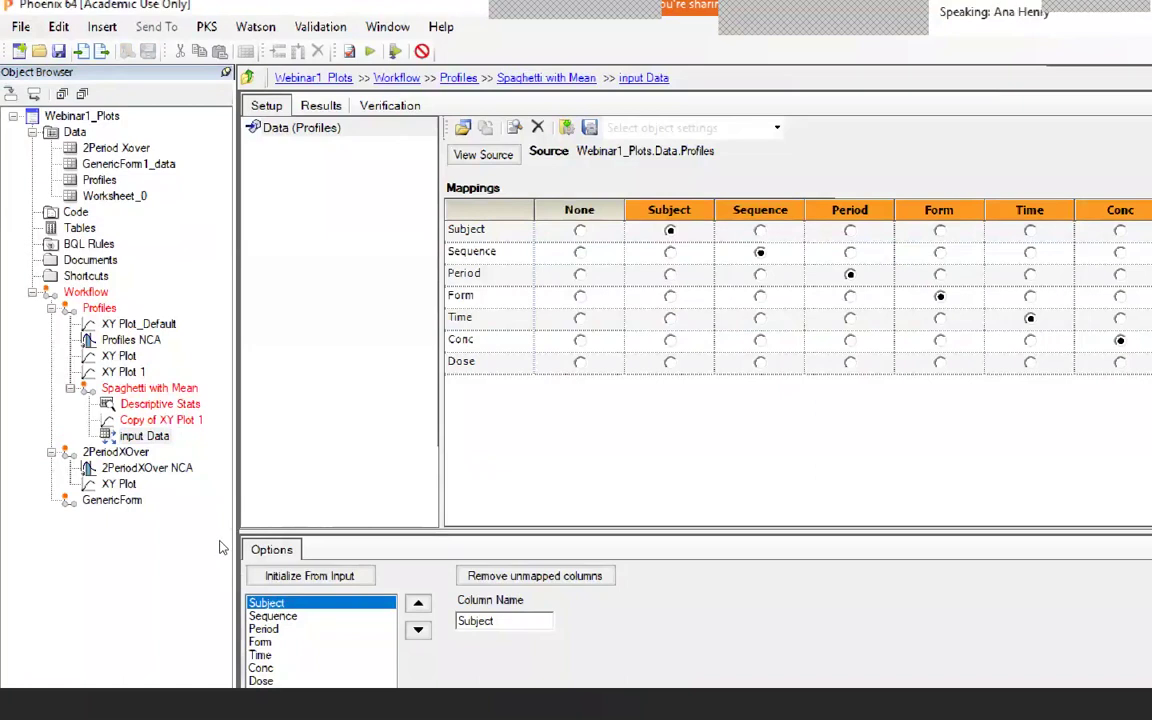
Remove the Dose, Sequence and Period columns from the input Data link.
{"action": "left_click", "coordinate": [300, 680]}
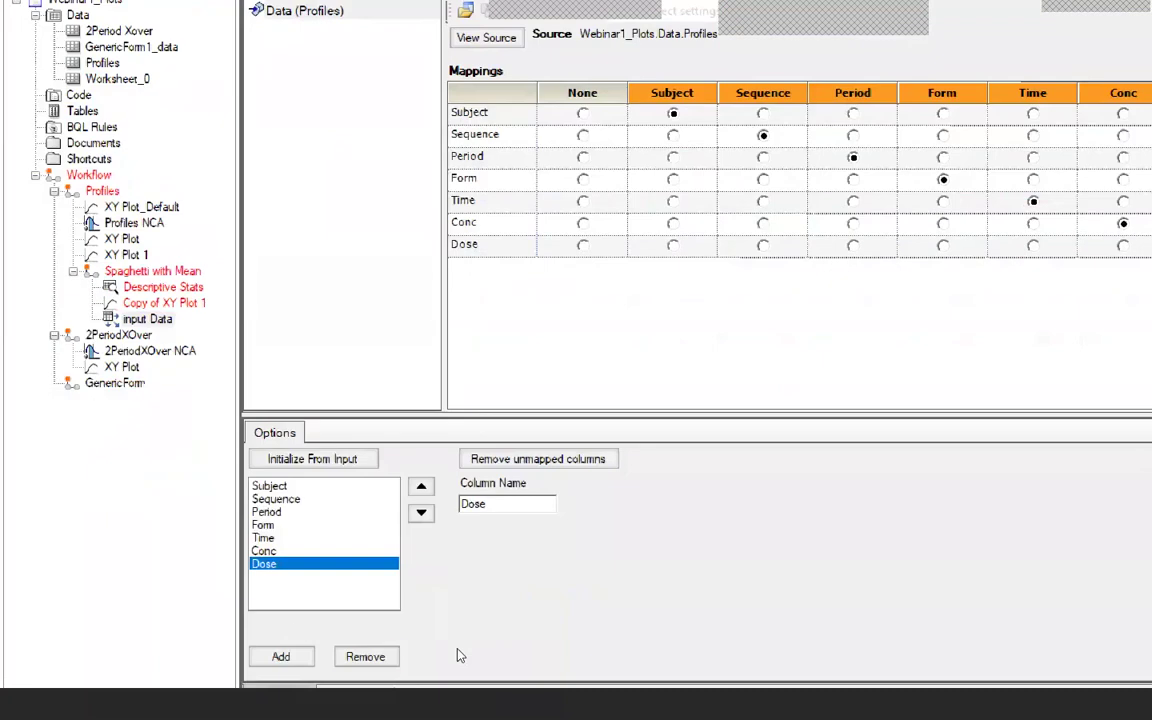
{"action": "left_click", "coordinate": [362, 656]}
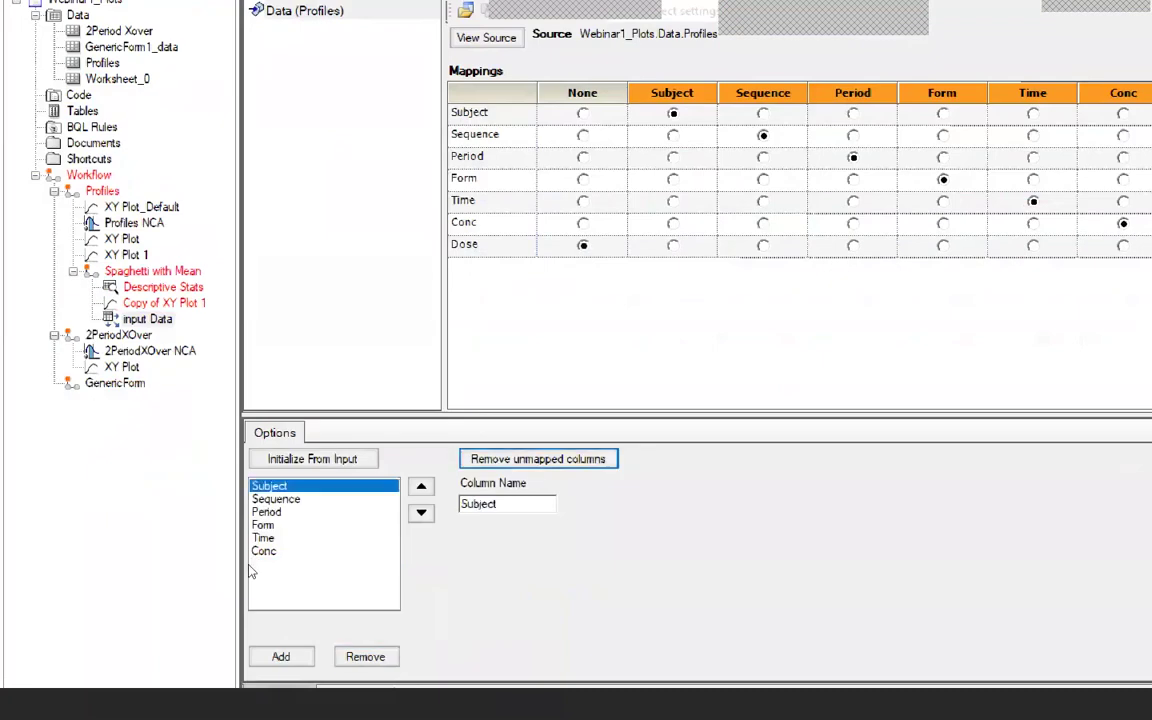
{"action": "left_click", "coordinate": [276, 498]}
{"action": "left_click", "coordinate": [365, 656]}
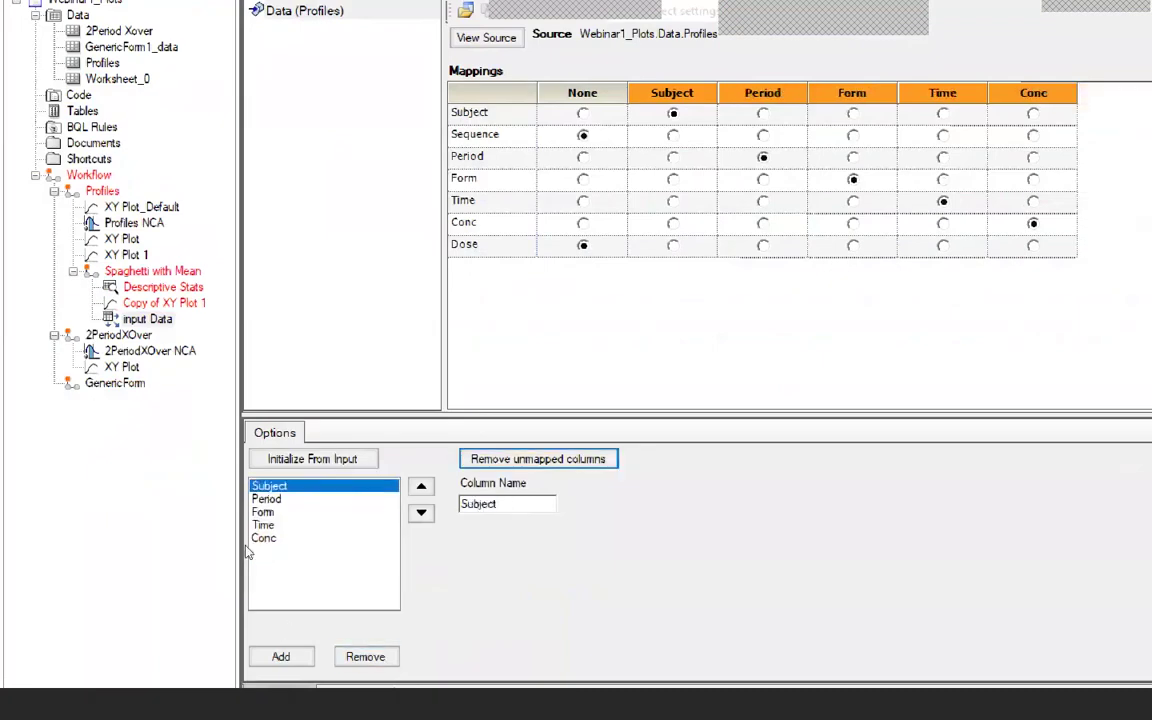
{"action": "key", "text": "Down"}
{"action": "left_click", "coordinate": [365, 656]}
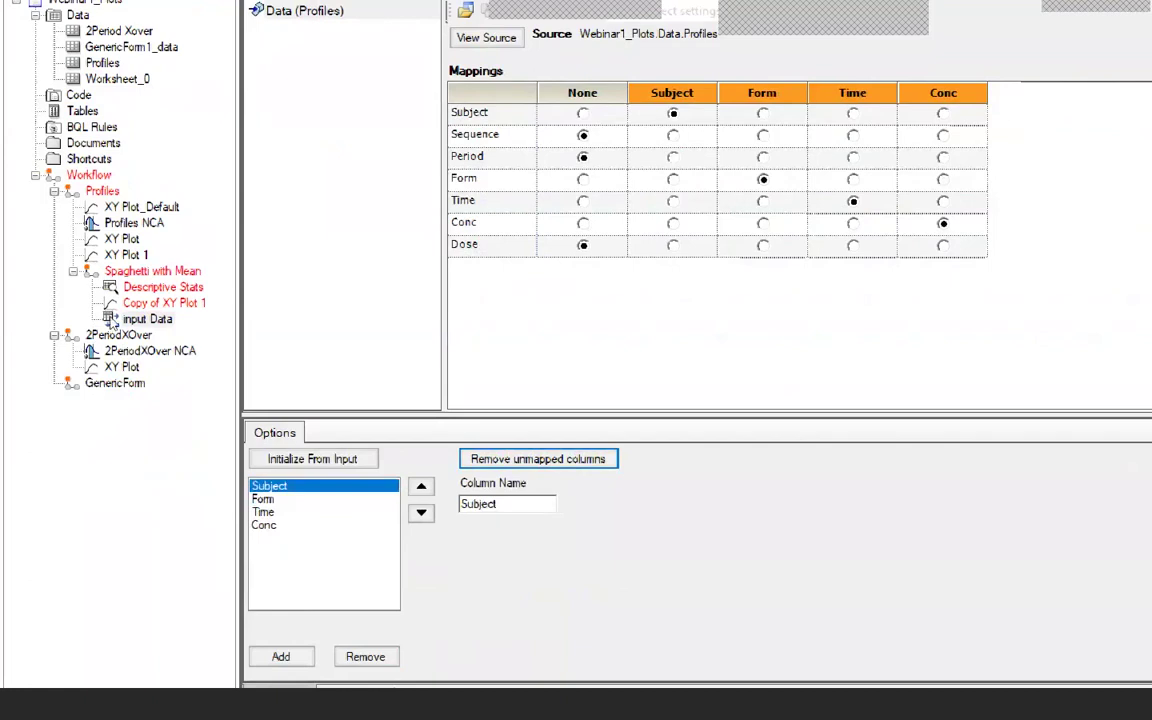
Execute the Spaghetti with Mean workflow under Profiles and view the output of Copy of XY Plot 1.
{"action": "left_click", "coordinate": [152, 271]}
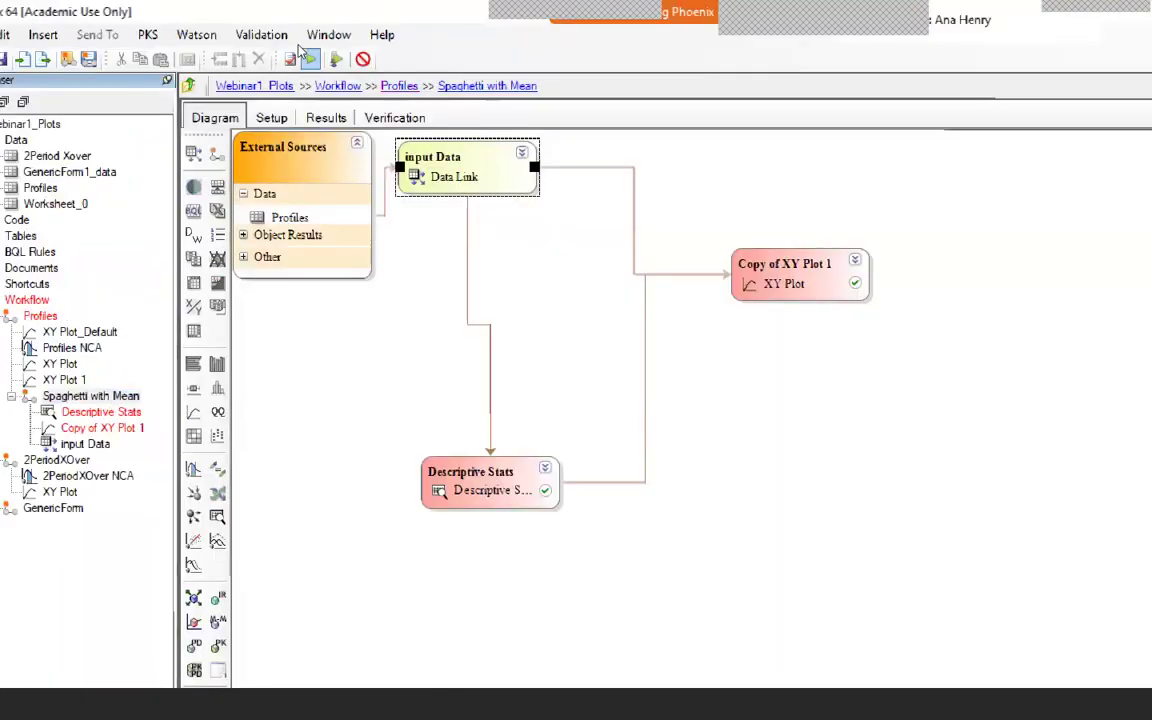
{"action": "left_click", "coordinate": [299, 47]}
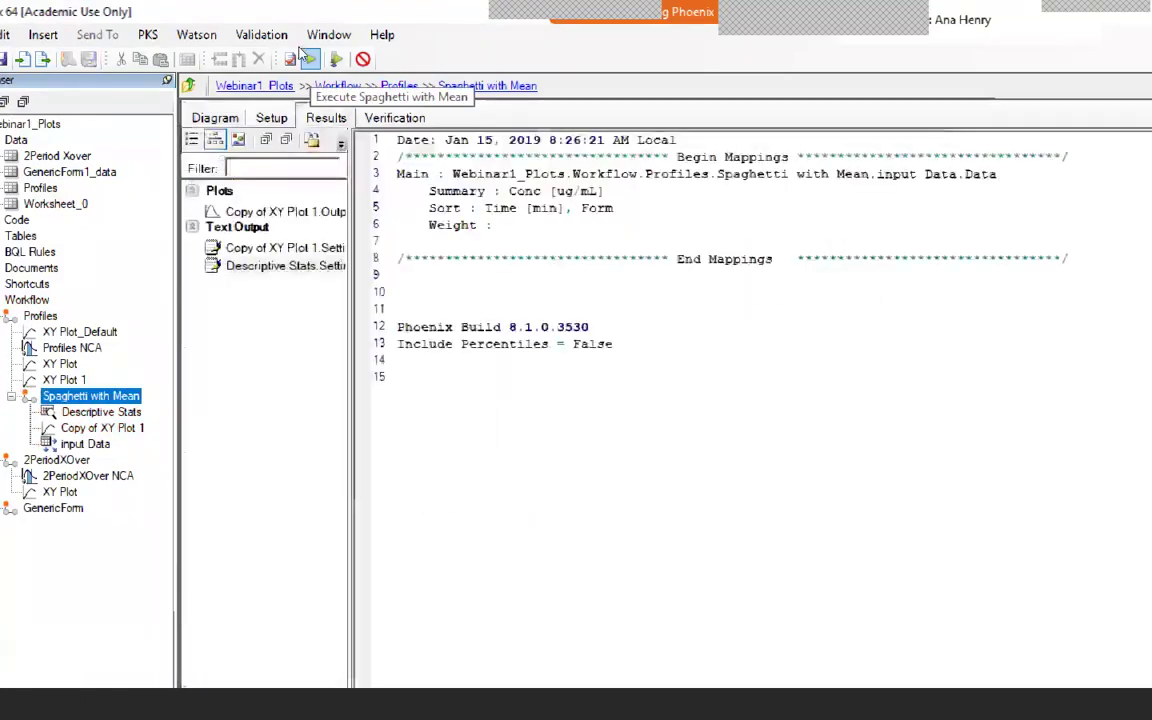
{"action": "left_click", "coordinate": [262, 211]}
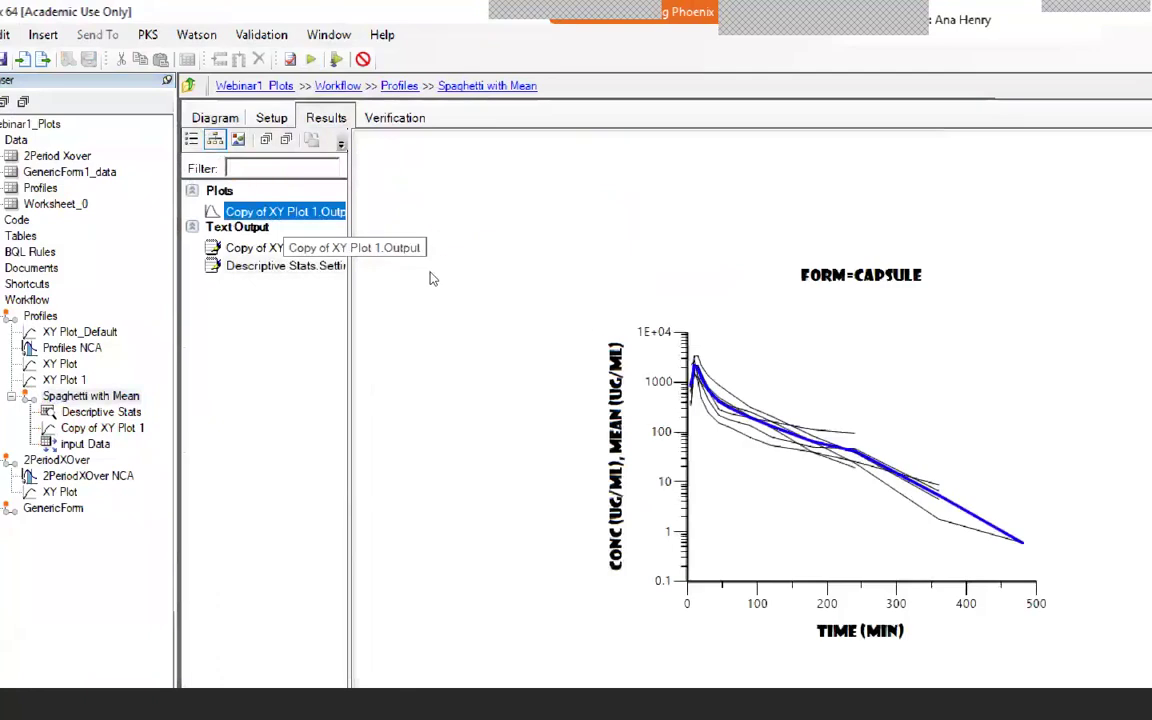
Save the Spaghetti with Mean workflow as a template, overwriting "Template for Spaghetti plots with mean.phxtmplt" in the Phoenix Templates folder.
{"action": "right_click", "coordinate": [90, 396]}
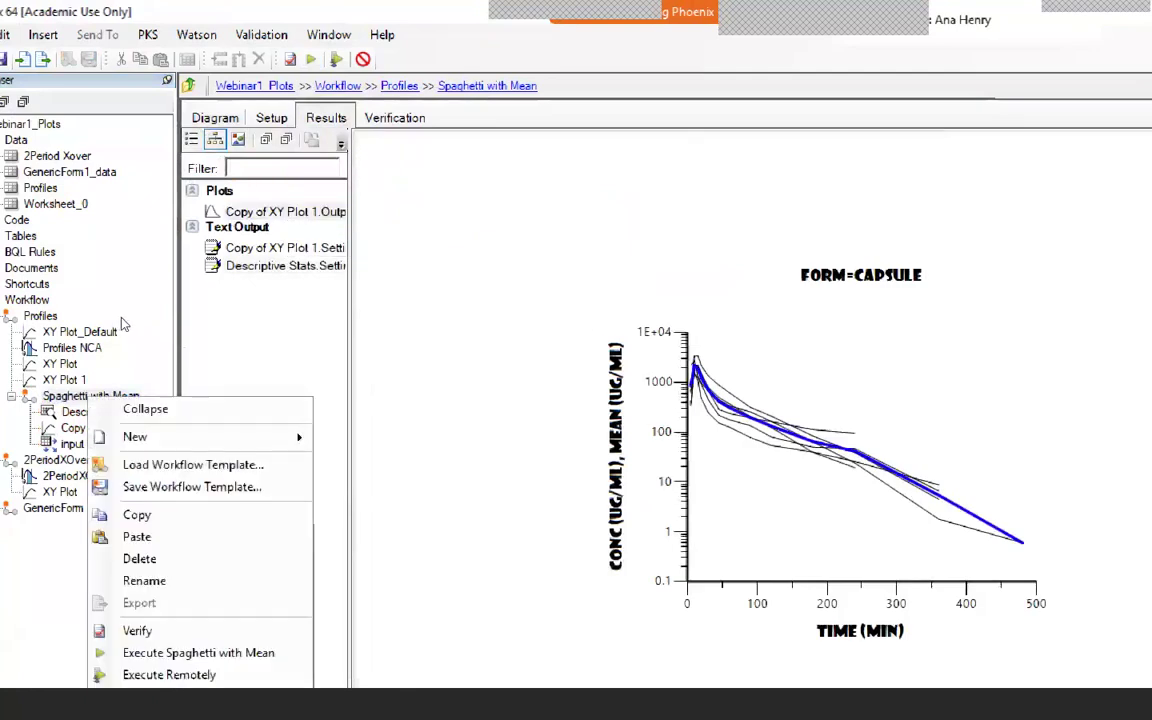
{"action": "key", "text": "Down"}
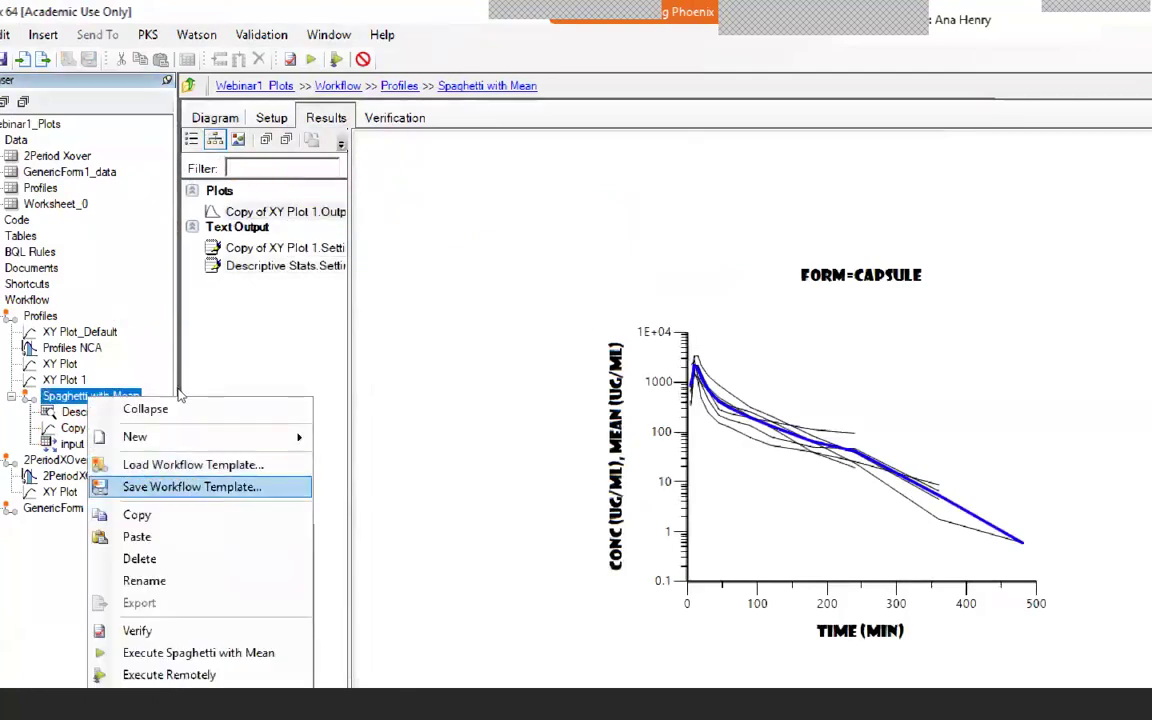
{"action": "key", "text": "Return"}
{"action": "left_click", "coordinate": [630, 256]}
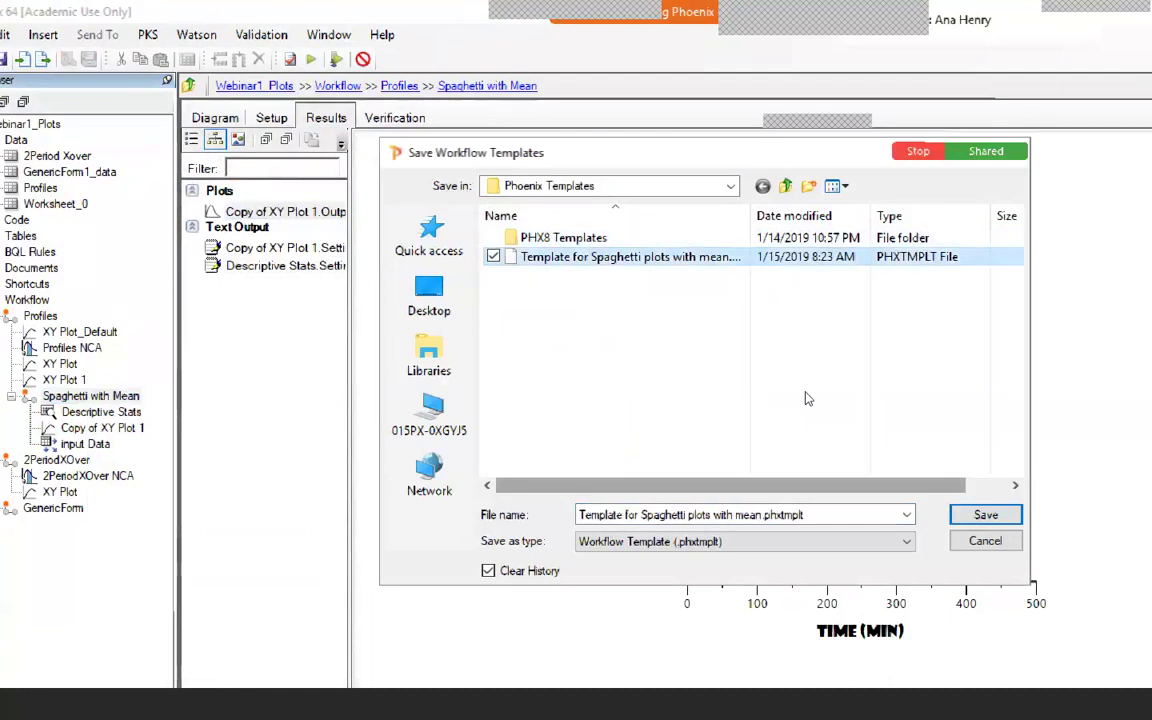
{"action": "key", "text": "Return"}
{"action": "key", "text": "Return"}
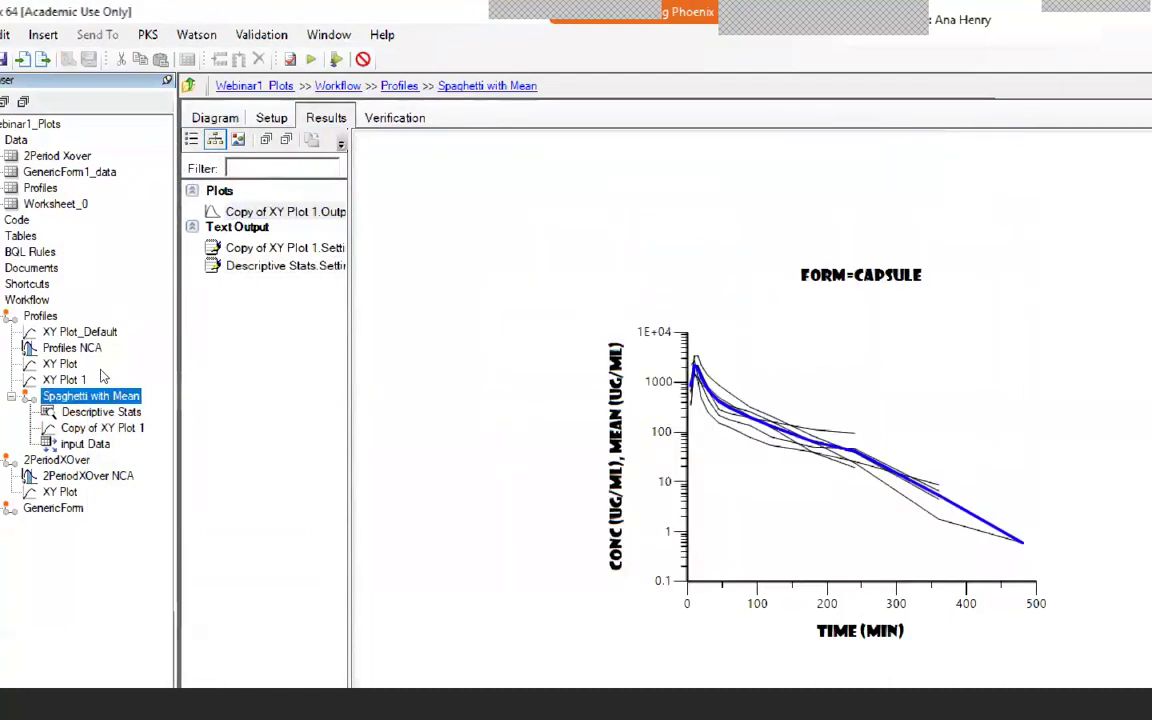
Load the workflow template "Template for Spaghetti plots with mean" into the 2PeriodXOver workflow.
{"action": "left_click", "coordinate": [56, 459]}
{"action": "right_click", "coordinate": [56, 459]}
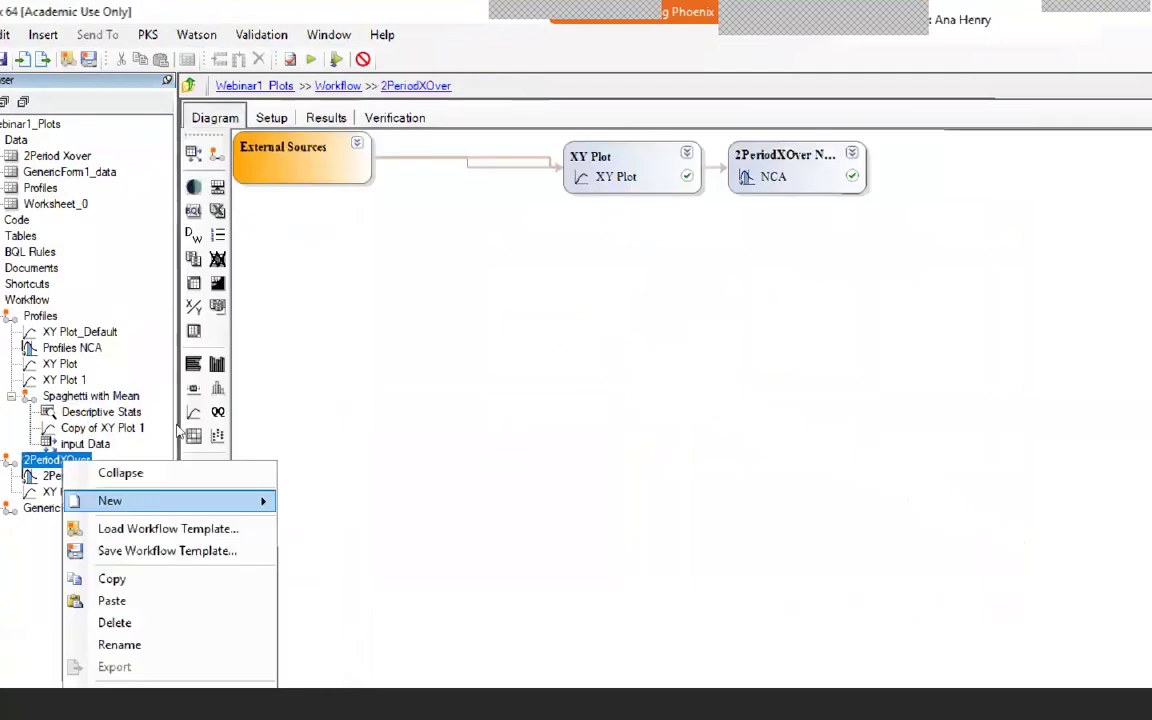
{"action": "left_click", "coordinate": [210, 528]}
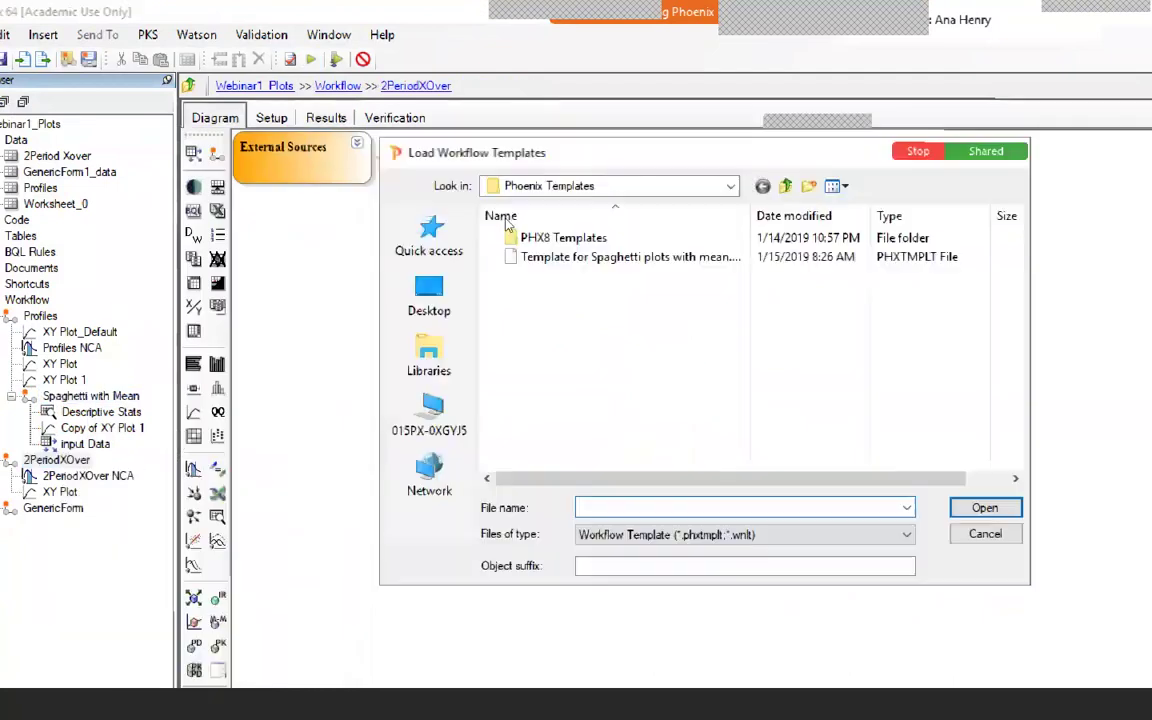
{"action": "left_click", "coordinate": [630, 257]}
{"action": "key", "text": "Return"}
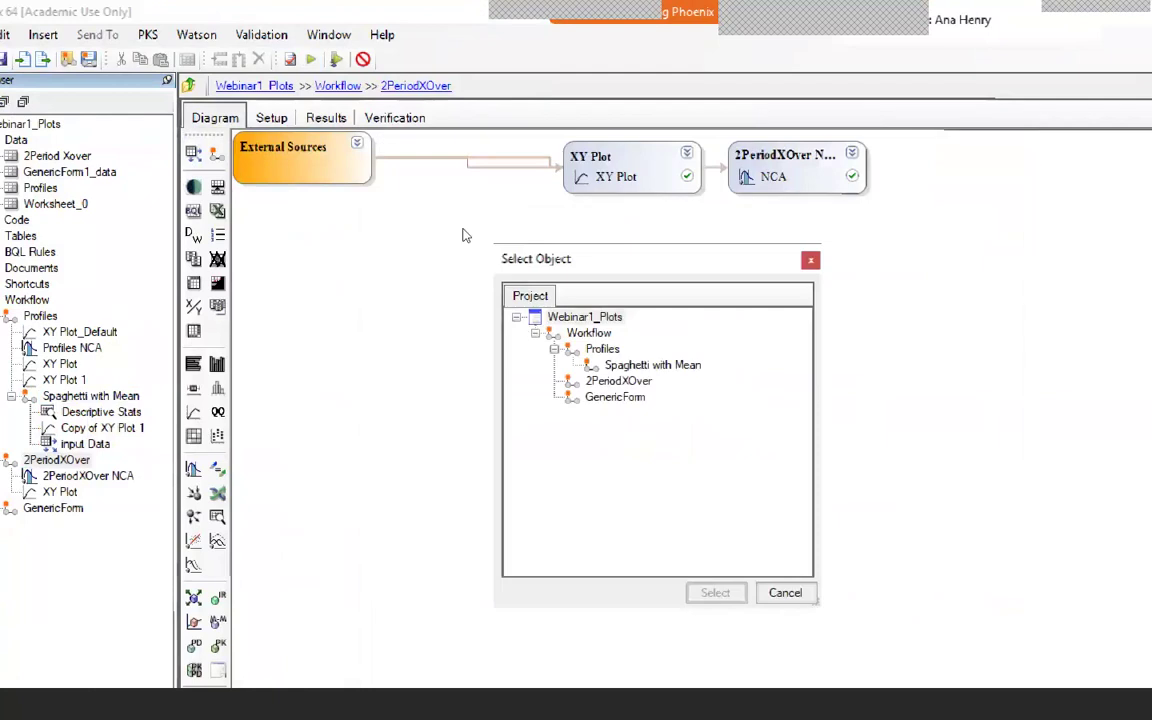
{"action": "left_click", "coordinate": [615, 381]}
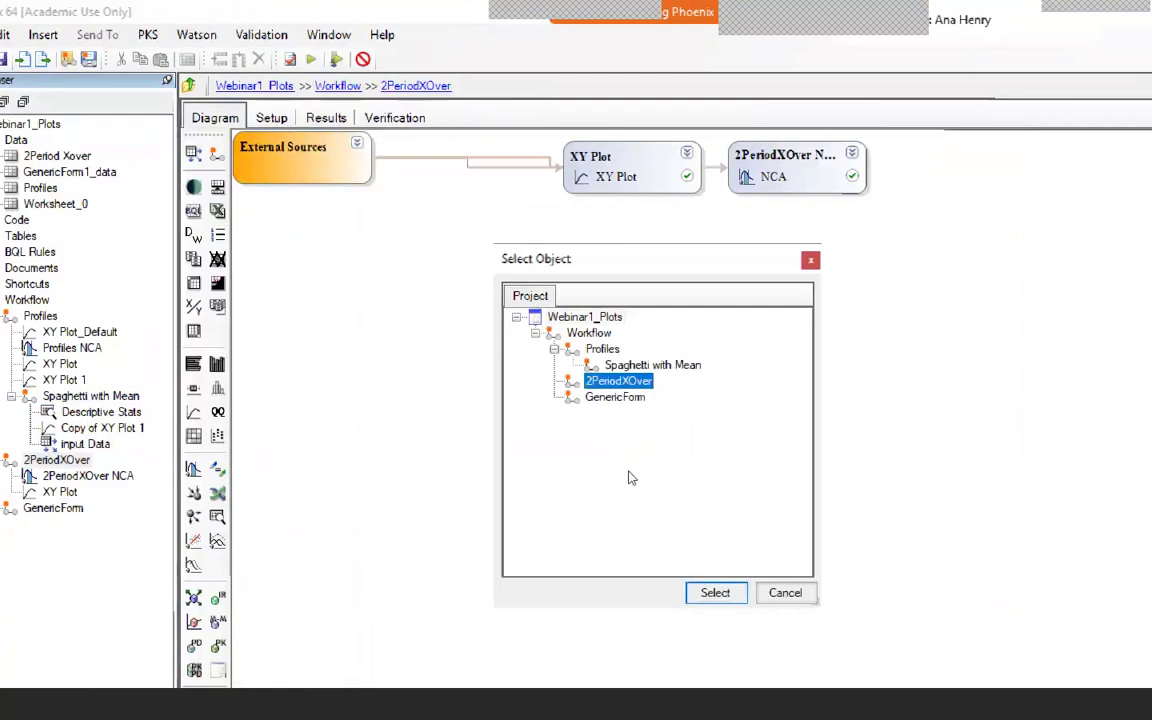
{"action": "key", "text": "Return"}
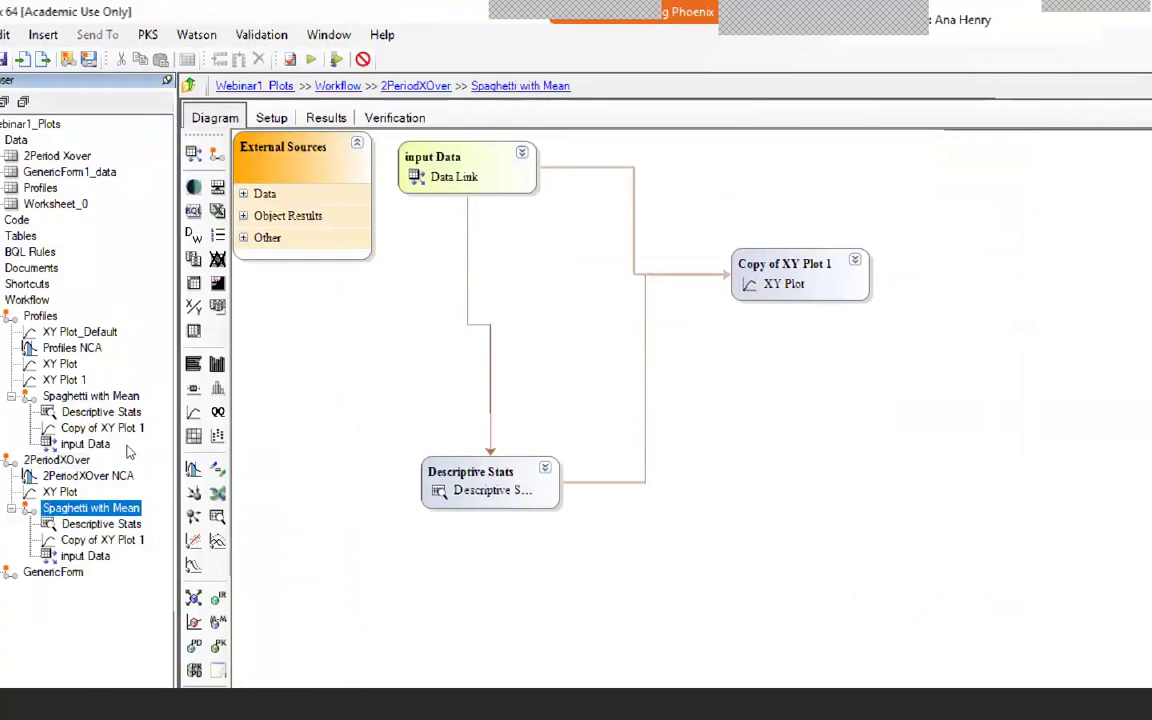
Use the 2Period Xover worksheet as the source of the 2PeriodXOver input Data link, mapping Patient to Subject, Trt to Form and Cp to Conc.
{"action": "key", "text": "Down"}
{"action": "key", "text": "Down"}
{"action": "key", "text": "Down"}
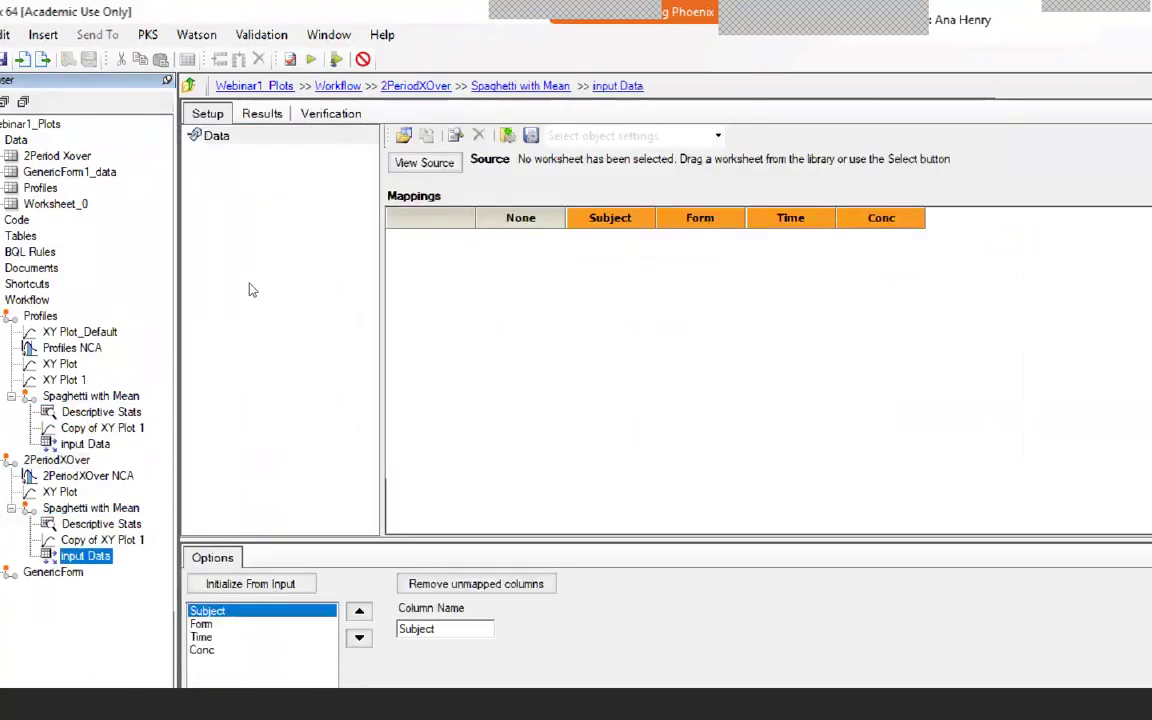
{"action": "left_click_drag", "start_coordinate": [58, 148], "coordinate": [473, 233]}
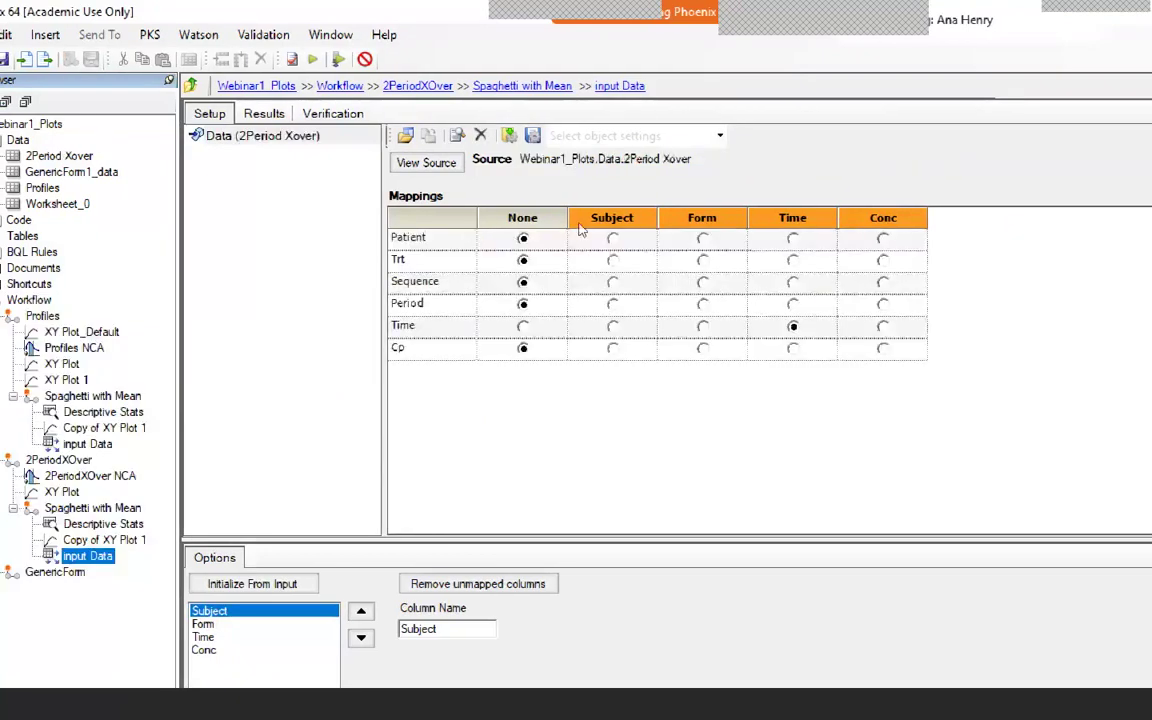
{"action": "left_click", "coordinate": [612, 238]}
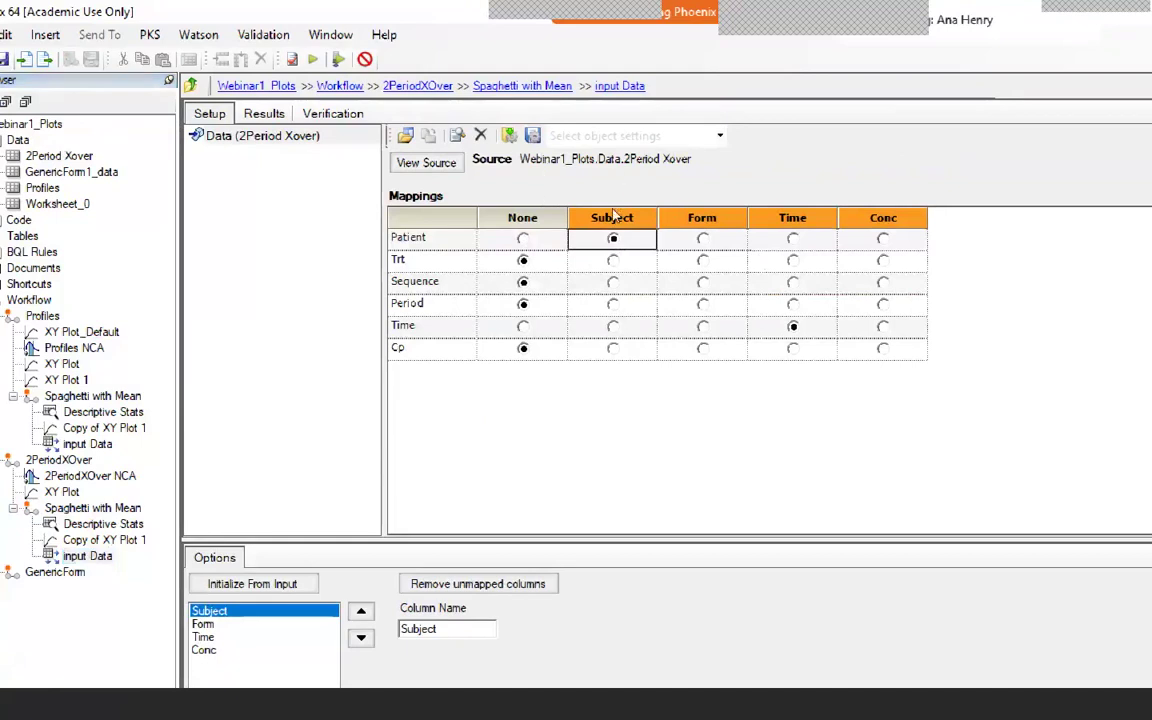
{"action": "left_click", "coordinate": [702, 260]}
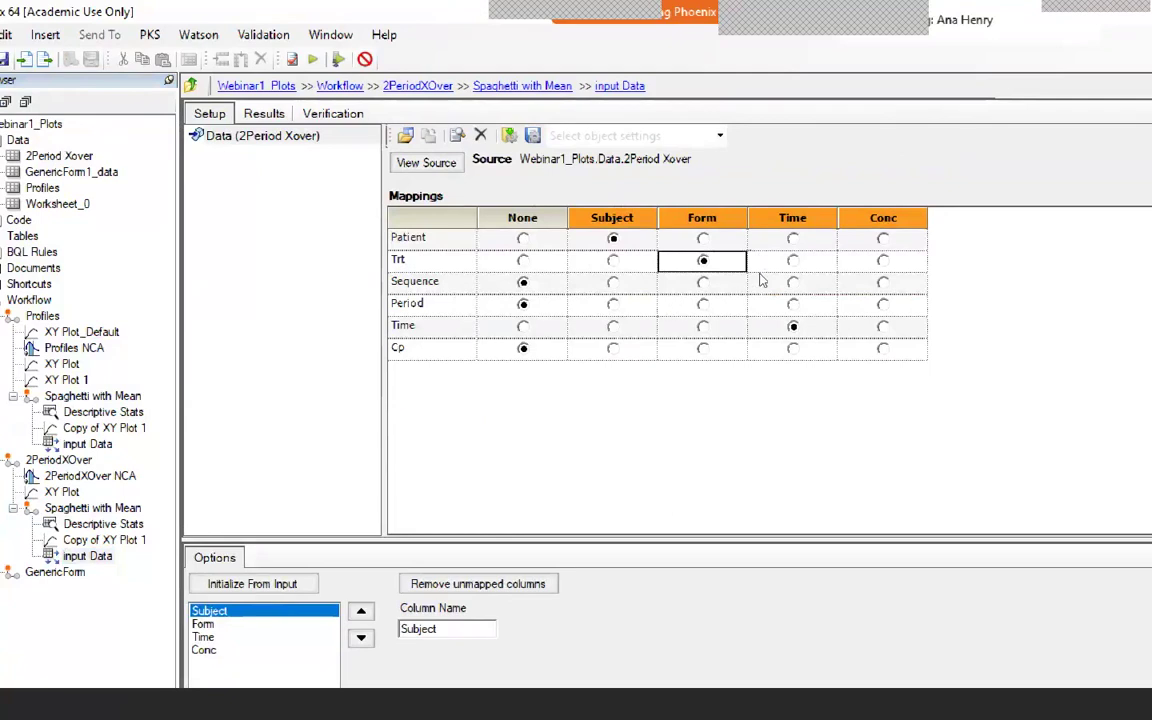
{"action": "left_click", "coordinate": [882, 348]}
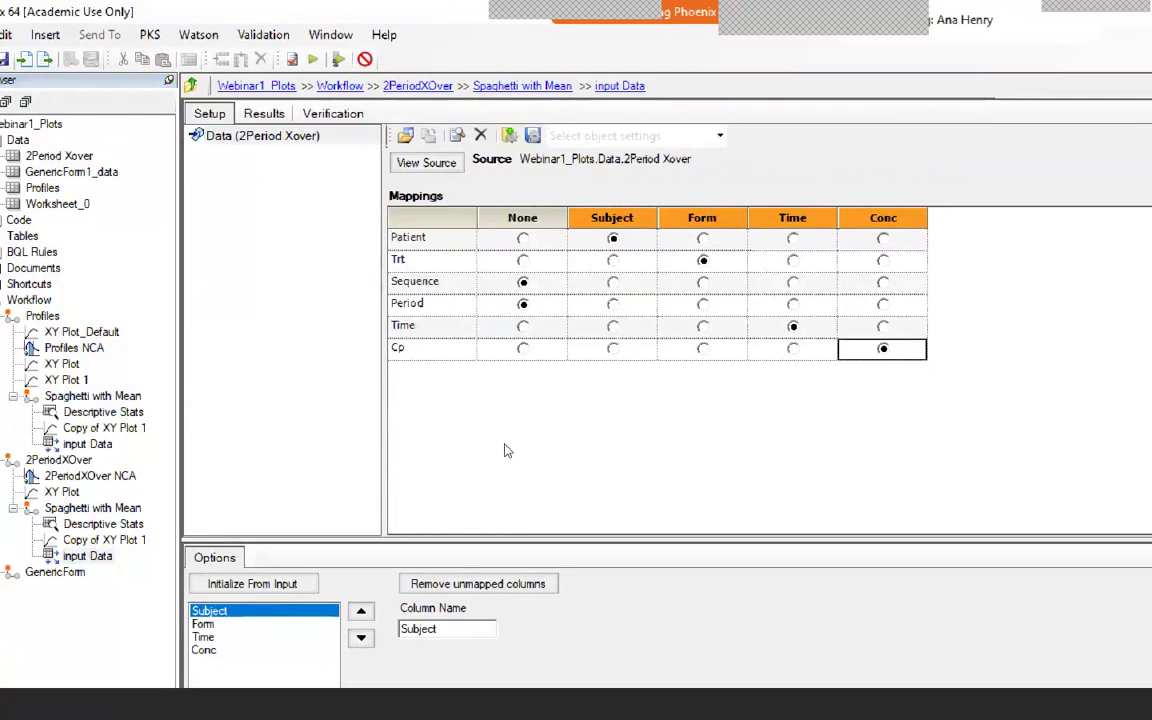
Execute the Spaghetti with Mean workflow under 2PeriodXOver and view its Capsule and Tablet plot pages.
{"action": "left_click", "coordinate": [92, 508]}
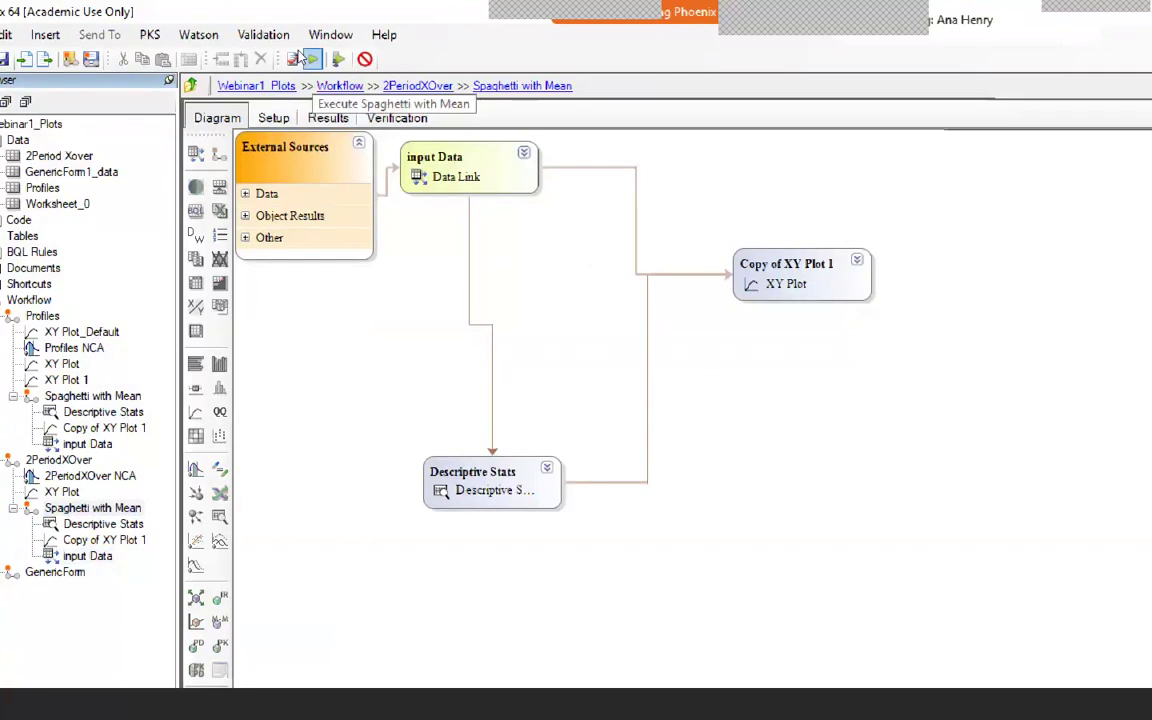
{"action": "left_click", "coordinate": [305, 60]}
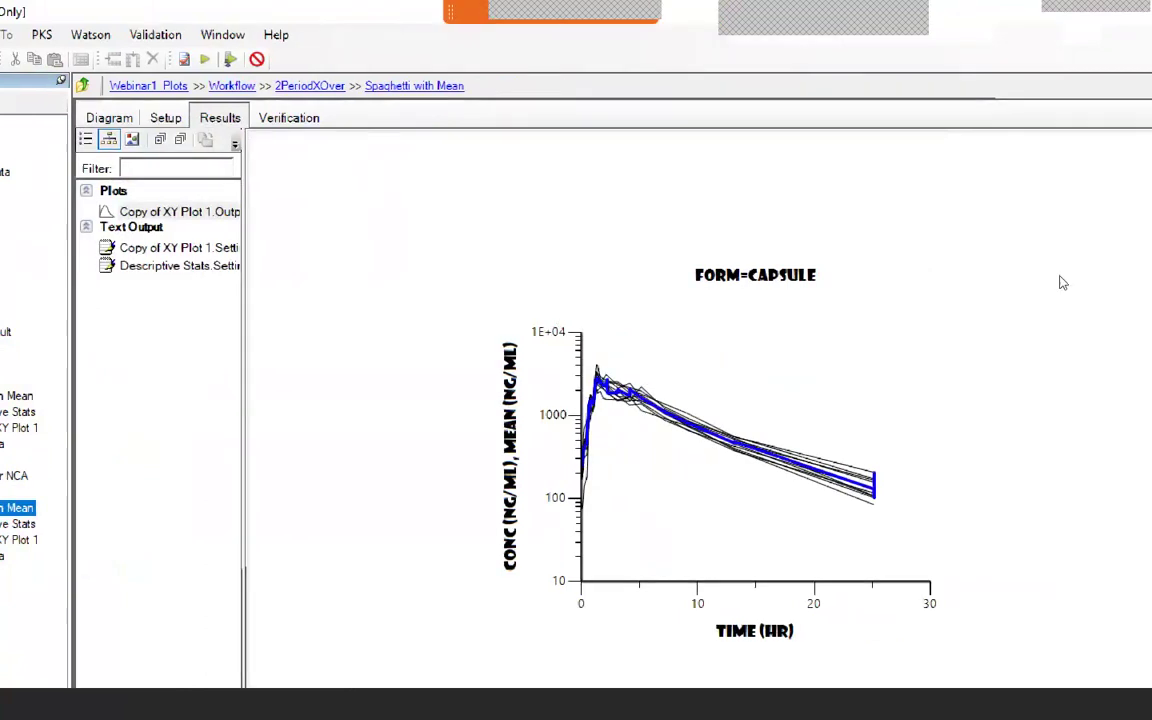
{"action": "left_click", "coordinate": [420, 638]}
{"action": "scroll", "coordinate": [420, 638], "scroll_direction": "down", "scroll_amount": 1}
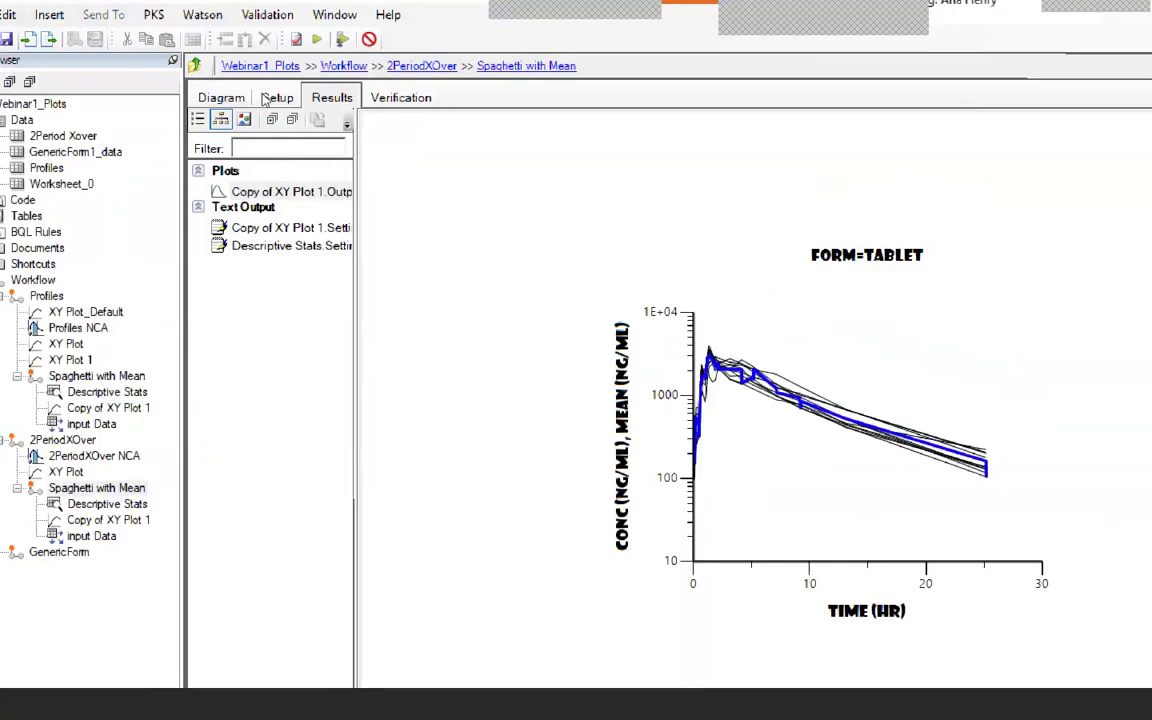
Open the setup of the XY Plot under the 2PeriodXOver workflow to look at its mappings.
{"action": "left_click", "coordinate": [105, 381]}
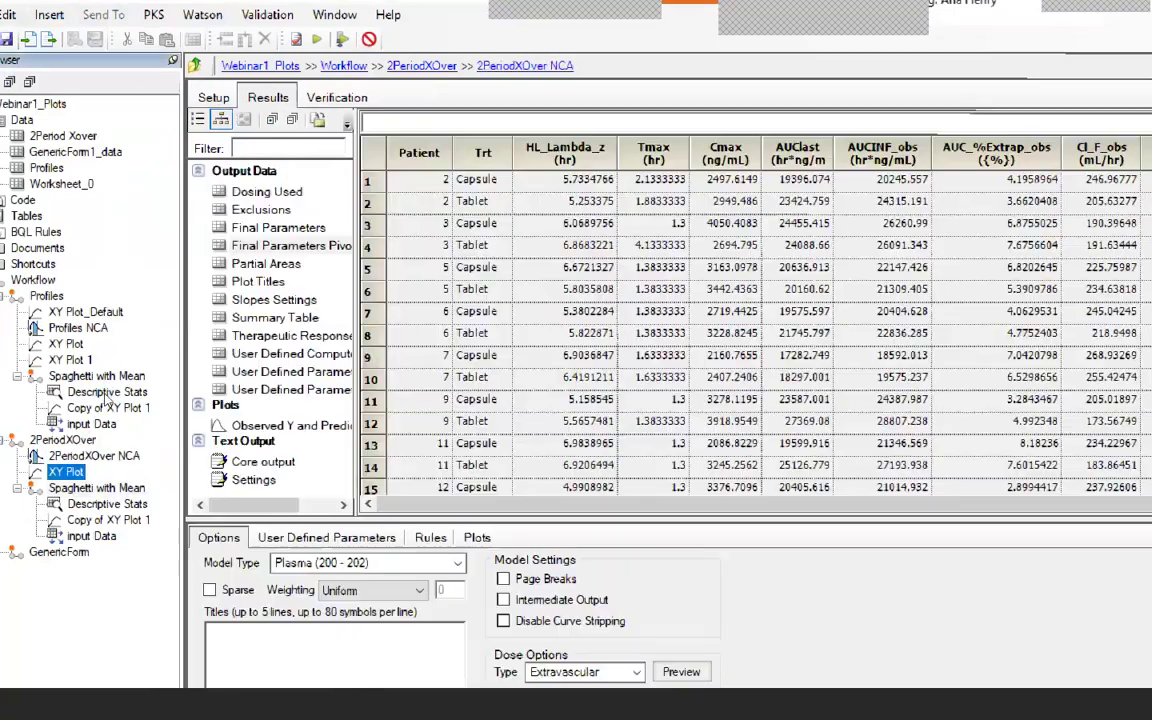
{"action": "key", "text": "Down"}
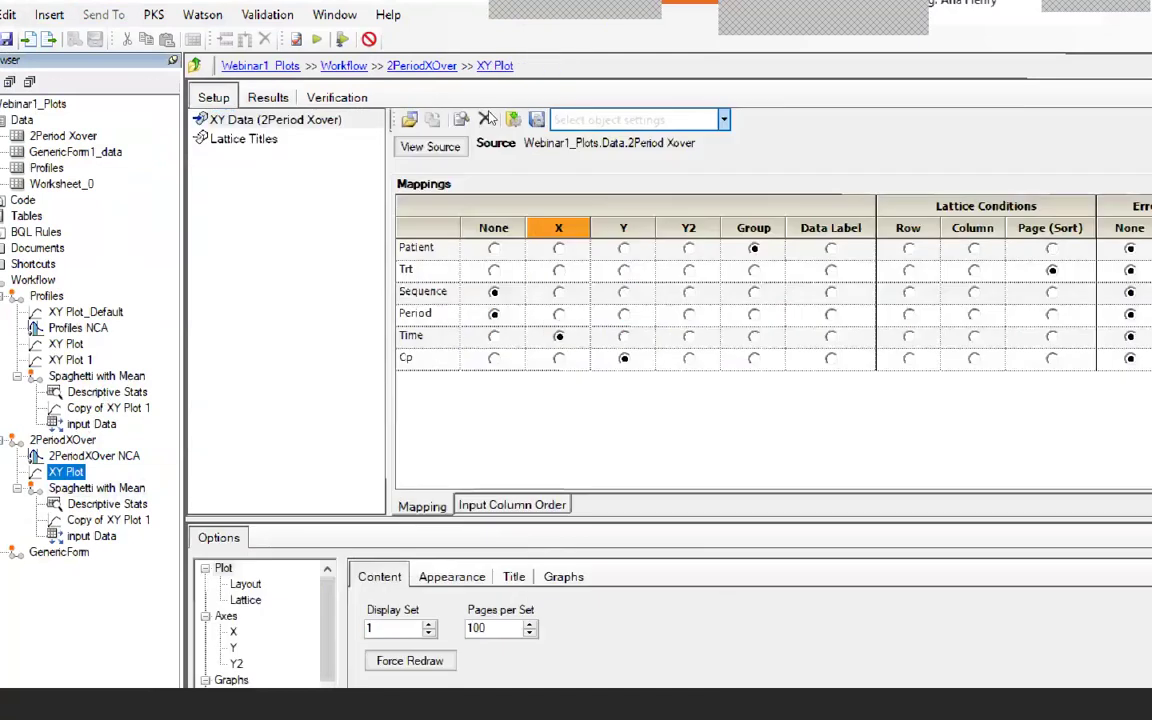
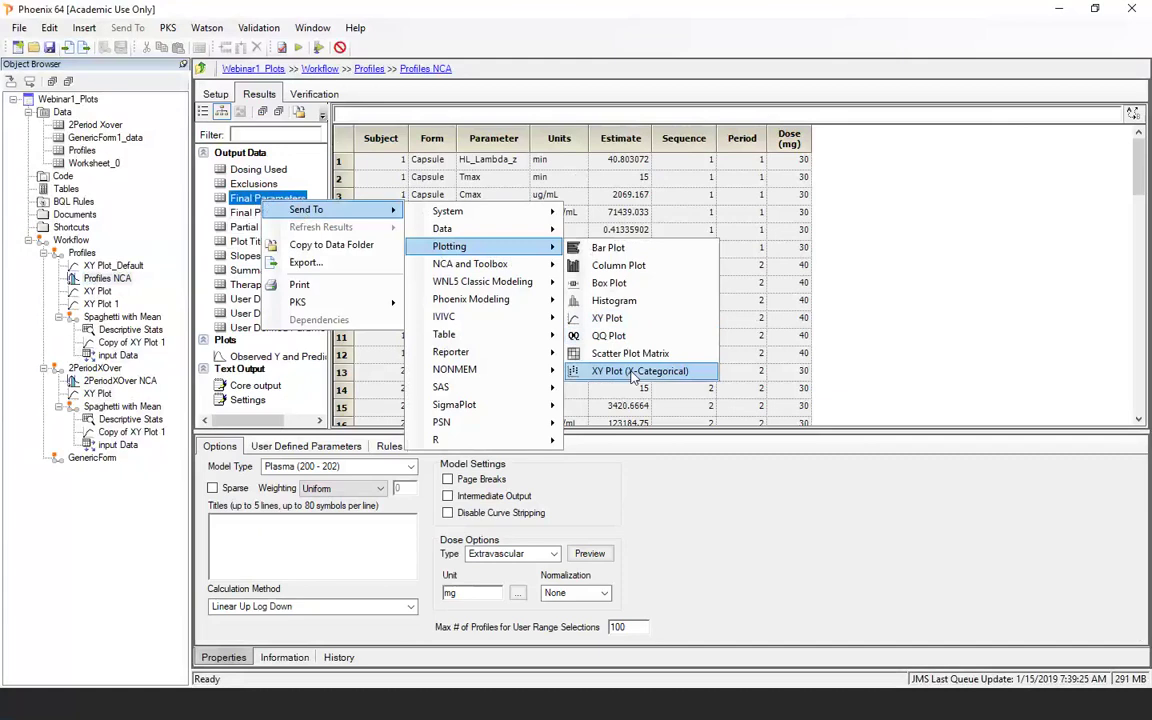
Send the Final Parameters results of Profiles NCA to an XY Plot (X-Categorical) in the Profiles workflow.
{"action": "left_click", "coordinate": [633, 371]}
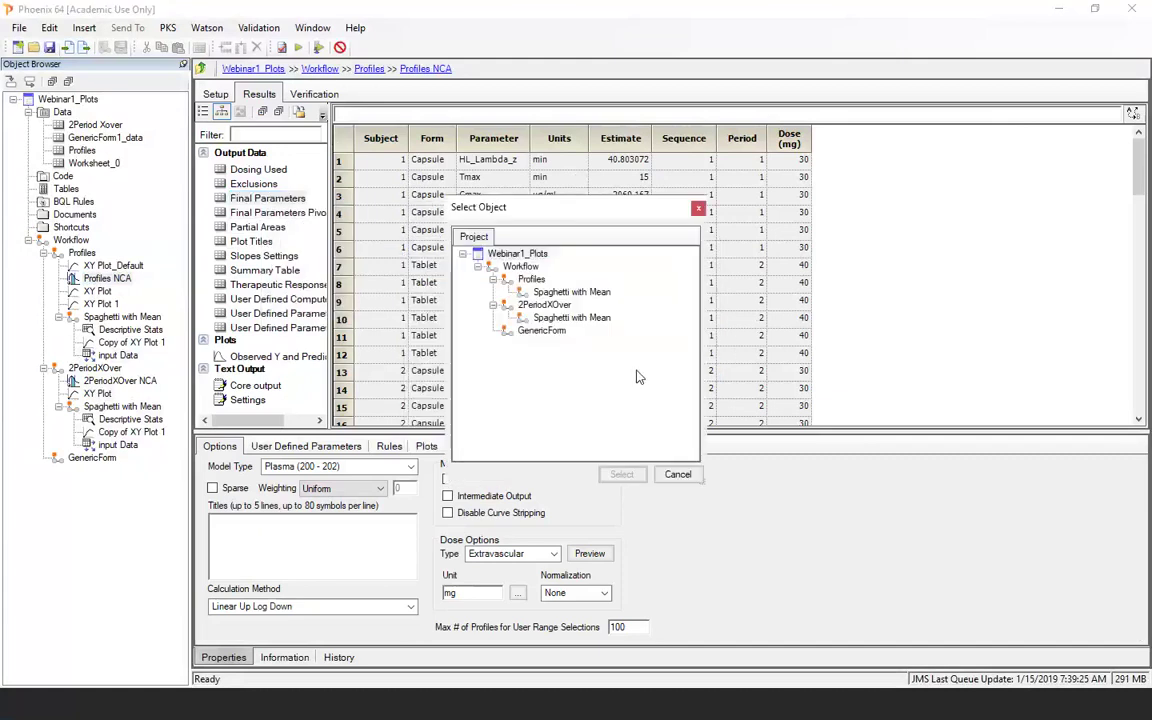
{"action": "left_click", "coordinate": [531, 279]}
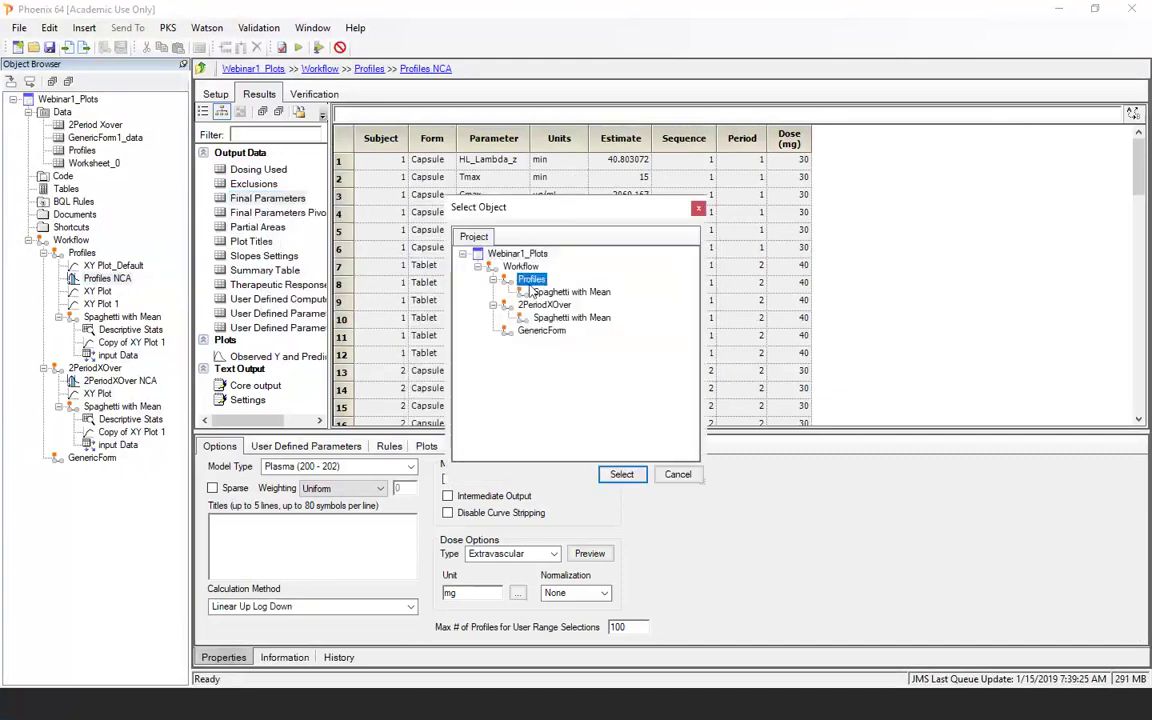
{"action": "left_click", "coordinate": [620, 473]}
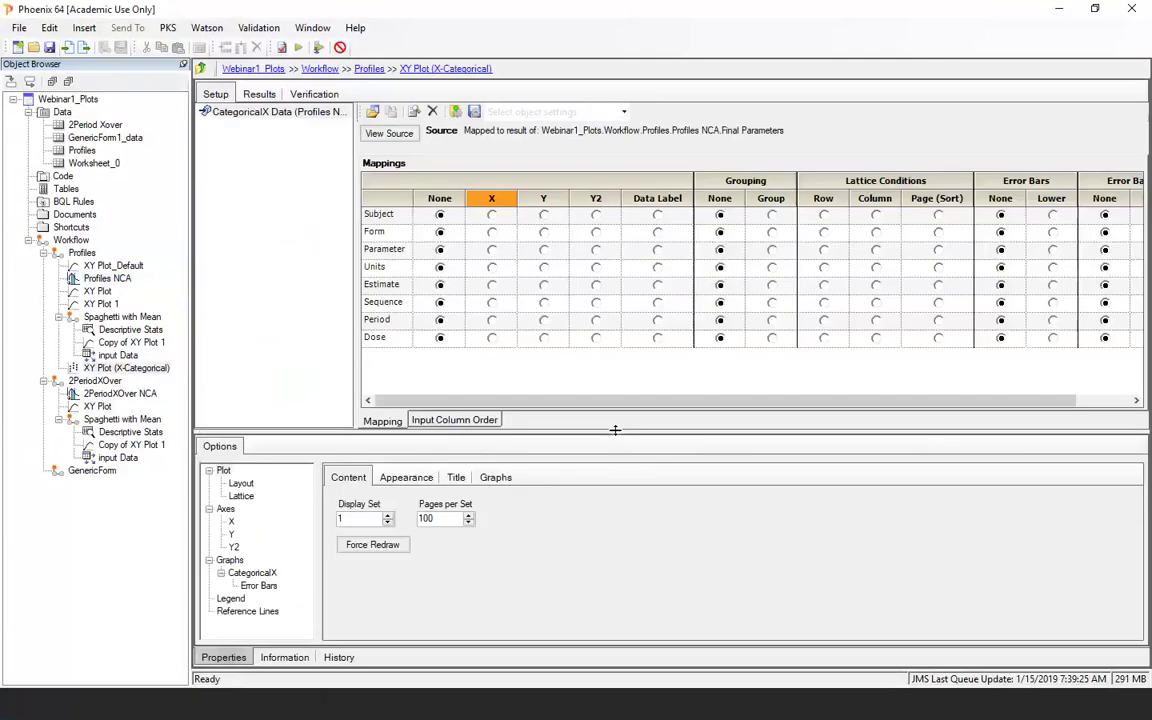
Map Form to X, Estimate to Y and Parameter to Page (Sort) in the X-categorical plot.
{"action": "left_click", "coordinate": [492, 233]}
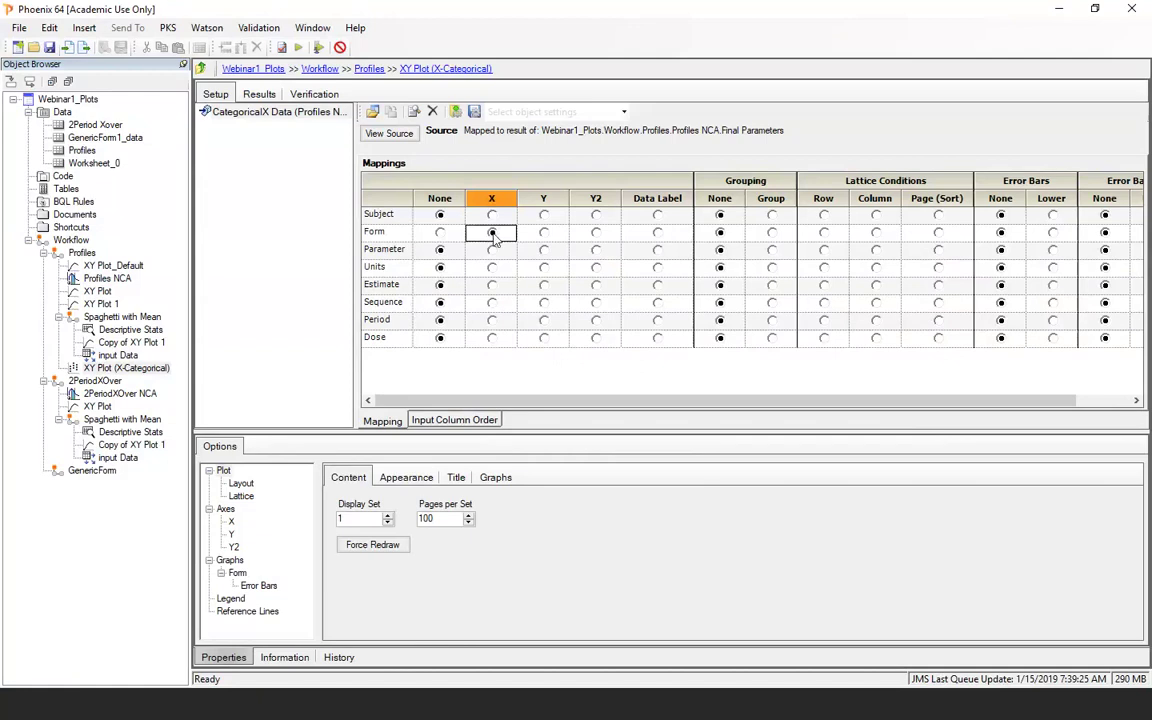
{"action": "left_click", "coordinate": [544, 287]}
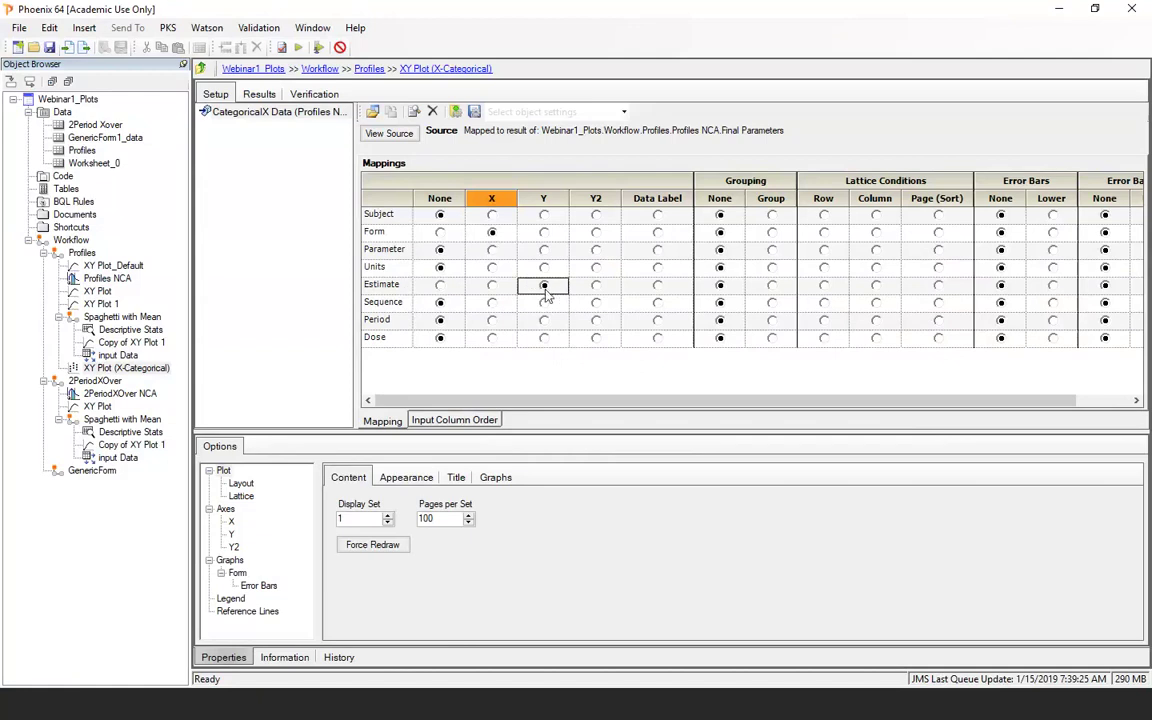
{"action": "left_click", "coordinate": [938, 251]}
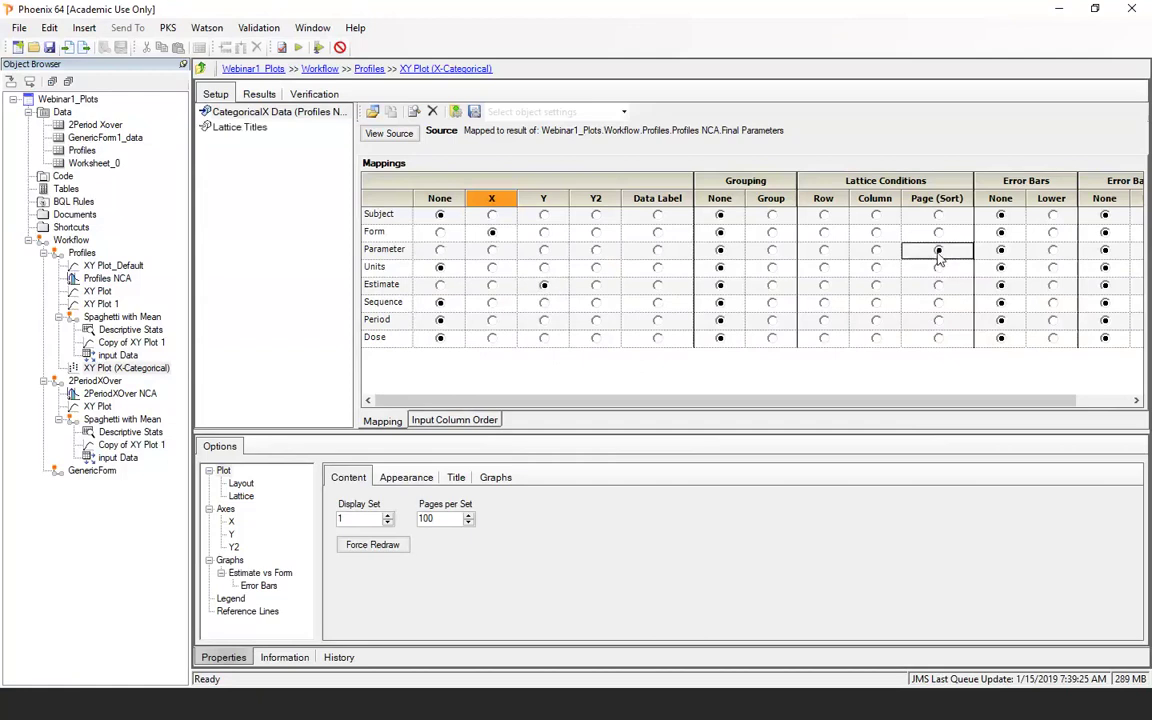
Execute the X-categorical plot and look through its parameter pages, returning to Page 01.
{"action": "left_click", "coordinate": [299, 49]}
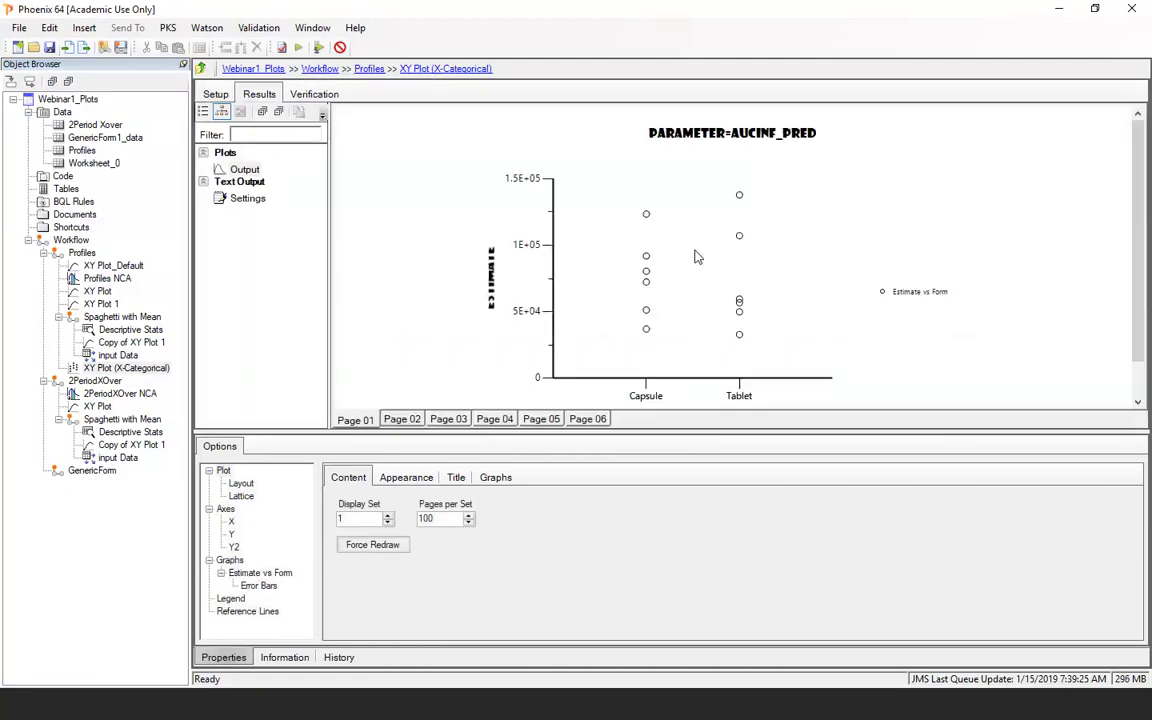
{"action": "left_click", "coordinate": [402, 419]}
{"action": "left_click", "coordinate": [460, 420]}
{"action": "left_click", "coordinate": [492, 420]}
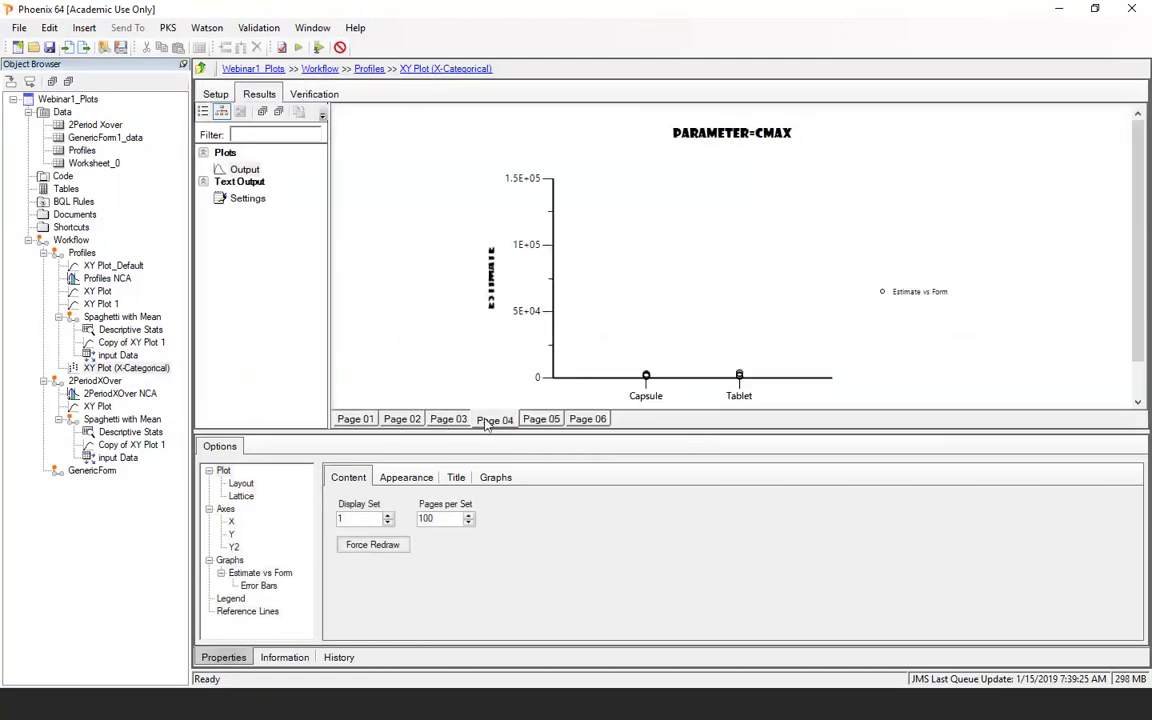
{"action": "left_click", "coordinate": [356, 420]}
Set the Y axis range to AutoScale Best and make the line visible for the Estimate vs Form graph.
{"action": "left_click", "coordinate": [231, 534]}
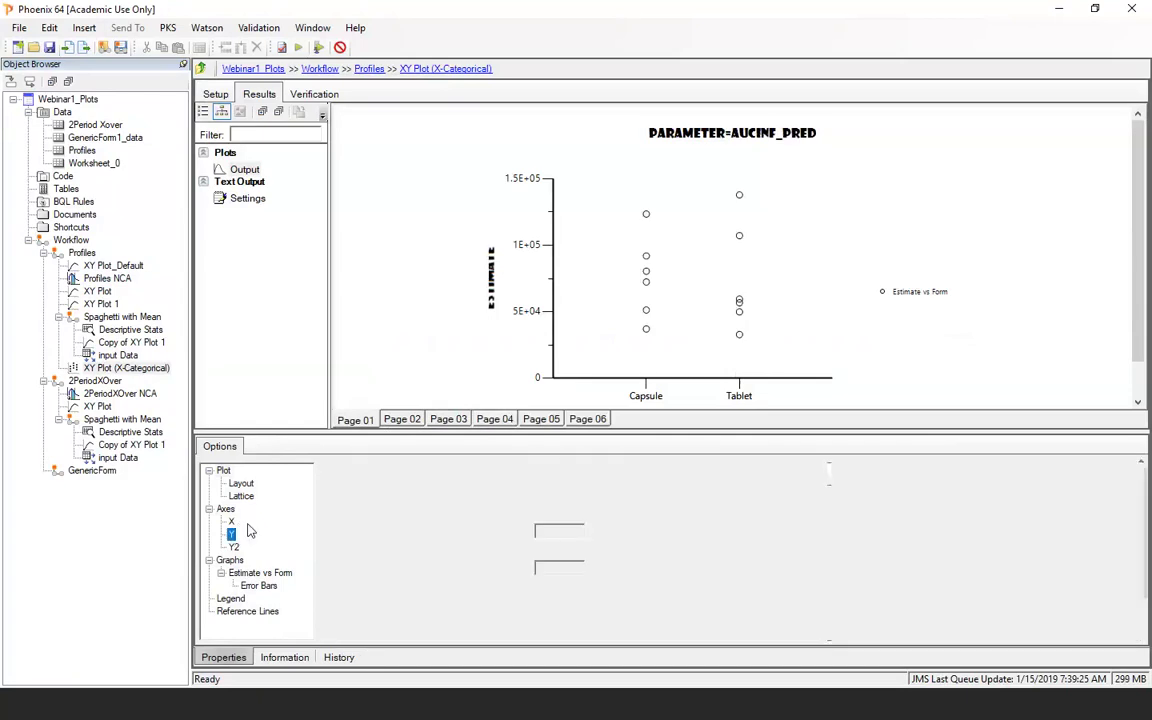
{"action": "left_click", "coordinate": [474, 534]}
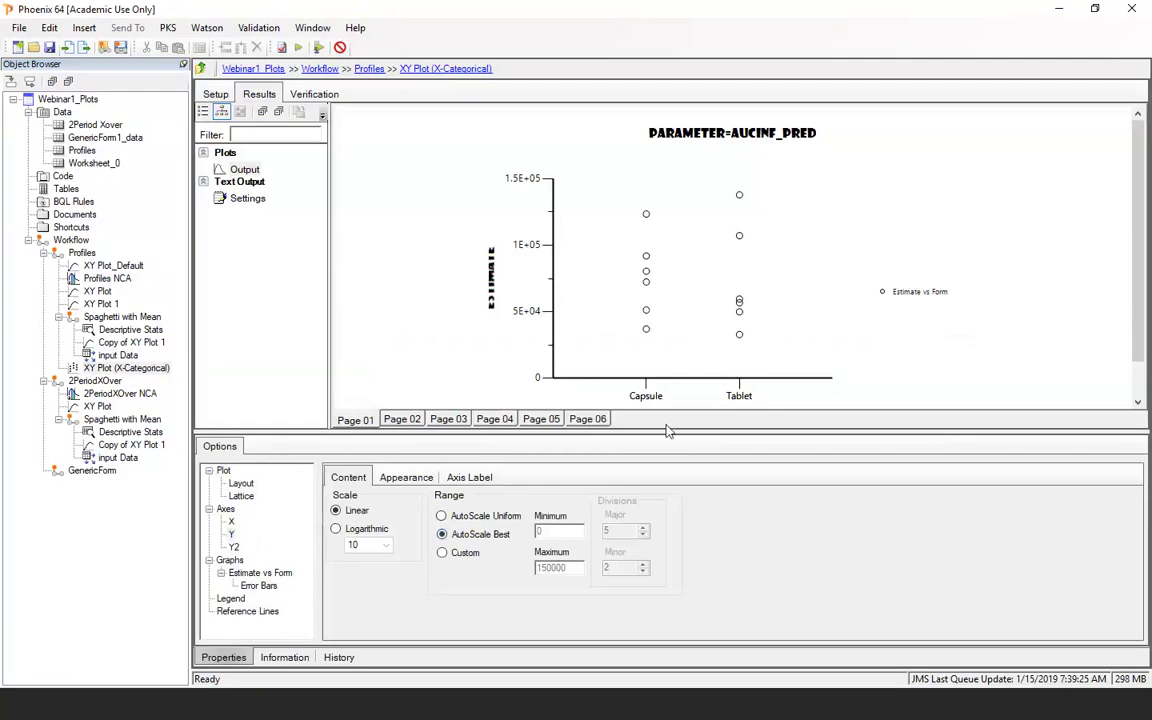
{"action": "left_click", "coordinate": [243, 572]}
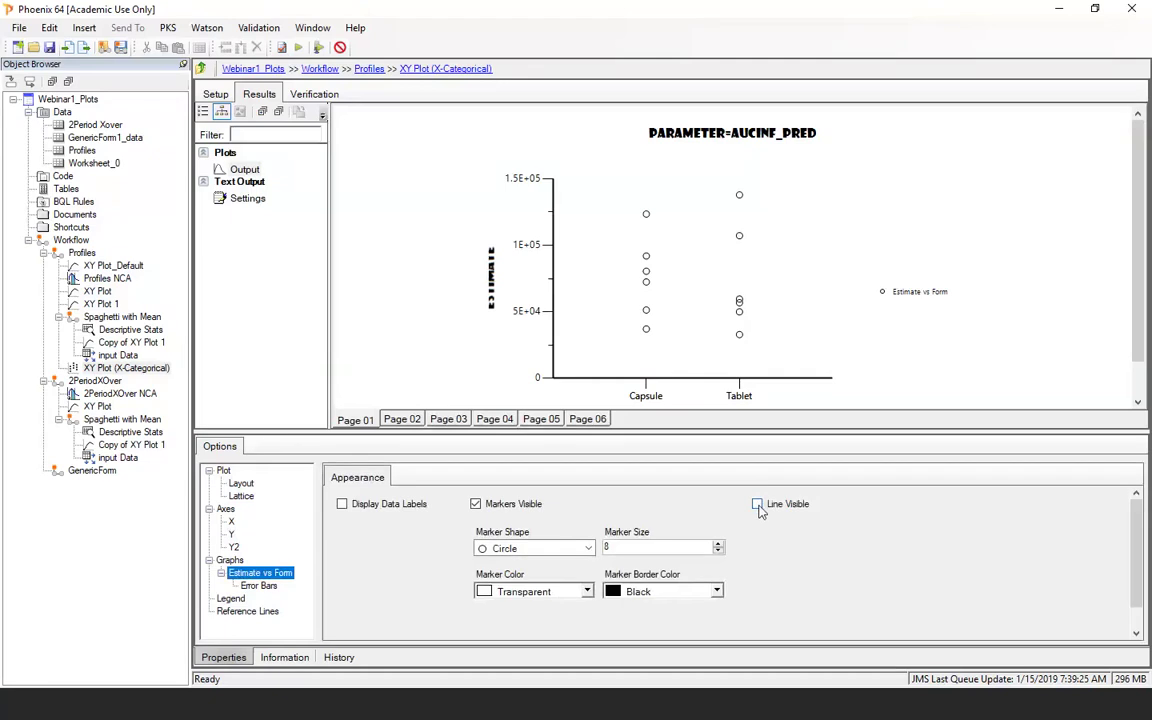
{"action": "left_click", "coordinate": [758, 504]}
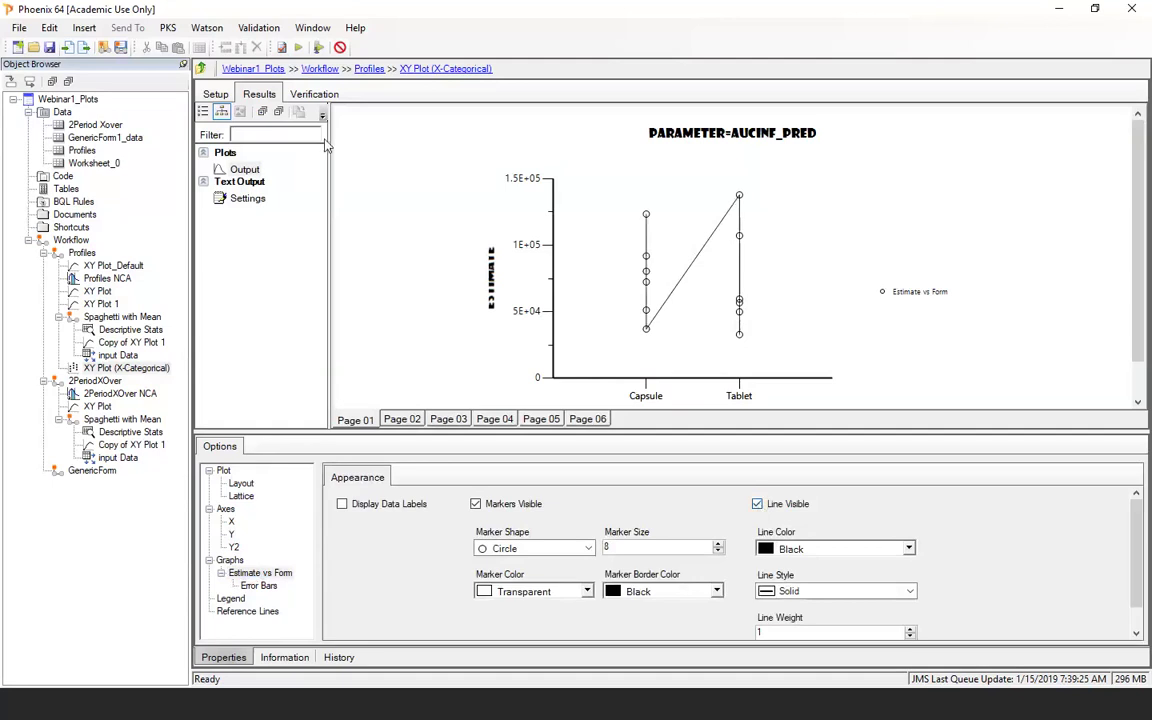
Map Subject to Group in the X-categorical plot, execute it, and reapply the visible line for Estimate vs Form.
{"action": "left_click", "coordinate": [215, 94]}
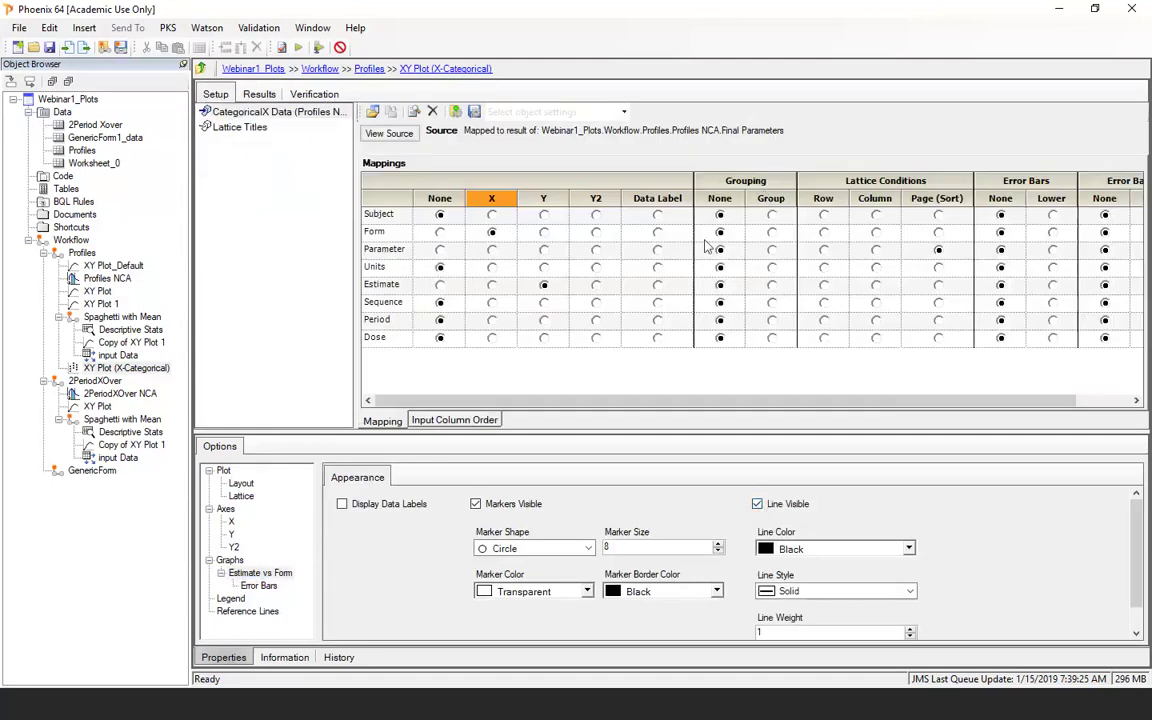
{"action": "left_click", "coordinate": [771, 215]}
{"action": "left_click", "coordinate": [297, 47]}
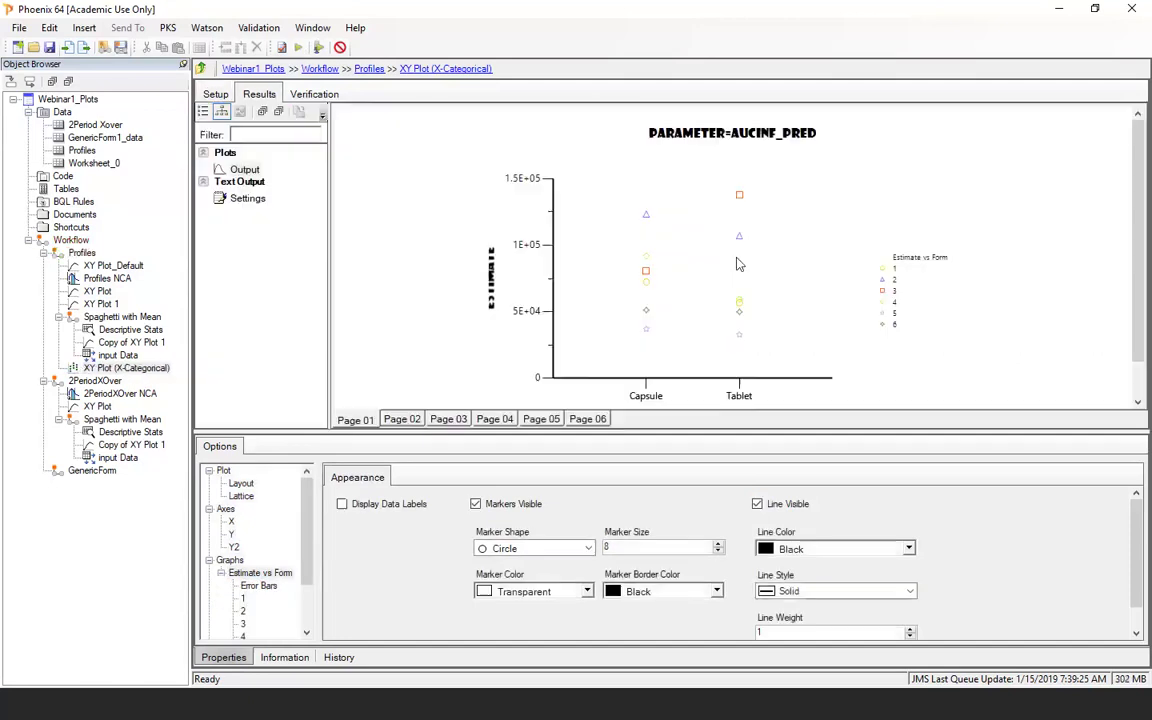
{"action": "left_click", "coordinate": [757, 504]}
{"action": "left_click", "coordinate": [757, 504]}
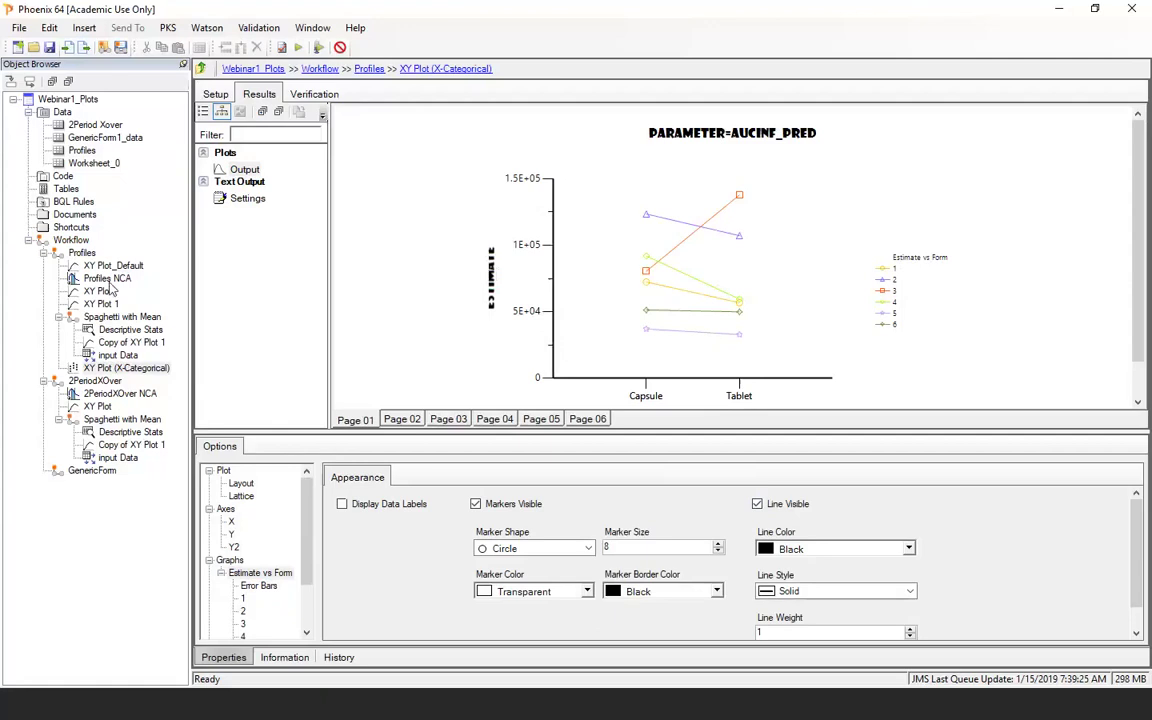
Send the Final Parameters results of Profiles NCA to a Descriptive Stats object in the Profiles workflow.
{"action": "left_click", "coordinate": [107, 280]}
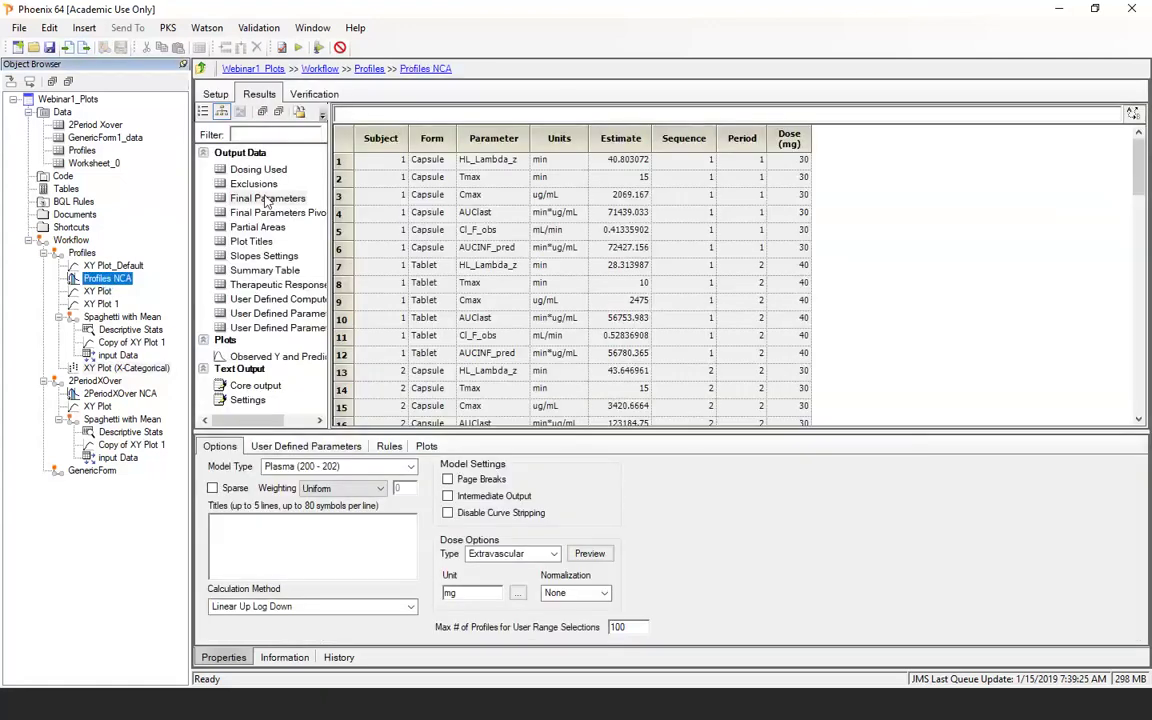
{"action": "right_click", "coordinate": [267, 200]}
{"action": "mouse_move", "coordinate": [300, 208]}
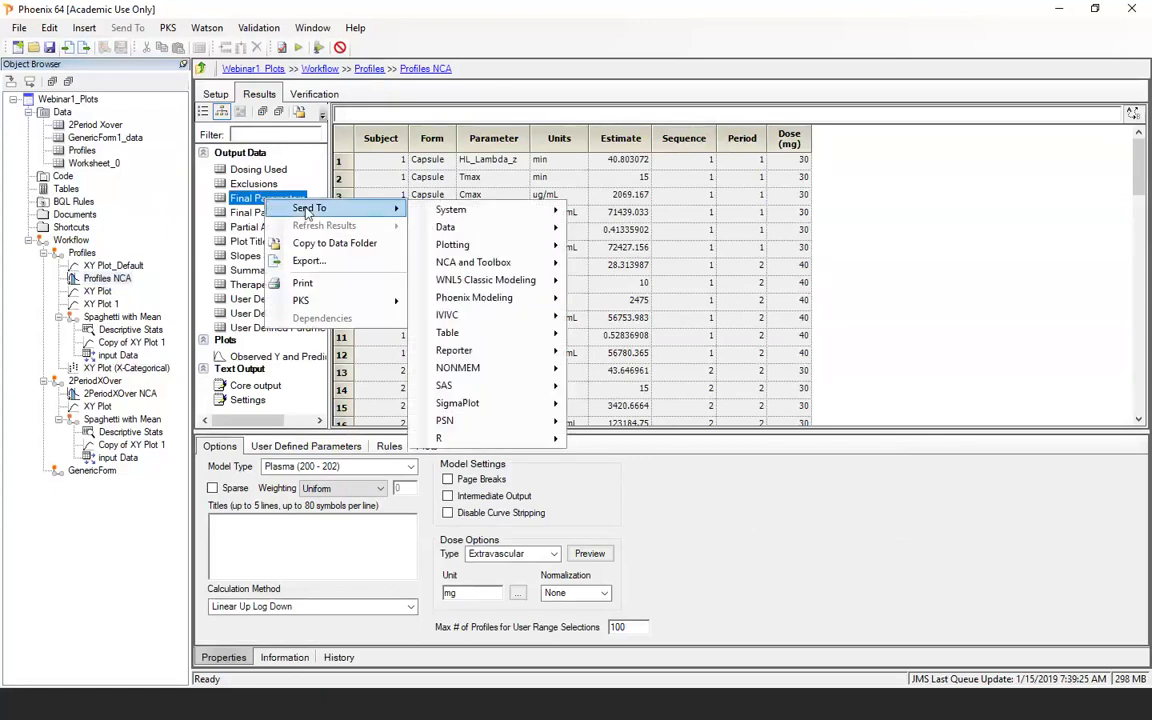
{"action": "mouse_move", "coordinate": [478, 261]}
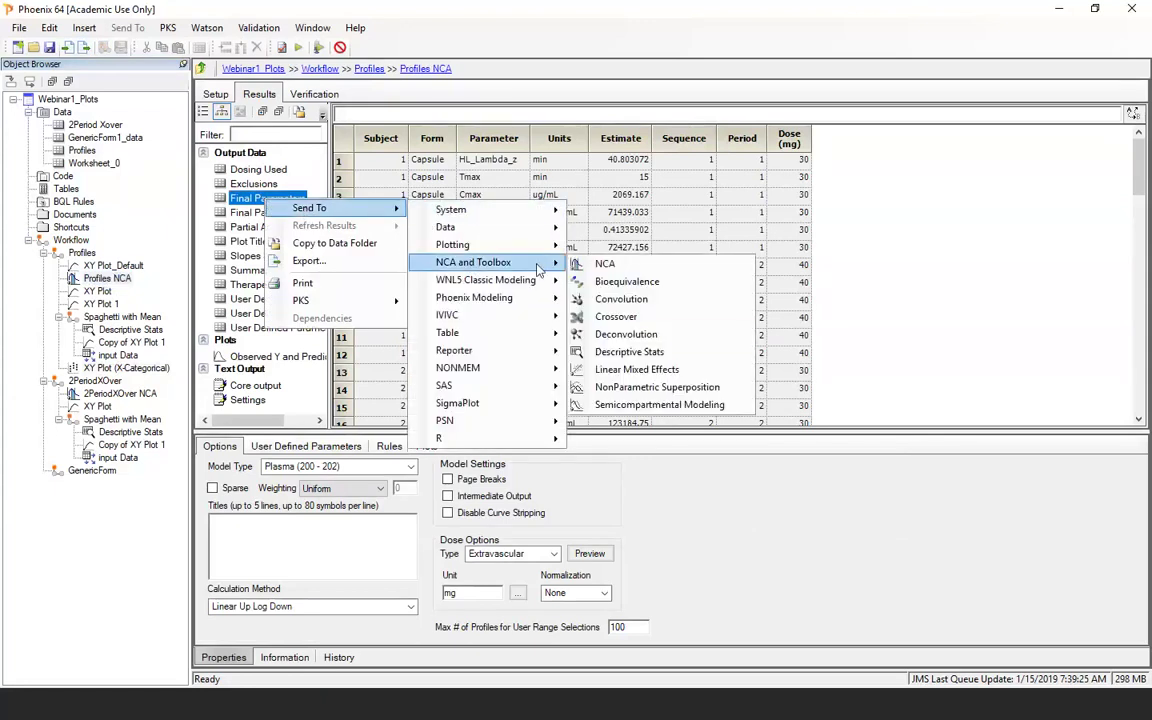
{"action": "left_click", "coordinate": [621, 351]}
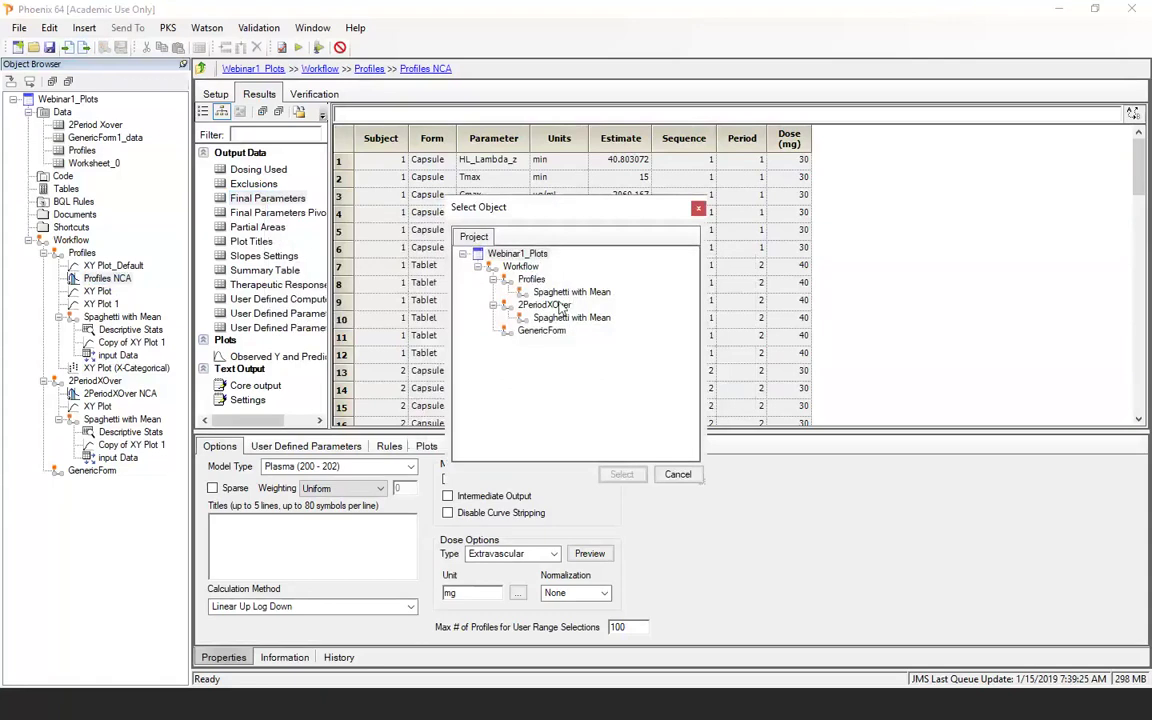
{"action": "left_click", "coordinate": [531, 279]}
{"action": "left_click", "coordinate": [621, 474]}
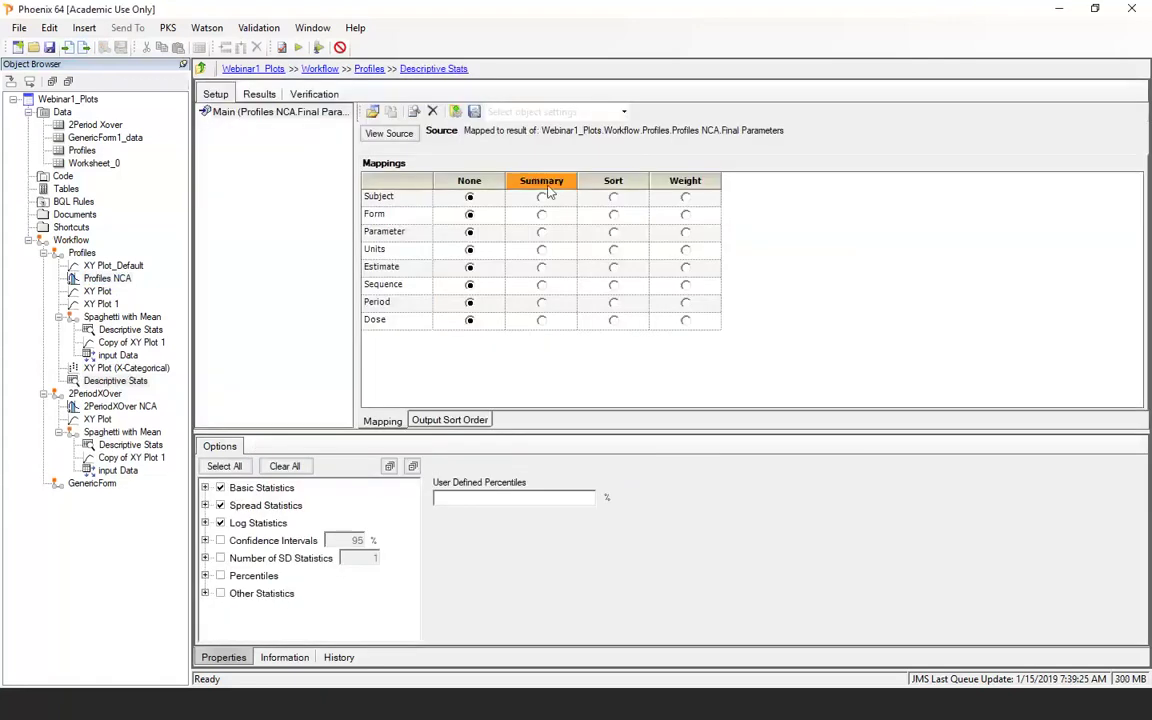
Map Estimate to Summary and Units and Form to Sort in Descriptive Stats, and execute it.
{"action": "left_click", "coordinate": [541, 267]}
{"action": "left_click", "coordinate": [613, 250]}
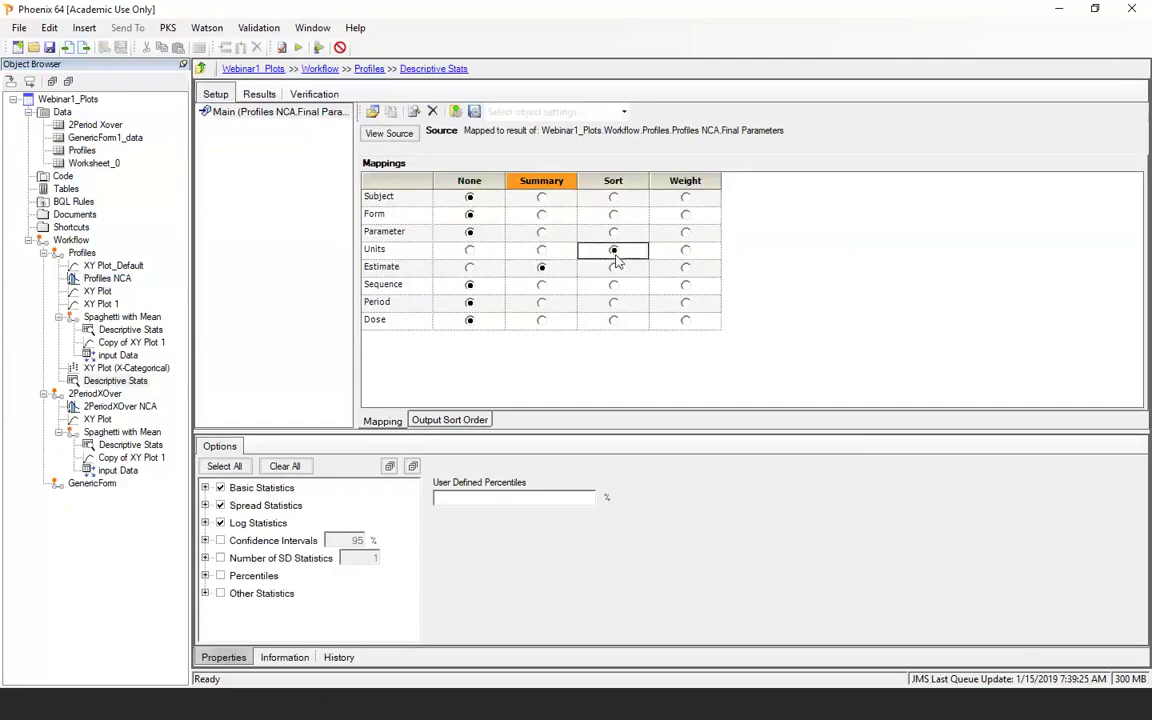
{"action": "left_click", "coordinate": [613, 215]}
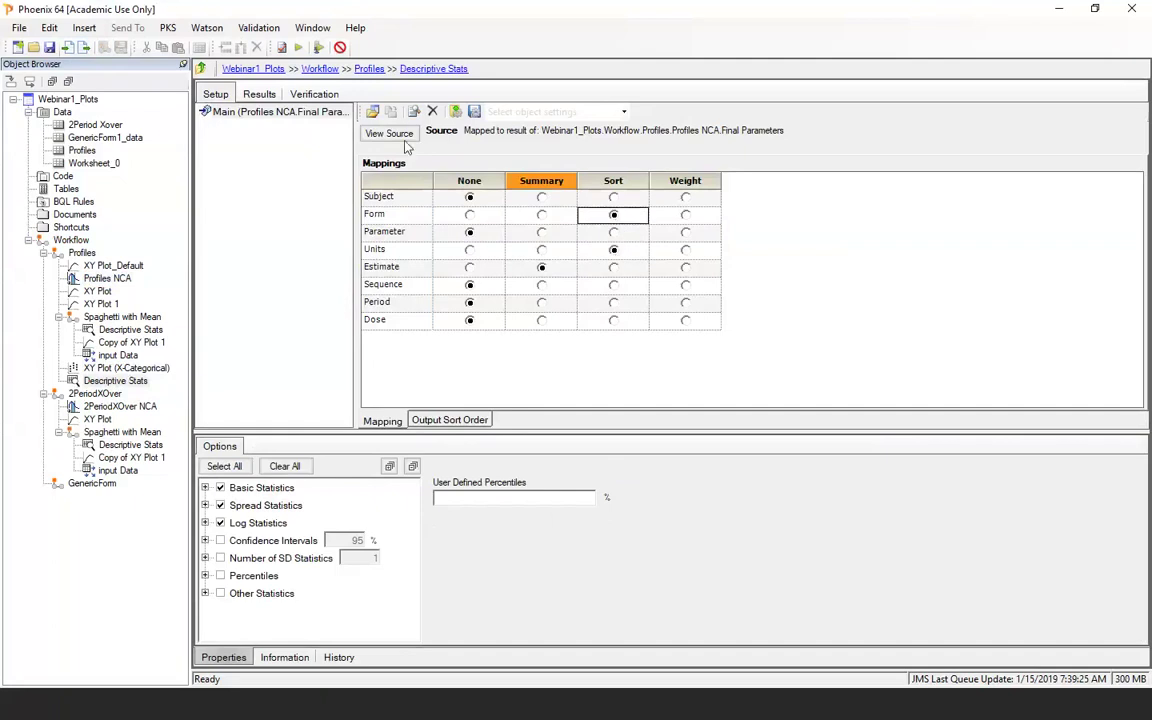
{"action": "left_click", "coordinate": [298, 48]}
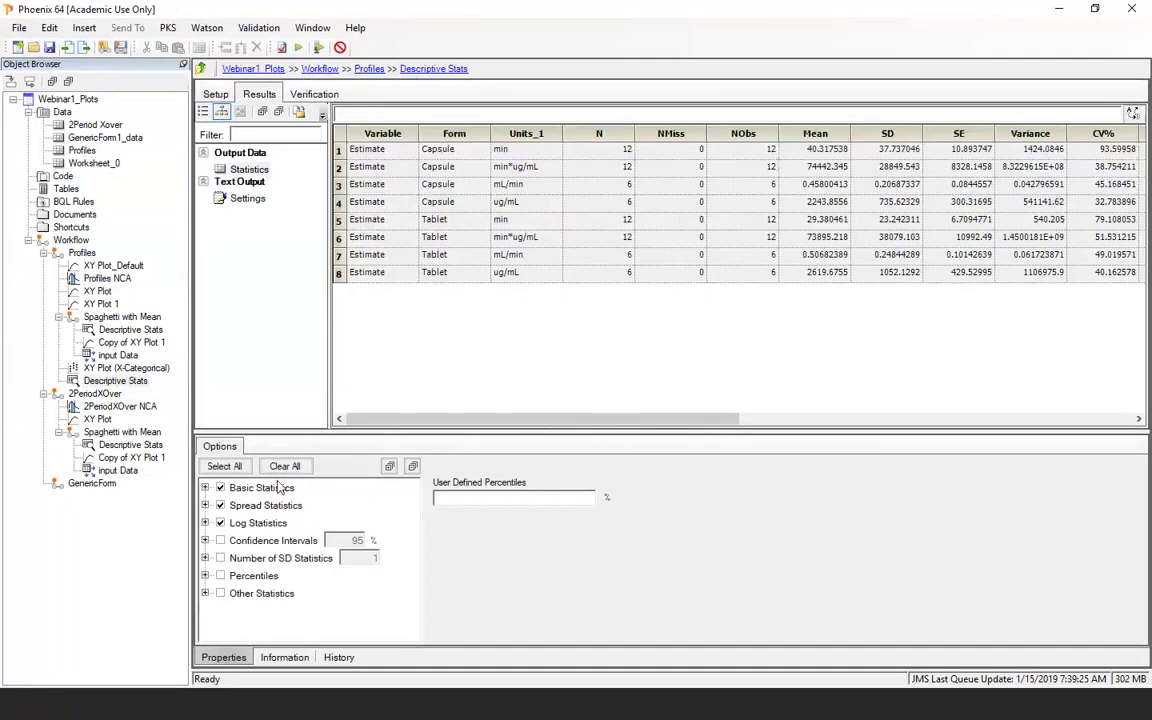
Add two more graphs to the XY Plot (X-Categorical) in the Profiles workflow.
{"action": "left_click", "coordinate": [160, 368]}
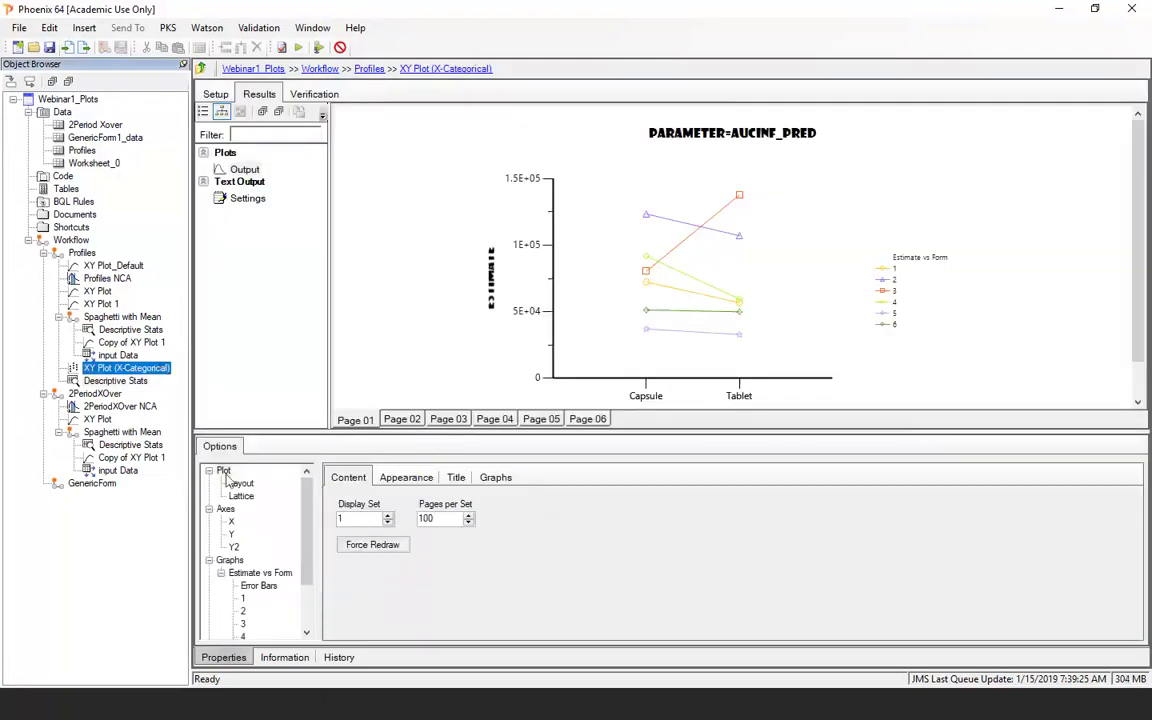
{"action": "left_click", "coordinate": [223, 471]}
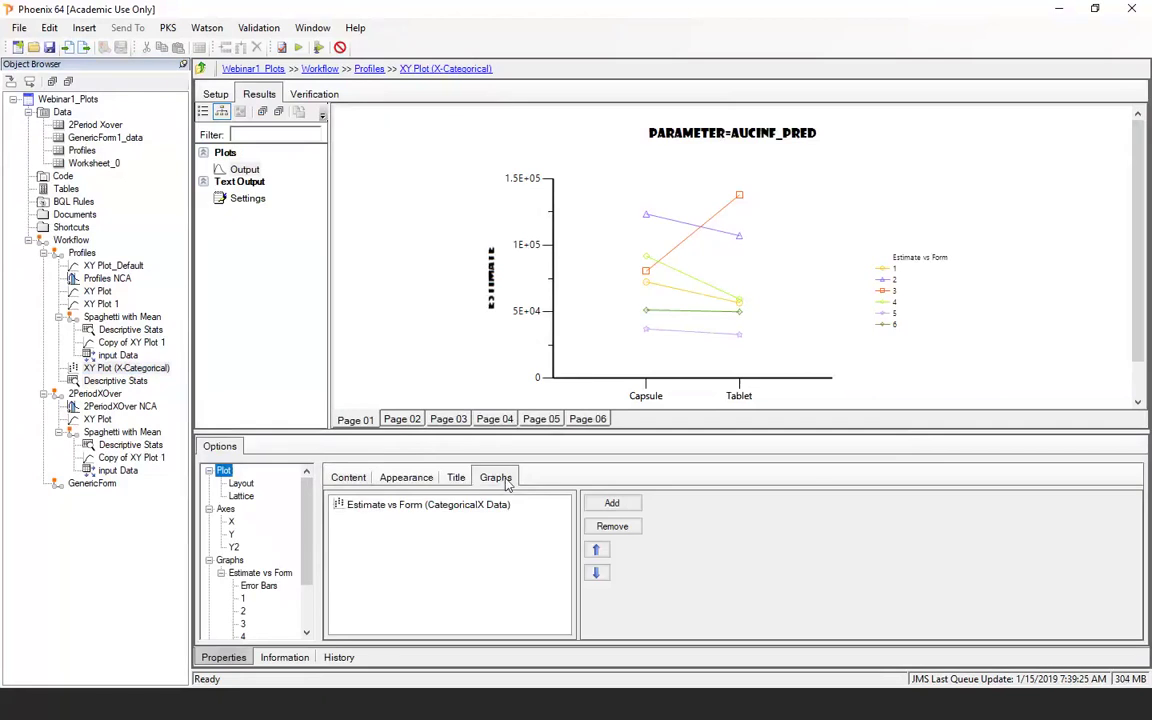
{"action": "left_click", "coordinate": [209, 471]}
{"action": "left_click", "coordinate": [209, 483]}
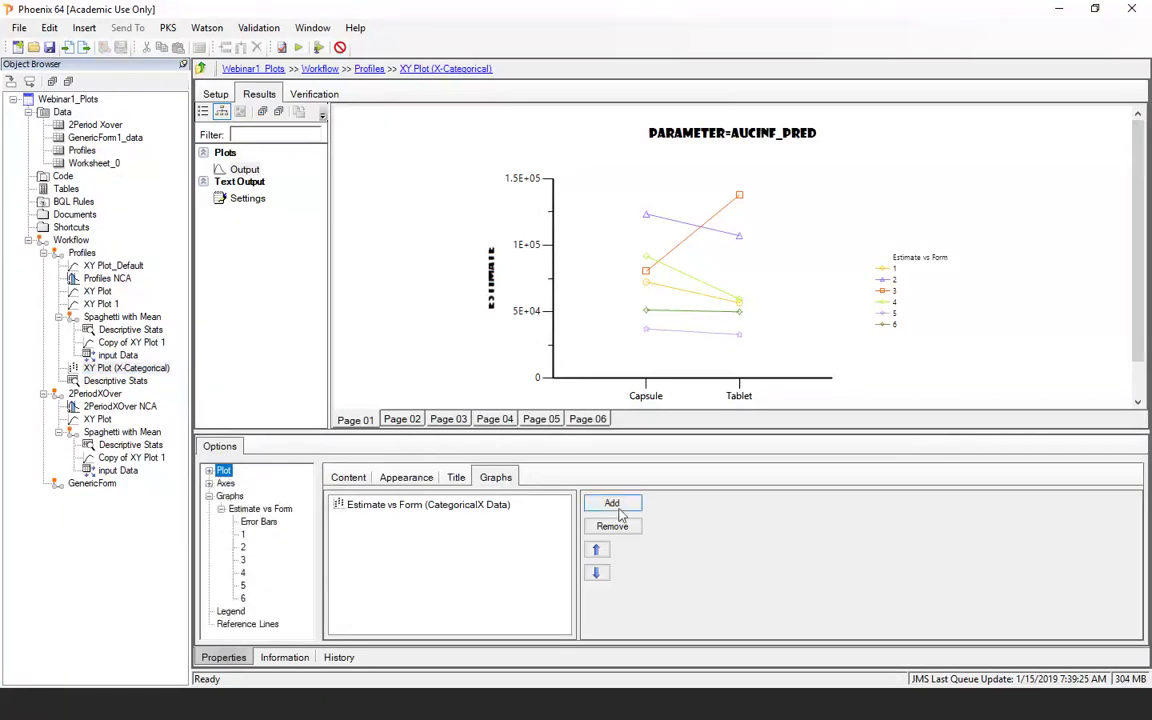
{"action": "left_click", "coordinate": [207, 94]}
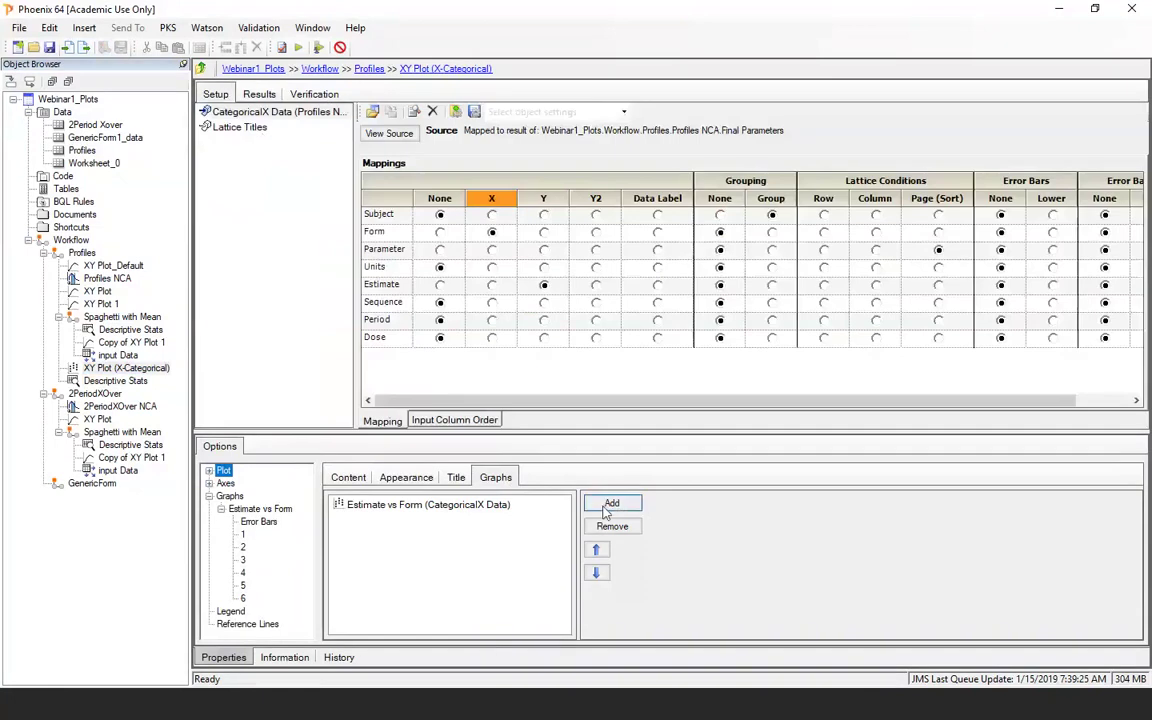
{"action": "left_click", "coordinate": [612, 503]}
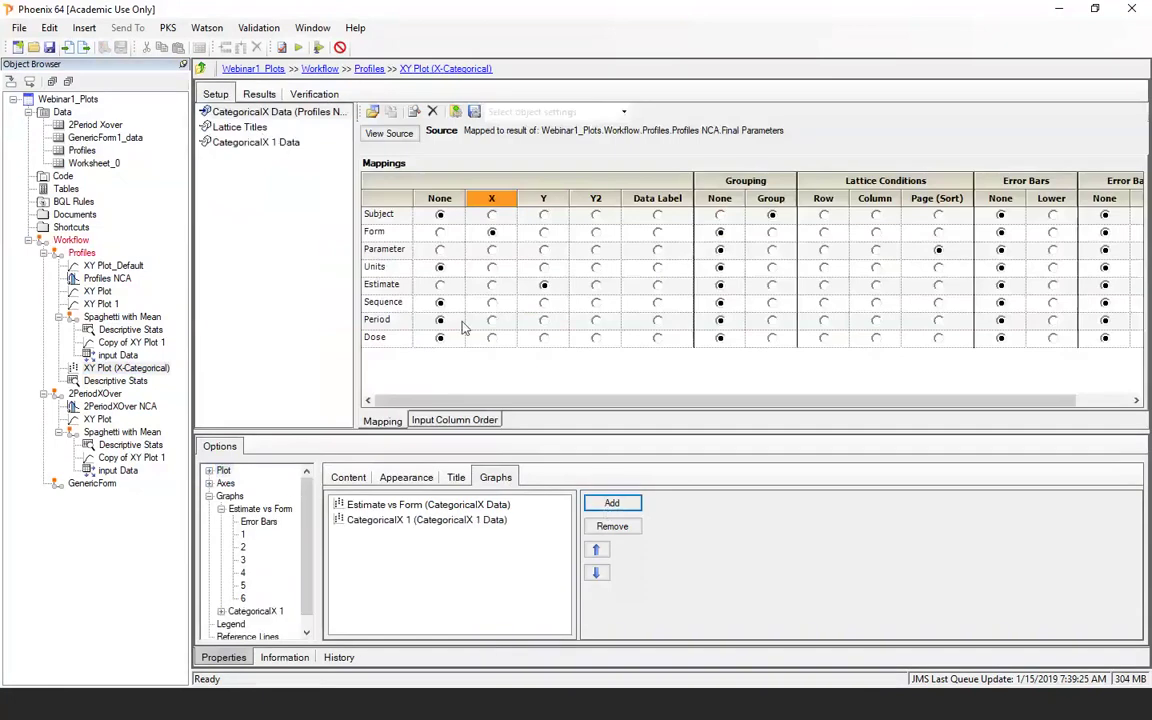
{"action": "left_click", "coordinate": [612, 503]}
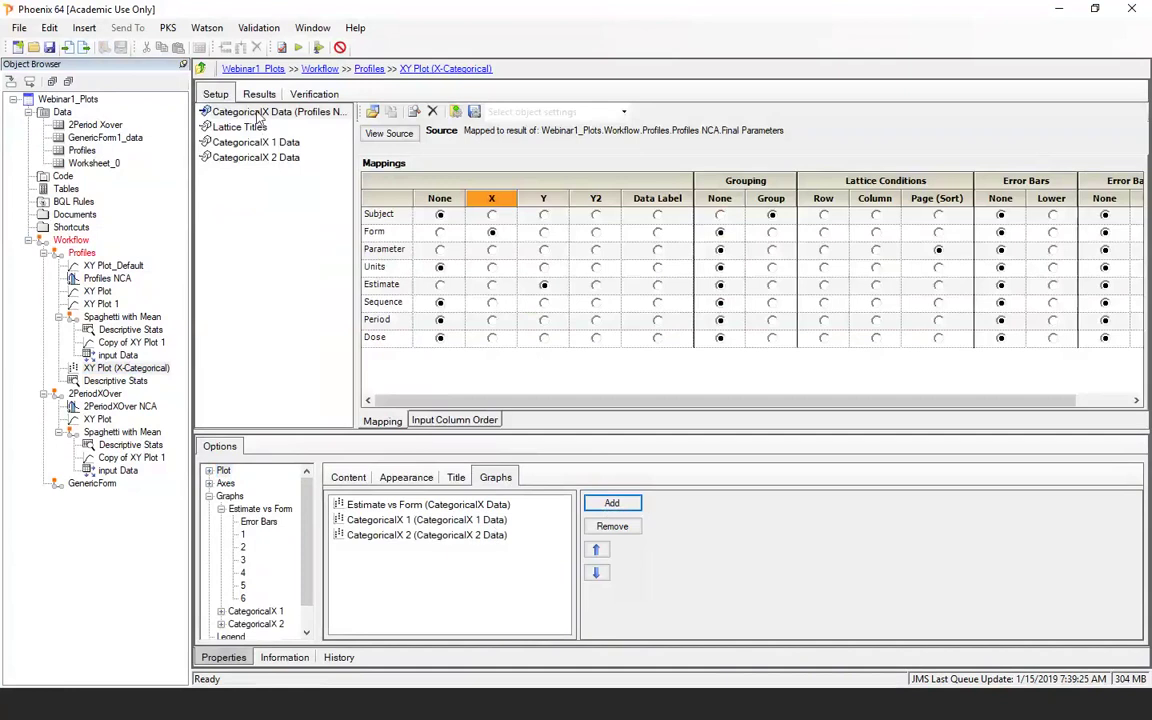
Use the Profiles workflow's Descriptive Stats as the source of CategoricalX 1 Data, mapping Form to X and Mean to Y.
{"action": "left_click", "coordinate": [258, 146]}
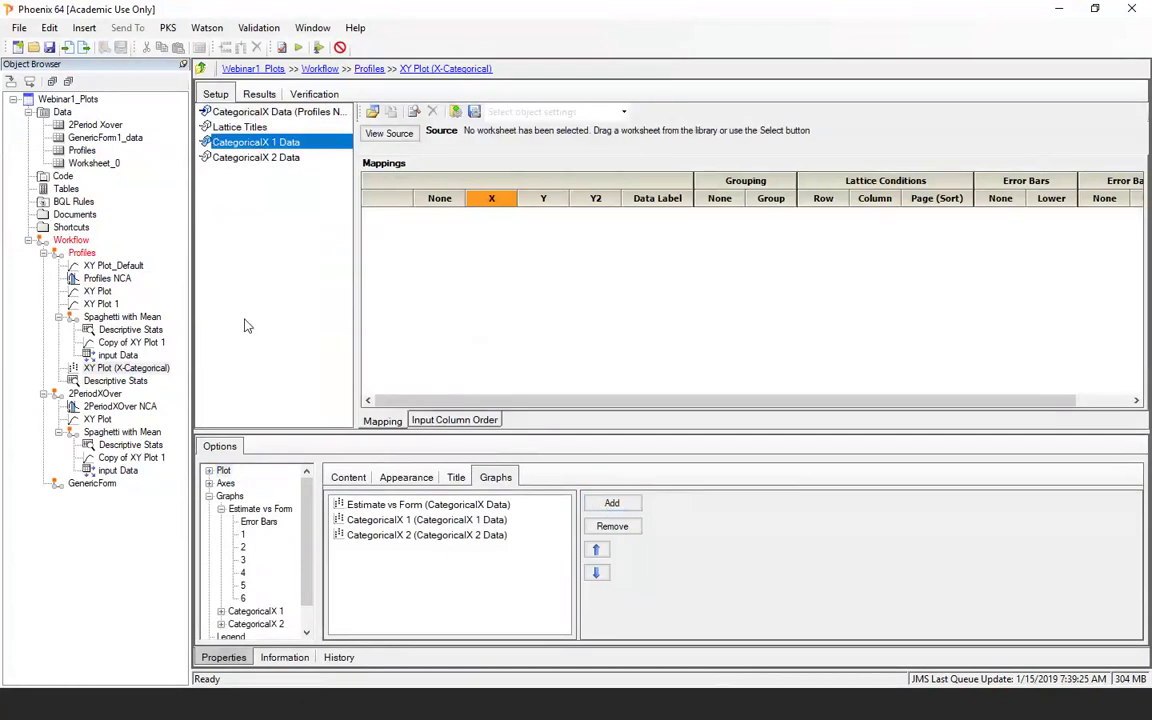
{"action": "left_click_drag", "start_coordinate": [145, 381], "coordinate": [480, 280]}
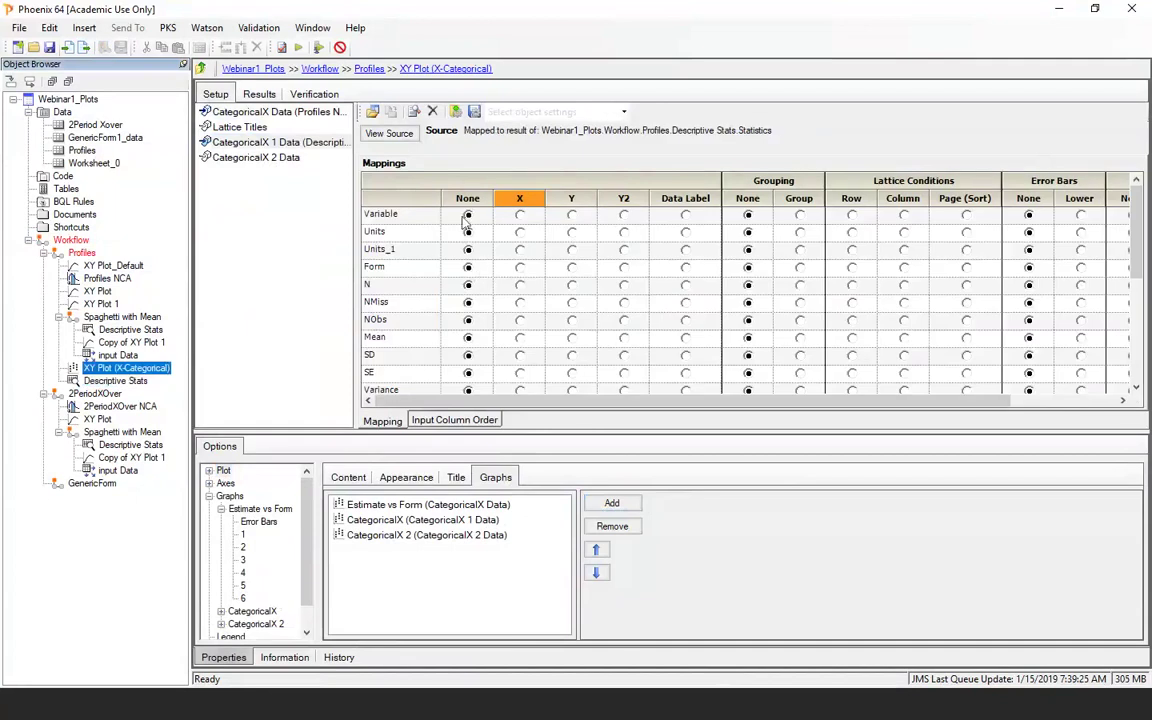
{"action": "left_click", "coordinate": [520, 268]}
{"action": "left_click", "coordinate": [520, 268]}
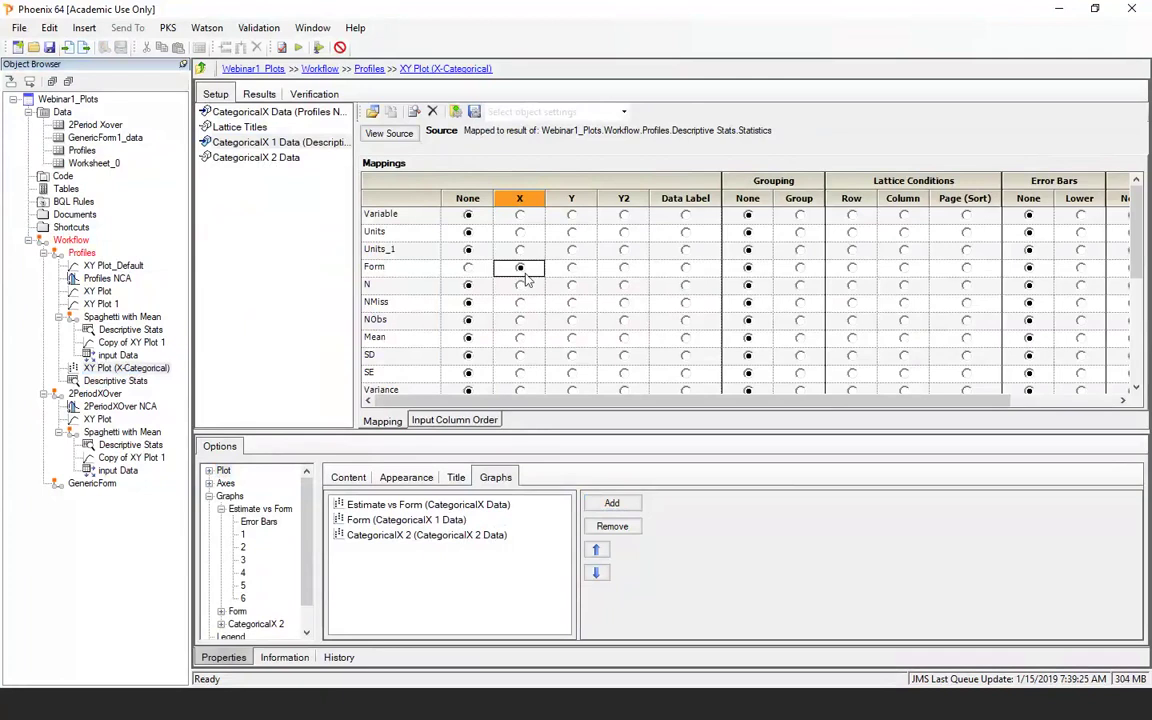
{"action": "left_click", "coordinate": [571, 339]}
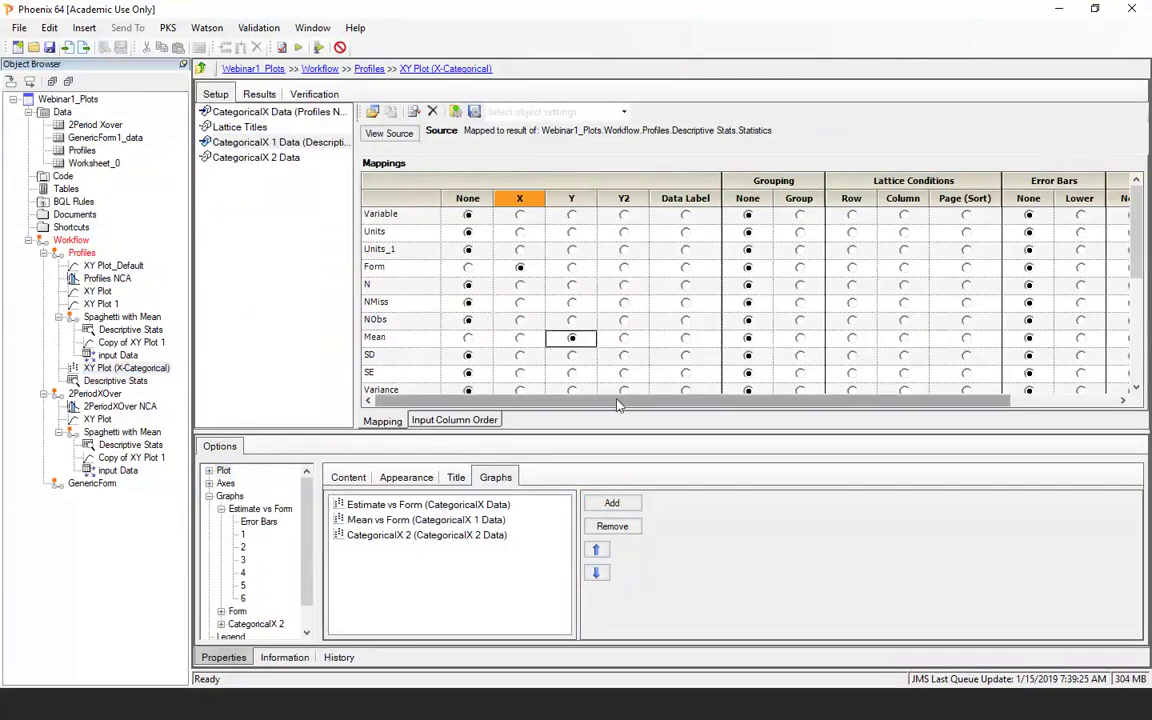
Map SD to both the Lower and Upper error bars in CategoricalX 1 Data.
{"action": "left_click_drag", "start_coordinate": [775, 414], "coordinate": [777, 414]}
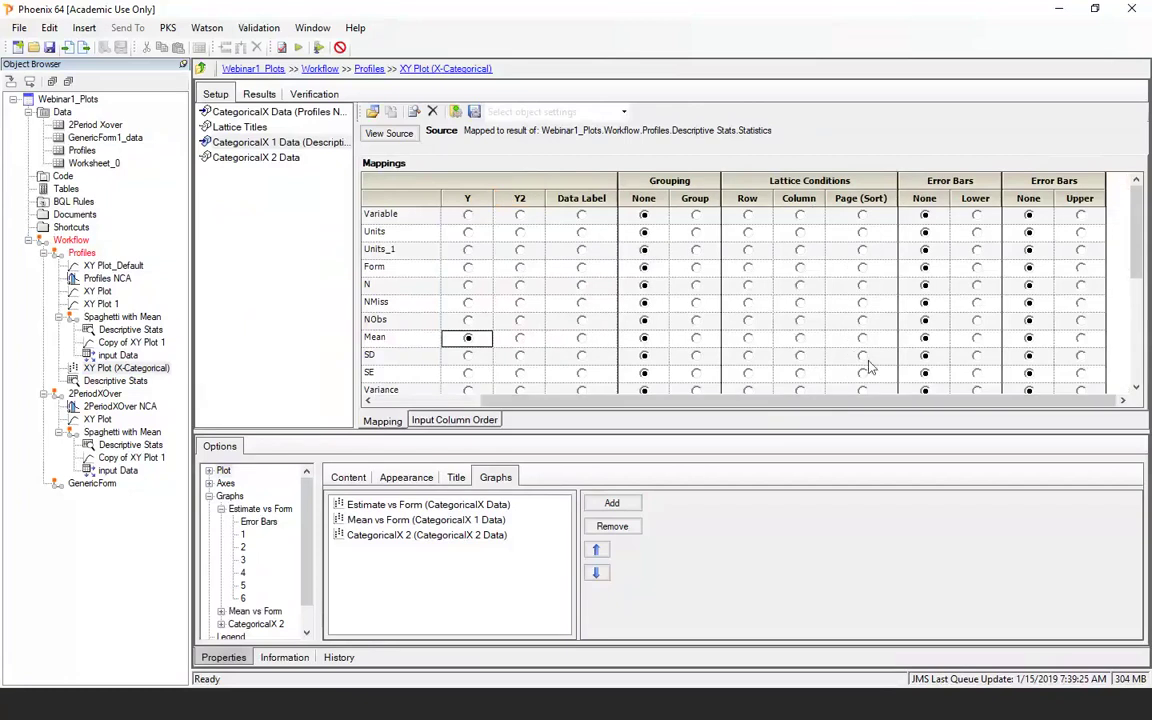
{"action": "left_click", "coordinate": [976, 355]}
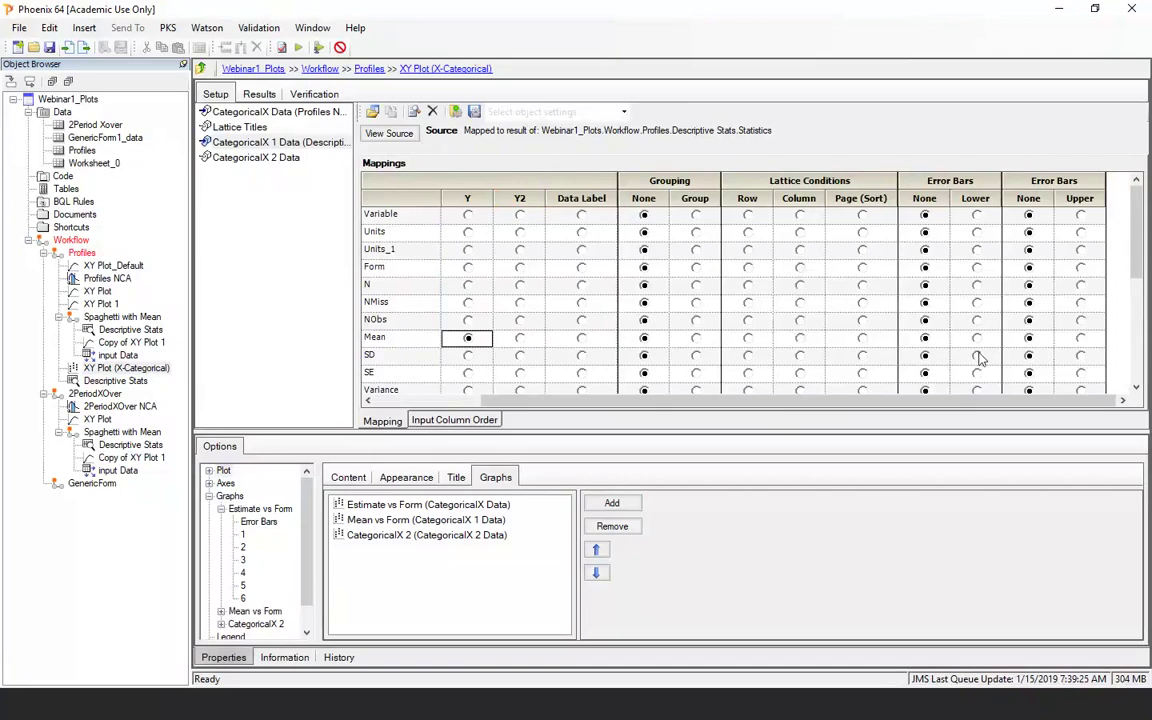
{"action": "left_click", "coordinate": [1080, 355]}
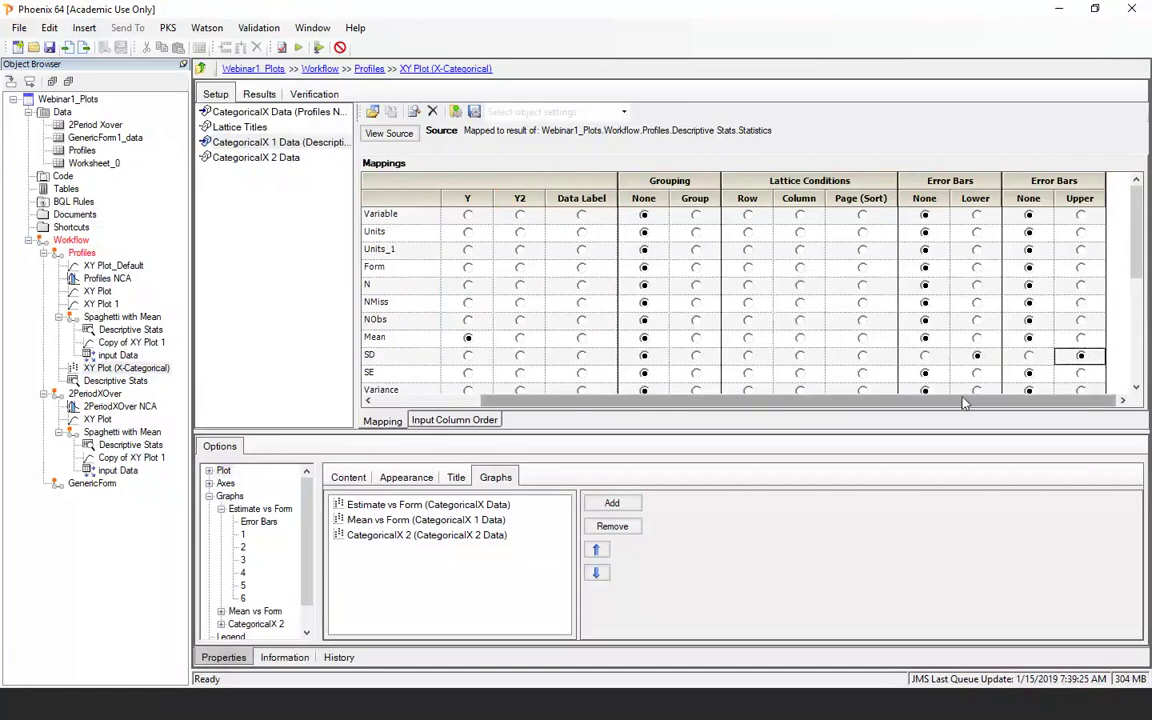
Use the Profiles workflow's Descriptive Stats as the source of CategoricalX 2 Data, mapping Form to X and Median to Y.
{"action": "left_click", "coordinate": [262, 158]}
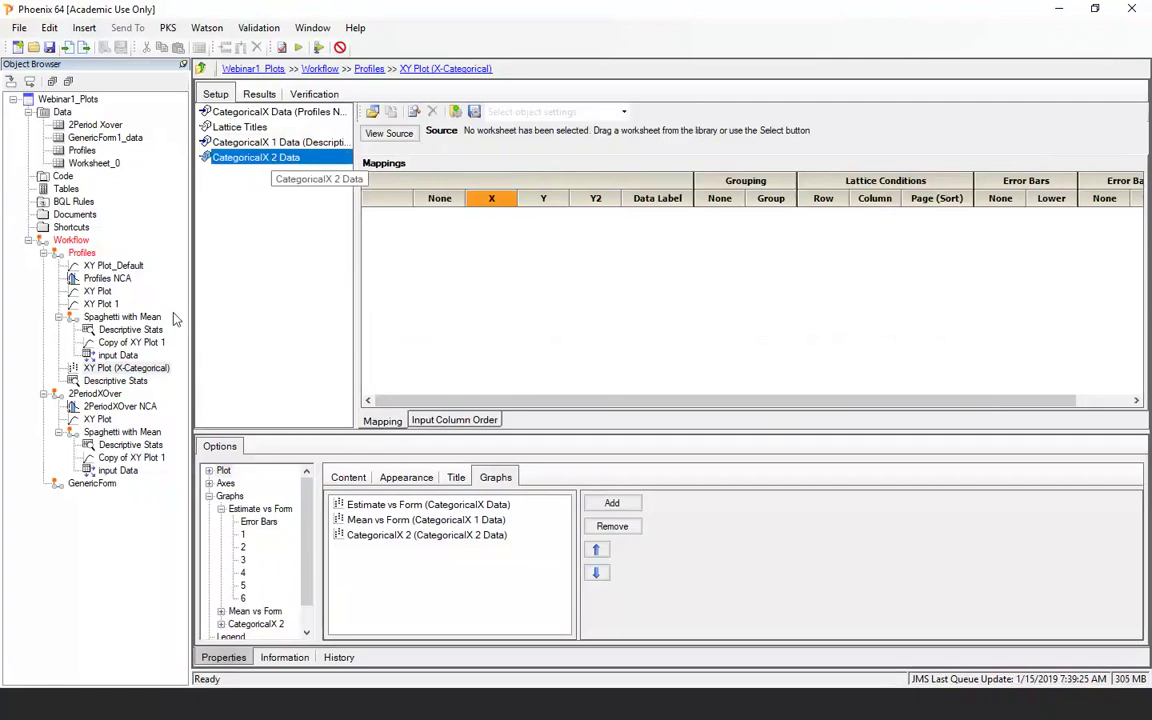
{"action": "left_click_drag", "start_coordinate": [138, 388], "coordinate": [510, 294]}
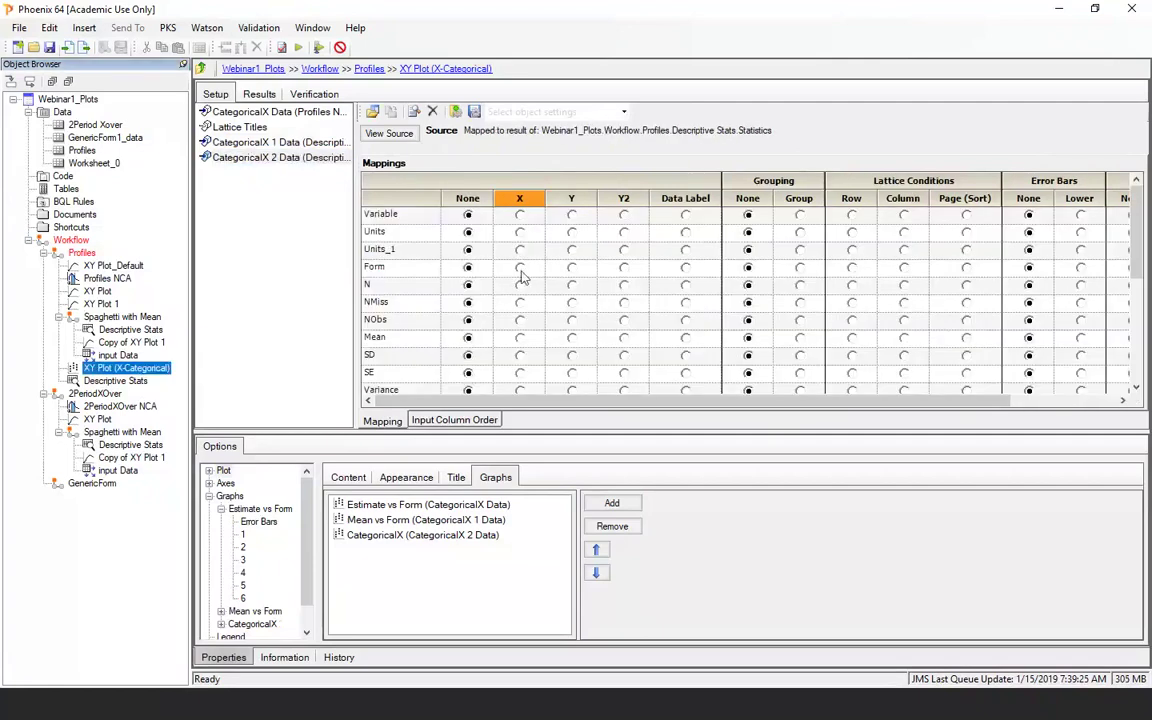
{"action": "left_click", "coordinate": [519, 266]}
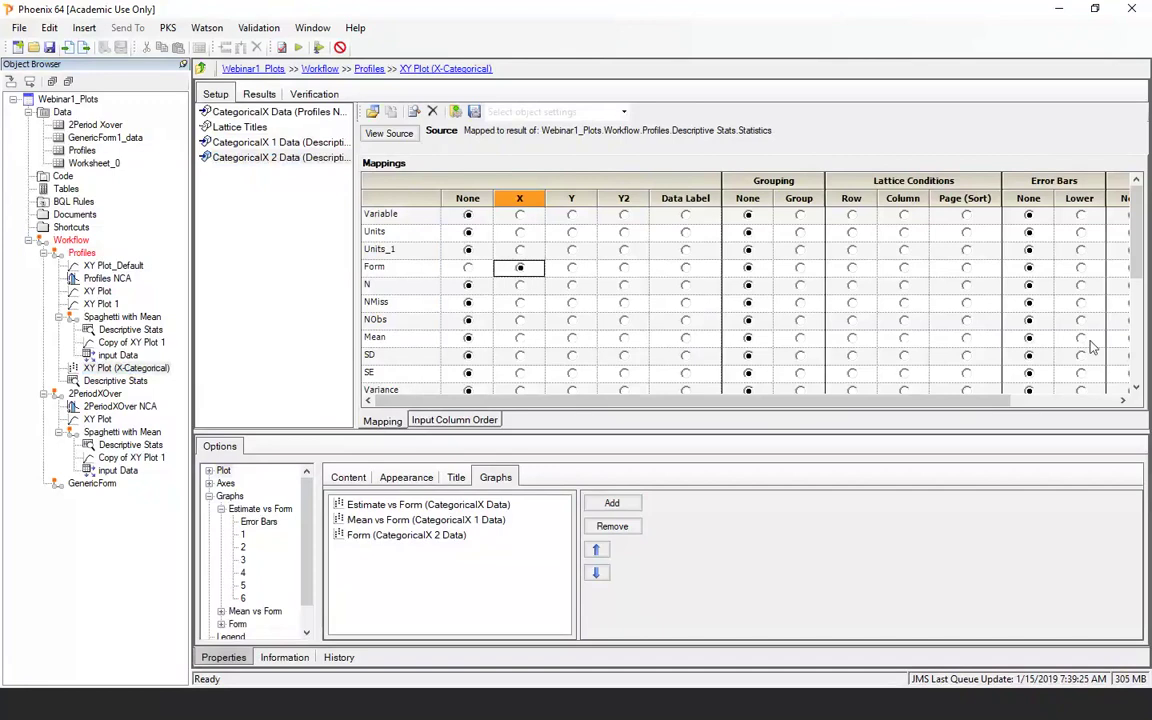
{"action": "scroll", "coordinate": [1137, 285], "scroll_direction": "down", "scroll_amount": 1}
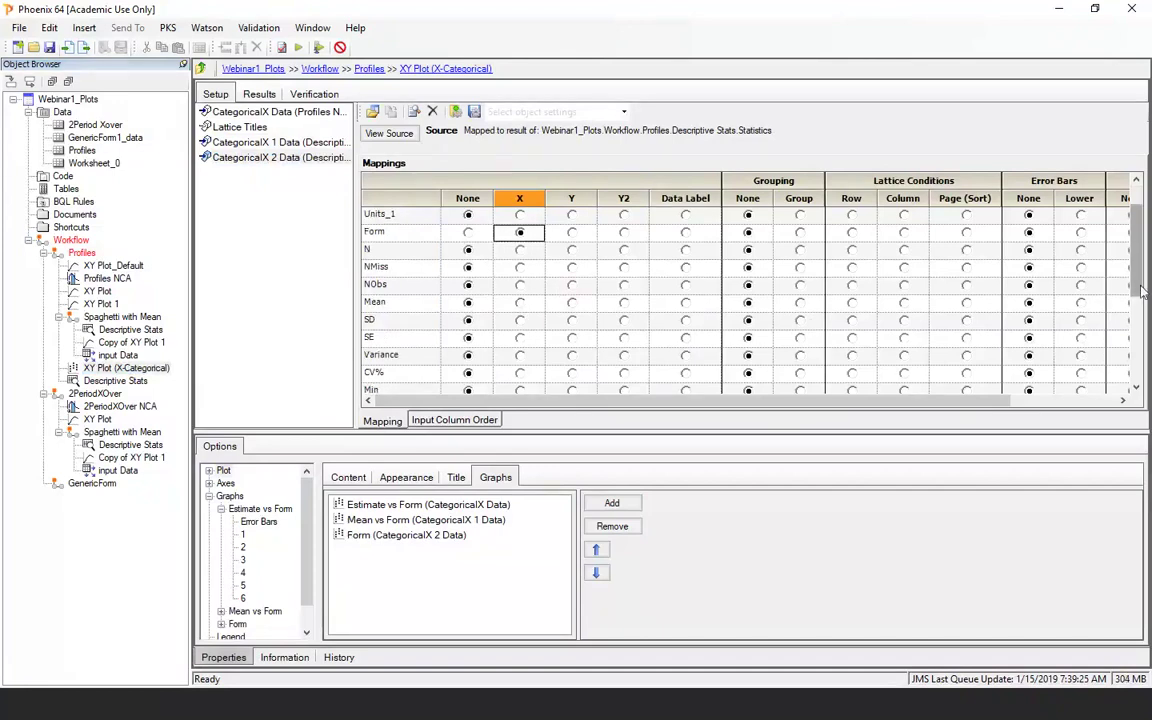
{"action": "scroll", "coordinate": [1075, 327], "scroll_direction": "down", "scroll_amount": 1}
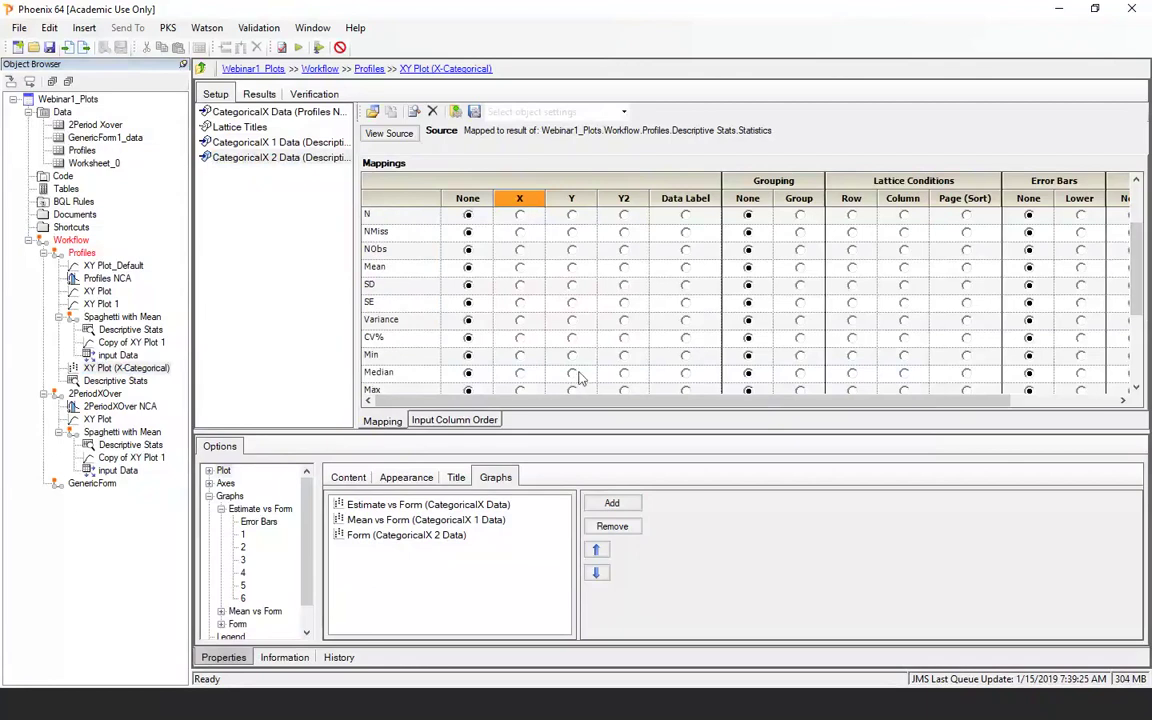
{"action": "left_click", "coordinate": [571, 372]}
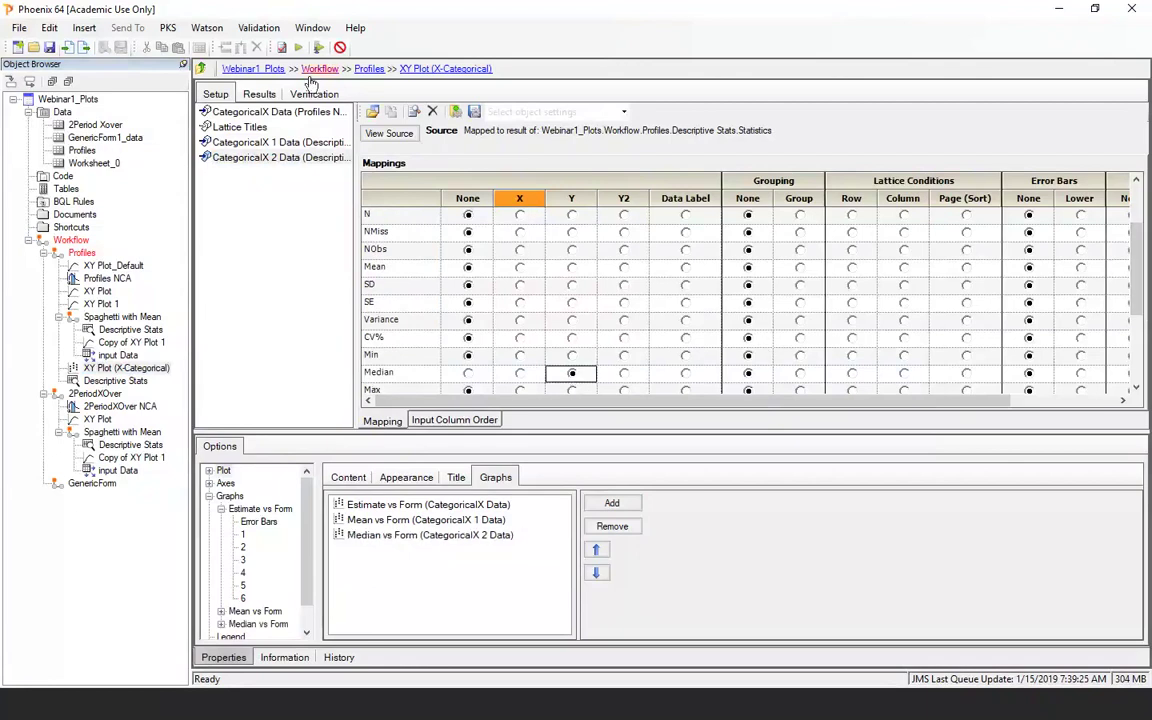
Try to execute the X-categorical plot and review the column mappings of CategoricalX 2 Data.
{"action": "left_click", "coordinate": [298, 49]}
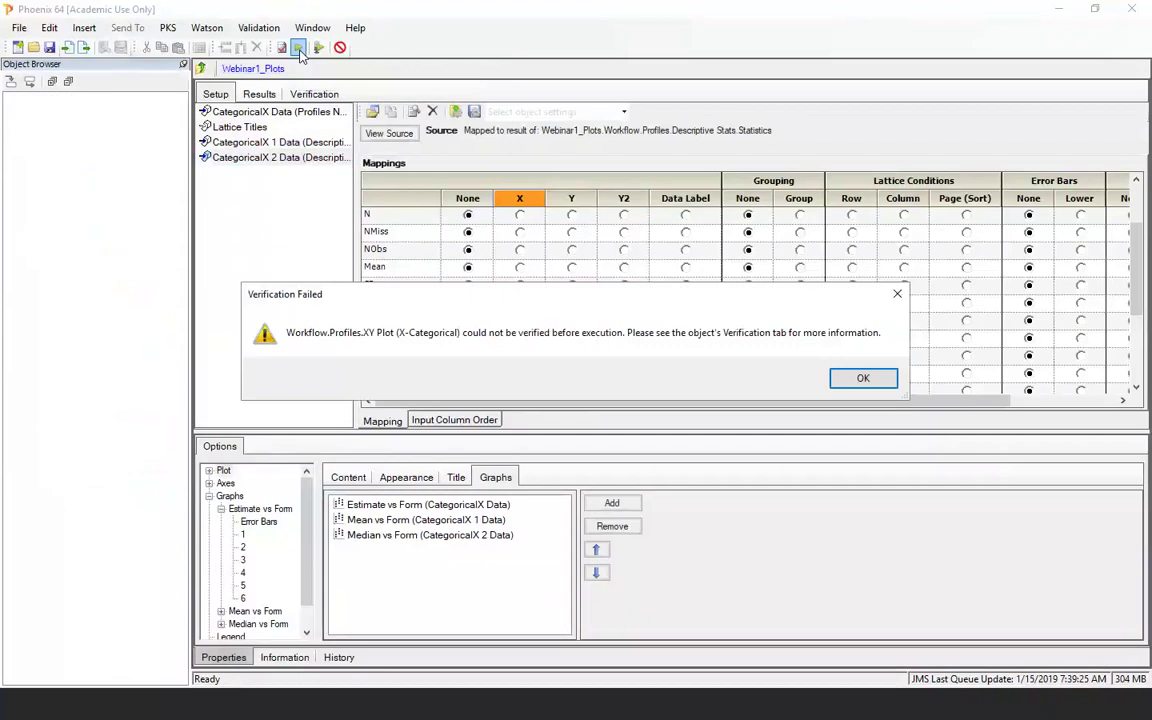
{"action": "left_click", "coordinate": [863, 379]}
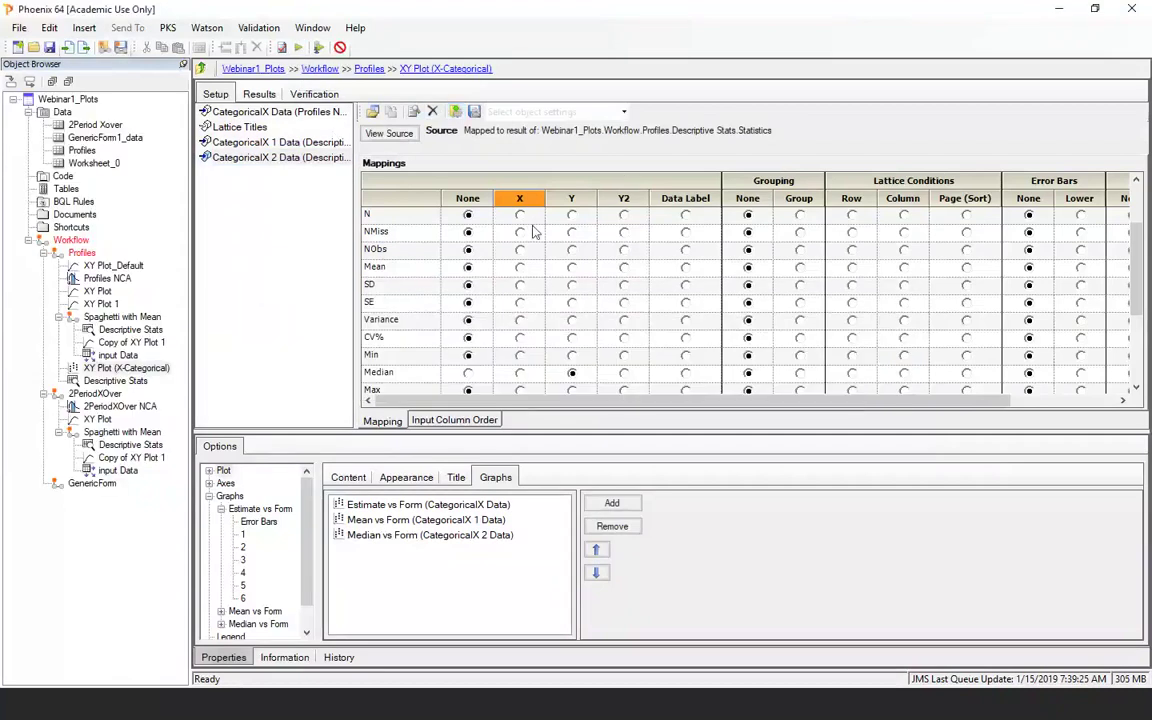
{"action": "scroll", "coordinate": [1108, 313], "scroll_direction": "up", "scroll_amount": 2}
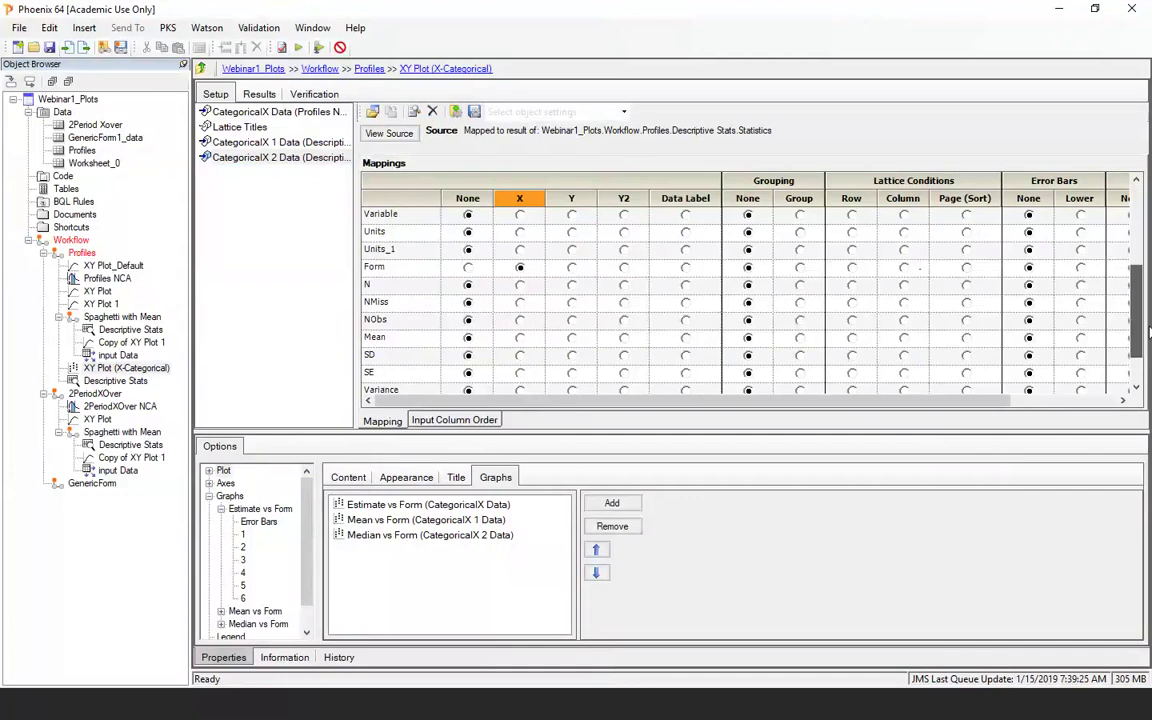
{"action": "left_click_drag", "start_coordinate": [1141, 240], "coordinate": [1148, 295]}
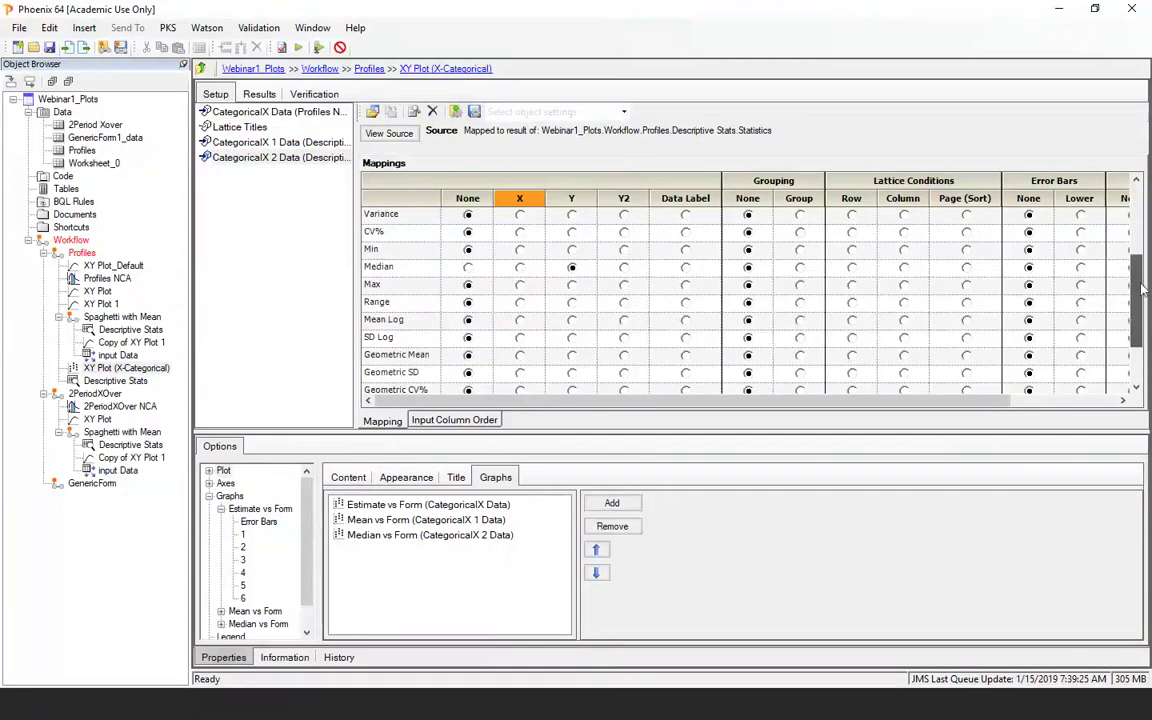
{"action": "scroll", "coordinate": [672, 212], "scroll_direction": "up", "scroll_amount": 4}
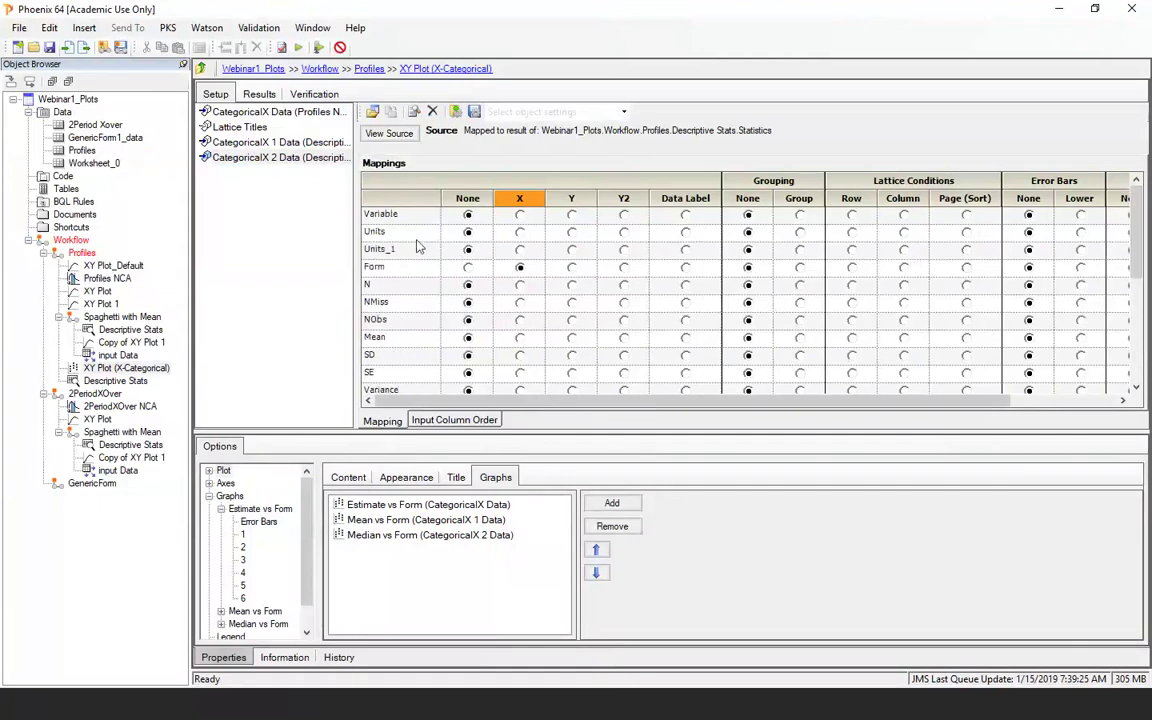
Check the source data of CategoricalX 2 Data, map Parameter as a Sort variable in the Profiles workflow's Descriptive Stats, and execute it.
{"action": "left_click", "coordinate": [385, 133]}
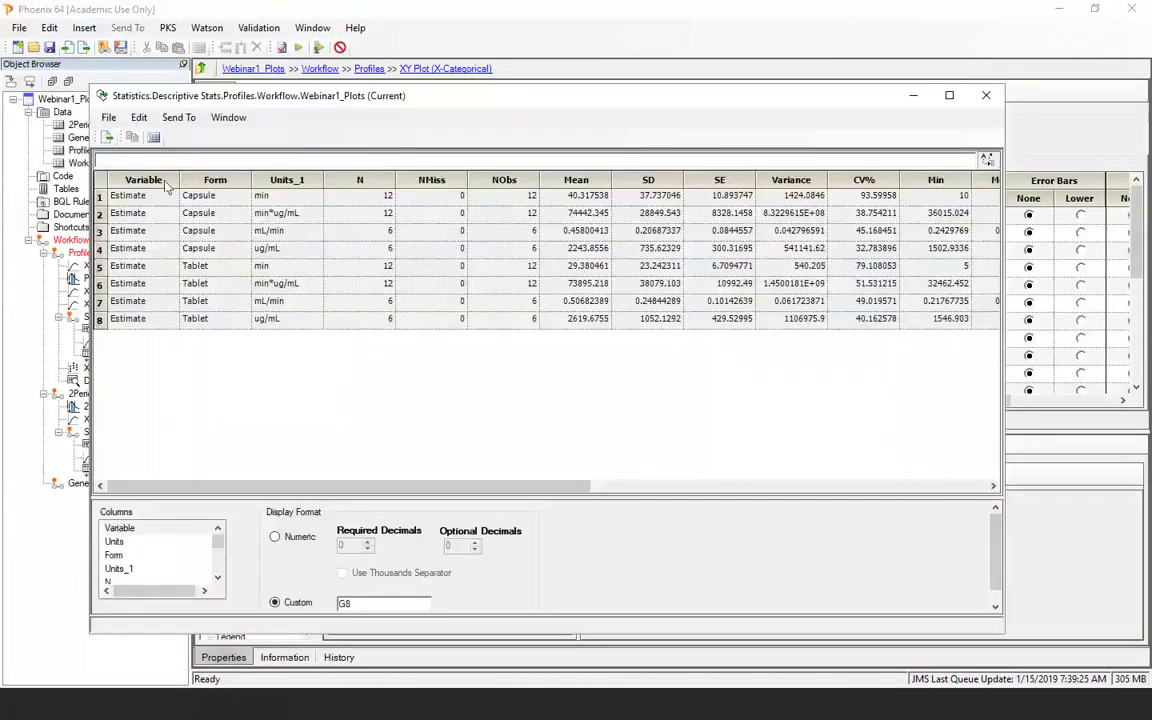
{"action": "left_click", "coordinate": [988, 97]}
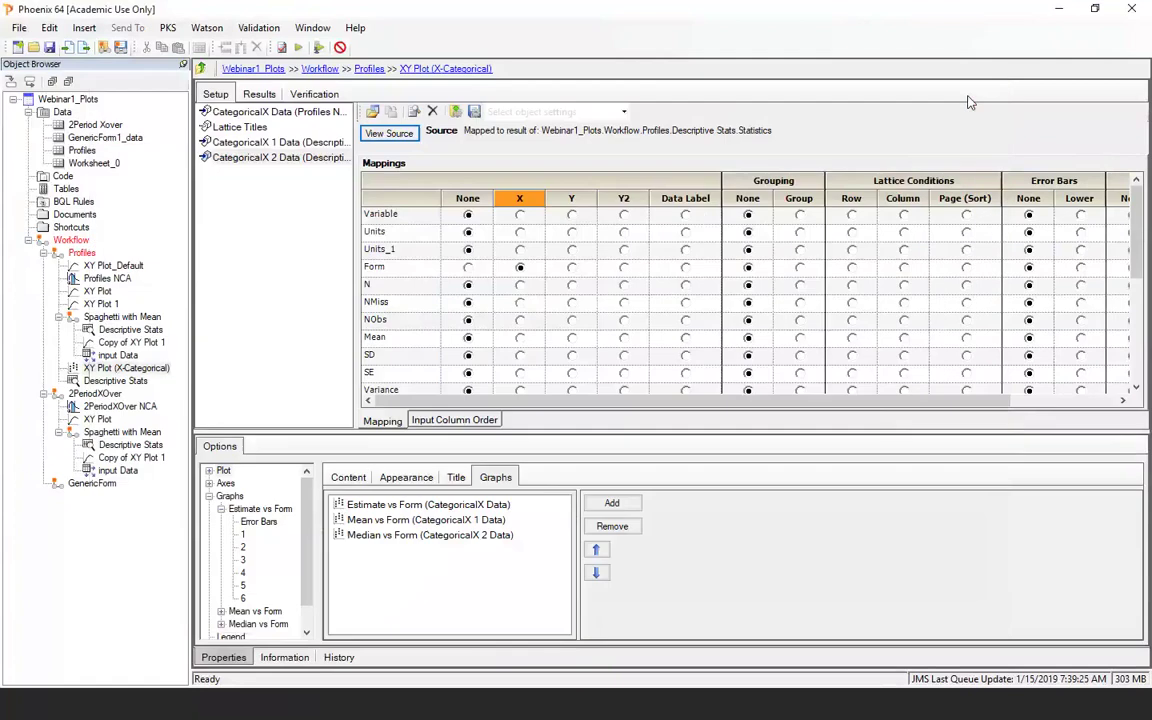
{"action": "left_click", "coordinate": [305, 143]}
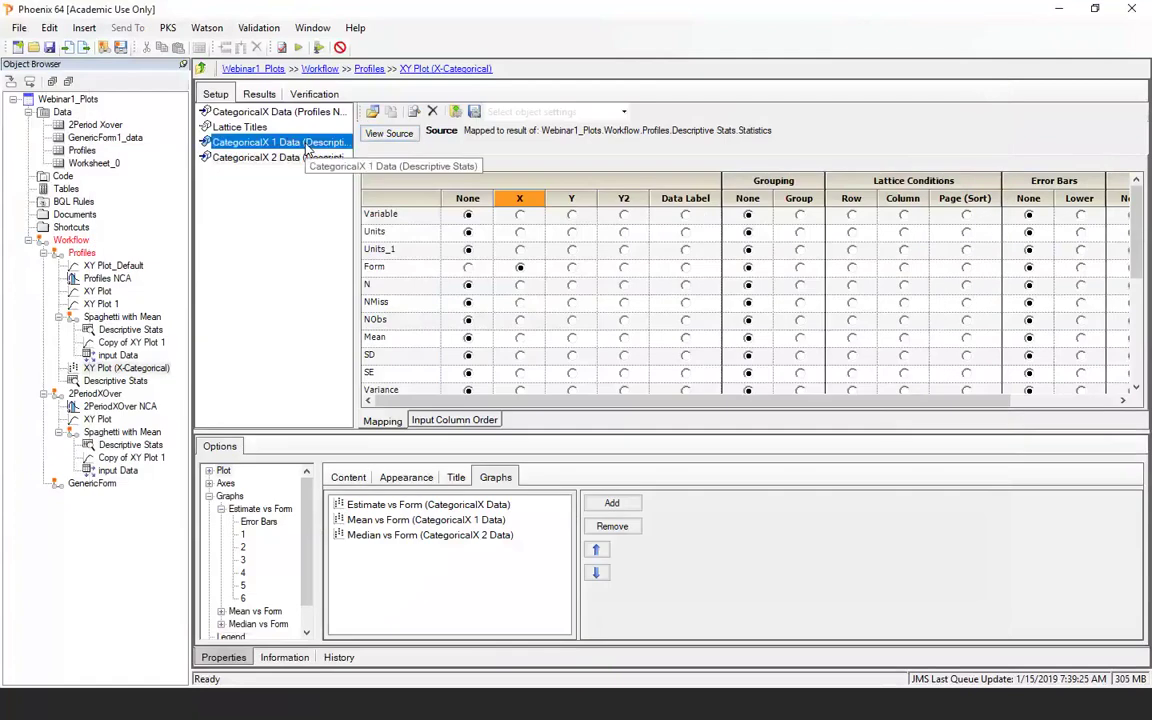
{"action": "left_click", "coordinate": [118, 380]}
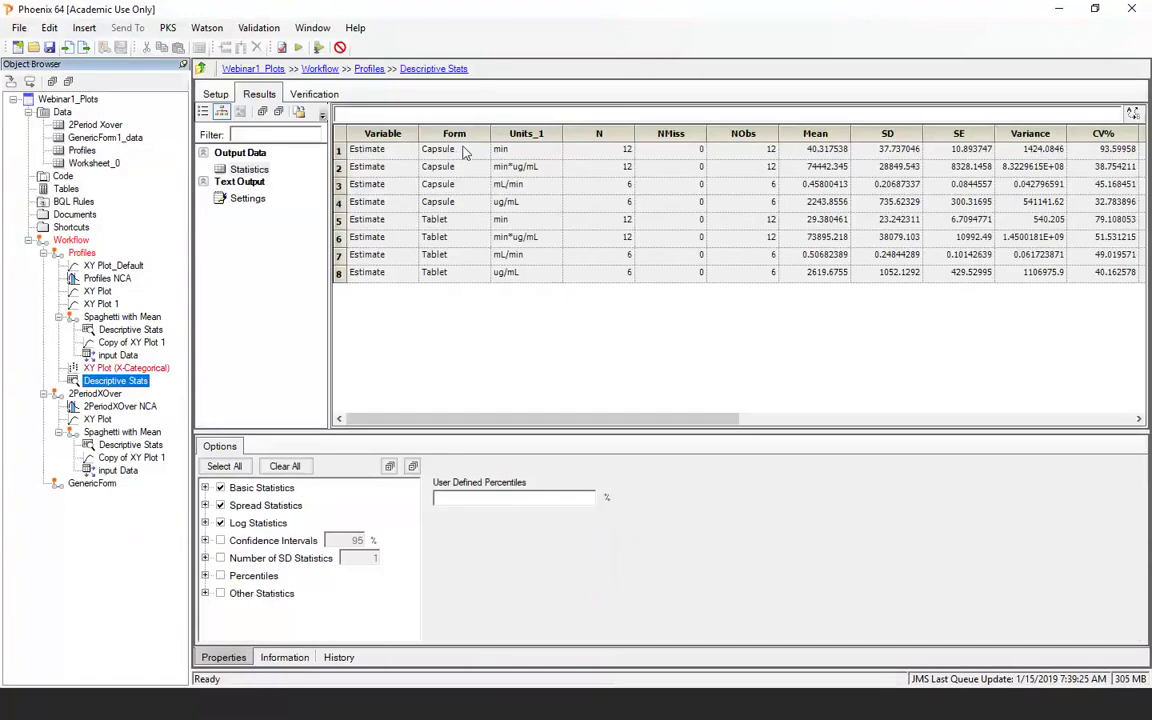
{"action": "left_click", "coordinate": [215, 94]}
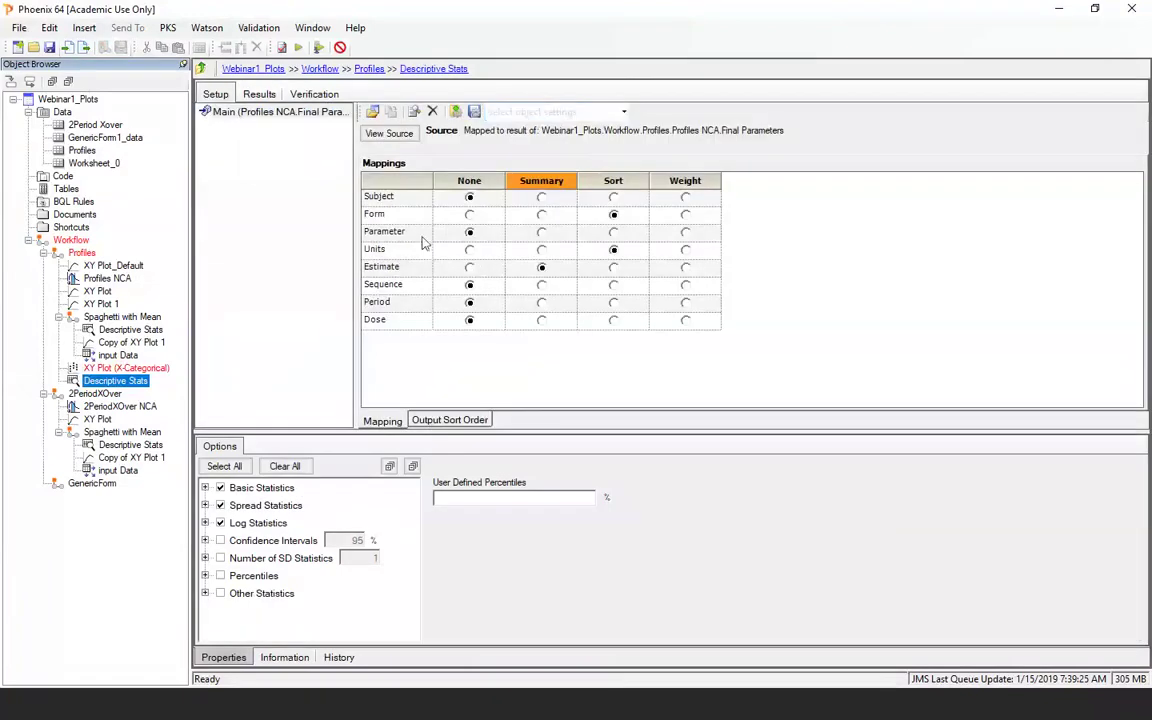
{"action": "left_click", "coordinate": [613, 232]}
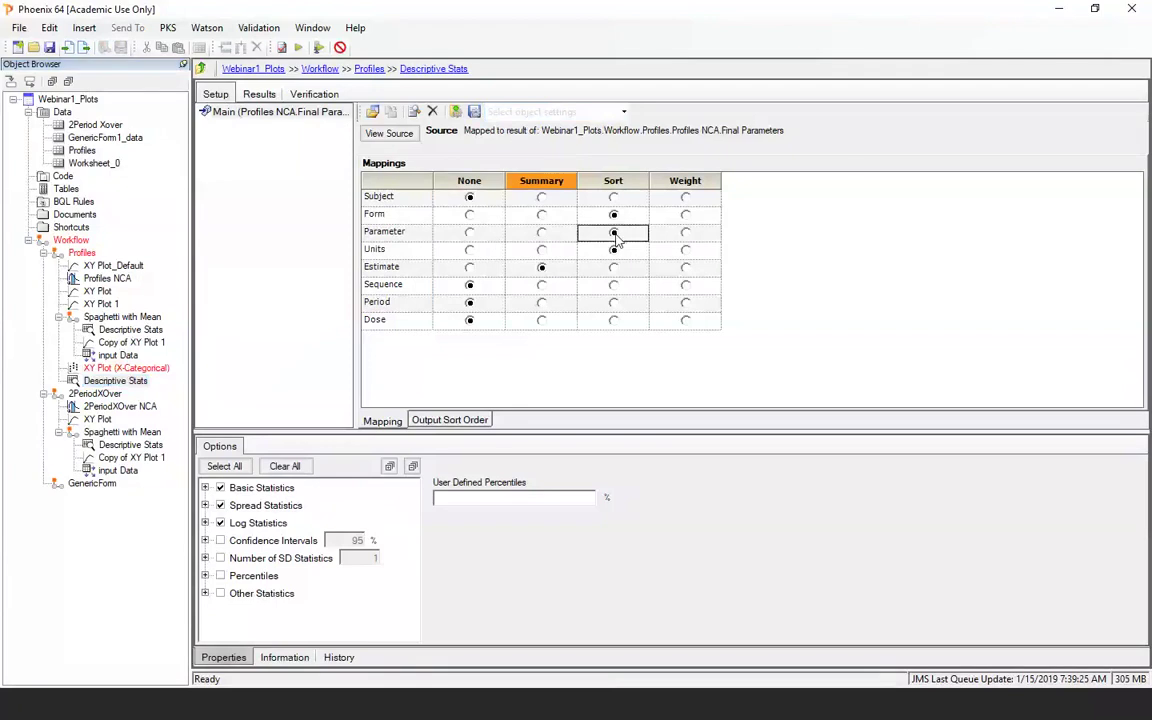
{"action": "left_click", "coordinate": [297, 49]}
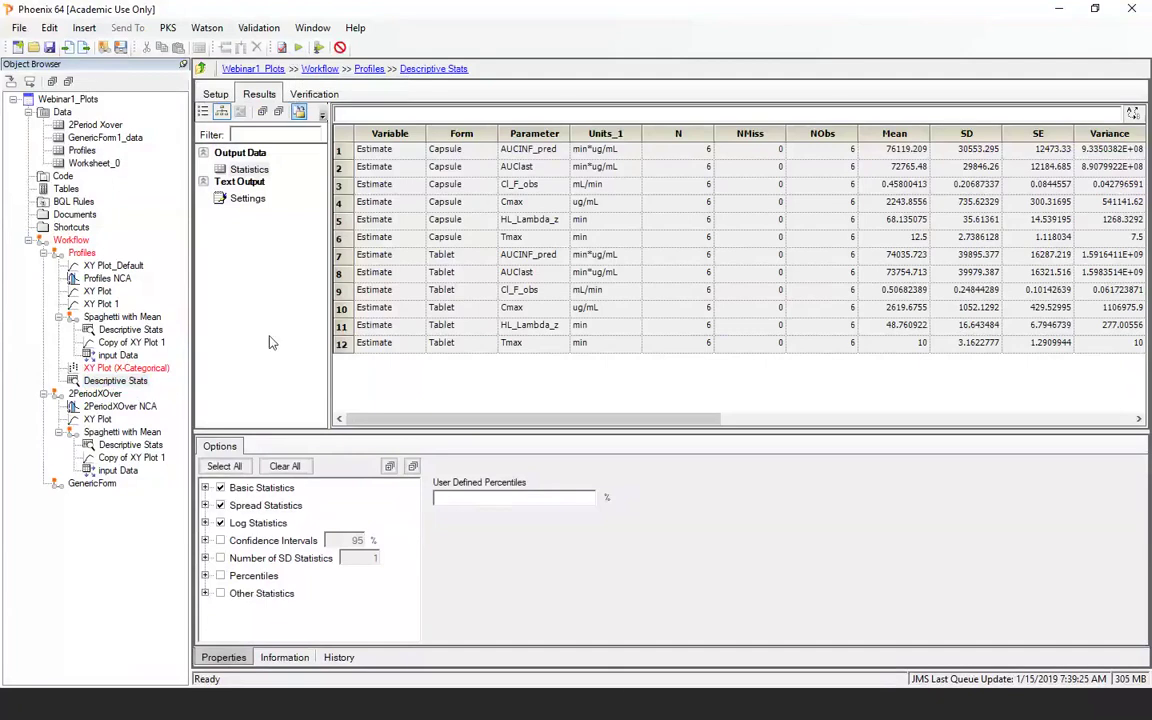
Map Parameter to Page (Sort) in both CategoricalX 1 Data and CategoricalX 2 Data, and execute the X-categorical plot.
{"action": "left_click", "coordinate": [158, 369]}
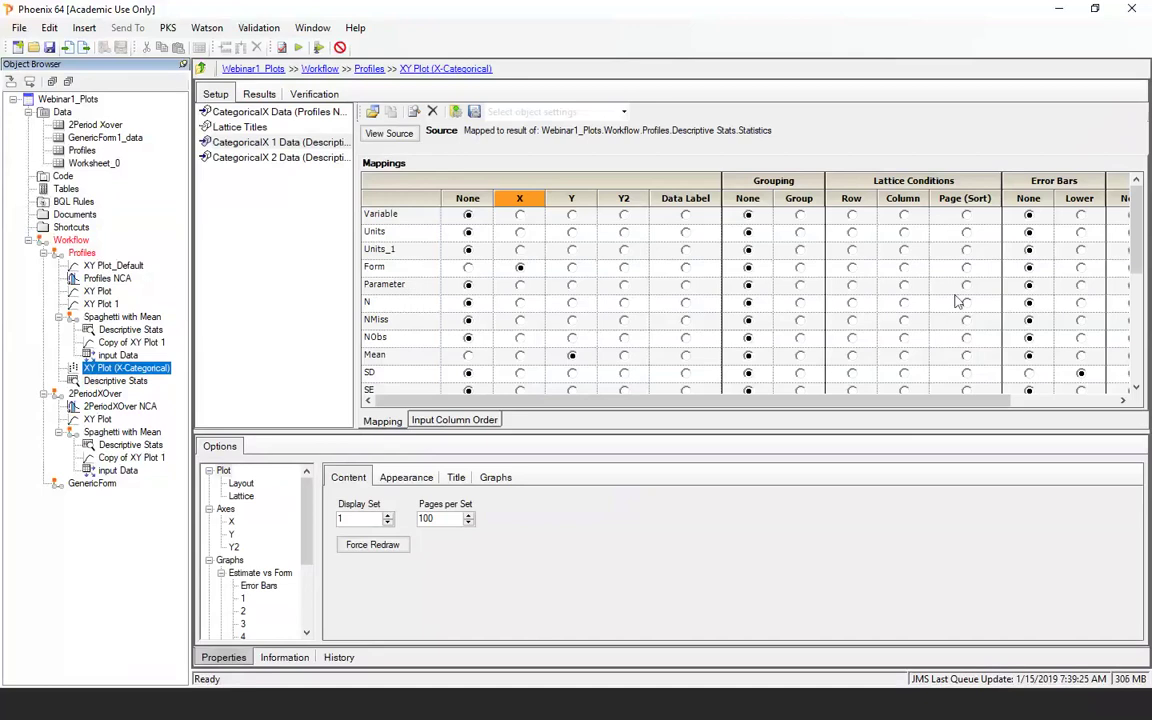
{"action": "left_click", "coordinate": [966, 286]}
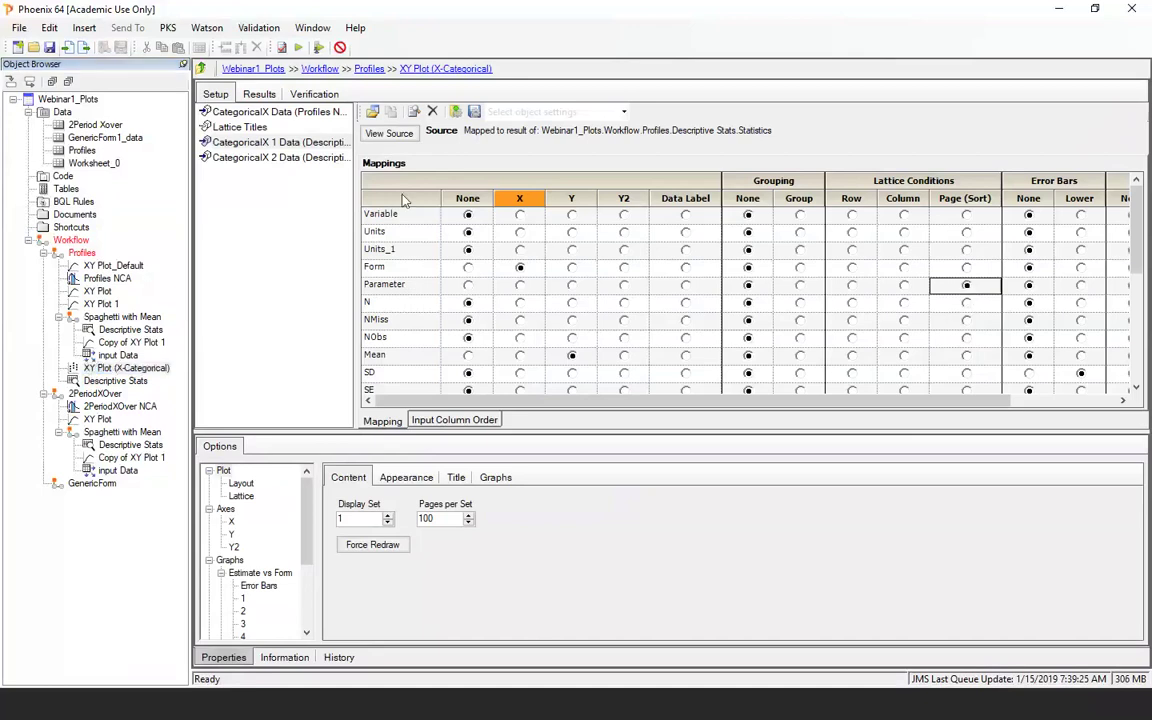
{"action": "left_click", "coordinate": [318, 158]}
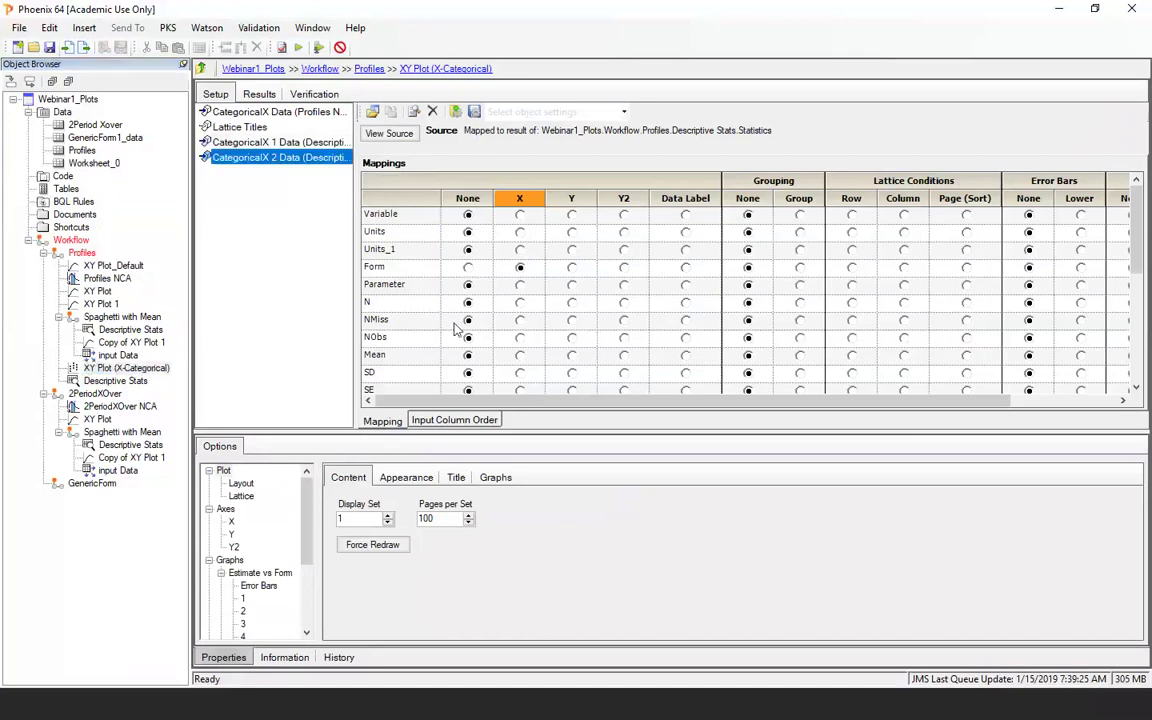
{"action": "left_click", "coordinate": [966, 286]}
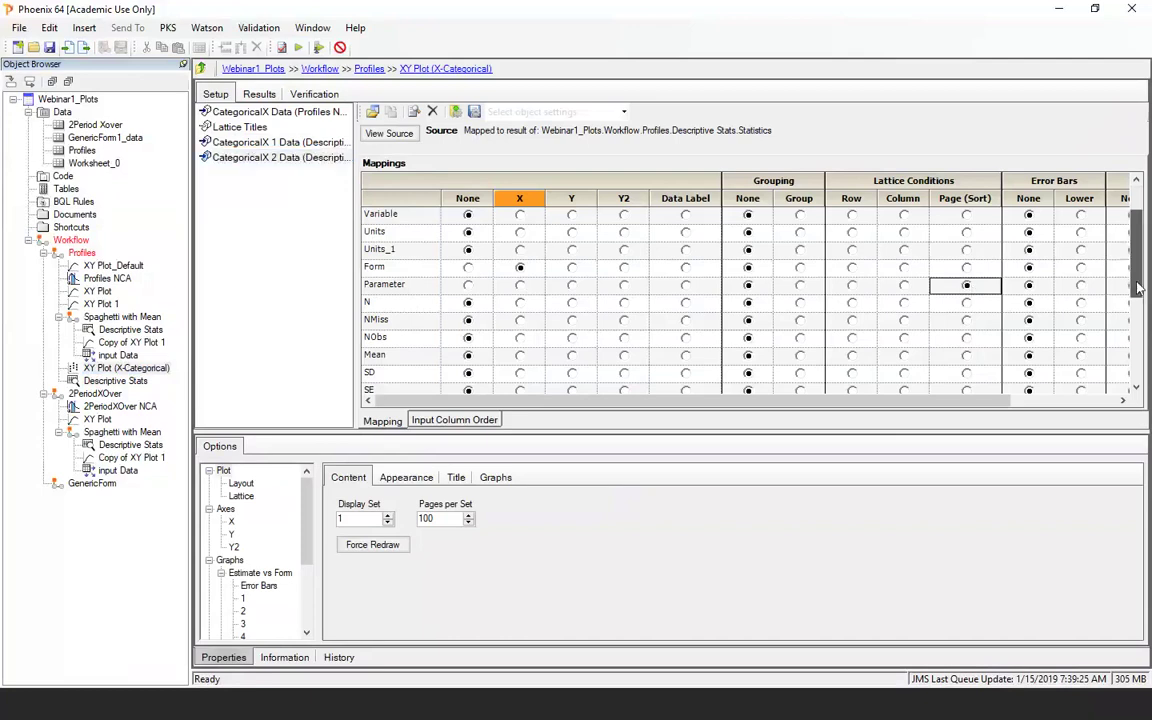
{"action": "scroll", "coordinate": [1126, 250], "scroll_direction": "down", "scroll_amount": 1}
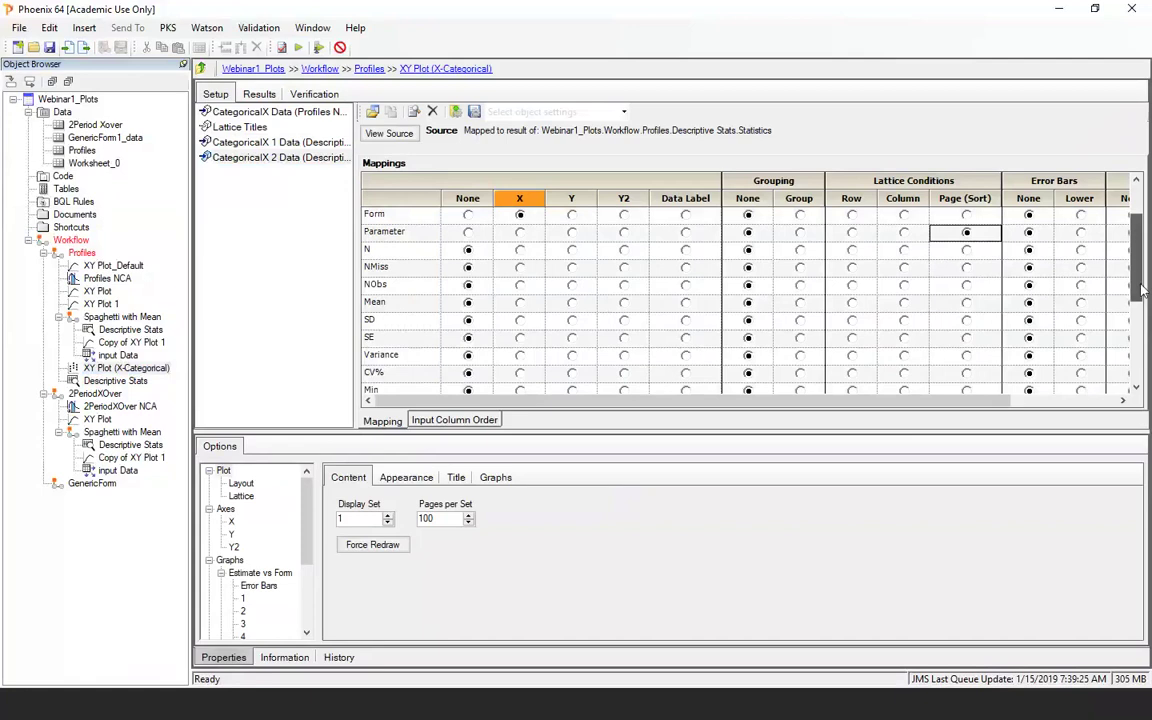
{"action": "scroll", "coordinate": [1140, 262], "scroll_direction": "down", "scroll_amount": 1}
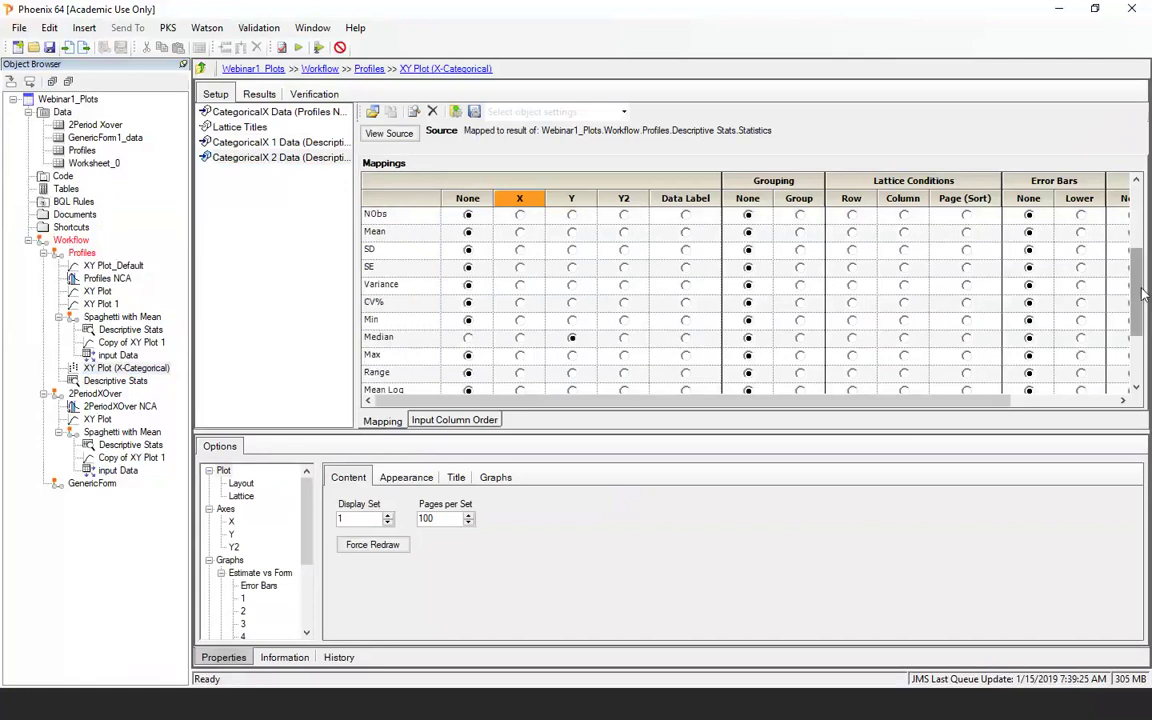
{"action": "left_click", "coordinate": [299, 47]}
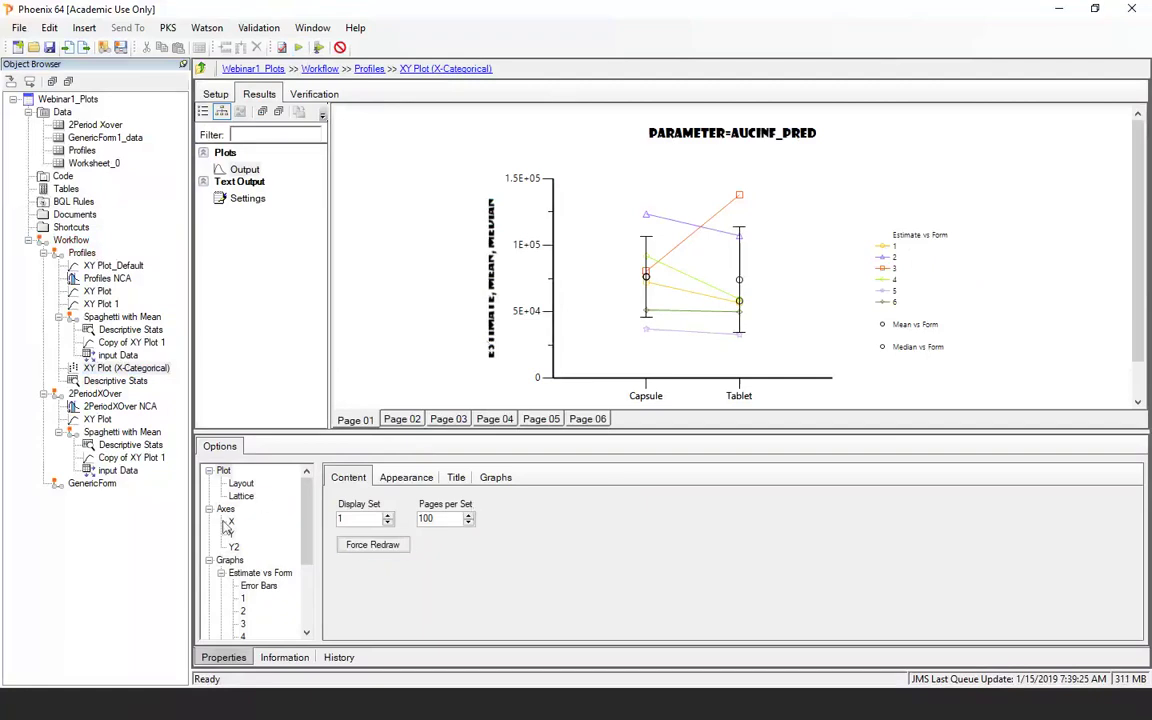
Enable the offset for the Mean vs Form graph and set it to 14 pixels.
{"action": "left_click", "coordinate": [209, 470]}
{"action": "left_click", "coordinate": [210, 484]}
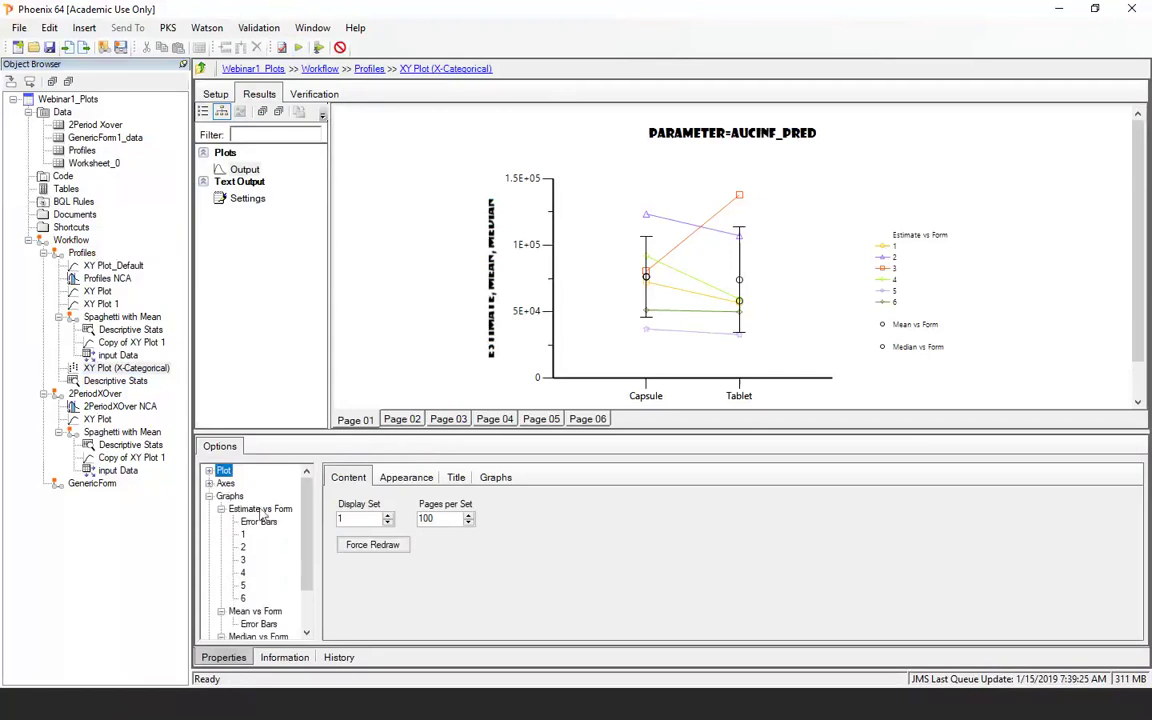
{"action": "left_click", "coordinate": [221, 509]}
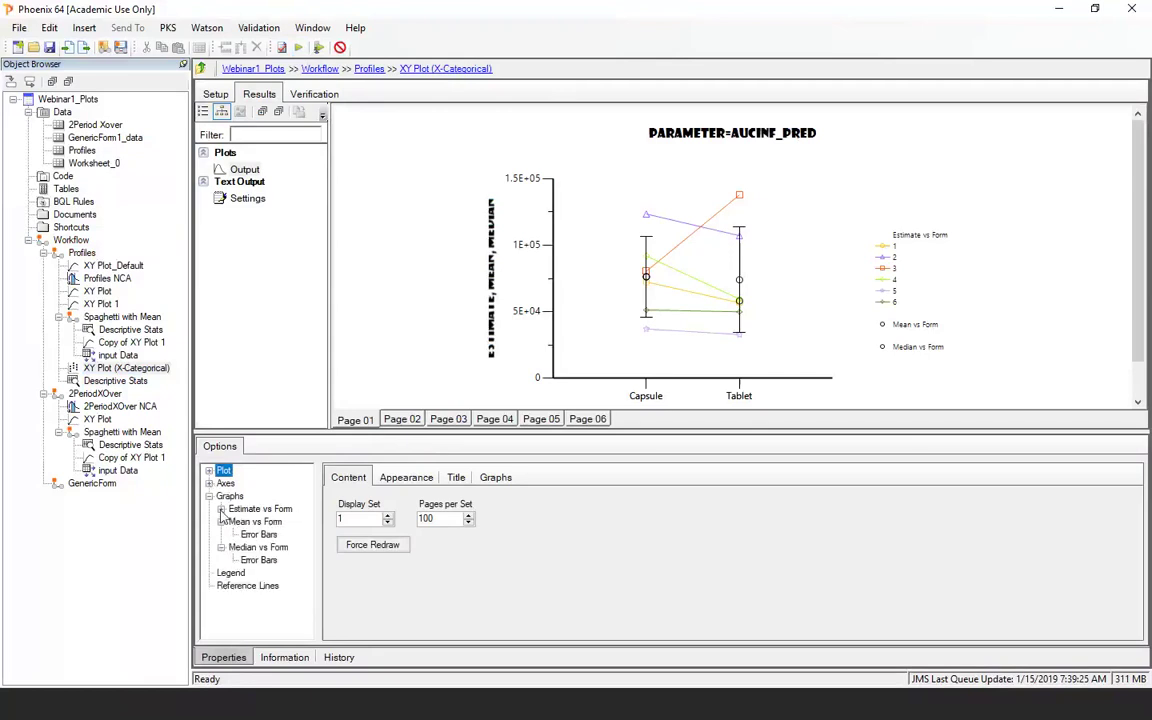
{"action": "left_click", "coordinate": [255, 522]}
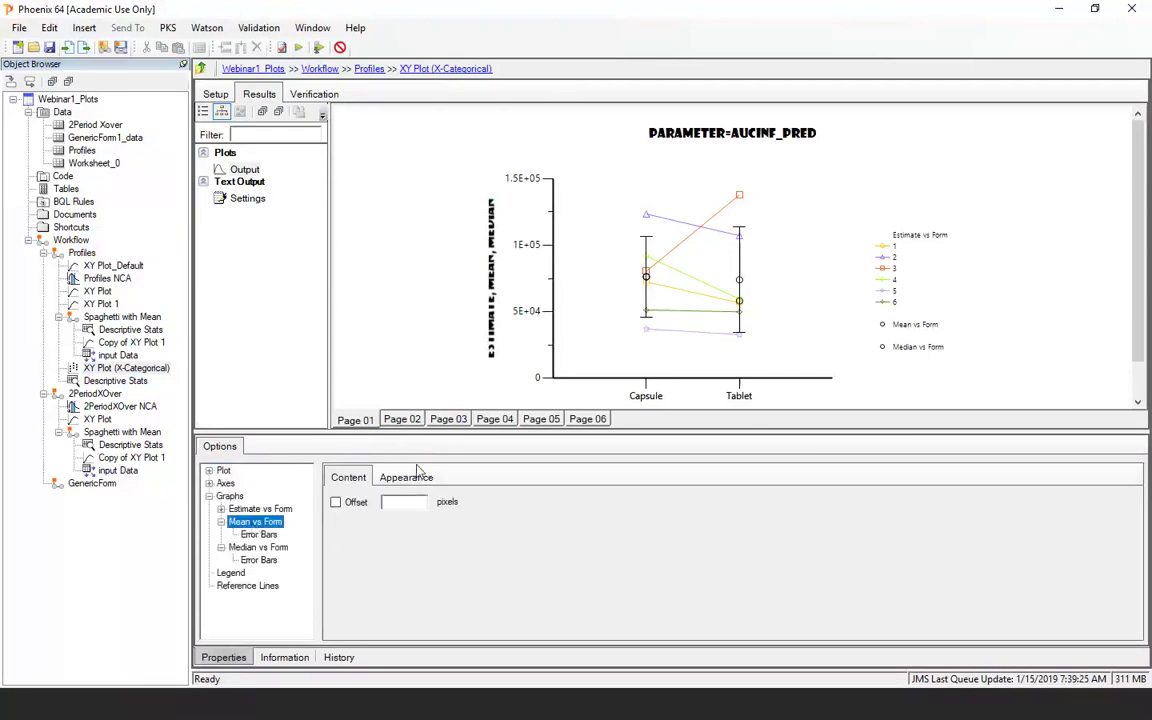
{"action": "left_click", "coordinate": [335, 502]}
{"action": "left_click", "coordinate": [388, 503]}
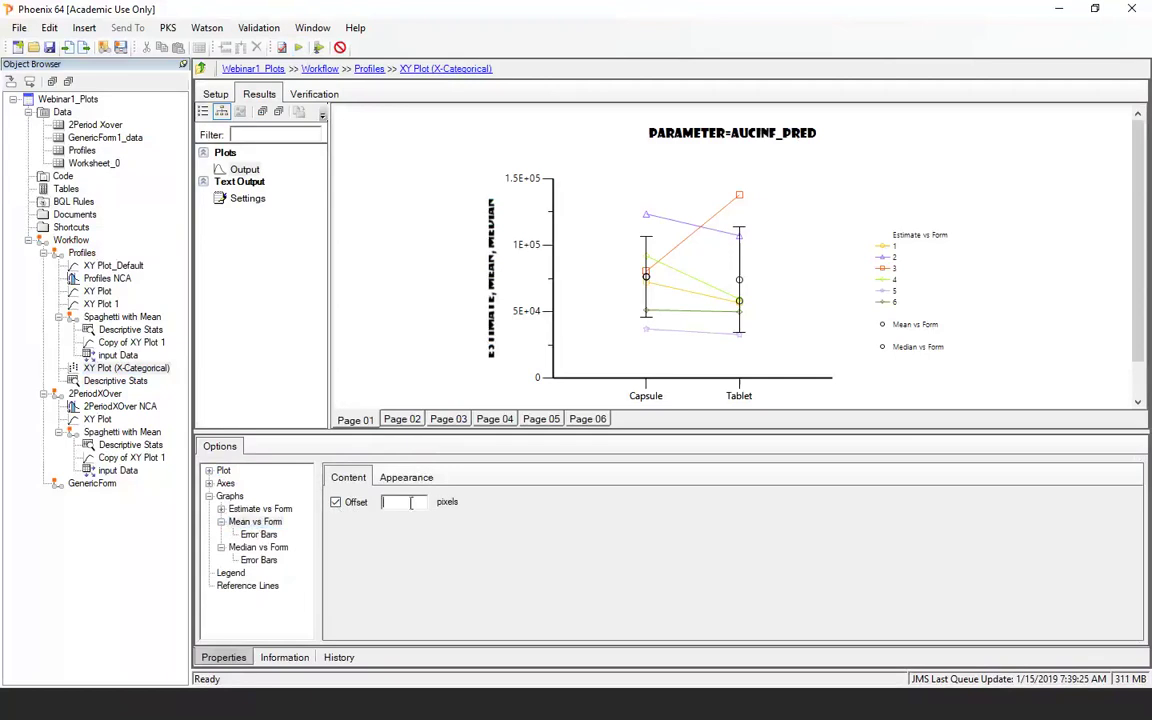
{"action": "type", "text": "14"}
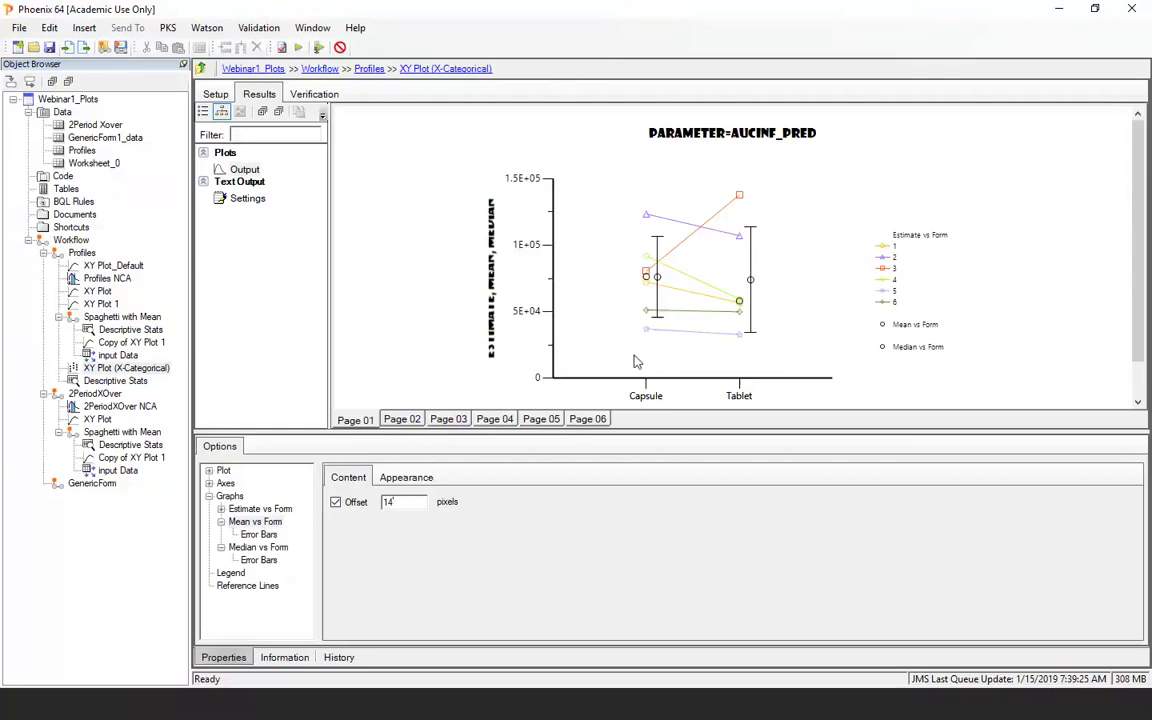
Enable the offset for the Median vs Form graph and set it to -14 pixels.
{"action": "left_click", "coordinate": [276, 548]}
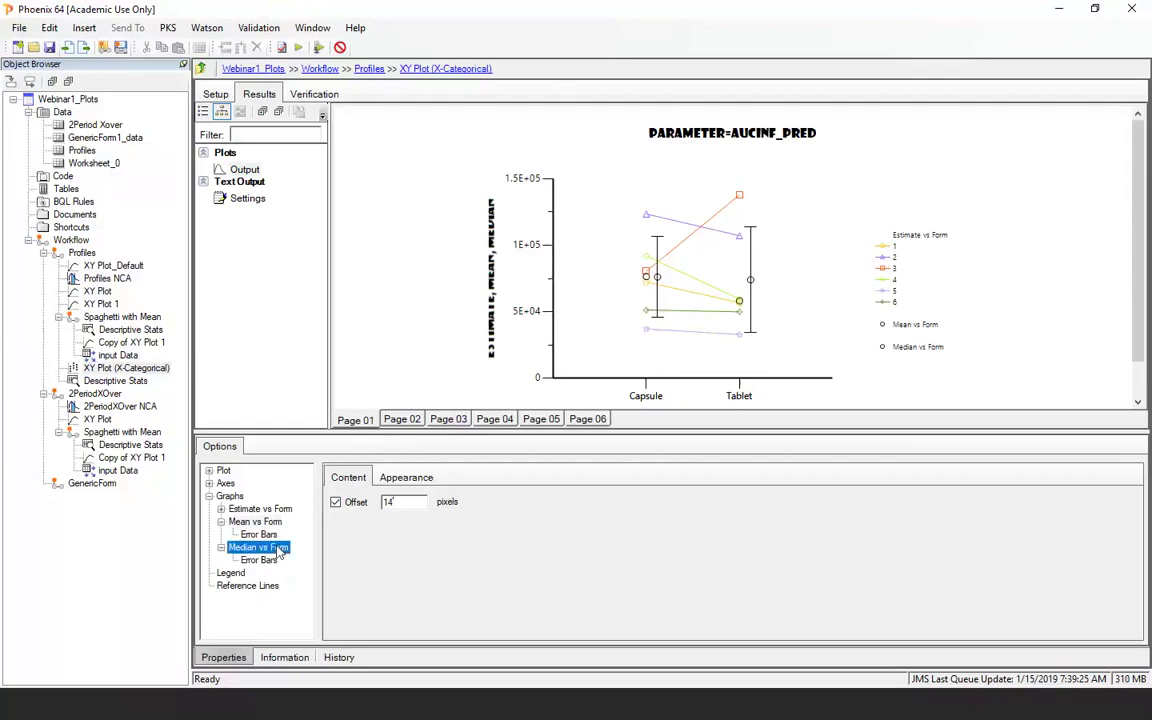
{"action": "left_click", "coordinate": [336, 502]}
{"action": "left_click", "coordinate": [385, 502]}
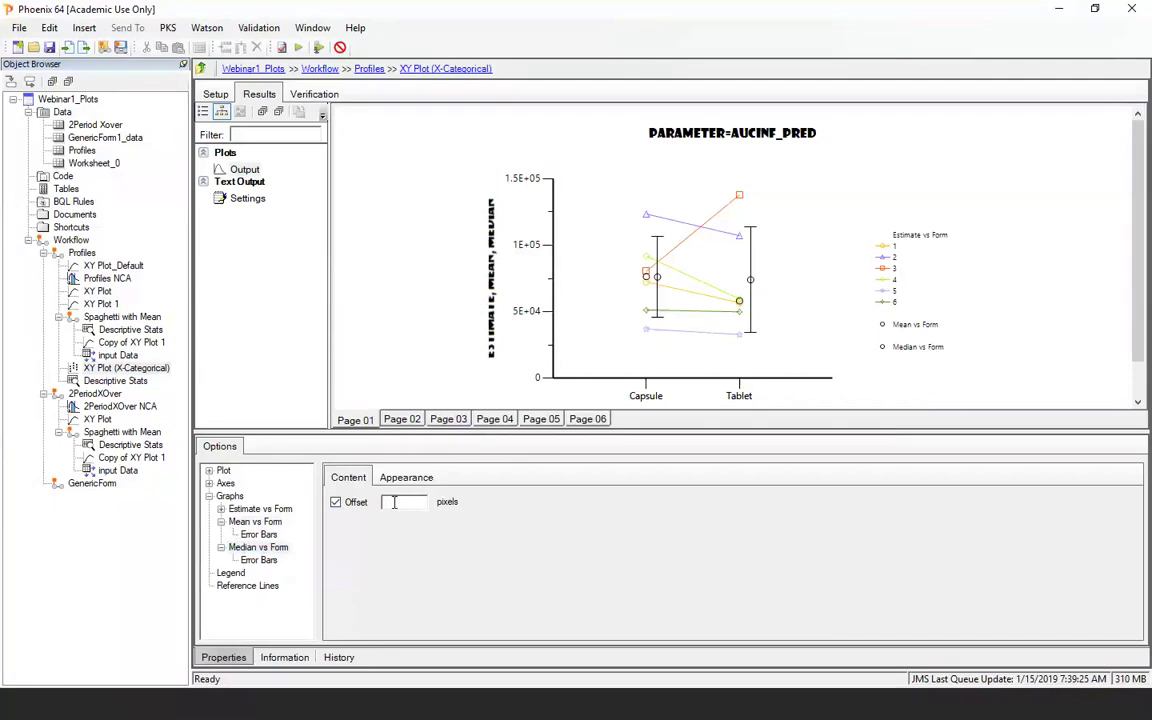
{"action": "type", "text": "-14"}
Give the Median vs Form graph square markers with a blue border and black marker color.
{"action": "left_click", "coordinate": [424, 484]}
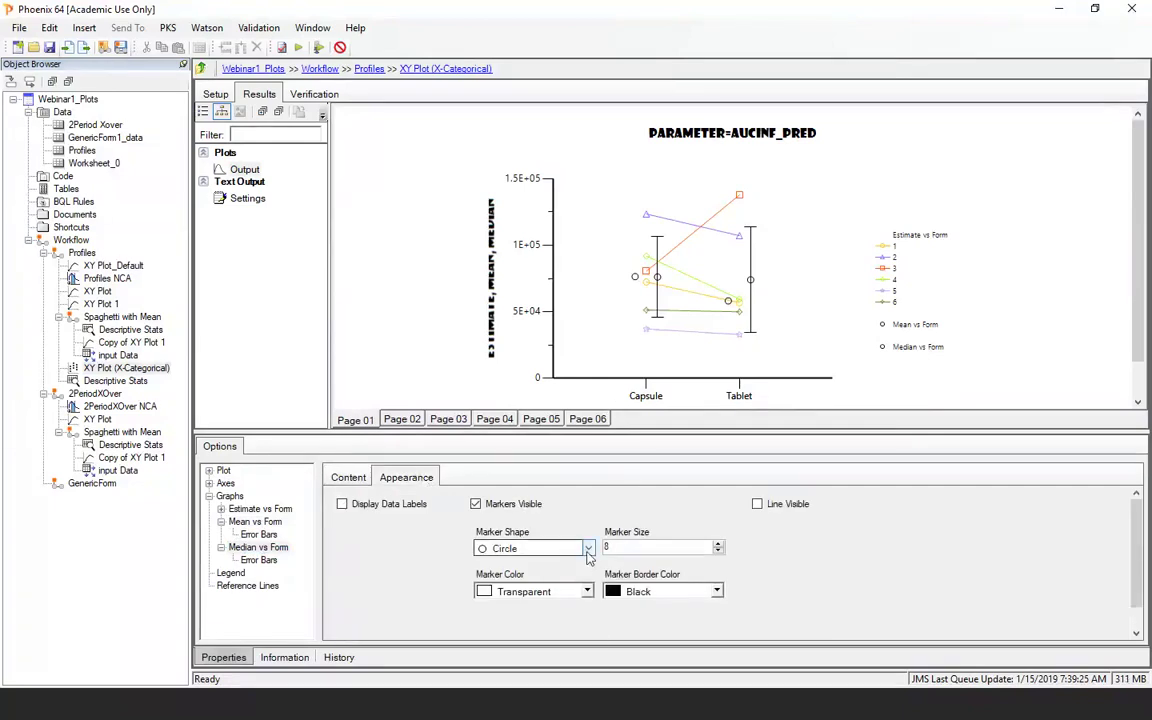
{"action": "left_click", "coordinate": [588, 548]}
{"action": "left_click", "coordinate": [510, 576]}
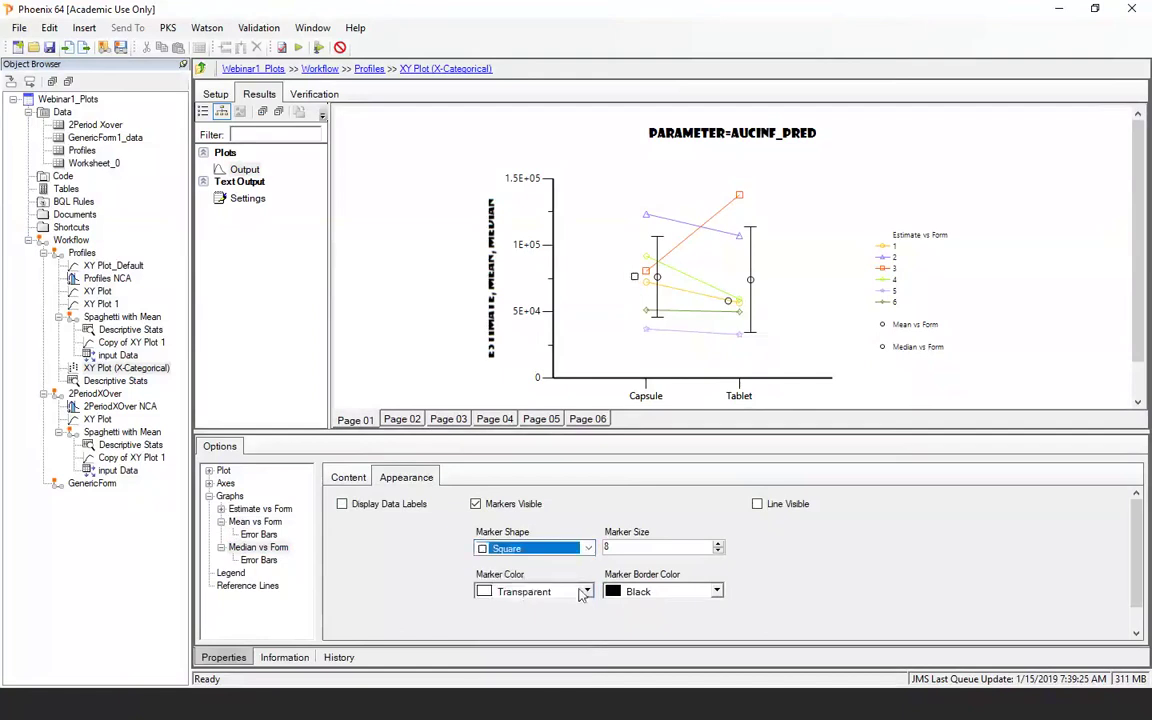
{"action": "left_click", "coordinate": [716, 592]}
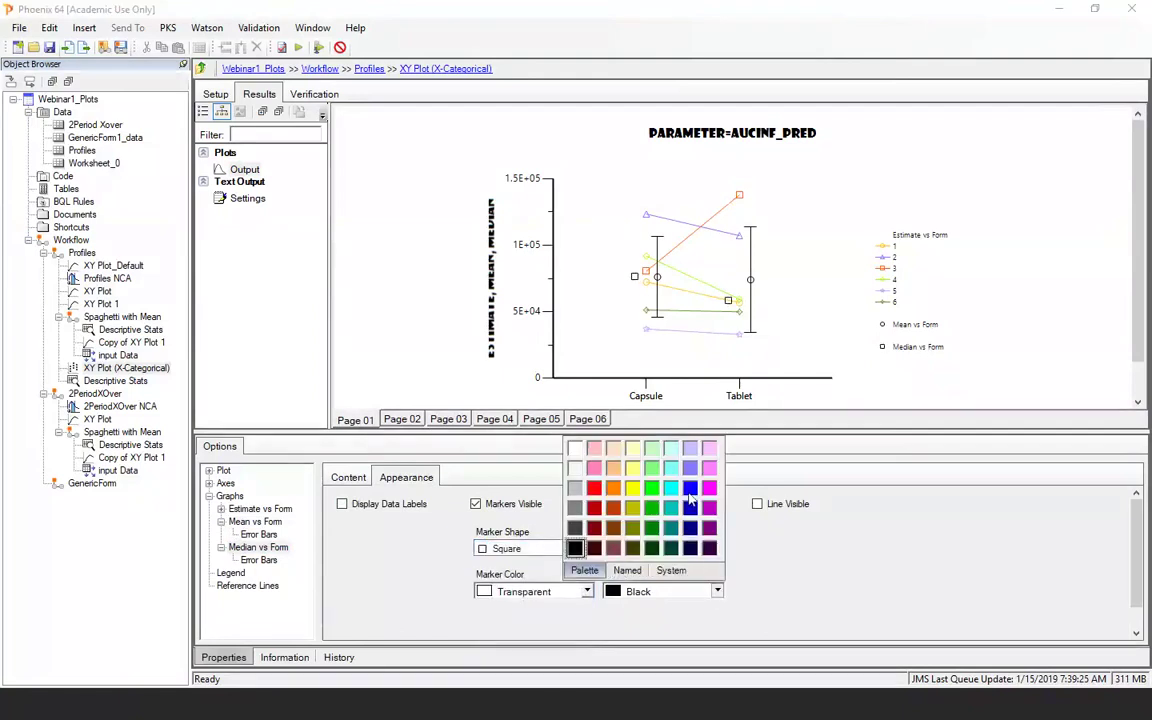
{"action": "left_click", "coordinate": [641, 497]}
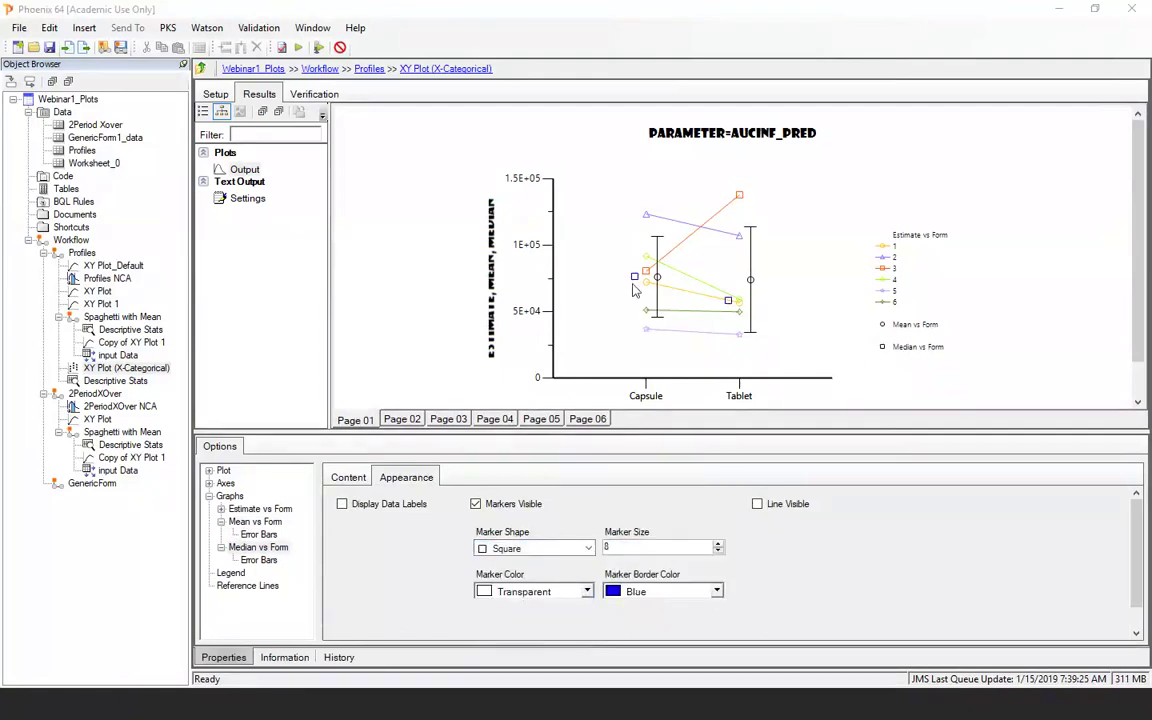
{"action": "left_click", "coordinate": [587, 591]}
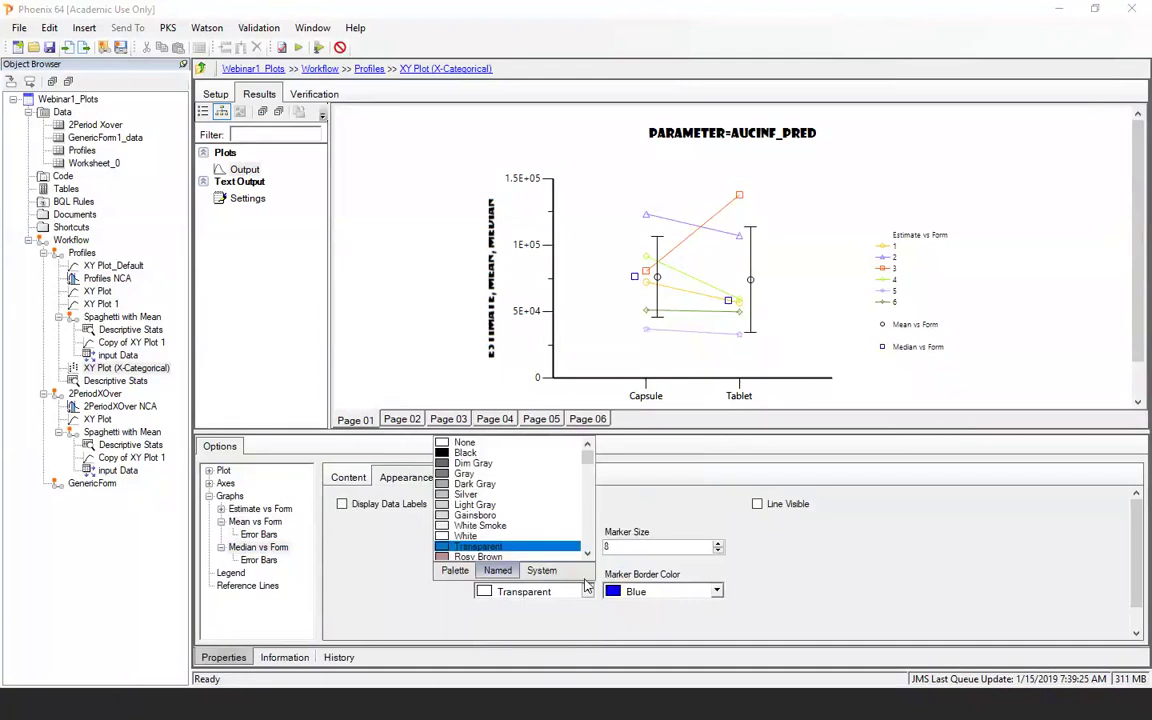
{"action": "left_click", "coordinate": [465, 453]}
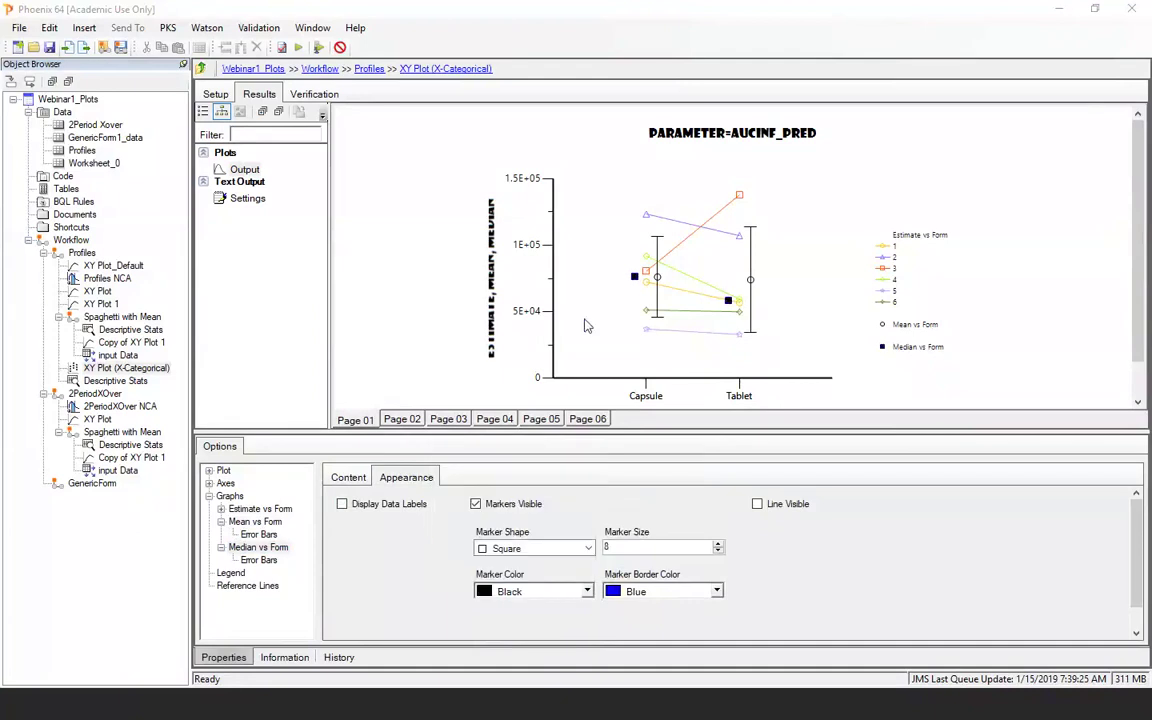
{"action": "left_click", "coordinate": [835, 313]}
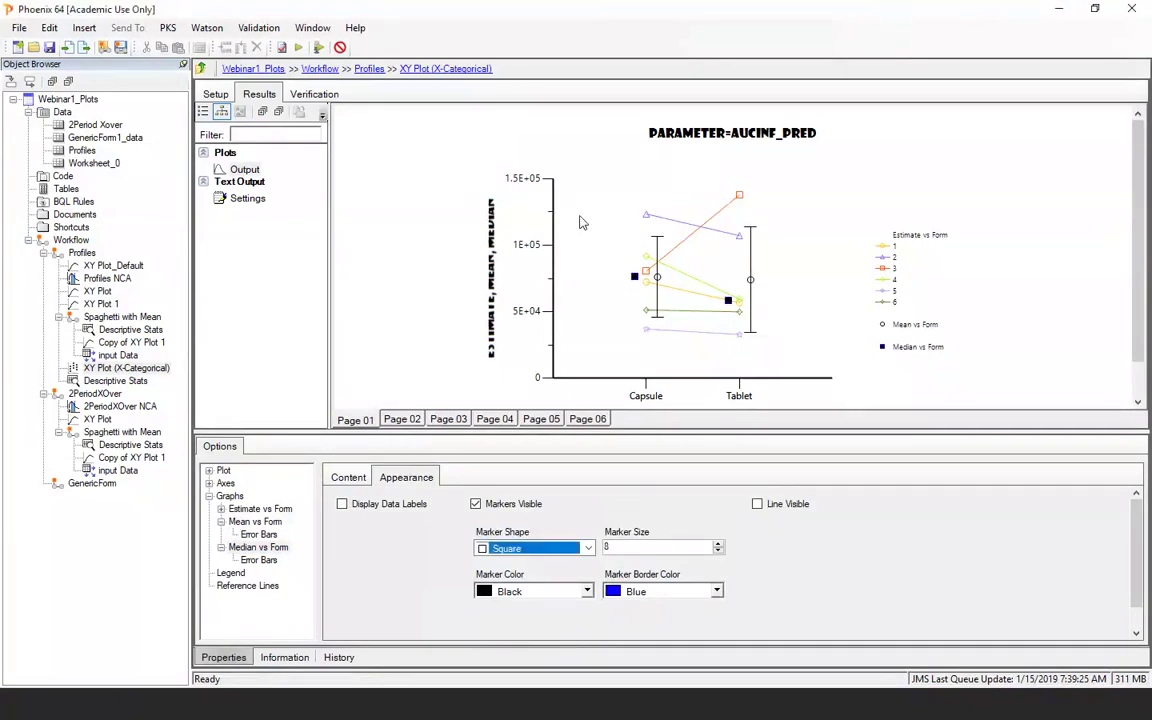